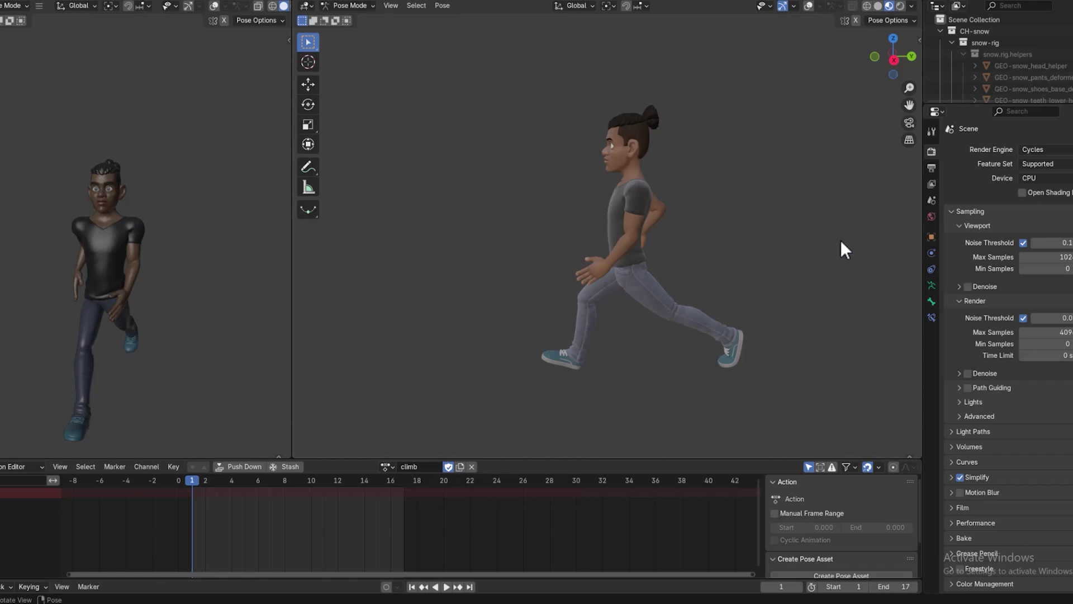
Enable the Screencast Keys display in the main 3D viewport
key("n")
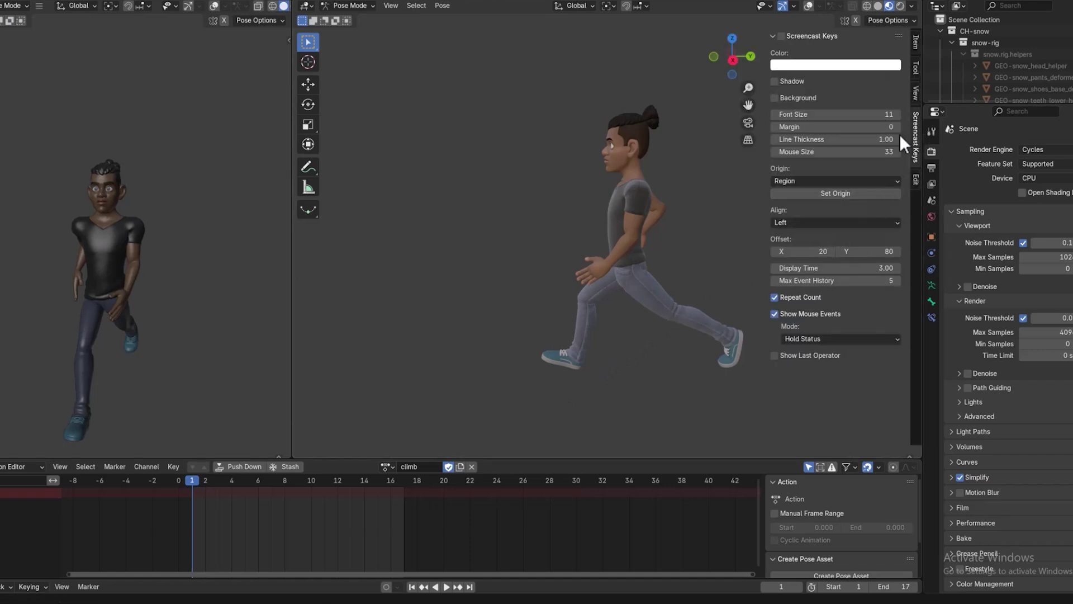
left_click(782, 35)
key("n")
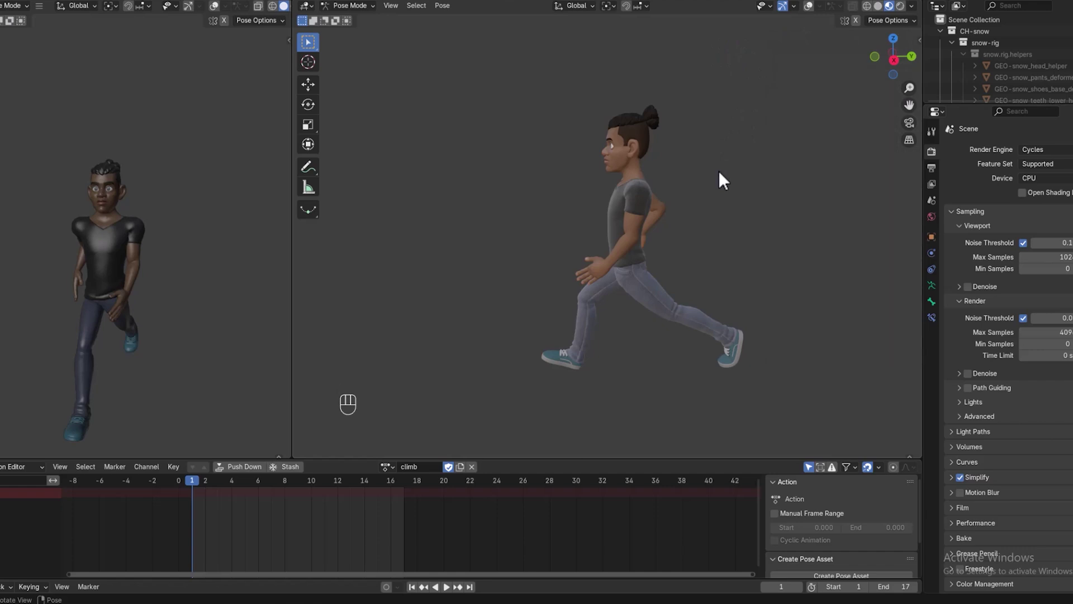
Show the viewport overlays and clear the location of all the rig's pose controls
left_click(807, 6)
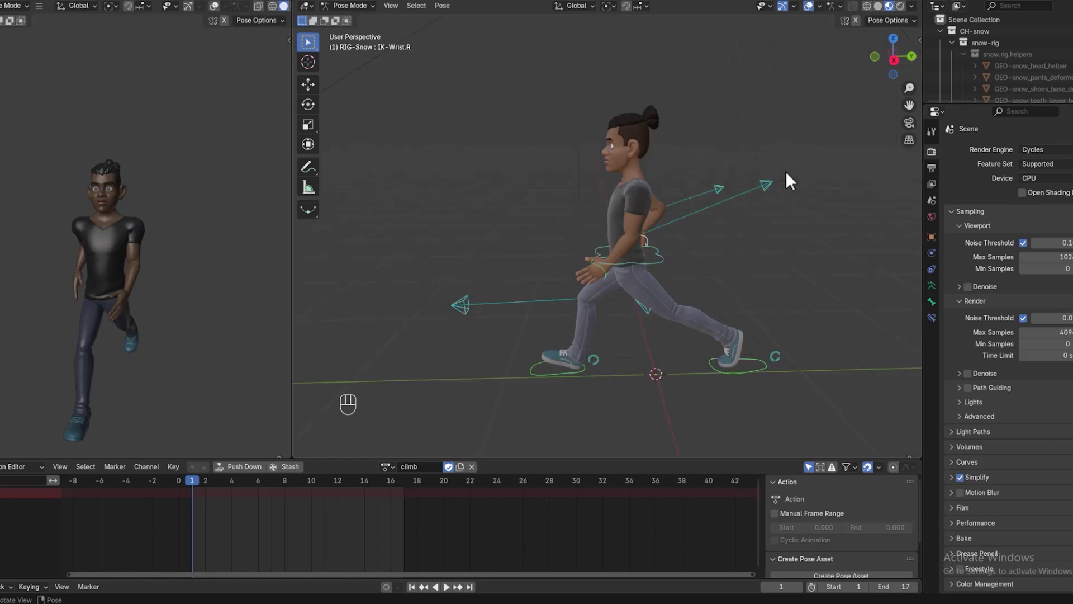
key("alt")
key("alt+g")
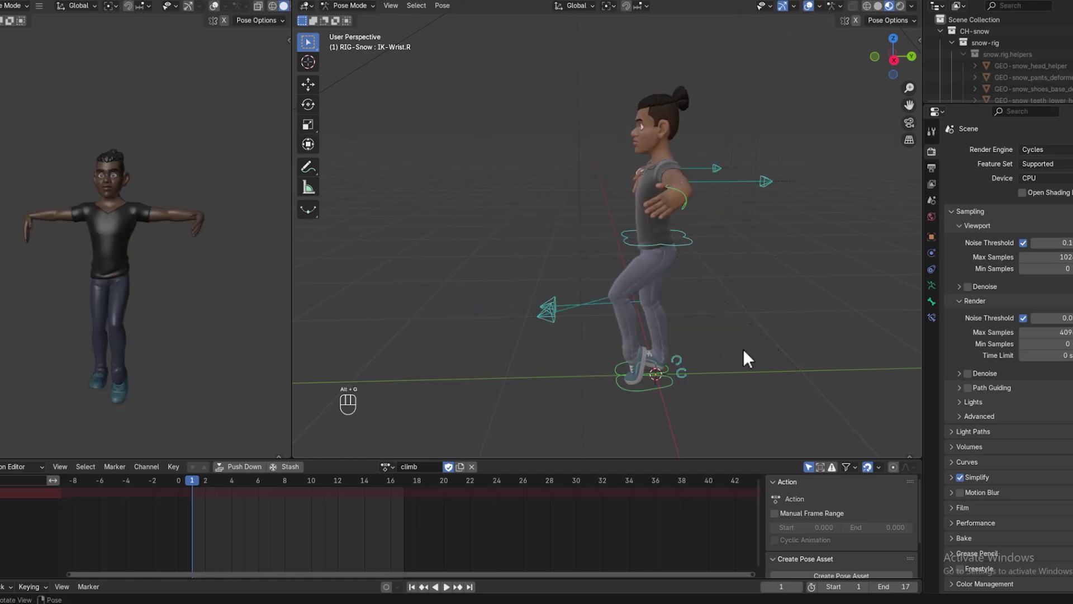
Reset the rotations of the left and right foot roll controls to 0° on all axes
left_click(683, 373)
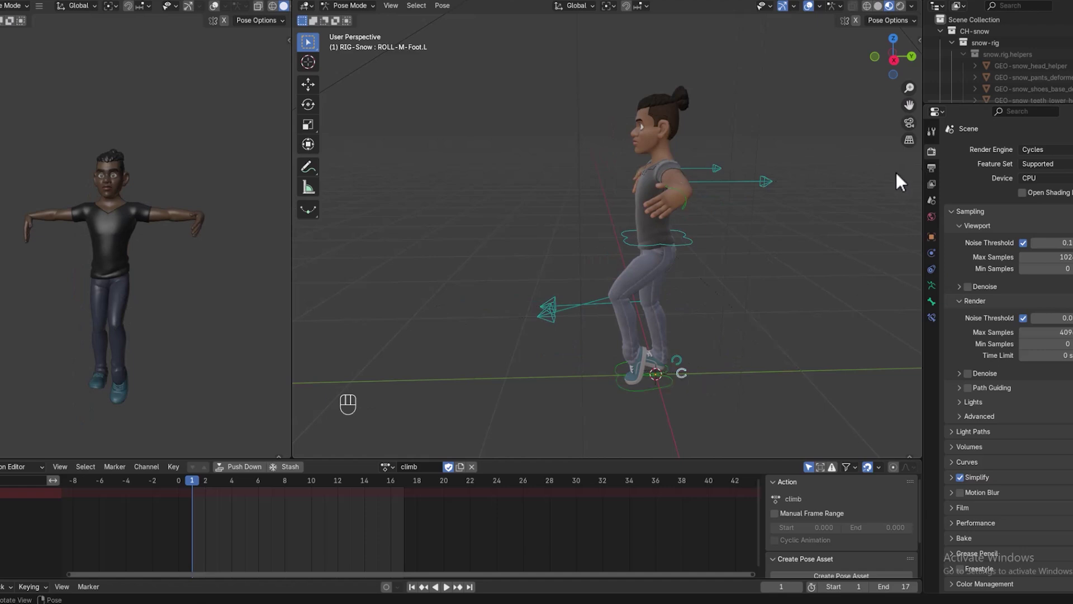
key("n")
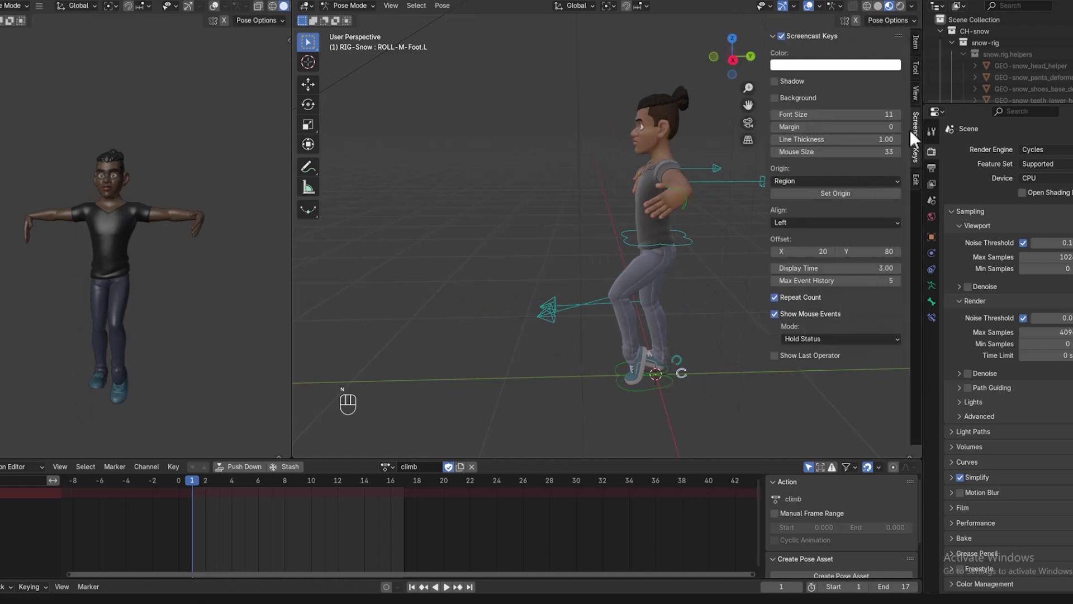
left_click(914, 43)
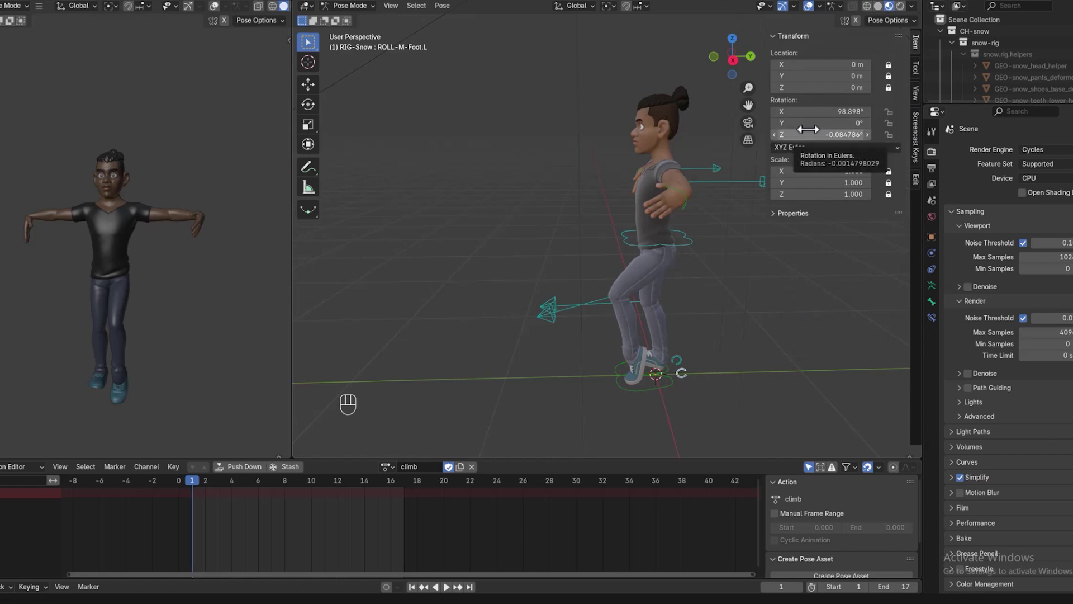
key("BackSpace")
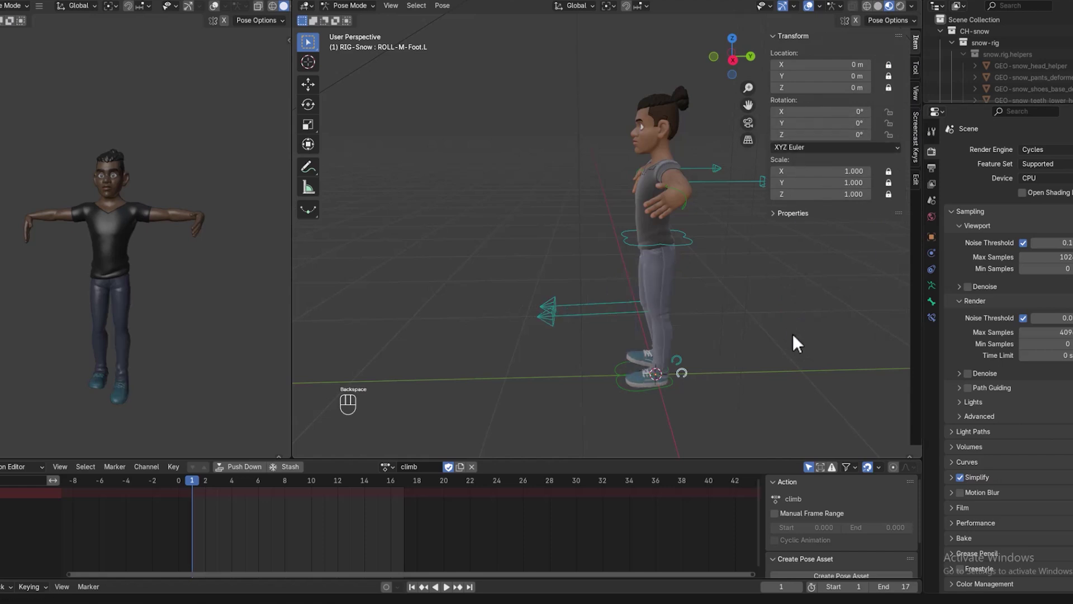
left_click(637, 394)
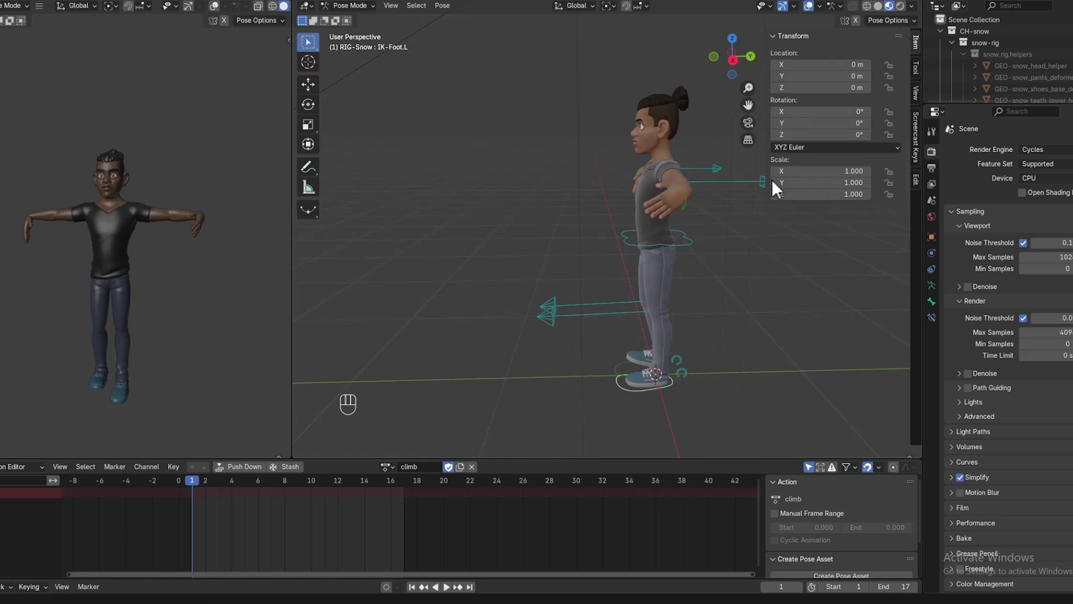
left_click(676, 362)
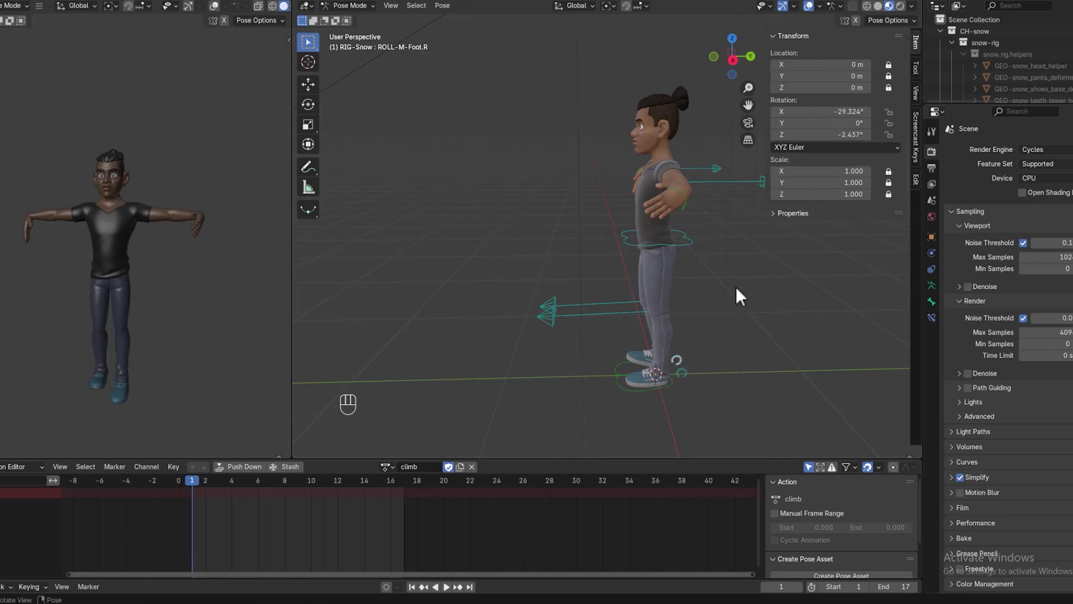
key("BackSpace")
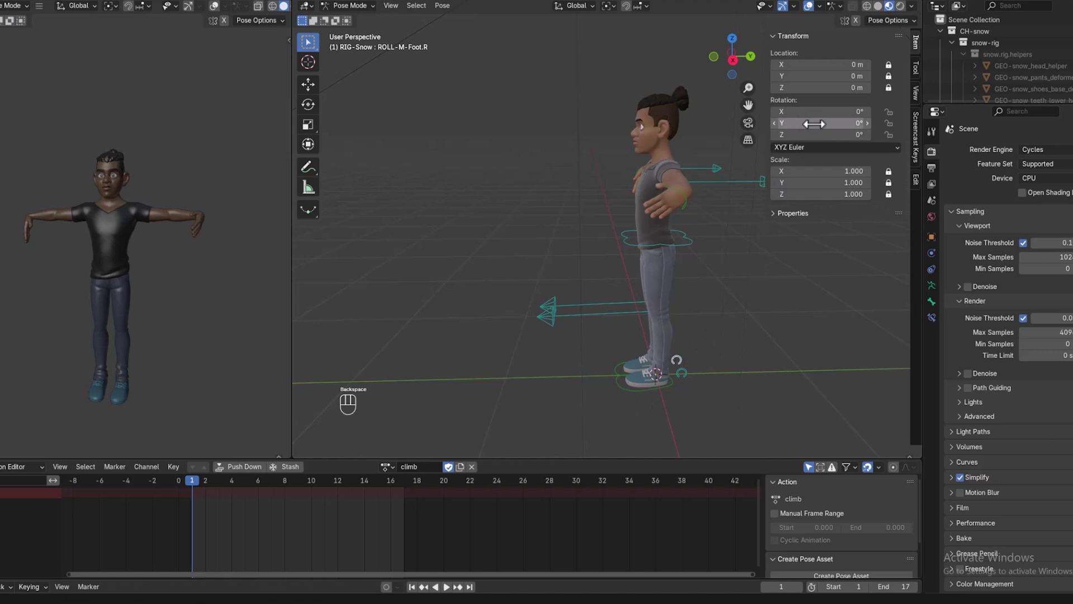
left_click(615, 371)
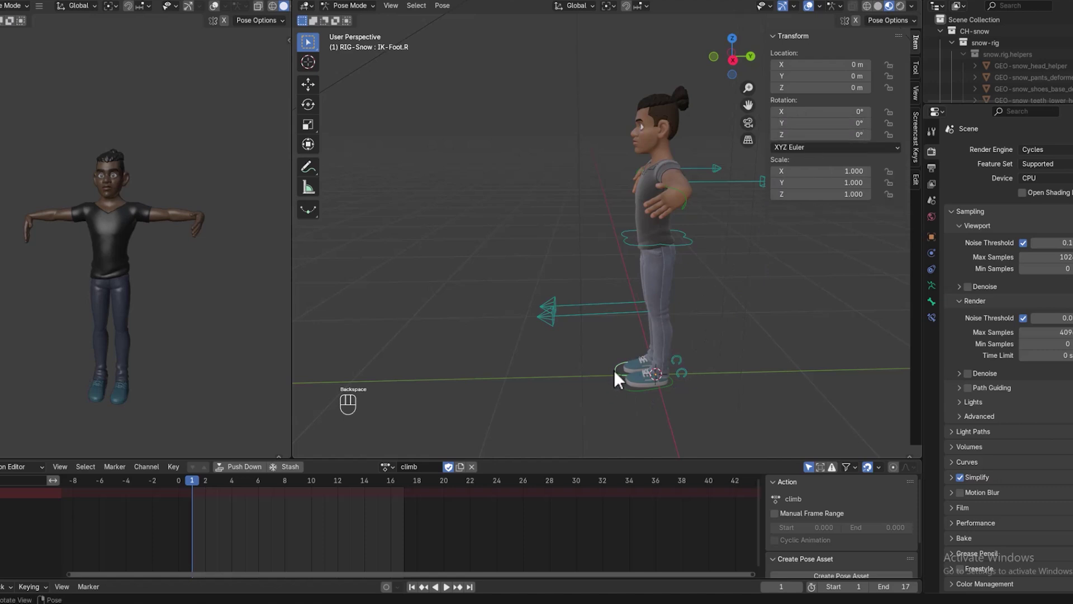
Reset the rotations of the left and right wrist IK controls to 0° on all axes
left_click(665, 232)
left_click(680, 192)
key("BackSpace")
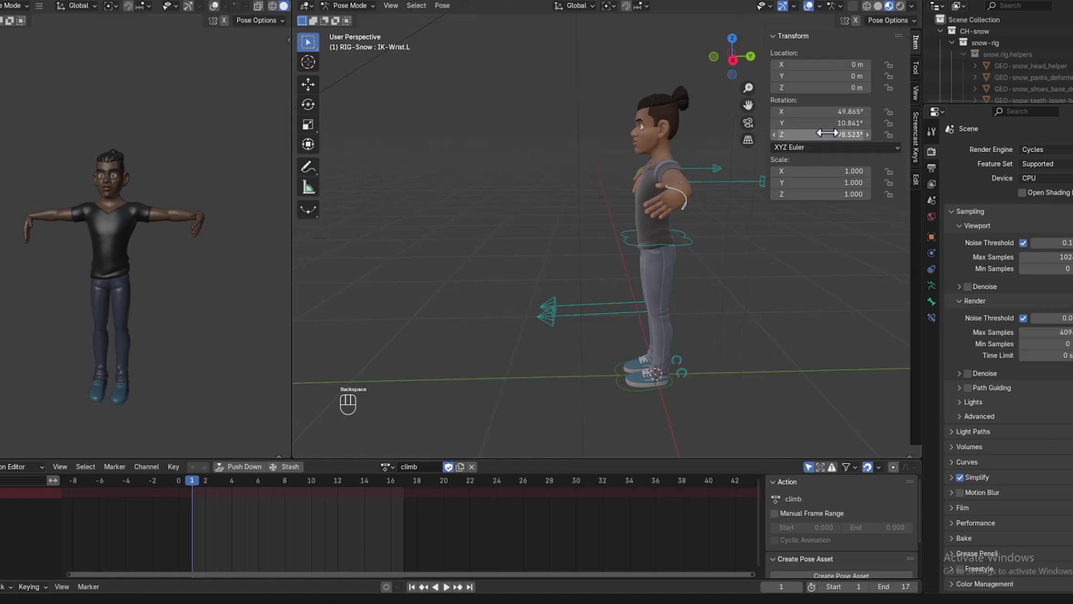
key("BackSpace")
middle_click_drag(758, 240, 585, 172)
left_click(585, 172)
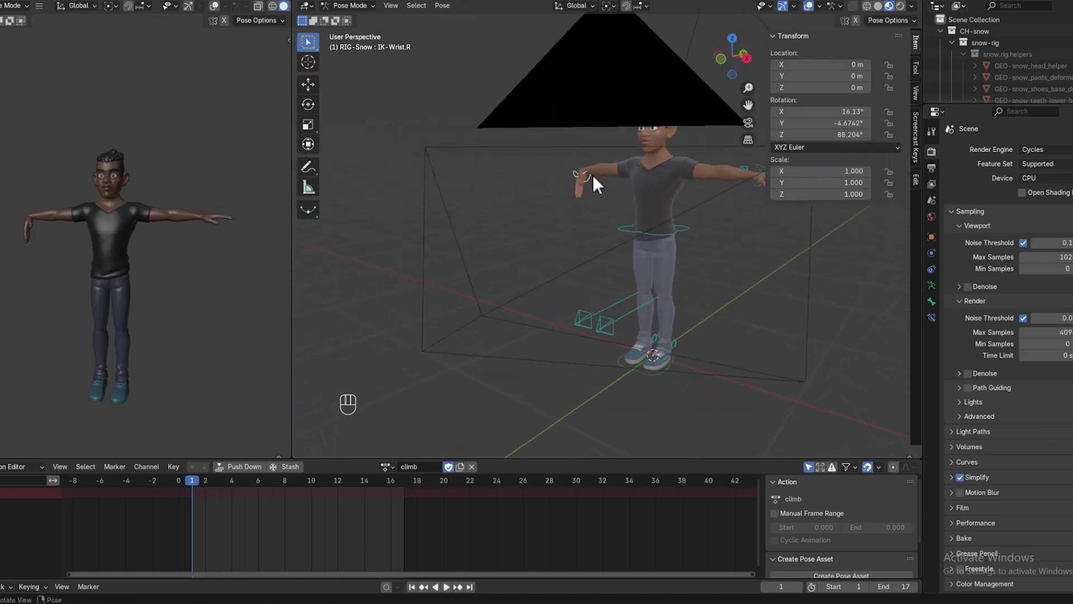
key("BackSpace")
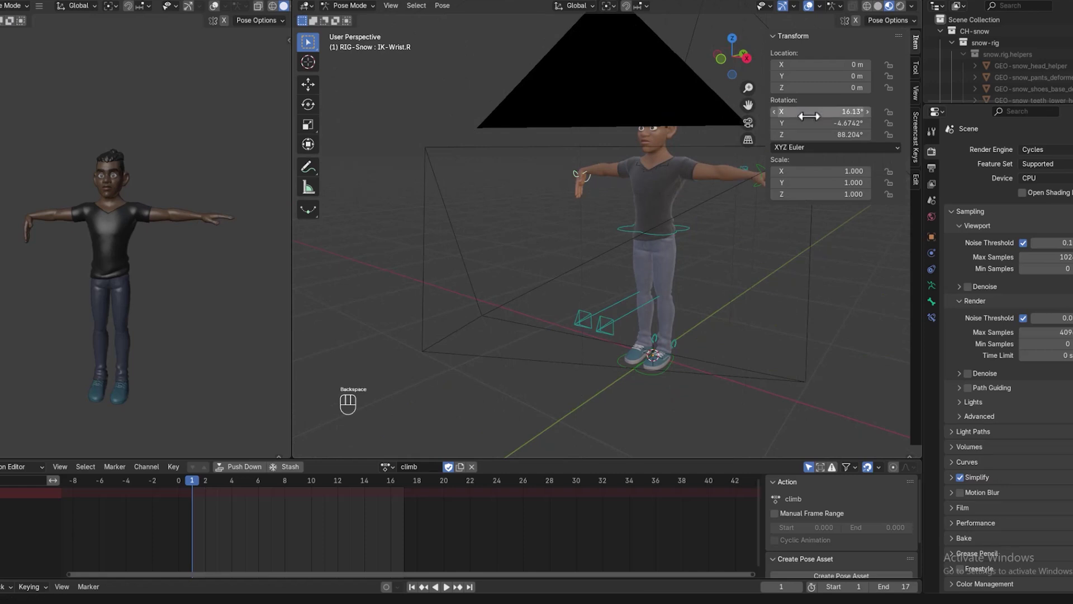
key("BackSpace")
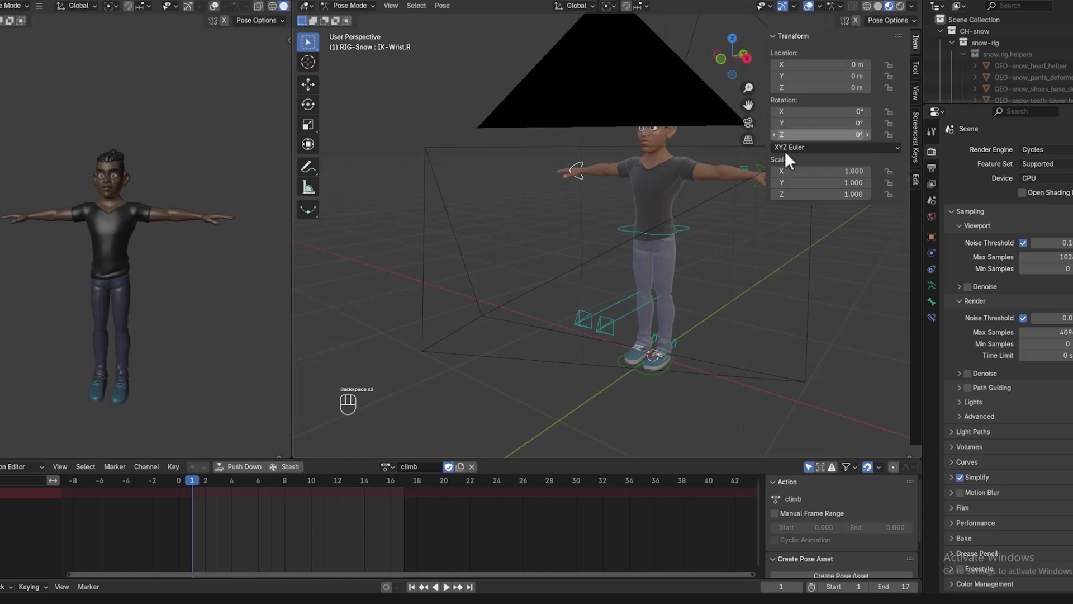
Insert a keyframe for all rig controls at frame 1, and set the current frame to 0
middle_click_drag(764, 241, 686, 230)
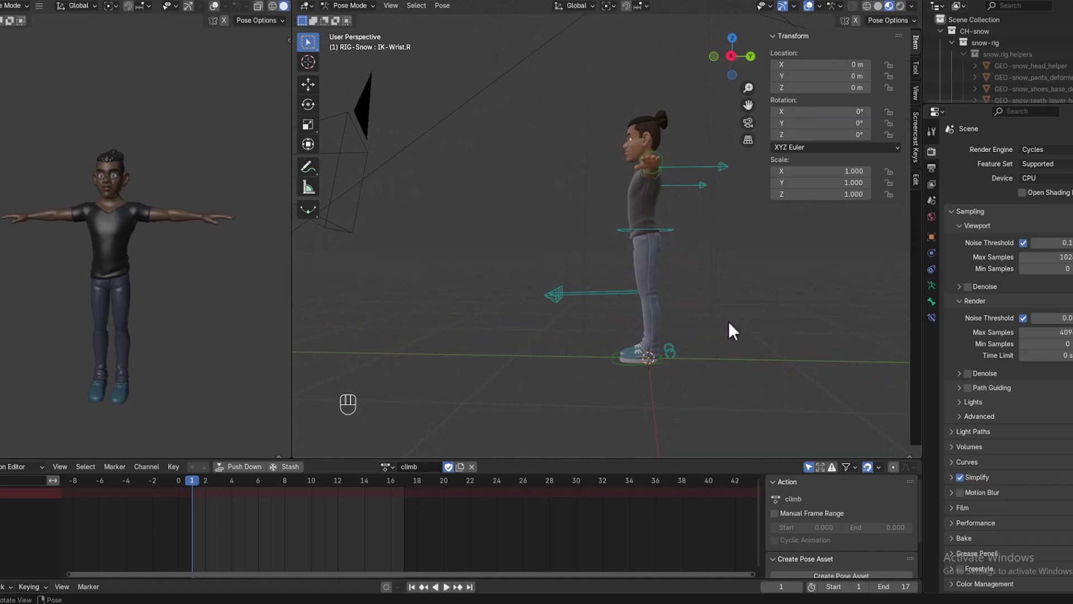
middle_click_drag(729, 331, 783, 342)
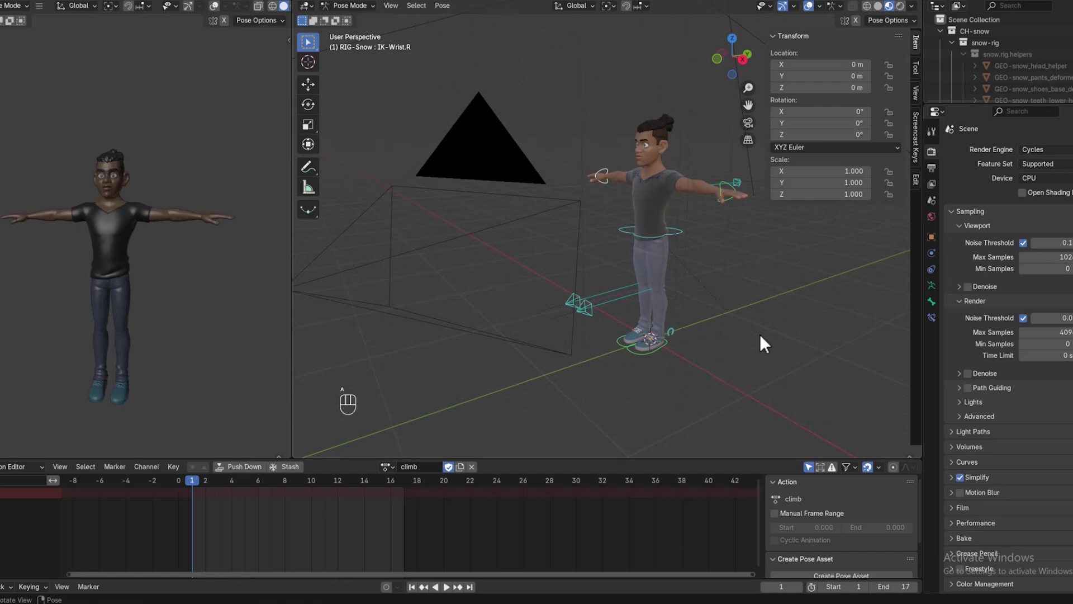
middle_click_drag(759, 334, 717, 323)
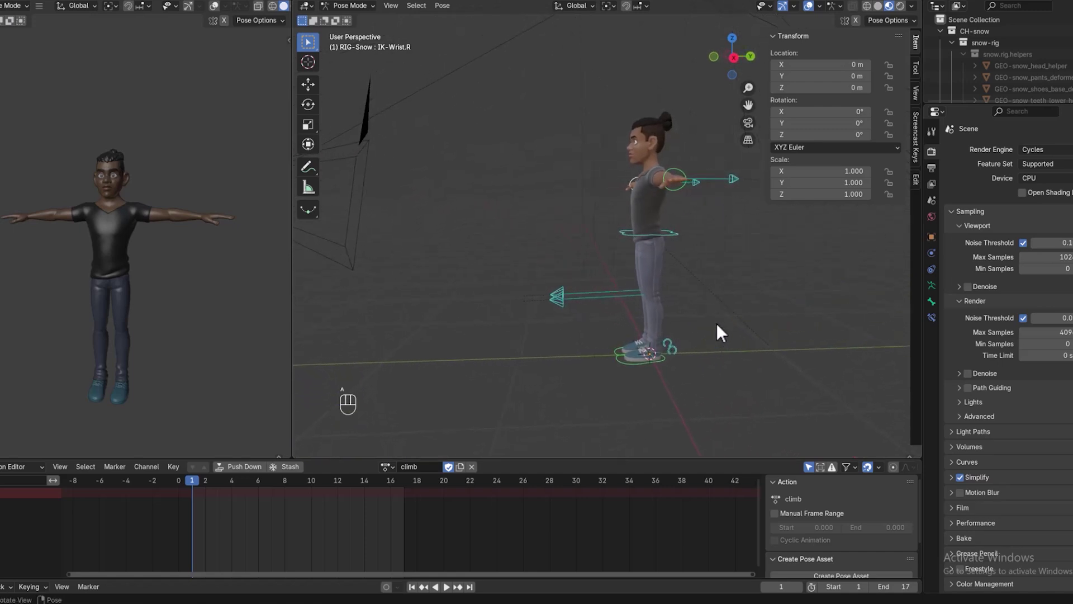
key("i")
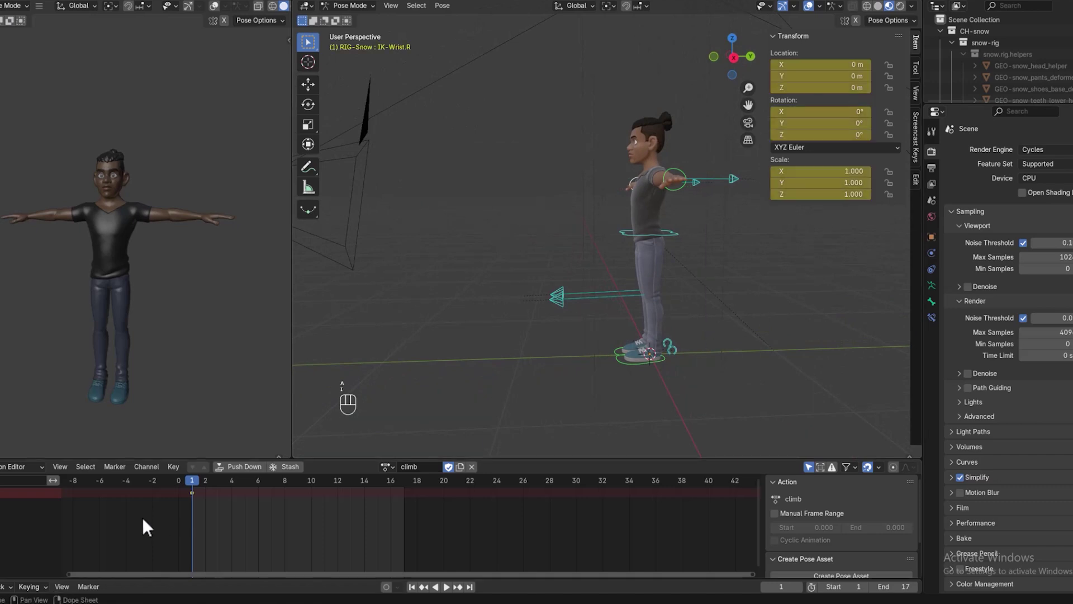
left_click_drag(192, 481, 183, 484)
Switch from Pose Mode to Object Mode and add a cube mesh at the world origin
middle_click_drag(692, 267, 777, 264)
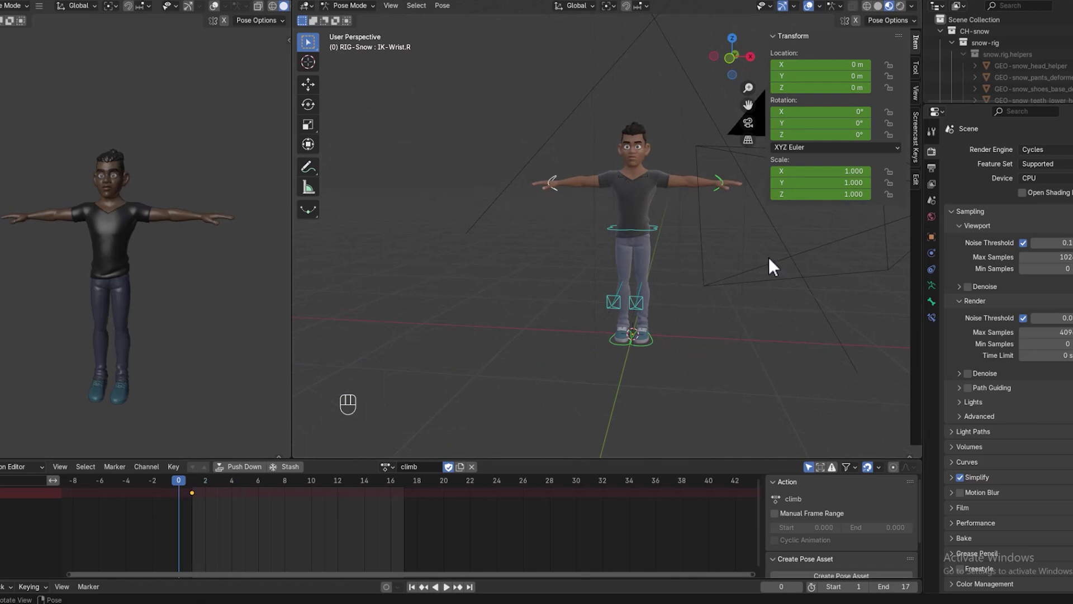
left_click(354, 4)
left_click(353, 18)
middle_click_drag(672, 312, 673, 336)
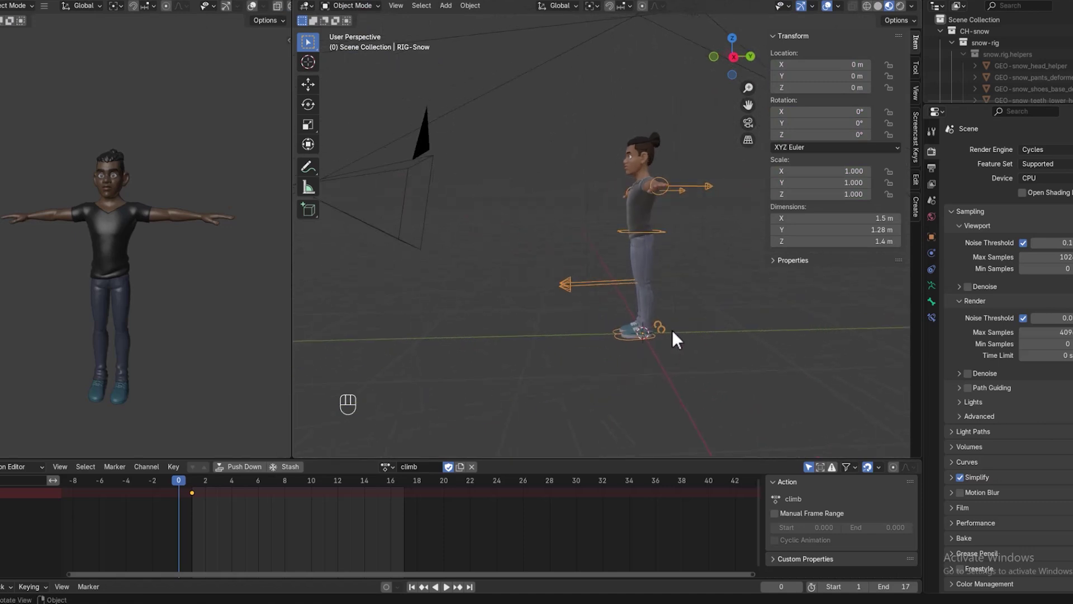
key("shift+a")
mouse_move(666, 346)
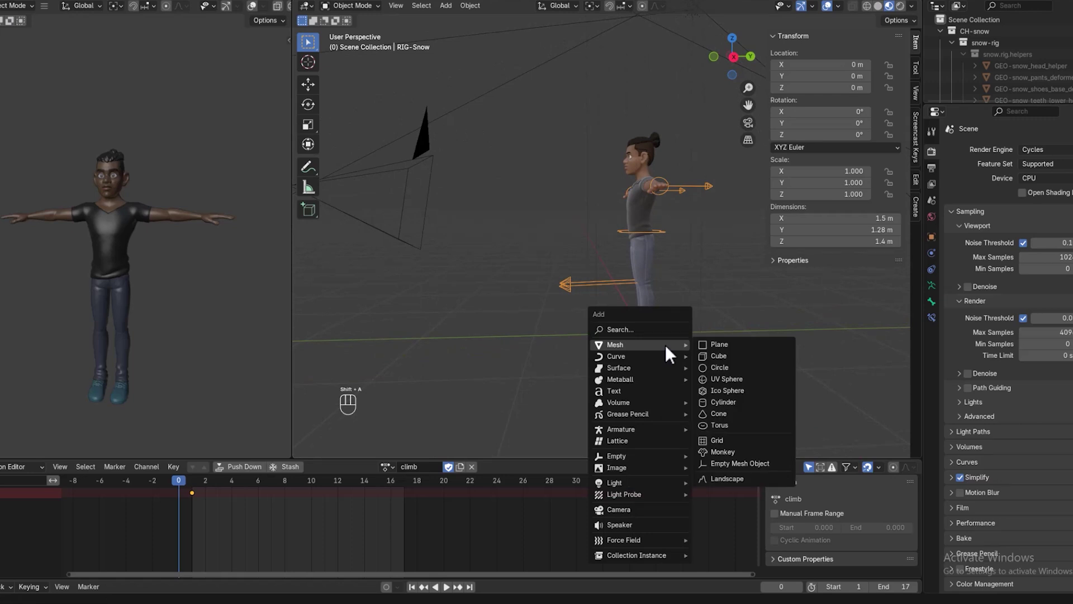
left_click(777, 356)
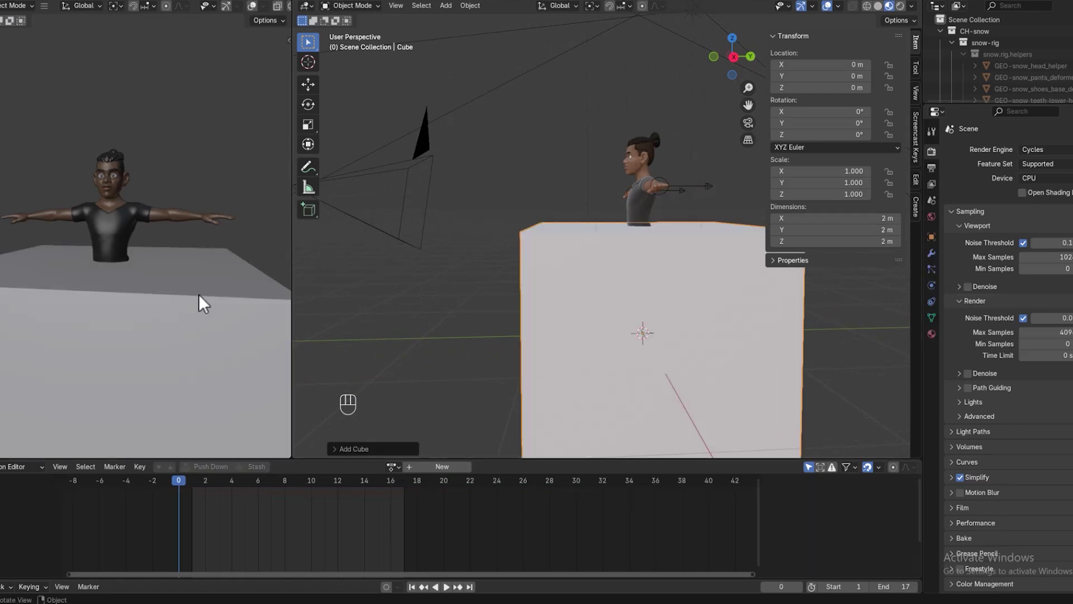
In the smaller viewport's camera view, lock the view to the 3D cursor and the camera to the view, and orbit the camera to the character's side
scroll(190, 273, "down", 5)
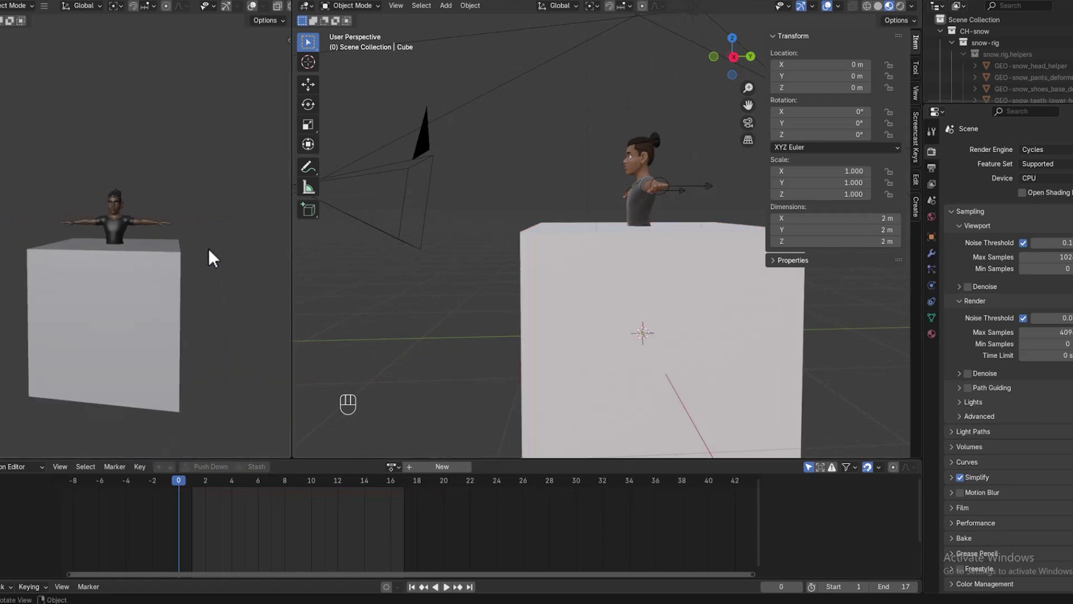
key("KP_0")
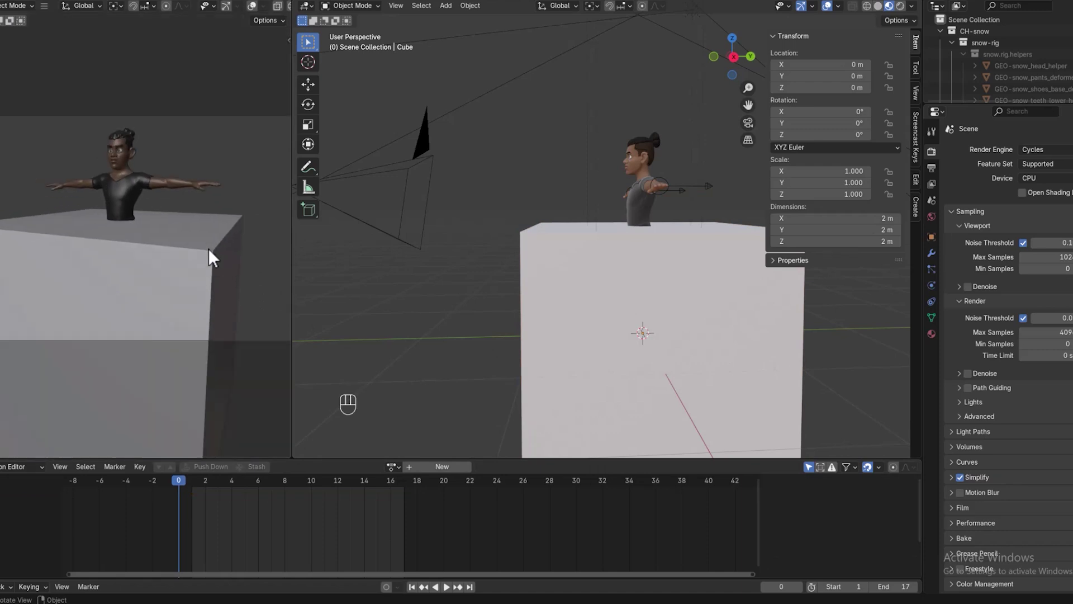
key("n")
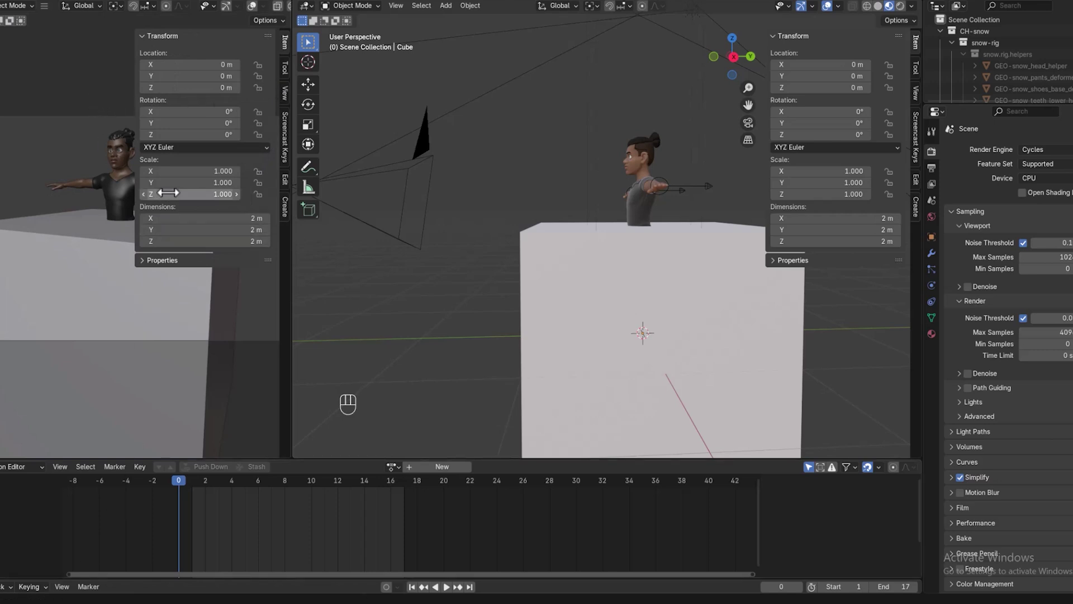
left_click(285, 88)
left_click(199, 180)
left_click(199, 192)
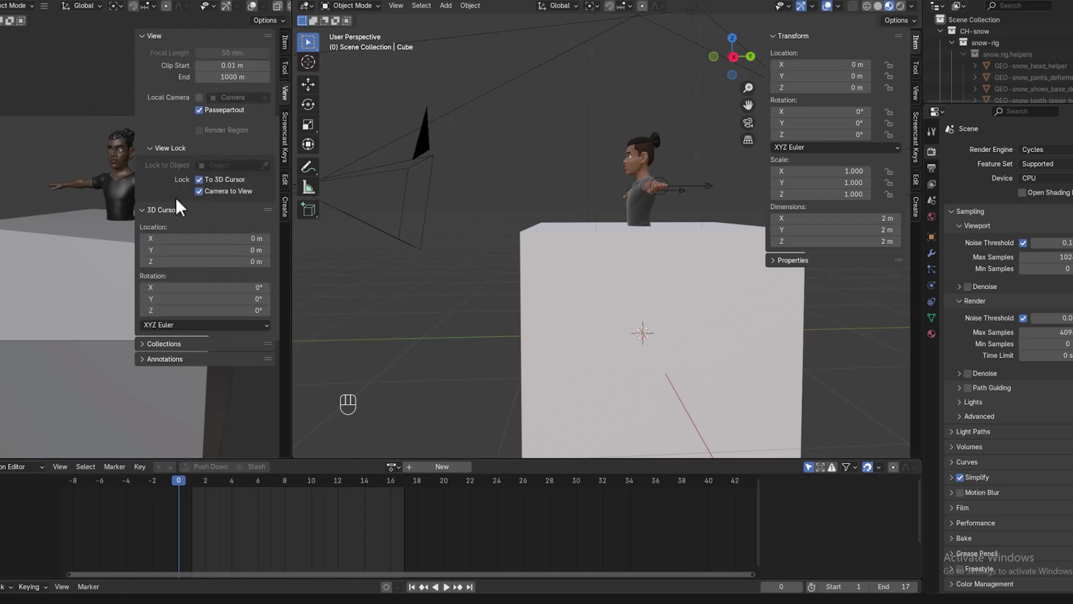
middle_click_drag(144, 190, 3, 187)
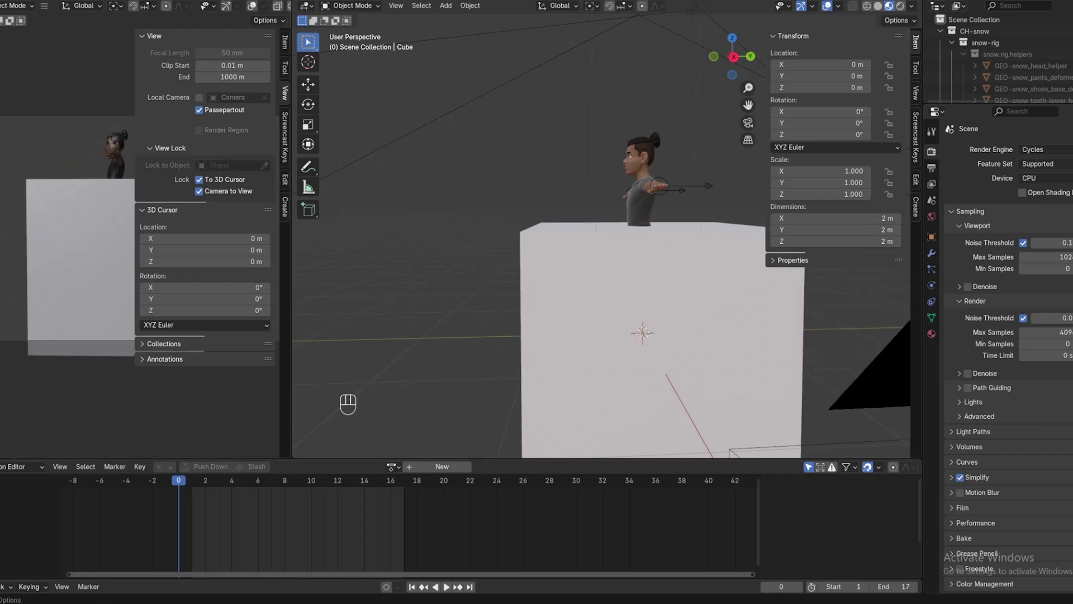
Set the smaller viewport to the right side view without its sidebar and widen that viewport
key("KP_3")
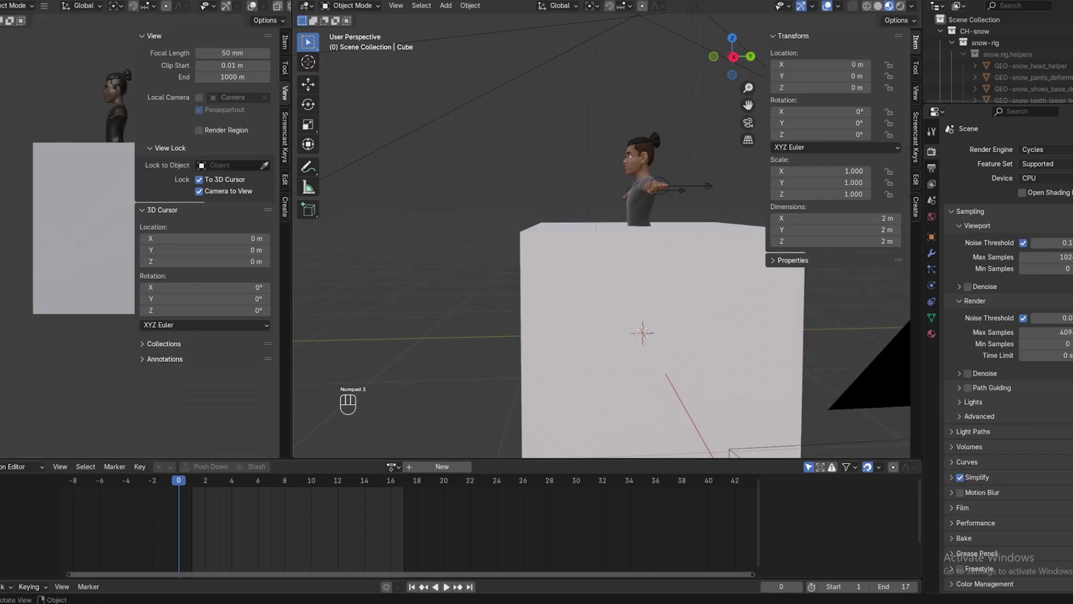
key("n")
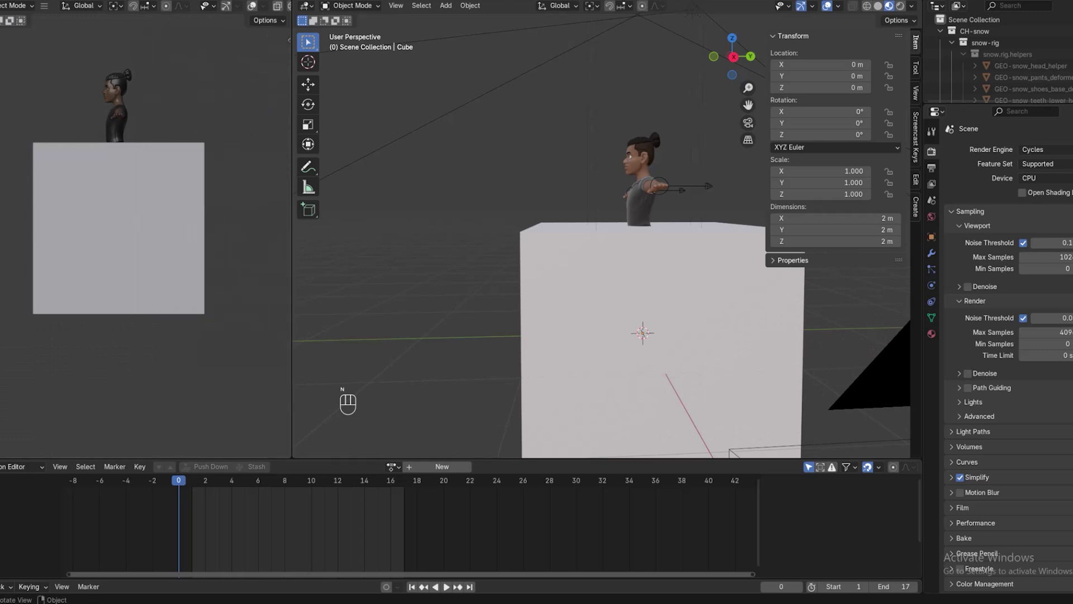
left_click_drag(291, 275, 411, 307)
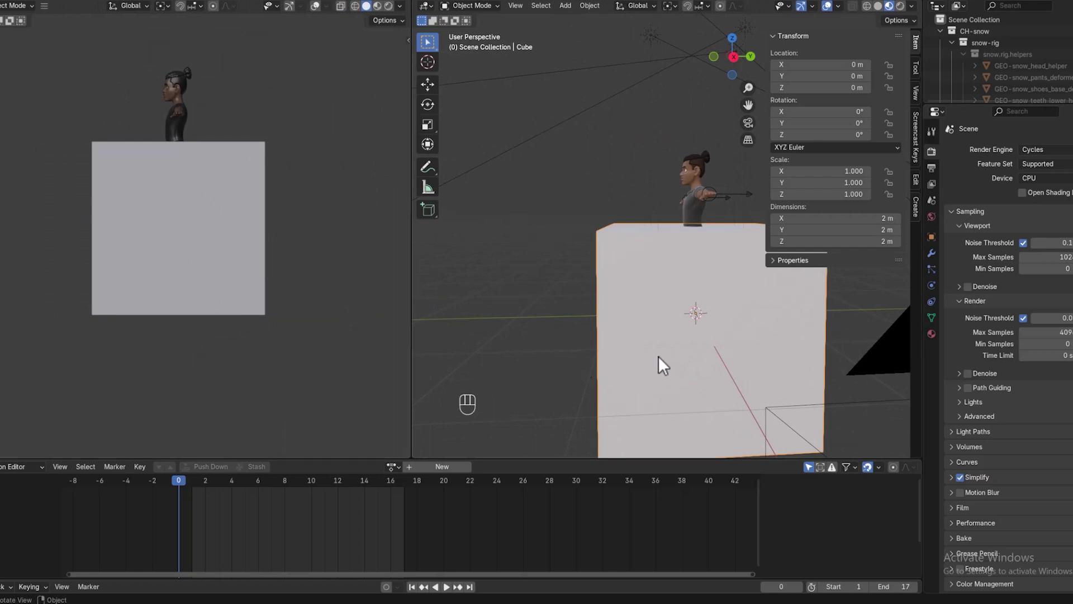
In right orthographic view, move the cube along Y to about -2.18 m, in front of the character
key("KP_3")
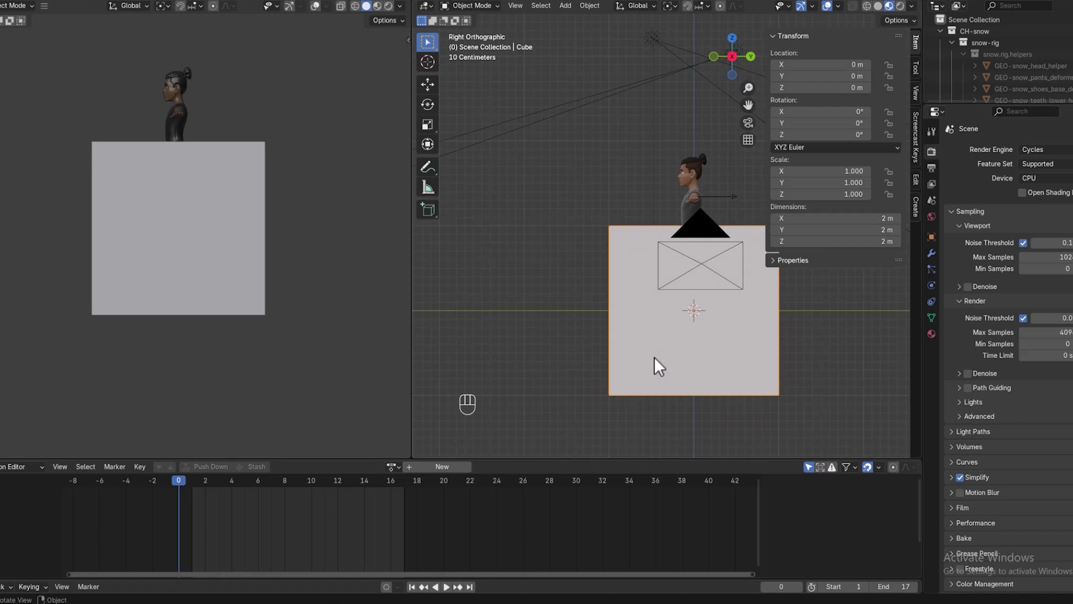
key("g")
key("y")
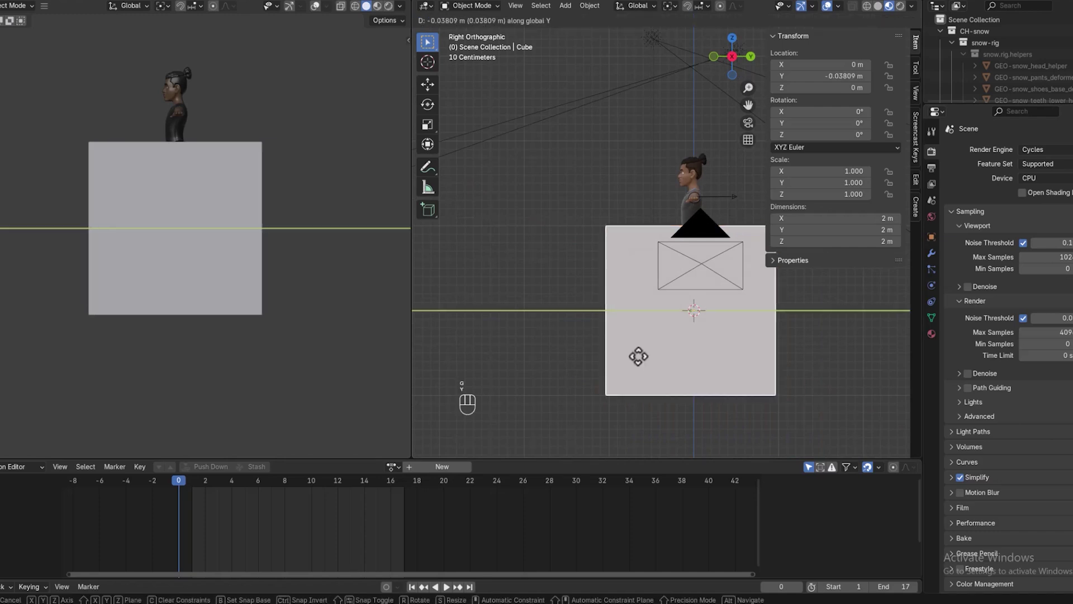
left_click(469, 344)
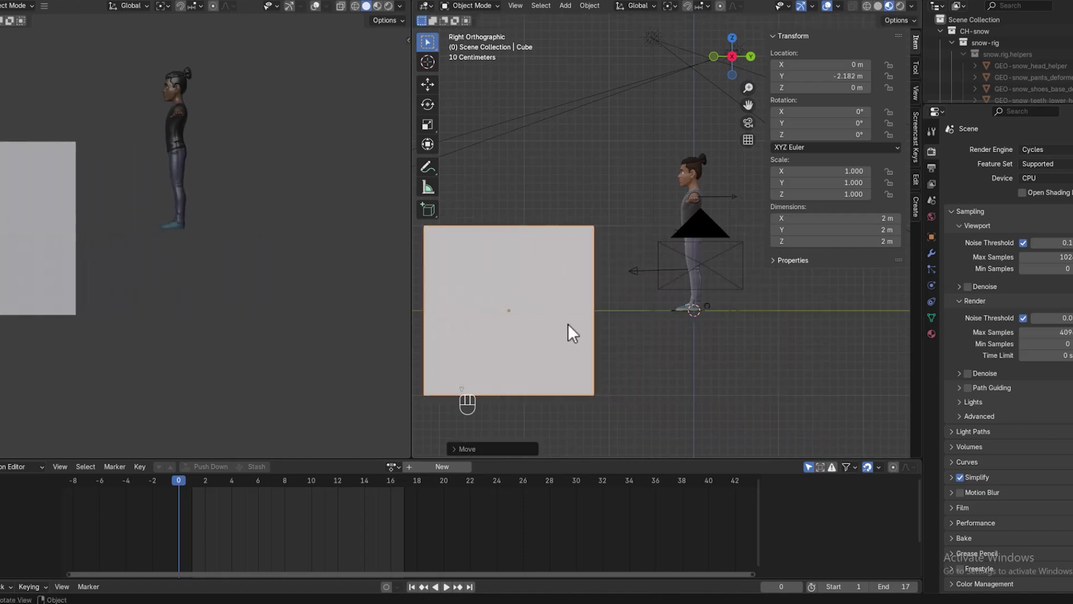
Raise the cube along Z to about 1.02 m so its base rests at ground level
scroll(578, 325, "down", 3)
scroll(578, 321, "up", 2)
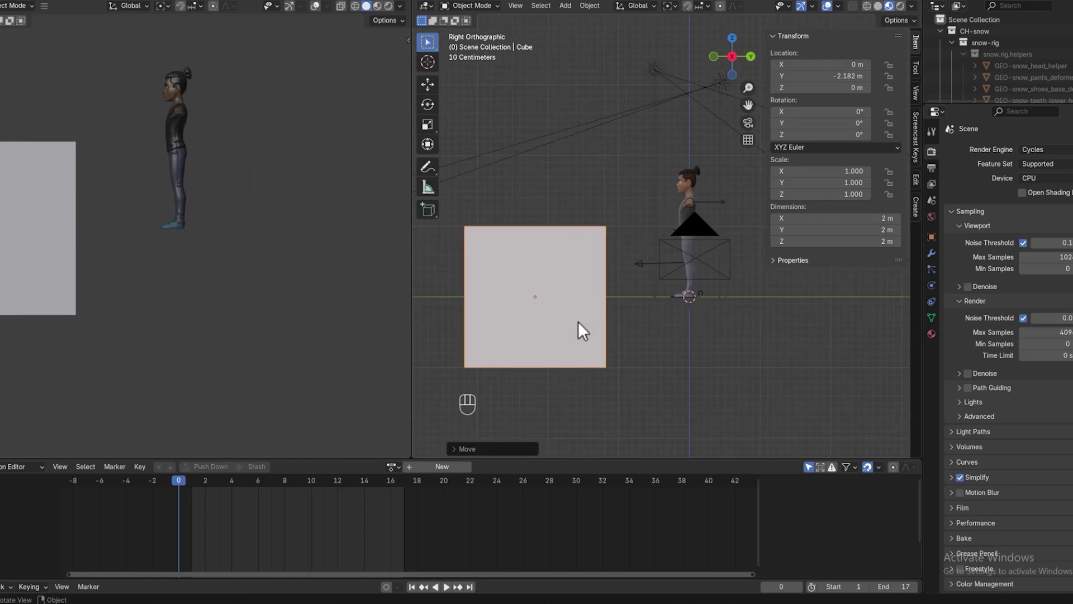
key("g")
key("z")
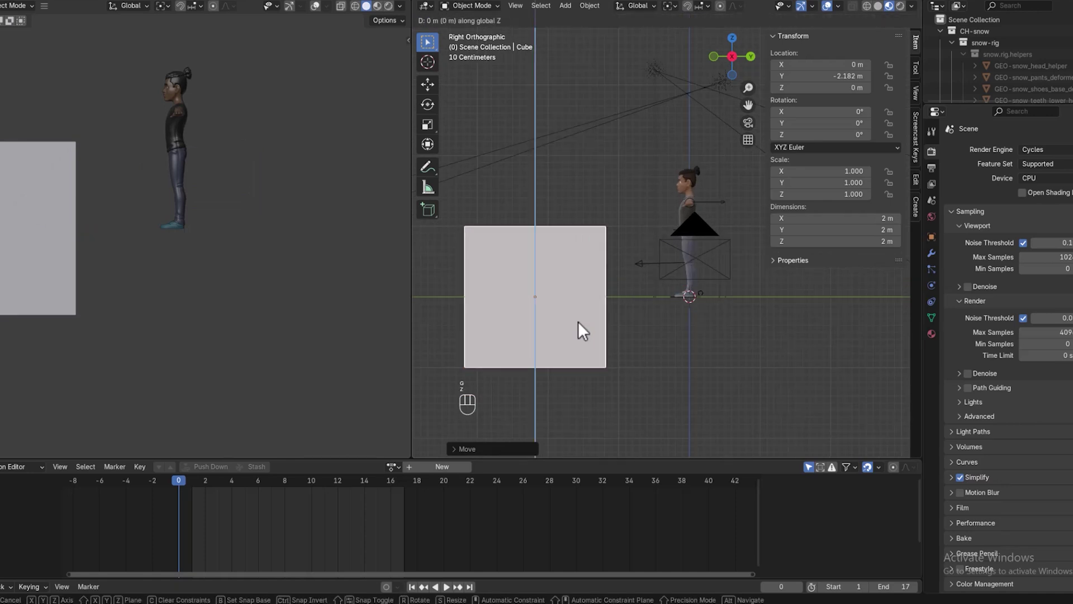
left_click(586, 250)
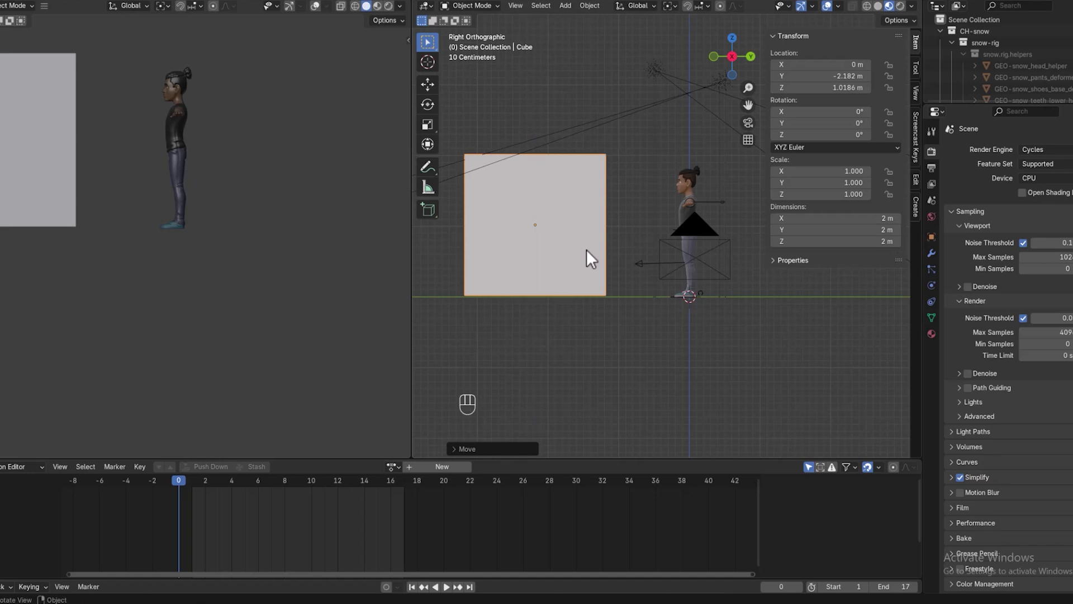
Scale the cube along Z to about 0.726 and lower it back onto the ground line
key("s")
key("z")
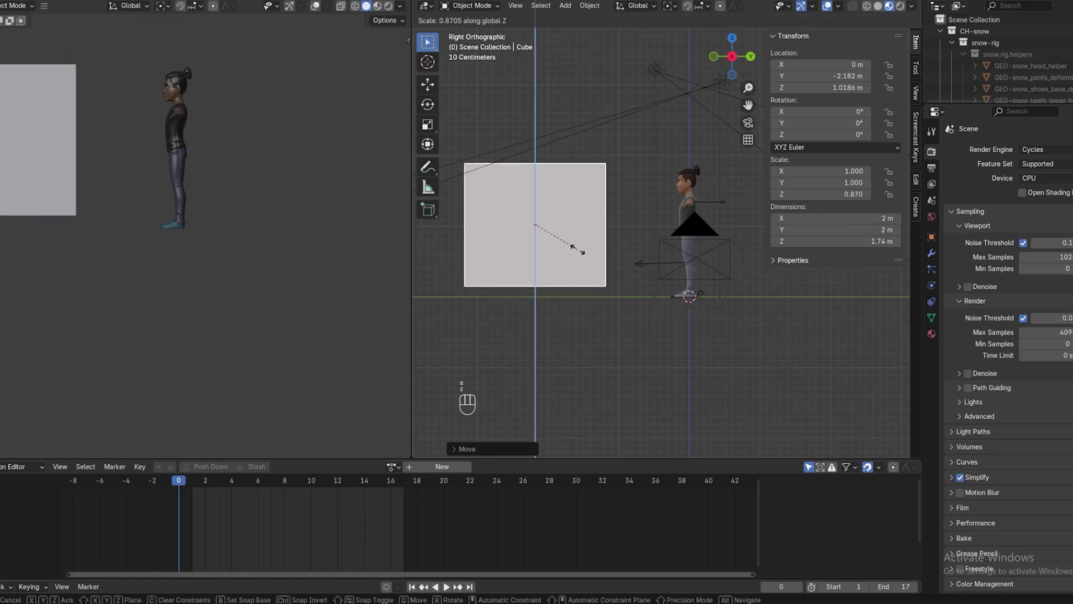
left_click(573, 243)
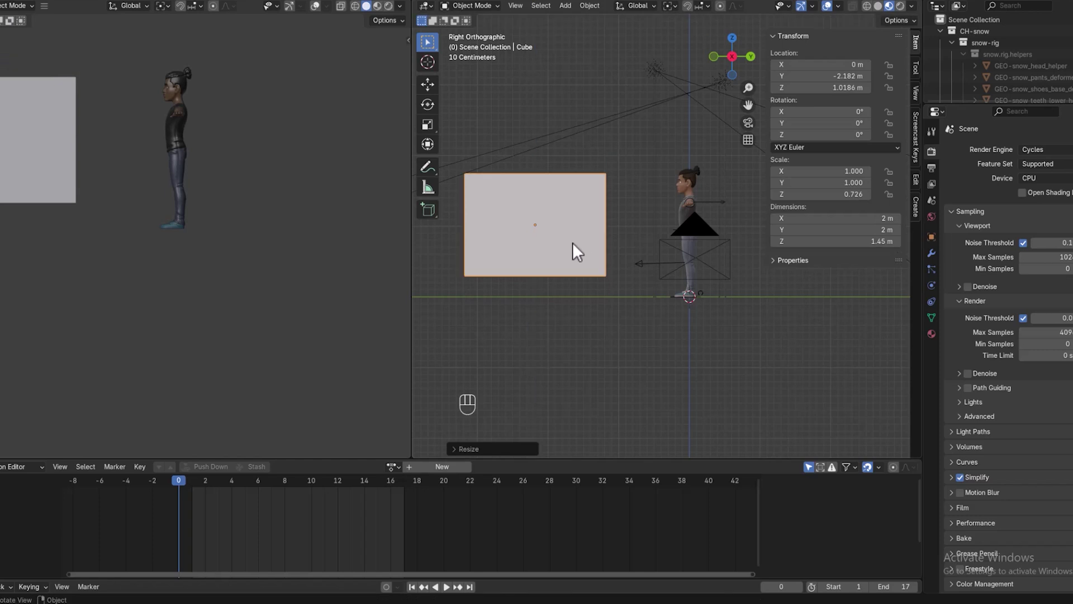
key("g")
key("z")
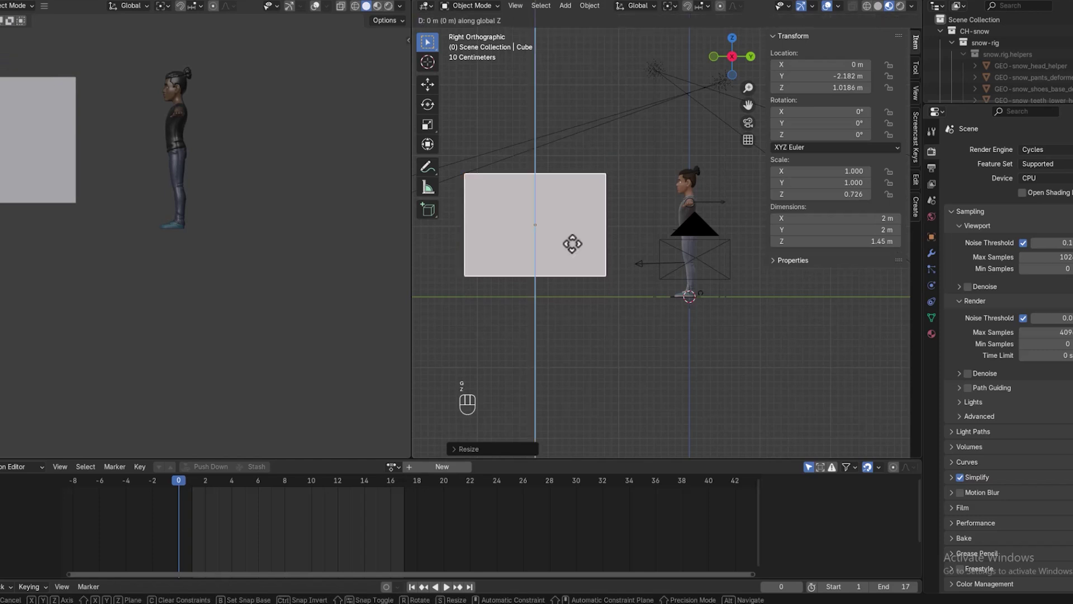
left_click(573, 264)
Put the cube in Edit Mode and turn on edge selection
mouse_move(611, 254)
middle_mouse_down()
mouse_move(599, 311)
mouse_move(555, 293)
mouse_move(627, 283)
mouse_move(596, 275)
mouse_move(609, 265)
mouse_move(609, 282)
mouse_move(616, 273)
middle_mouse_up()
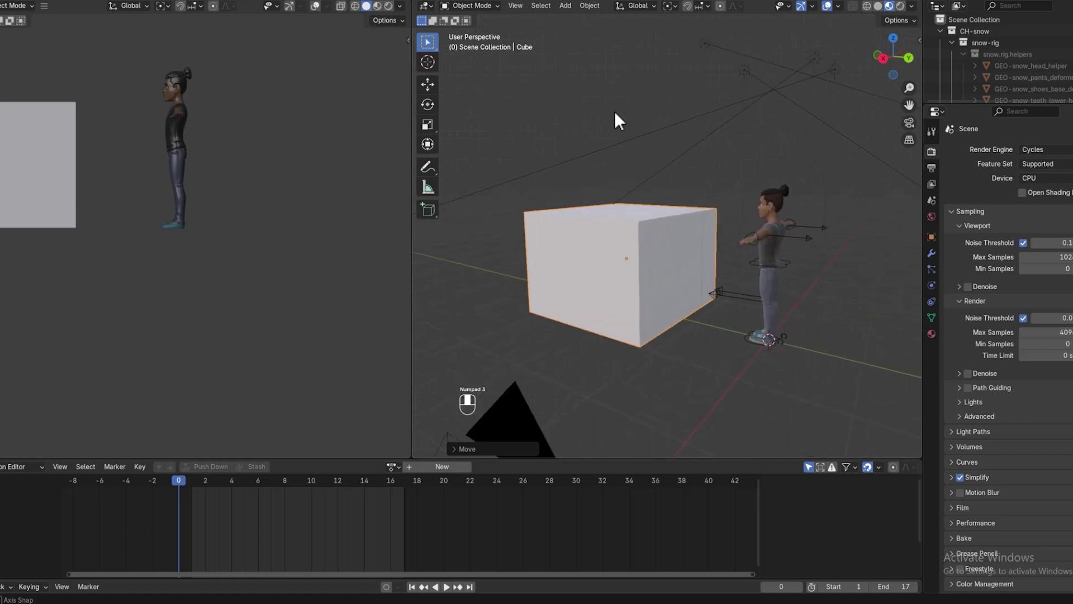
middle_click_drag(616, 112, 605, 125)
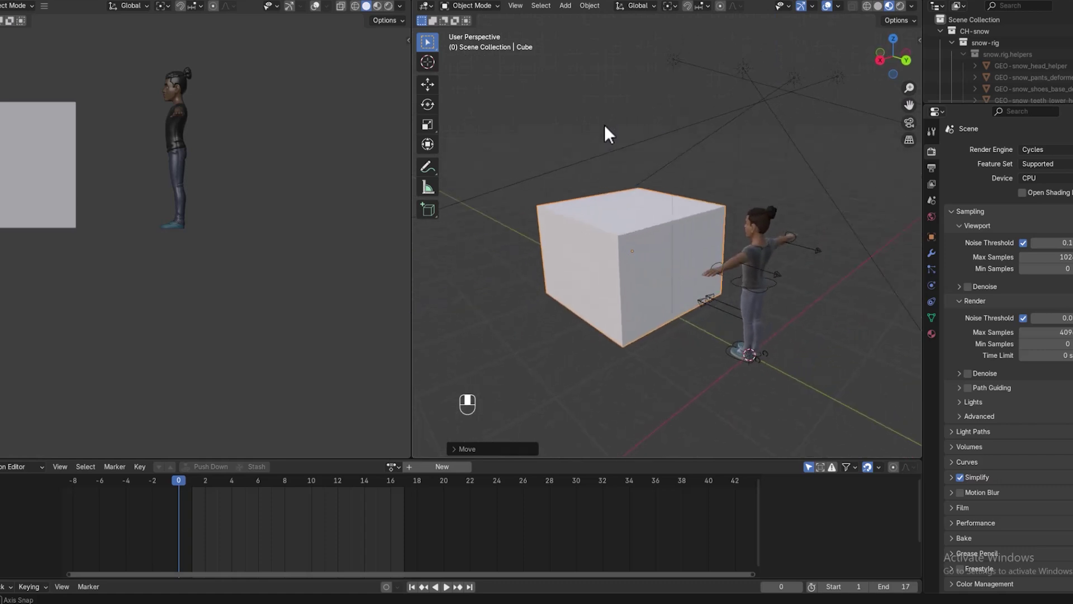
left_click(474, 5)
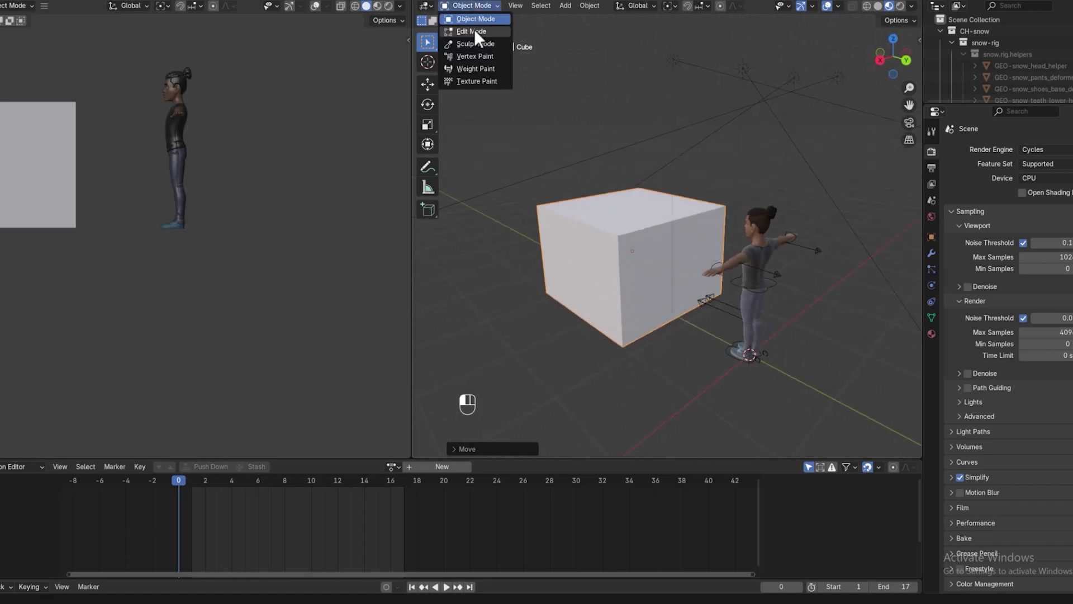
left_click(474, 29)
left_click(656, 228)
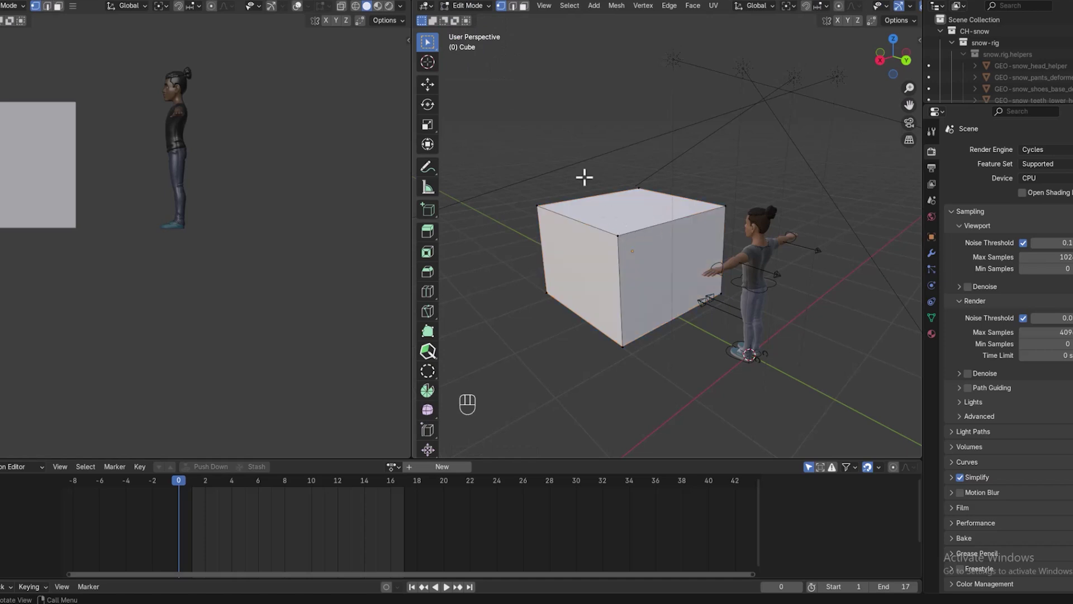
left_click(513, 5)
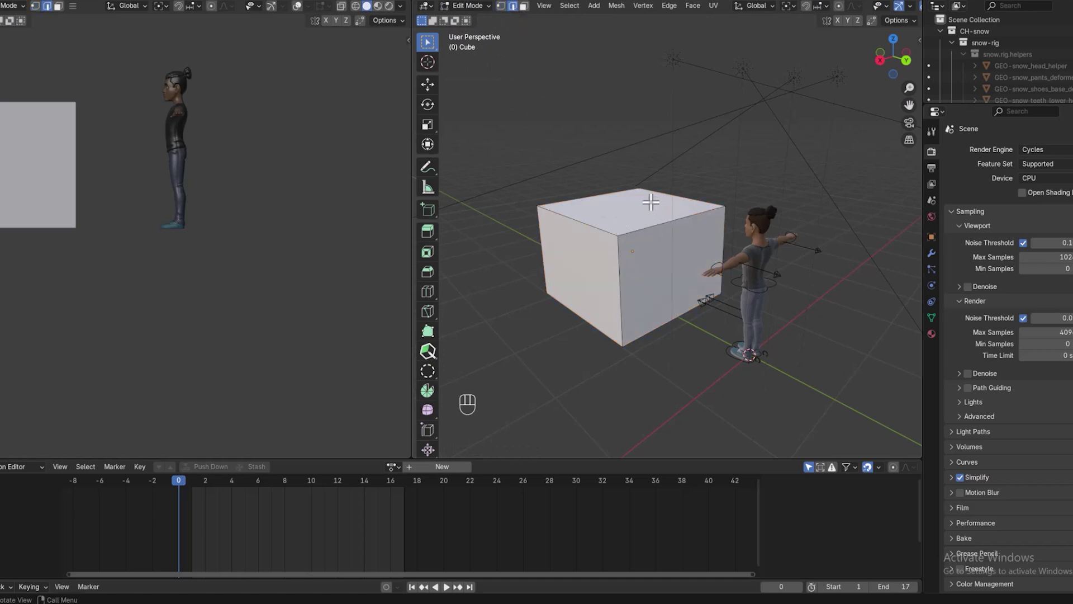
Bevel the cube's upper edge facing the character by about 1.42 m to form a slope
middle_click_drag(657, 222, 697, 242)
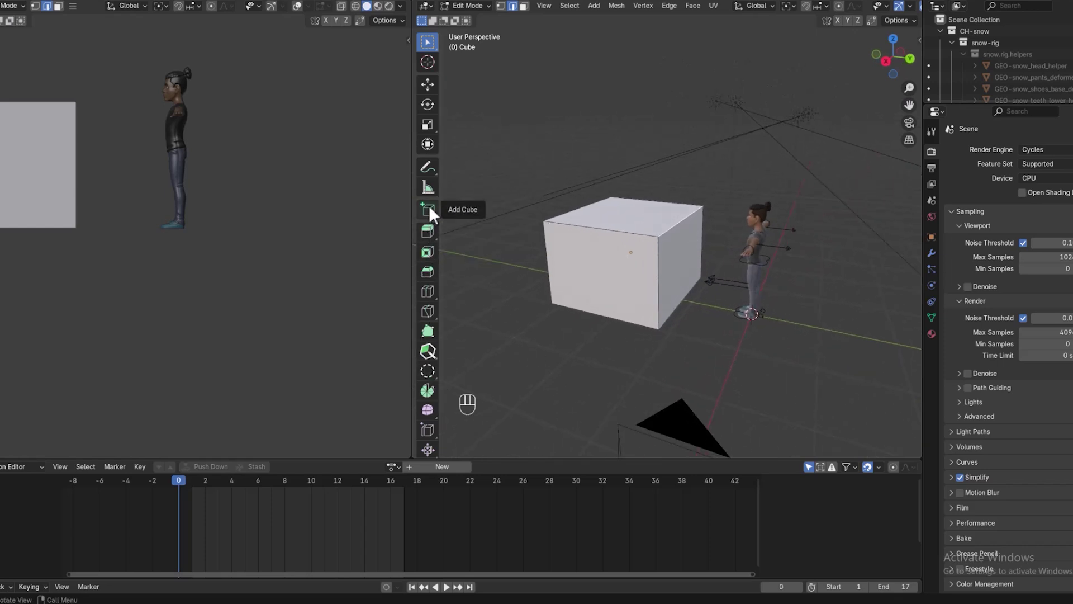
left_click(432, 270)
left_click_drag(731, 196, 817, 260)
middle_click_drag(717, 194, 743, 163)
Change the bevel's profile type to Custom and choose the Steps preset
left_click(457, 448)
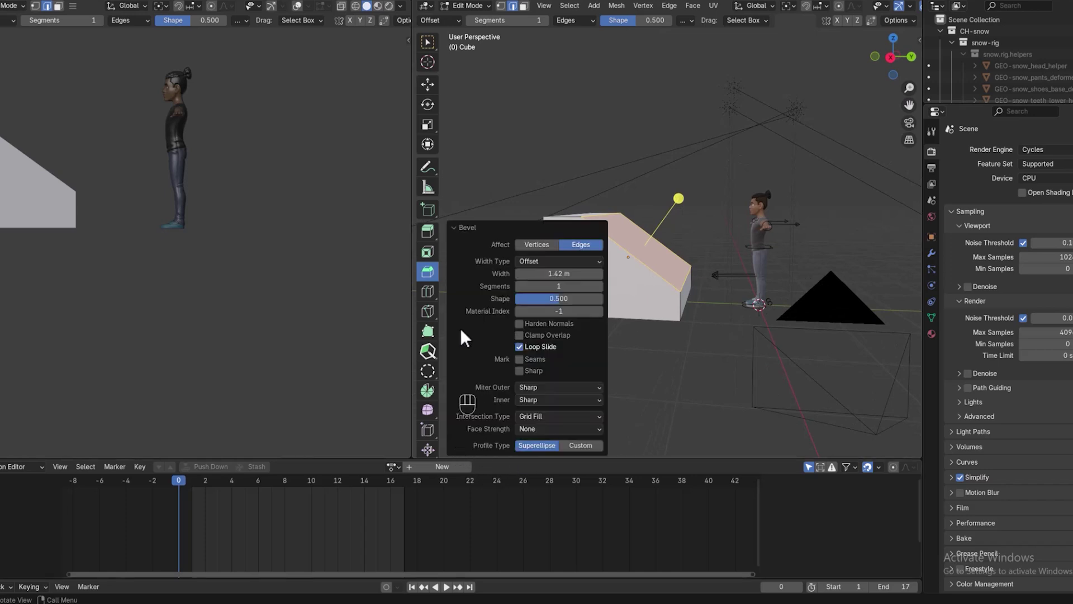
left_click(580, 446)
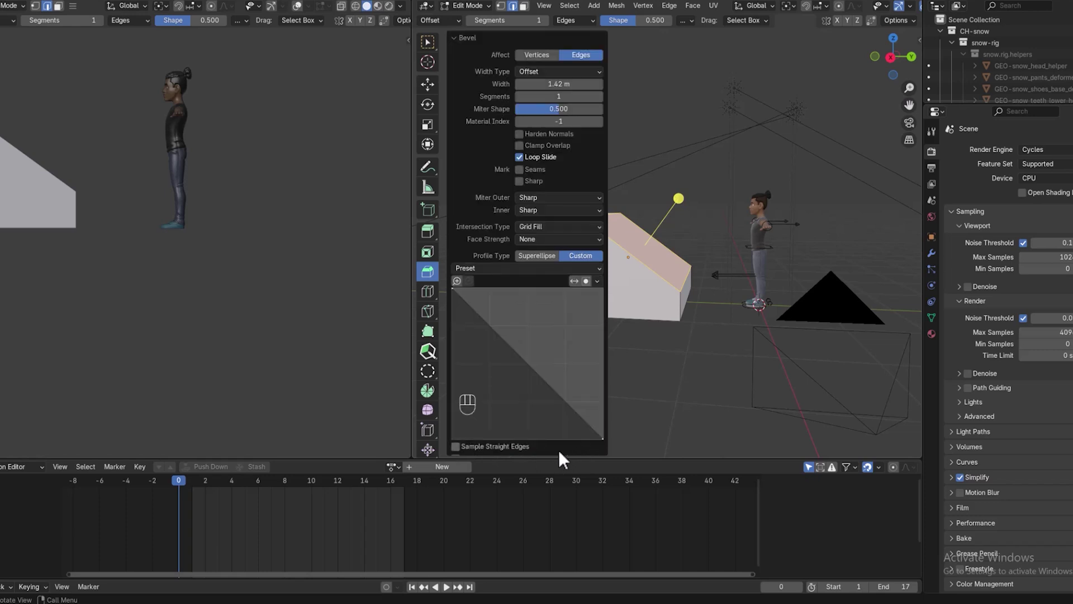
left_click(597, 281)
left_click(599, 269)
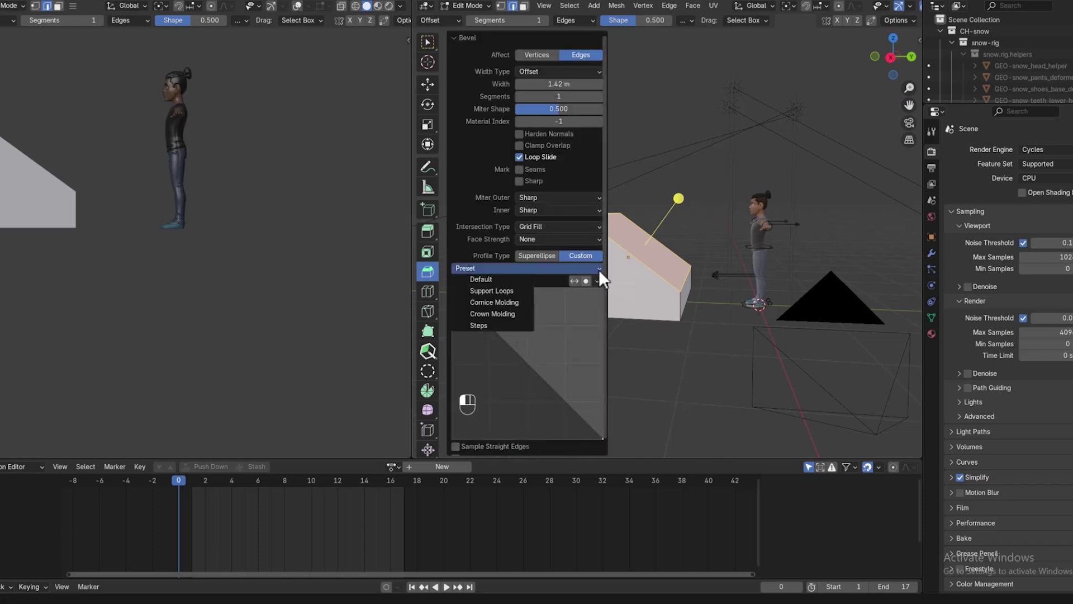
left_click(598, 268)
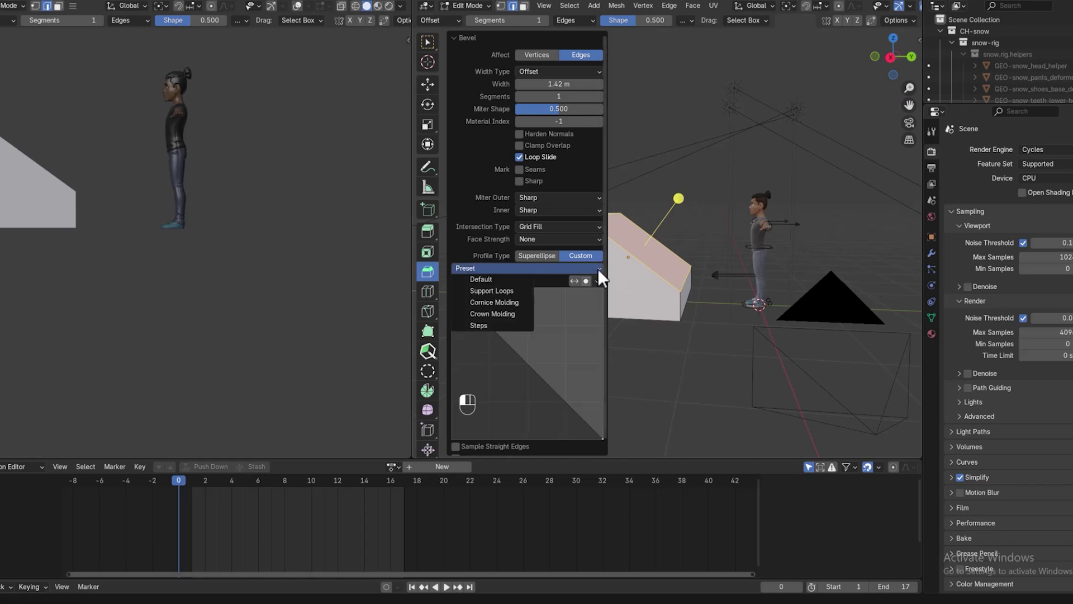
left_click(598, 269)
left_click(599, 268)
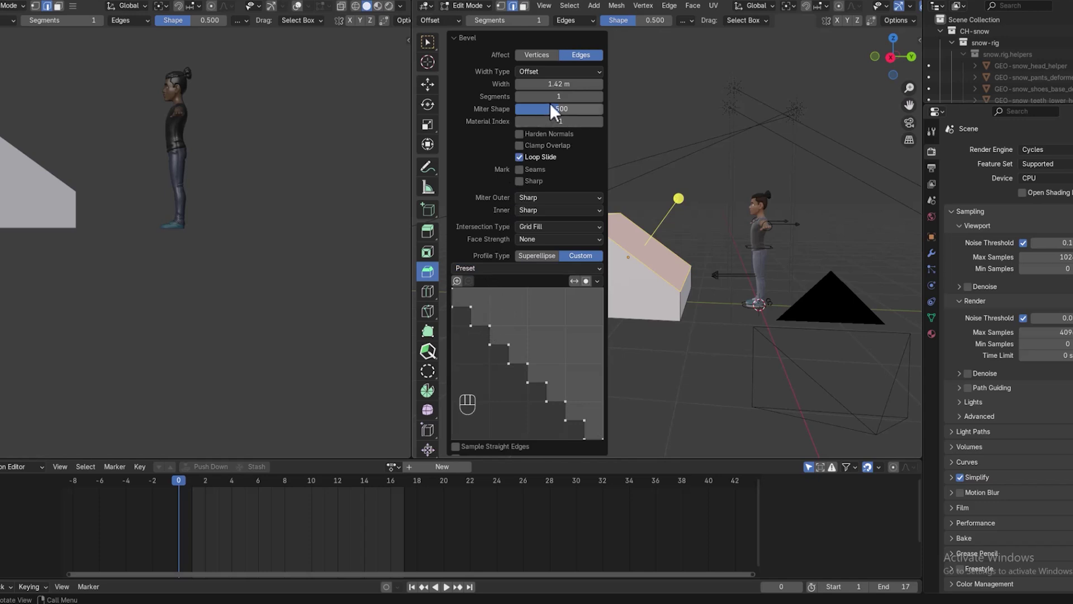
Set the bevel to 17 segments to form the stairs, then collapse its settings and deselect the mesh
left_click_drag(559, 96, 649, 97)
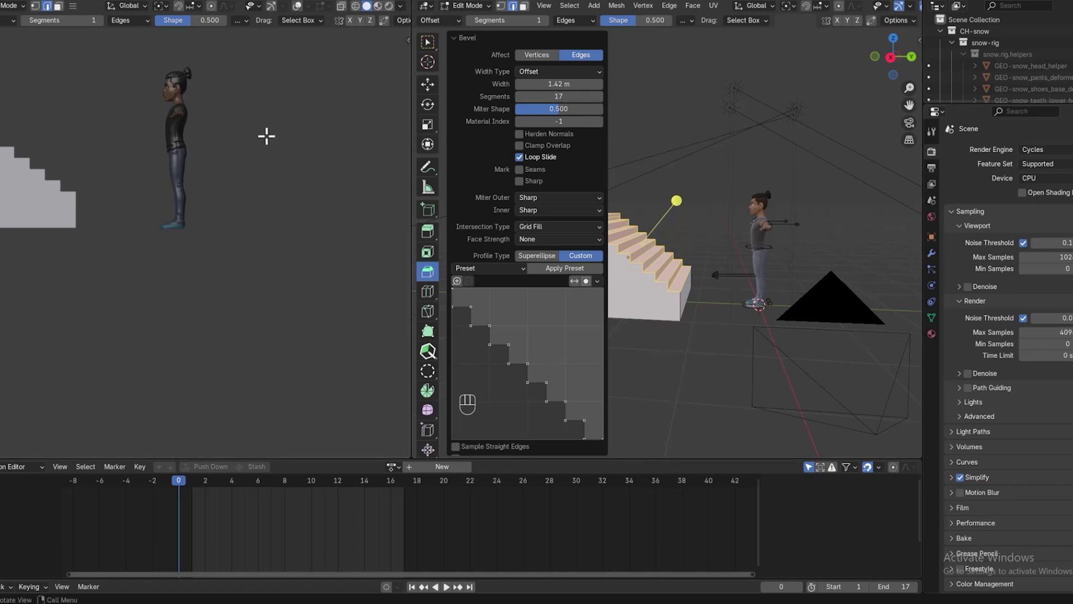
middle_click_drag(307, 197, 429, 276, "shift")
scroll(131, 192, "down", 1)
mouse_move(131, 192)
middle_mouse_down()
mouse_move(79, 223)
mouse_move(105, 233)
mouse_move(139, 206)
mouse_move(130, 199)
middle_mouse_up()
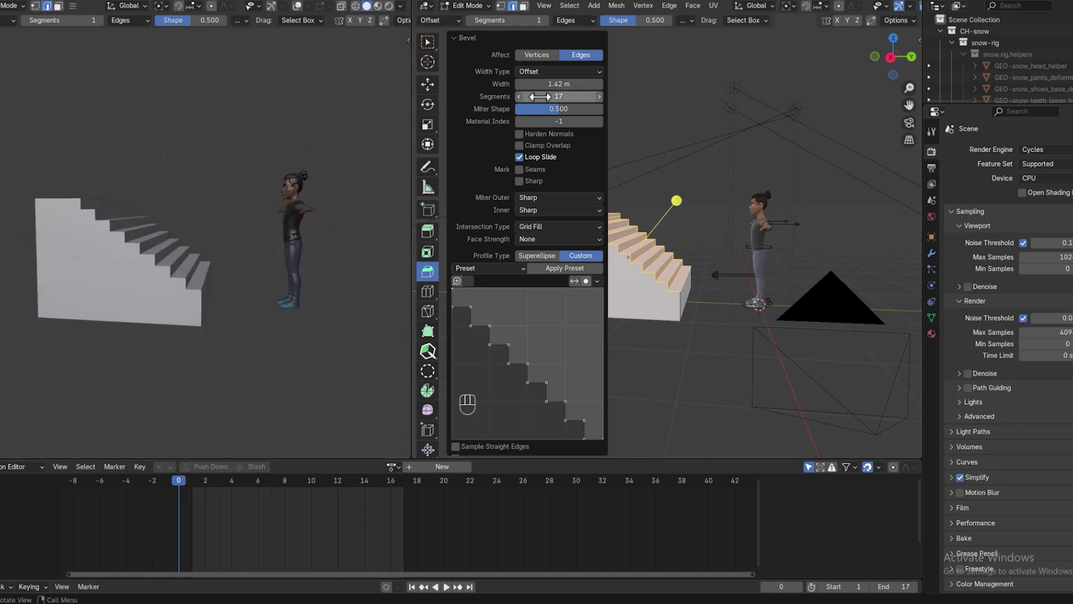
left_click(452, 38)
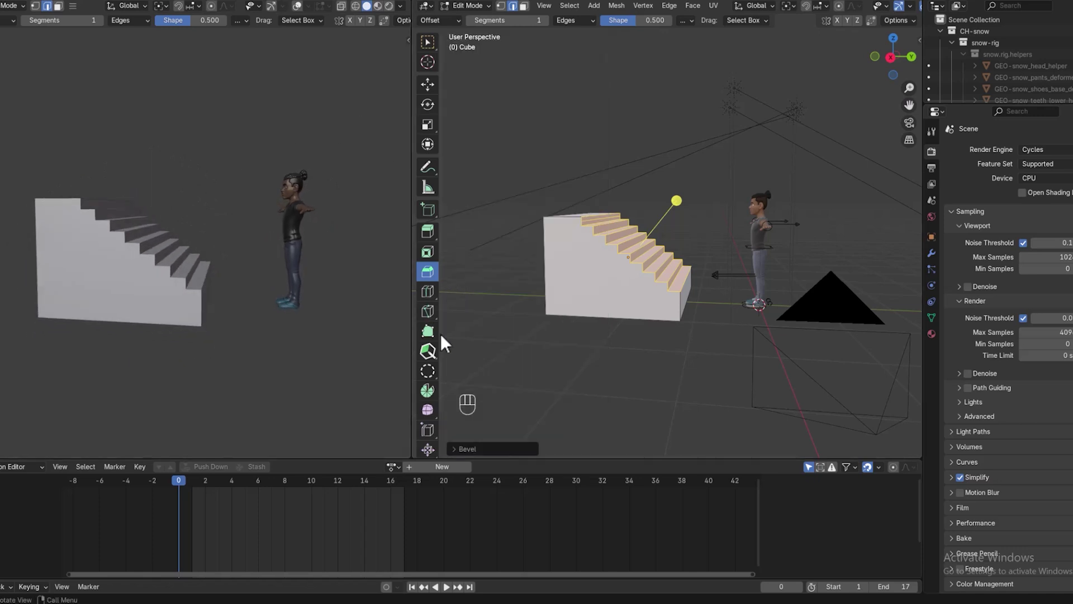
left_click(599, 374)
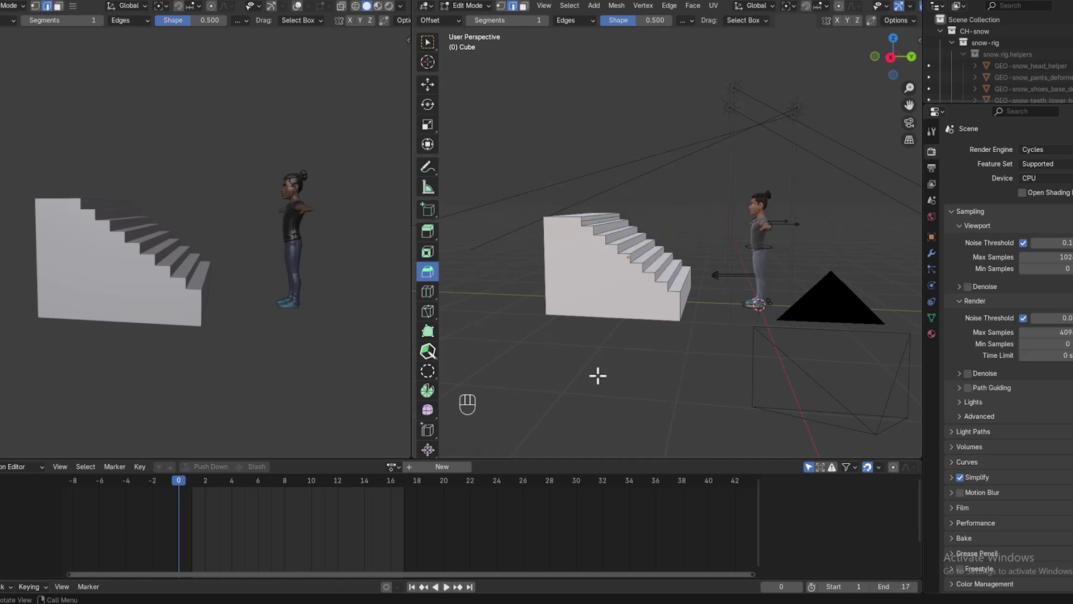
Return the staircase mesh from Edit Mode to Object Mode
middle_click_drag(548, 336, 527, 343)
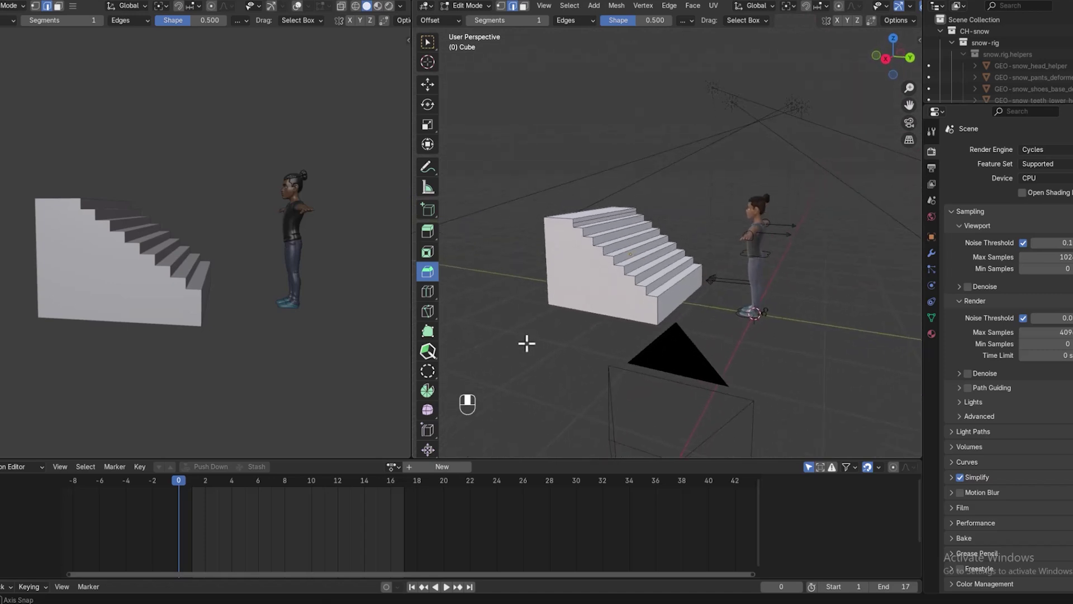
left_click(428, 84)
middle_click_drag(533, 129, 574, 113)
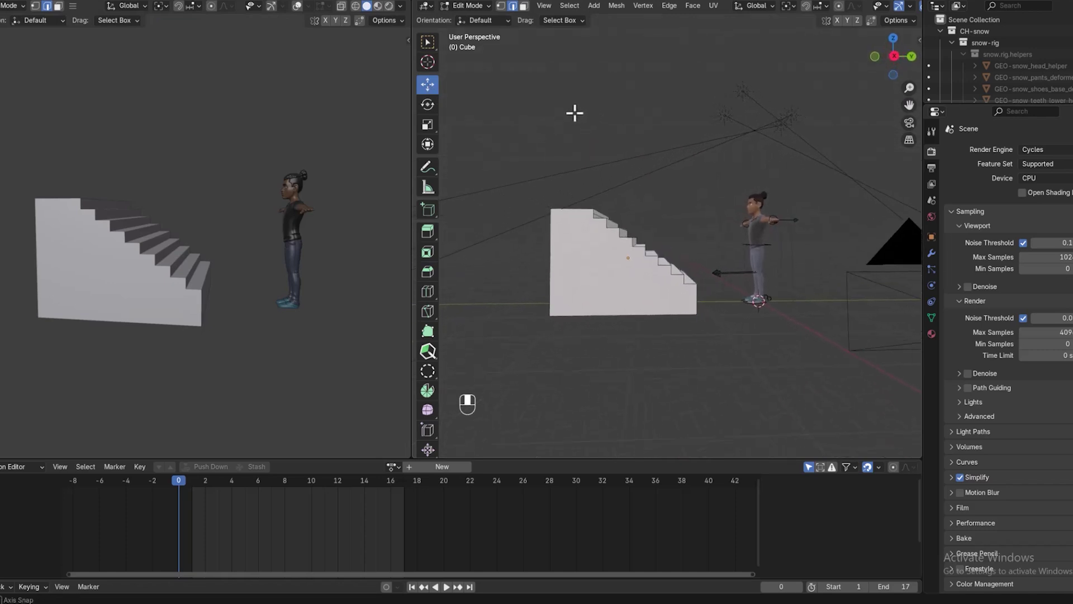
left_click(476, 6)
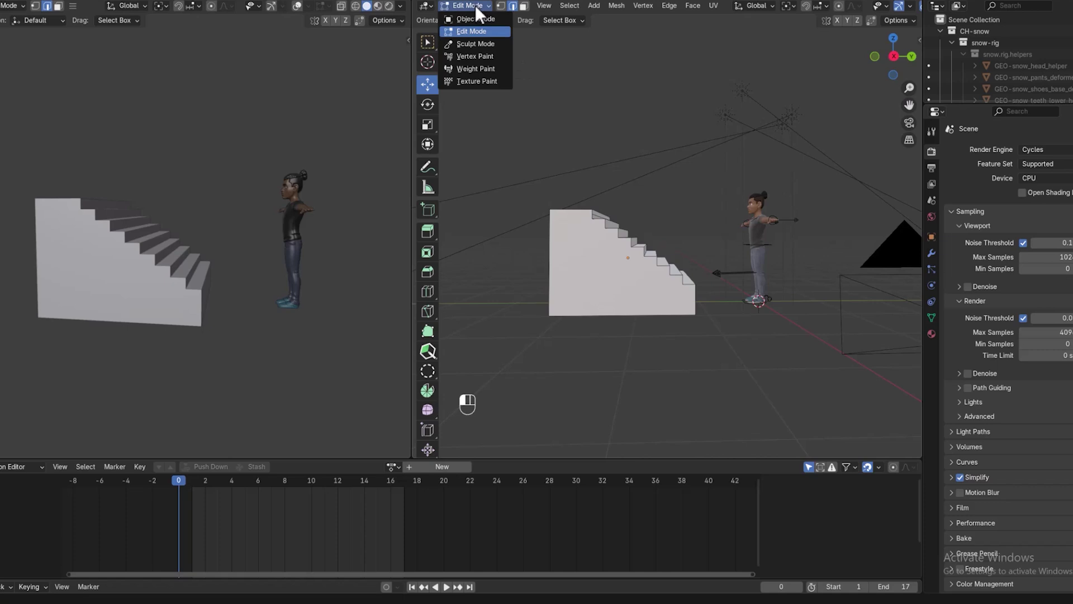
left_click(474, 18)
mouse_move(570, 230)
middle_mouse_down()
mouse_move(578, 270)
mouse_move(545, 213)
mouse_move(609, 246)
mouse_move(577, 201)
mouse_move(579, 225)
middle_mouse_up()
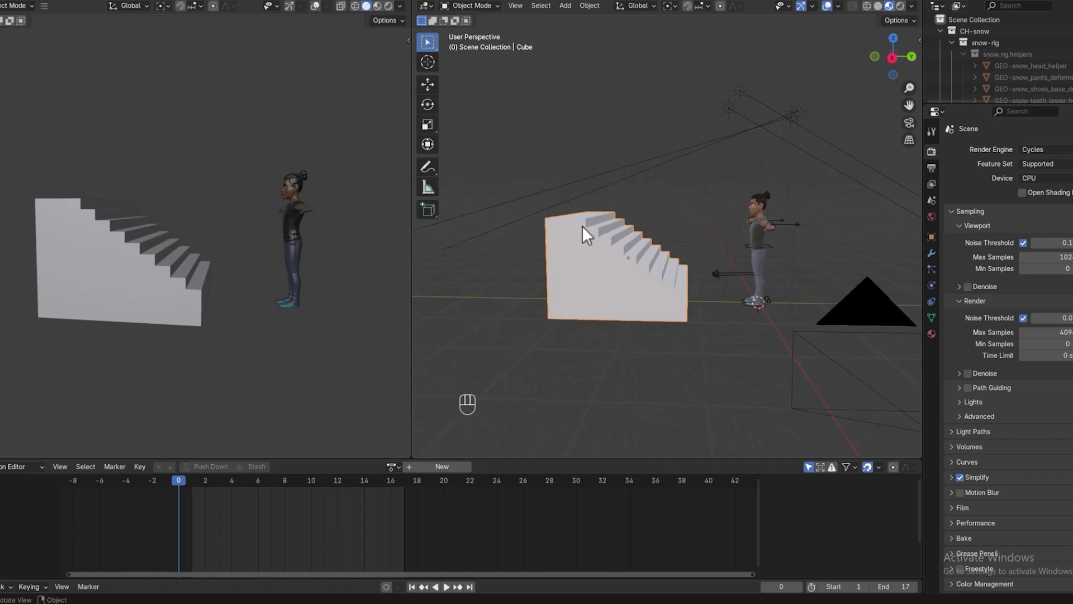
scroll(581, 225, "up", 2)
scroll(582, 226, "down", 2)
Go to frame 1, select the Snow rig, and enter Pose Mode
left_click(197, 483)
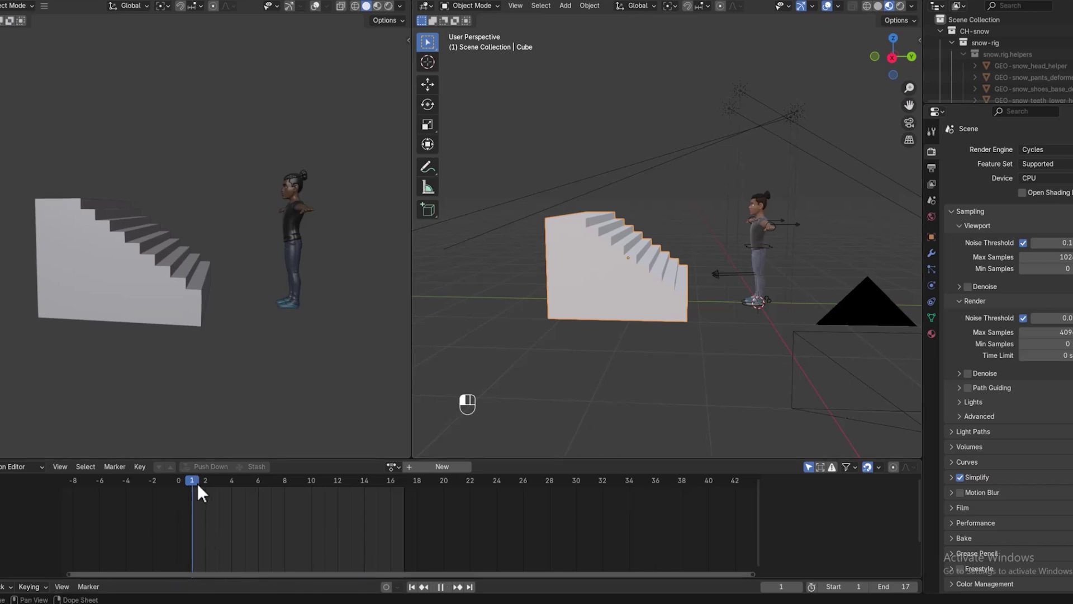
left_click(749, 280)
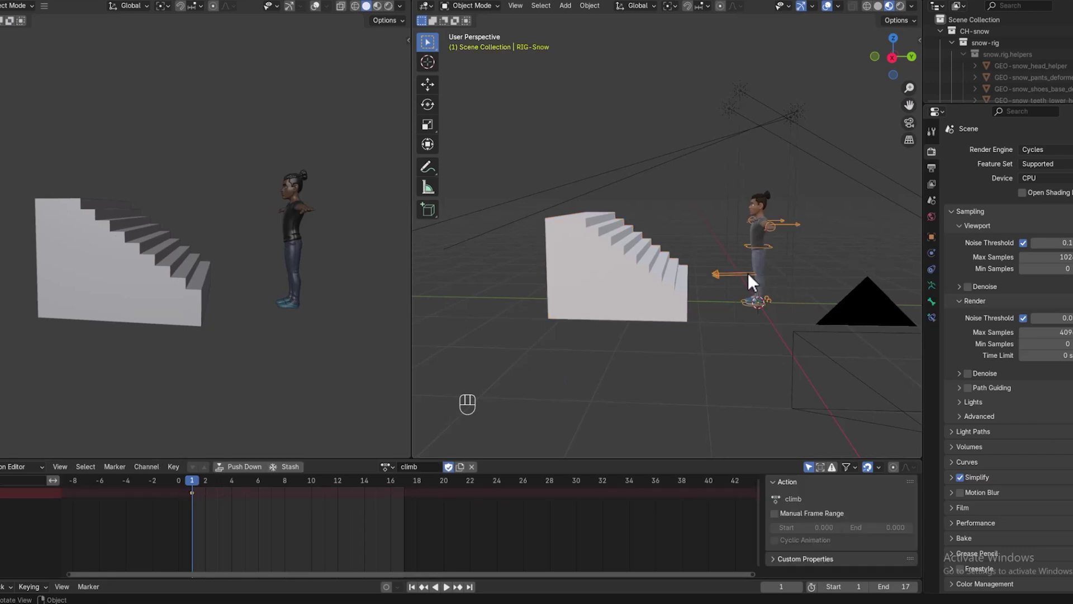
left_click(14, 6)
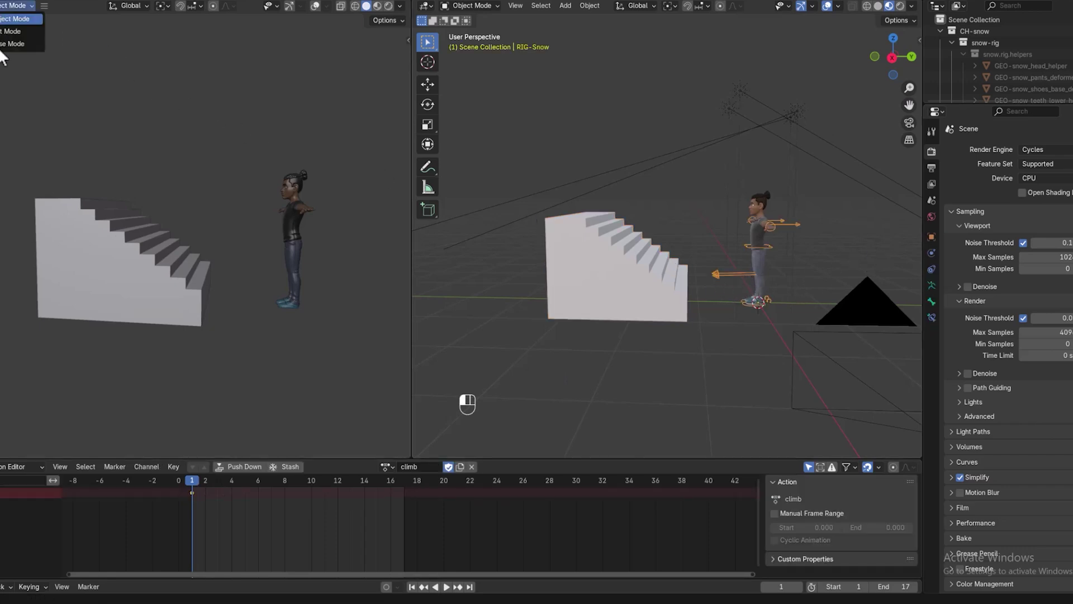
left_click(1, 46)
scroll(616, 352, "up", 3)
scroll(616, 351, "down", 2)
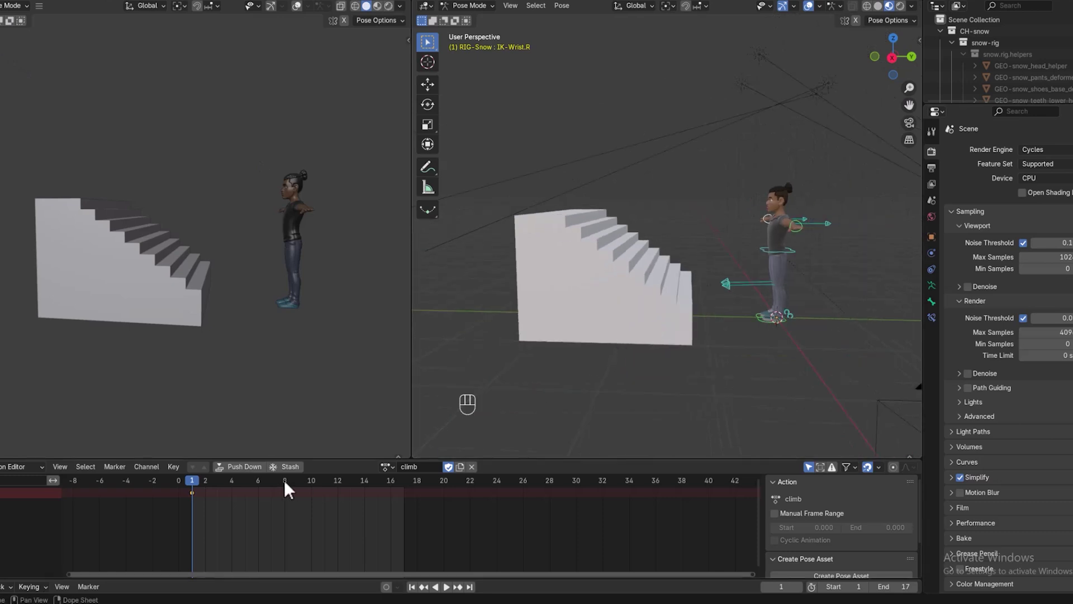
Preview the first frames of the climb action, deselect all bones, and return to frame 1
key("space")
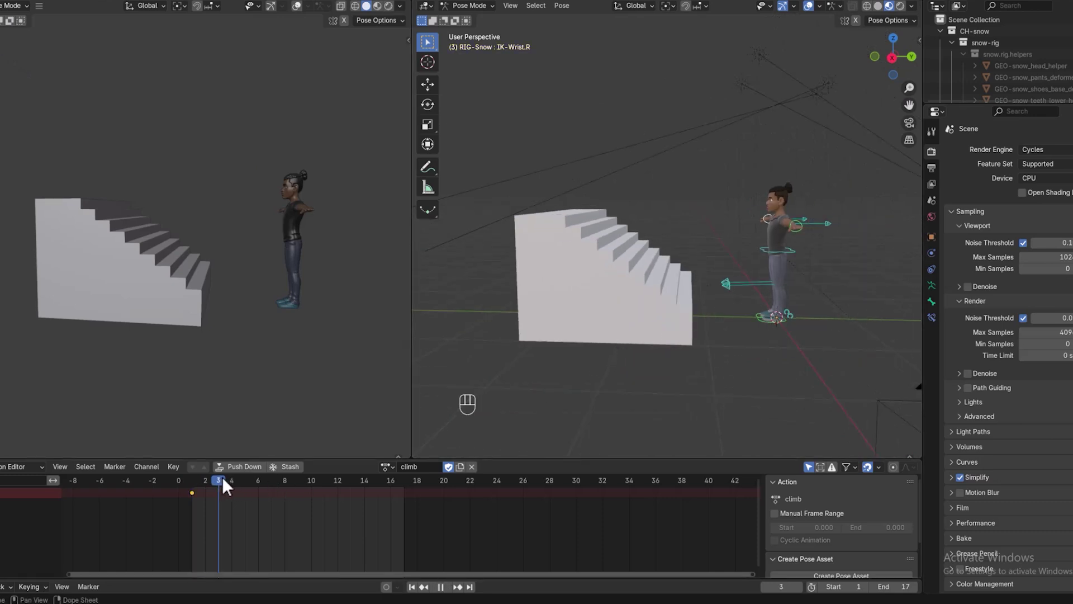
key("space")
left_click(575, 402)
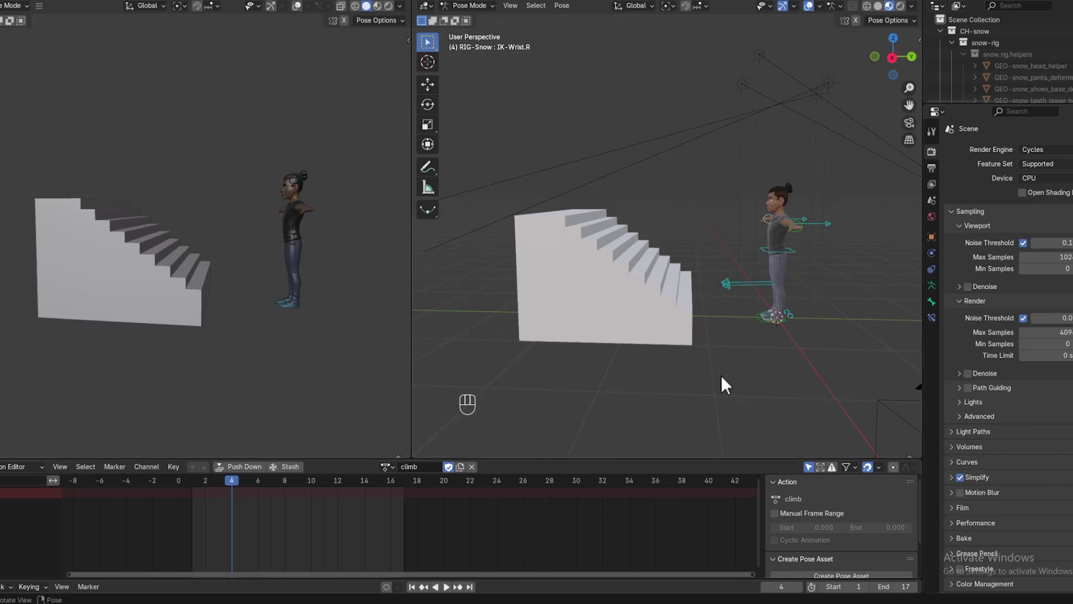
scroll(753, 360, "up", 1)
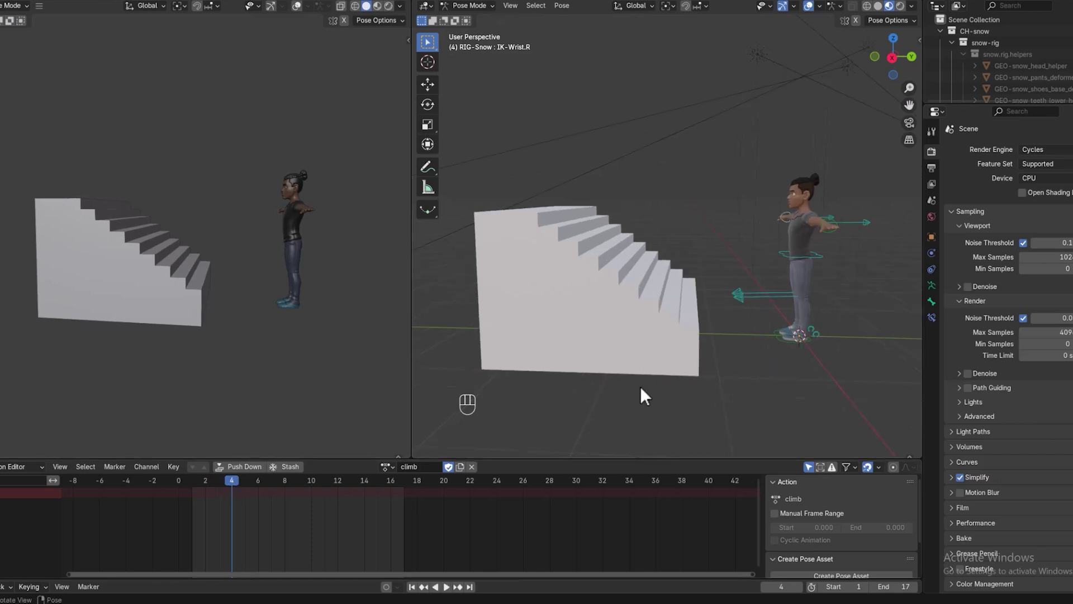
left_click(190, 482)
key("space")
Select the left wrist IK control and enable X-axis mirroring for posing the rig
middle_click_drag(677, 336, 758, 342)
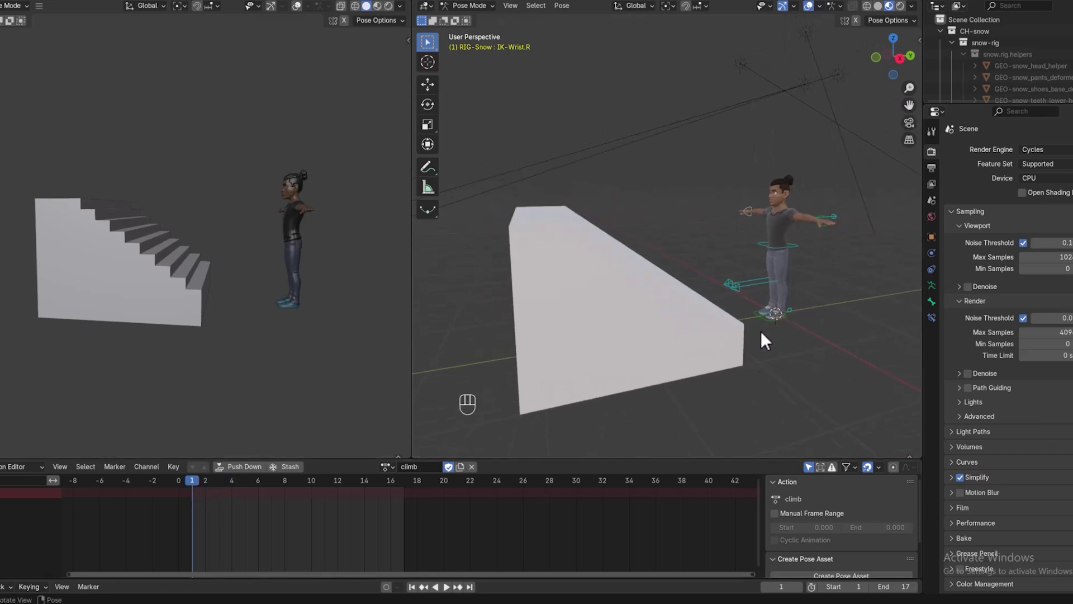
left_click(819, 224)
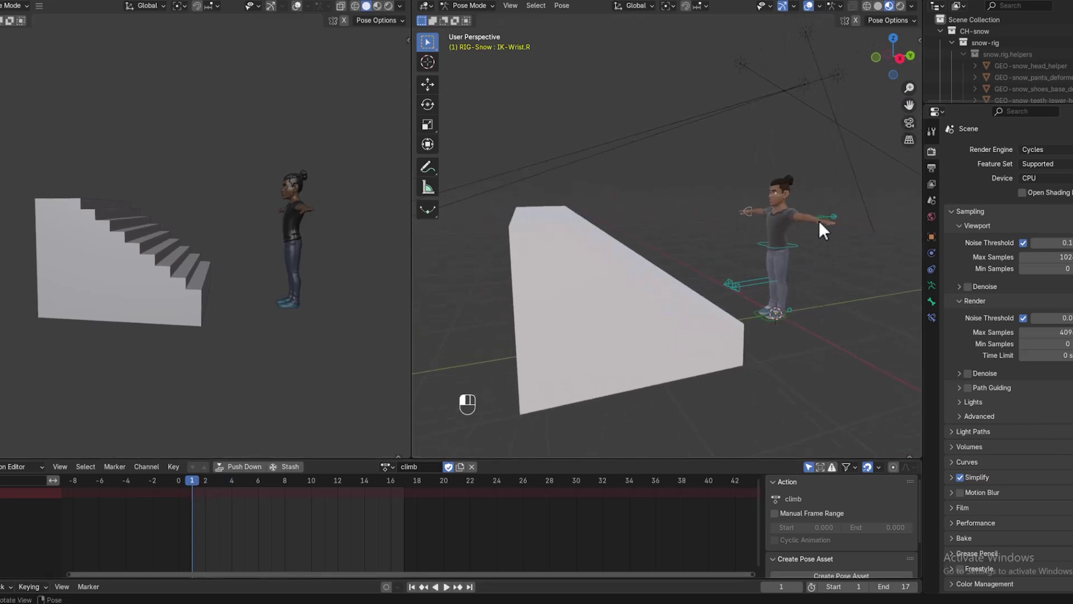
left_click(856, 20)
middle_click_drag(858, 207, 604, 277)
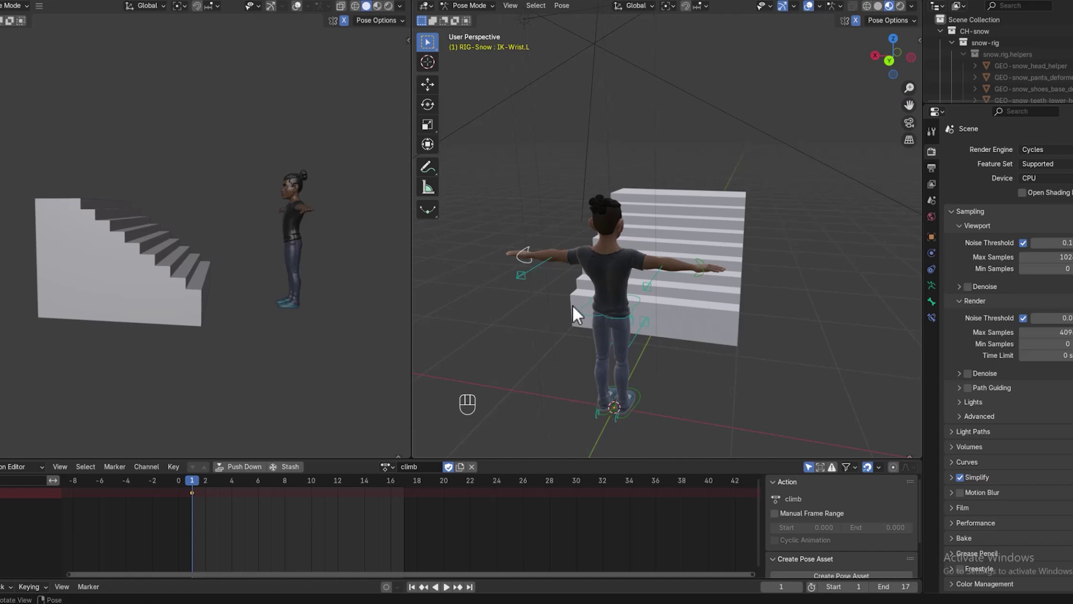
Lower the mirrored wrist IK controls so both arms come down from the T-pose to hip height
key("g")
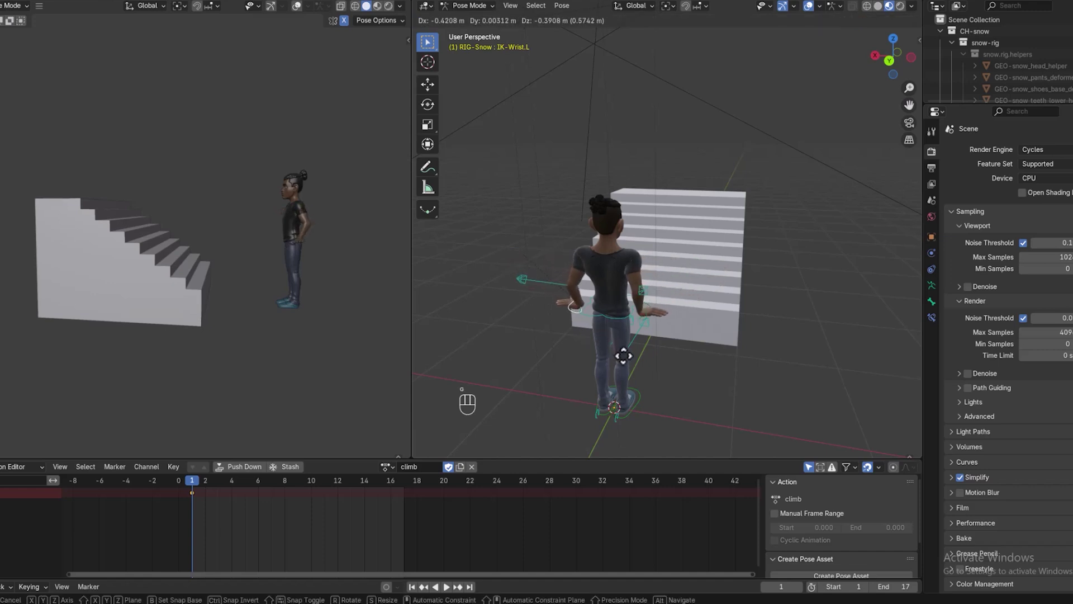
left_click(632, 360)
middle_click_drag(647, 367, 851, 350)
scroll(848, 346, "up", 3)
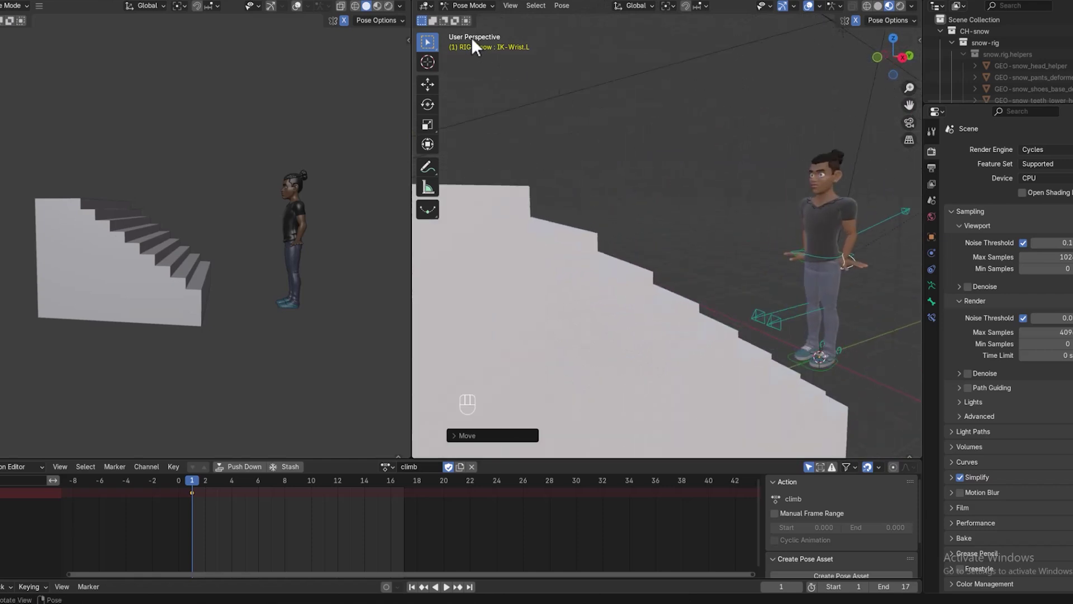
Switch to Local orientation and rotate the mirrored wrist controls to turn both hands
left_click(427, 105)
left_click_drag(890, 237, 867, 330)
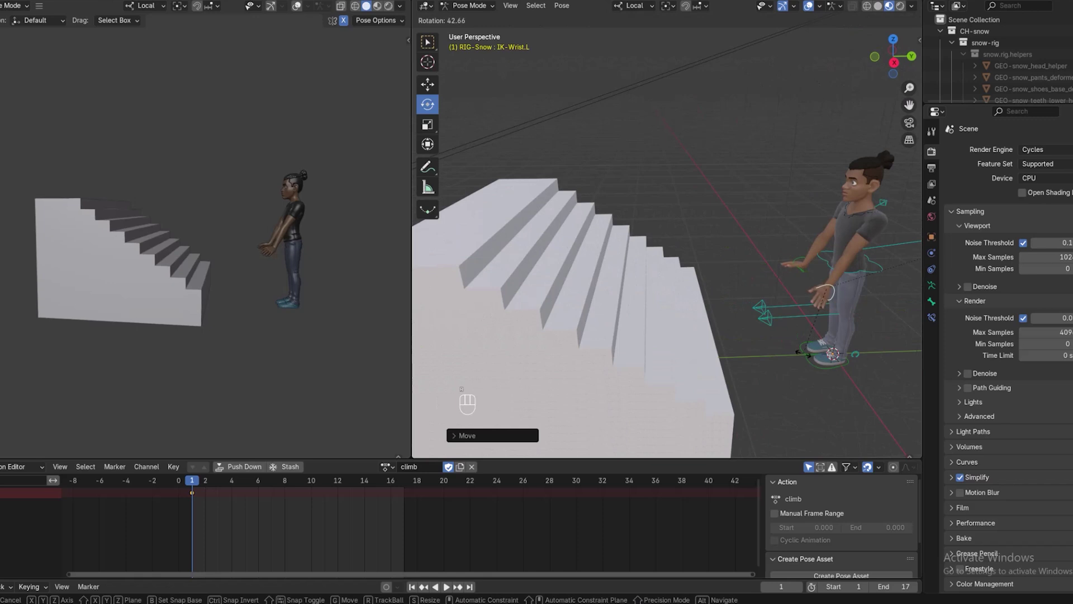
left_click(804, 354)
middle_click_drag(803, 353, 823, 343)
Move the mirrored wrist controls back and outward until both hands sit beside the hips
key("g")
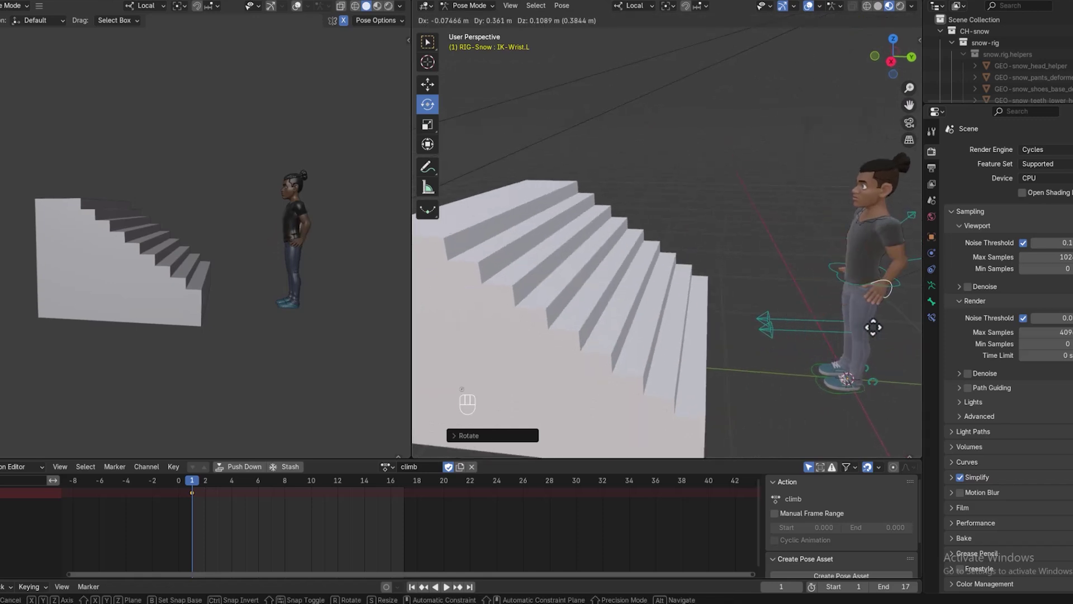
left_click(868, 338)
middle_click_drag(867, 351, 760, 336)
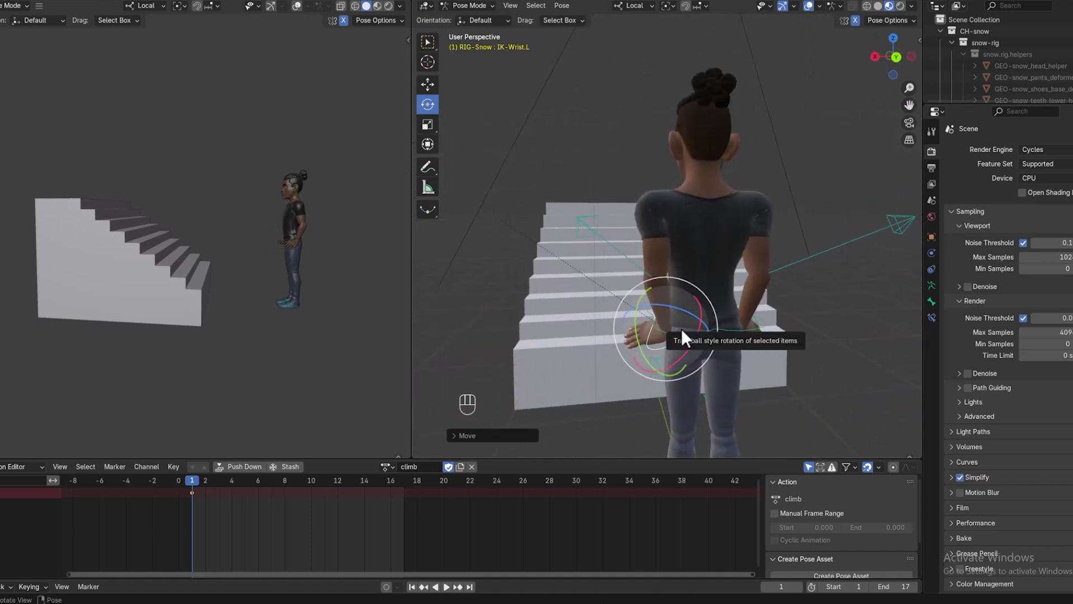
key("g")
left_click(625, 326)
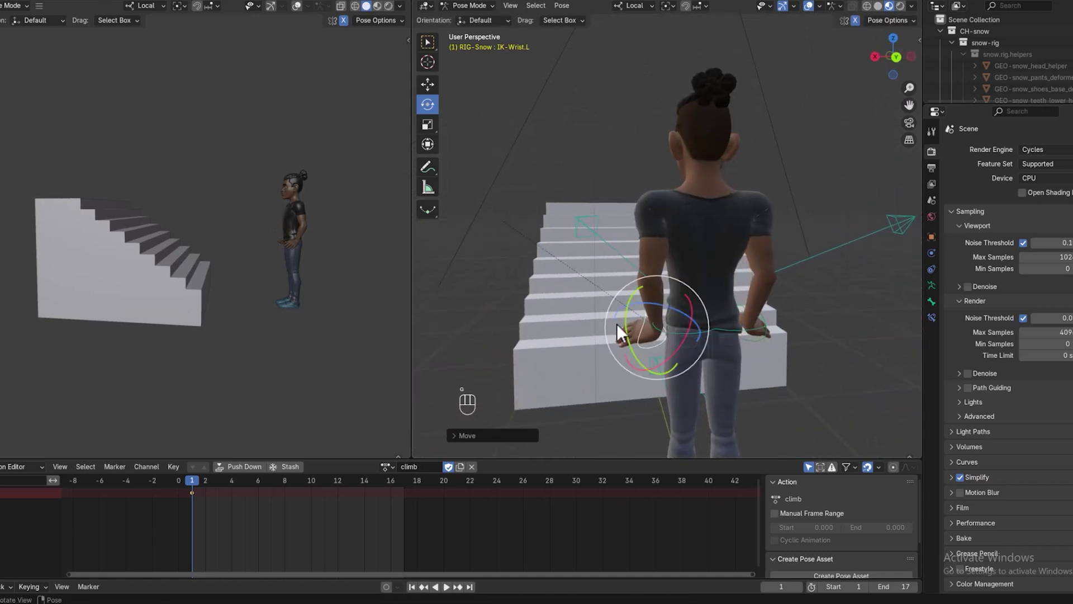
mouse_move(560, 343)
middle_mouse_down()
mouse_move(528, 341)
mouse_move(548, 341)
middle_mouse_up()
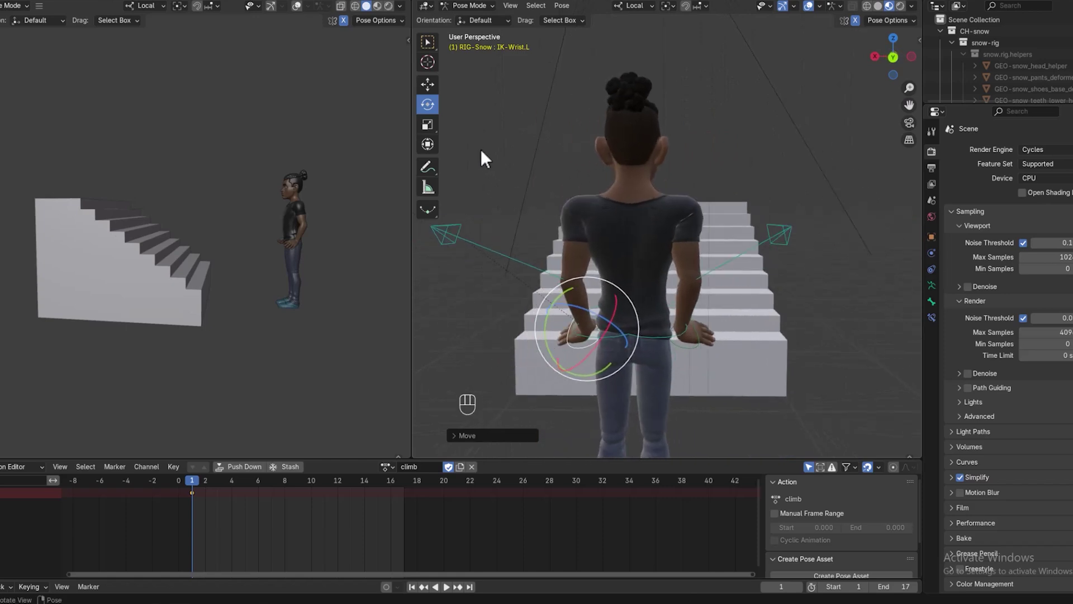
Rotate the mirrored wrist controls so both hands hang down beside the thighs
left_click(434, 77)
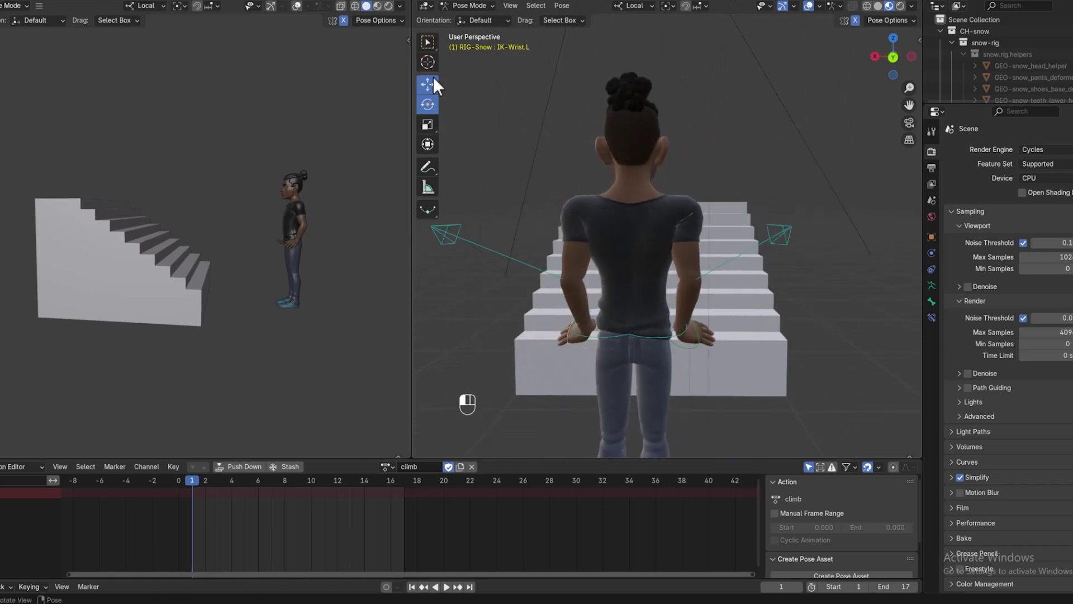
left_click(572, 335)
left_click(569, 331)
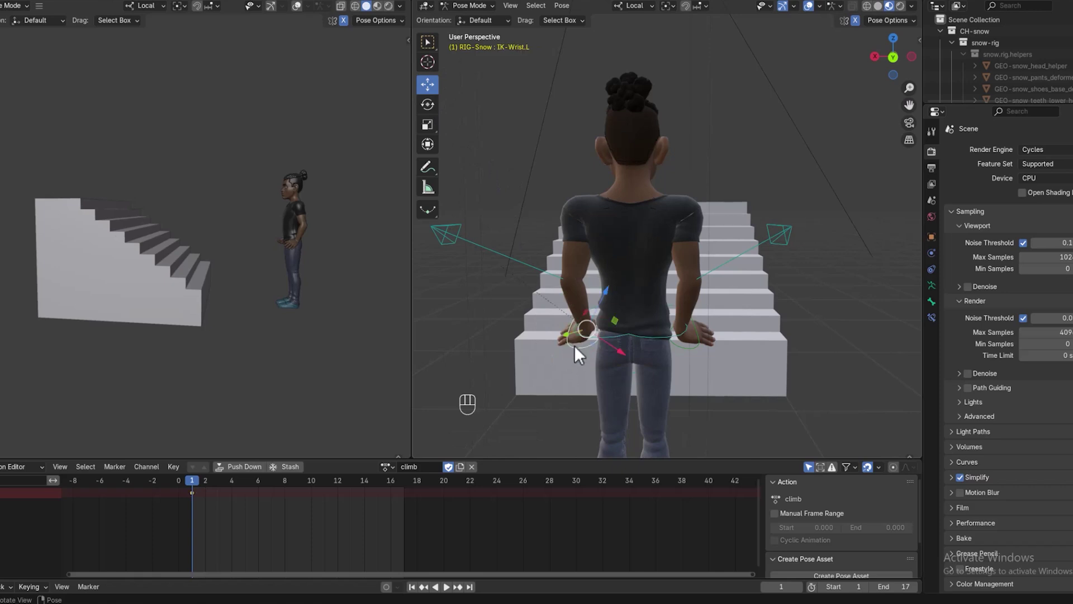
middle_click_drag(567, 356, 587, 348)
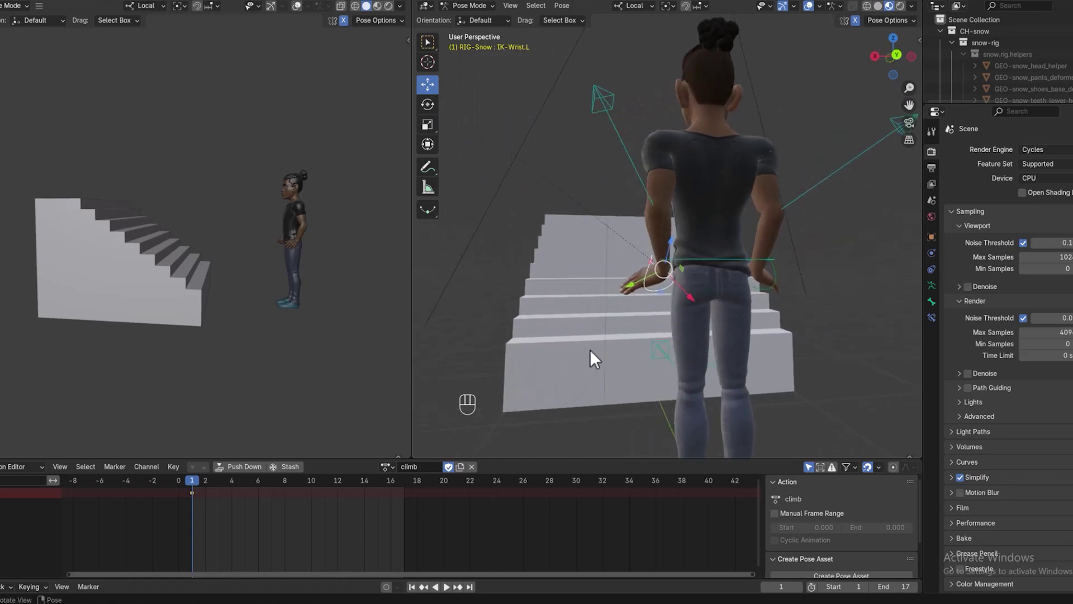
key("r")
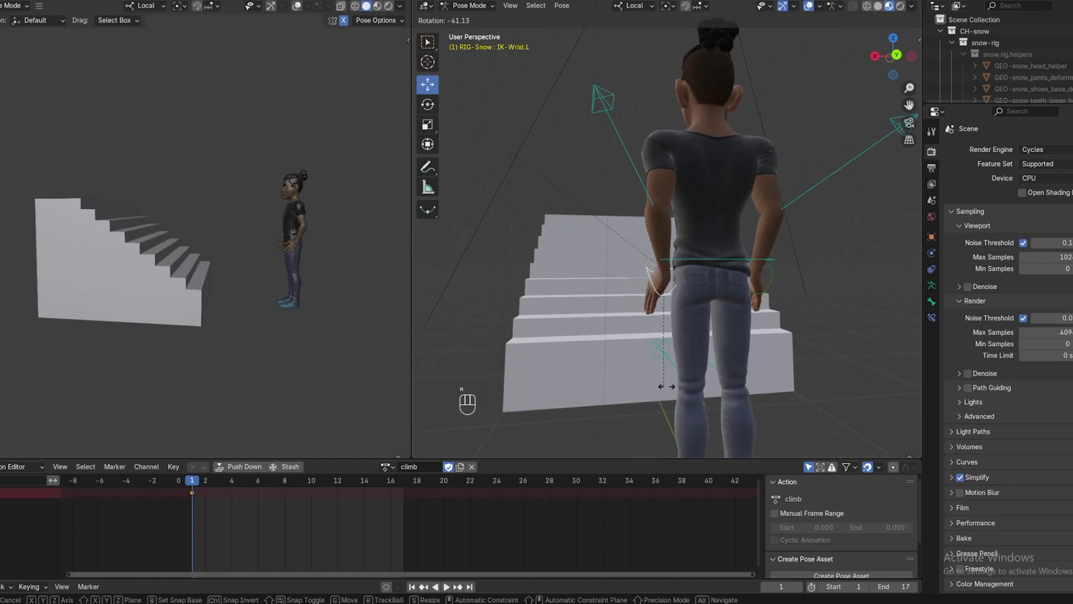
left_click(693, 367)
middle_click_drag(695, 366, 803, 348)
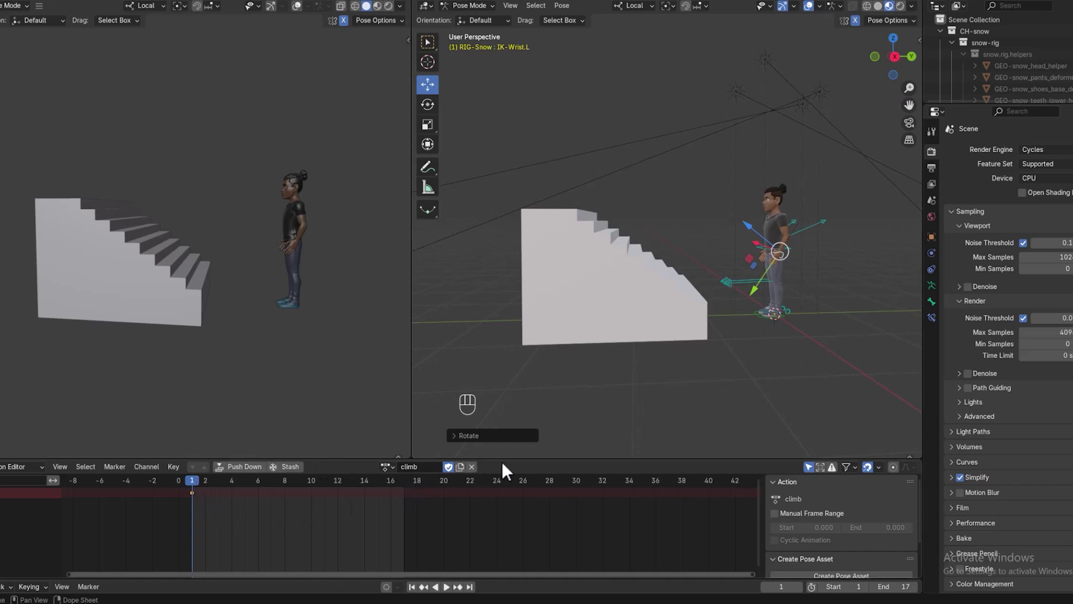
Select all of the rig's bones at frame 1, clear the selection, and go to frame 2
key("ctrl+z")
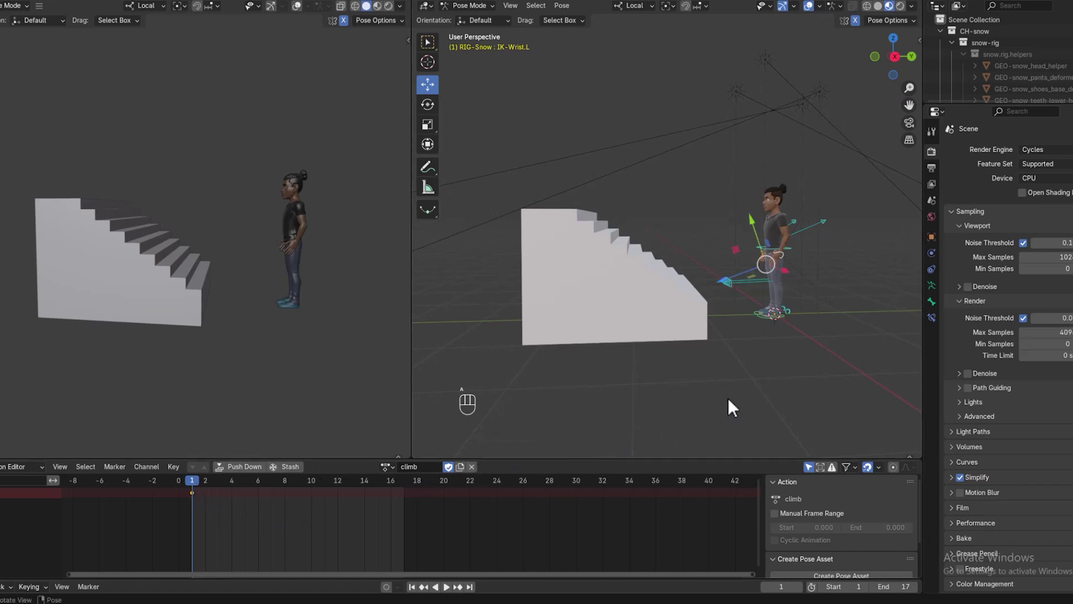
scroll(758, 361, "up", 5)
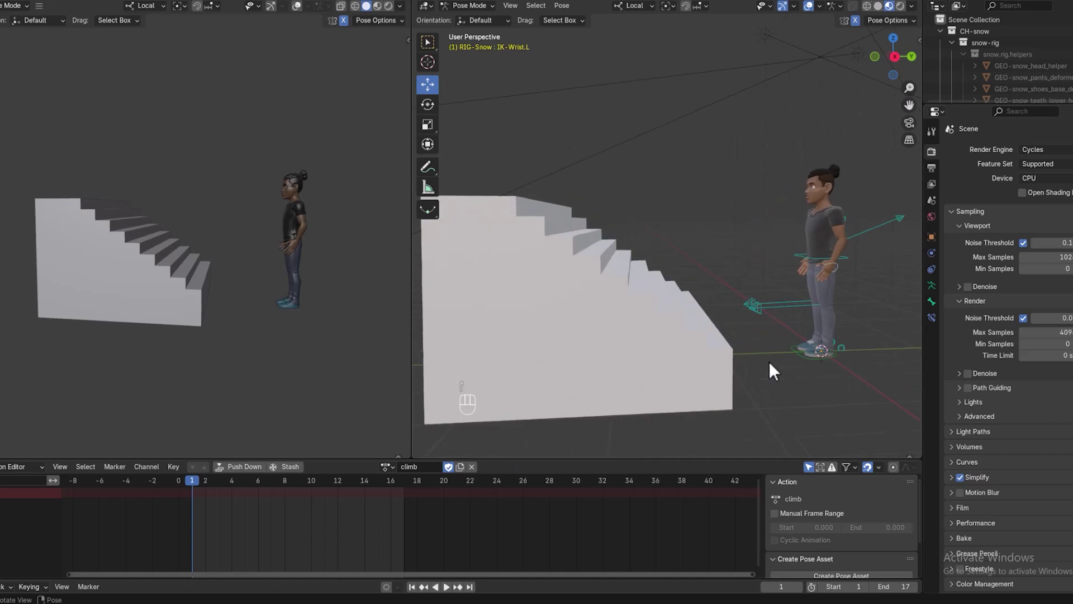
left_click_drag(188, 481, 209, 481)
Move the left foot IK control about 0.45 m forward toward the stairs at frame 2
left_click(841, 370)
left_click(830, 365)
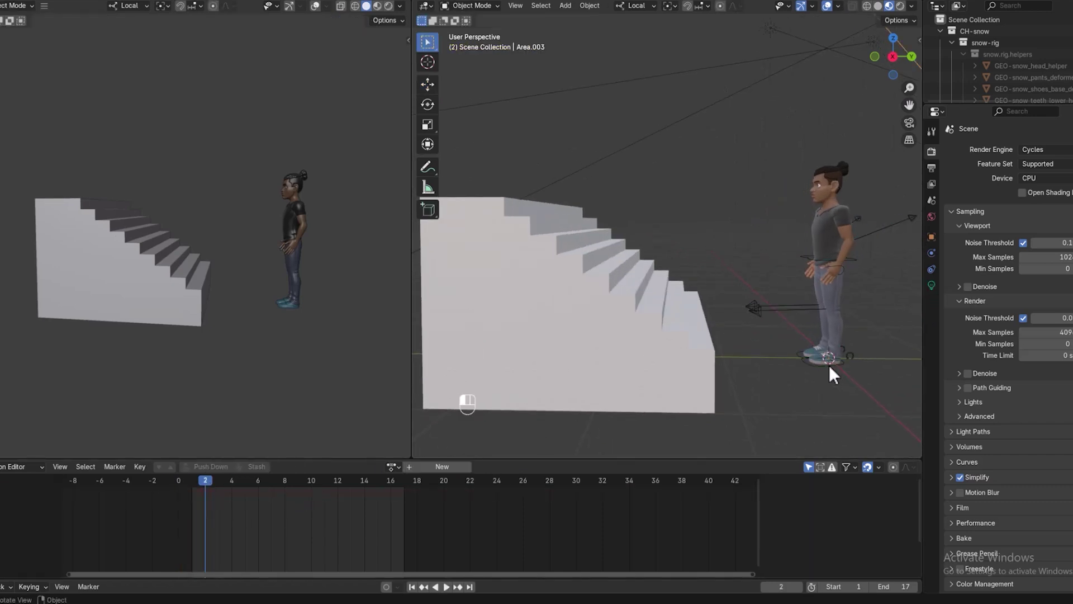
key("g")
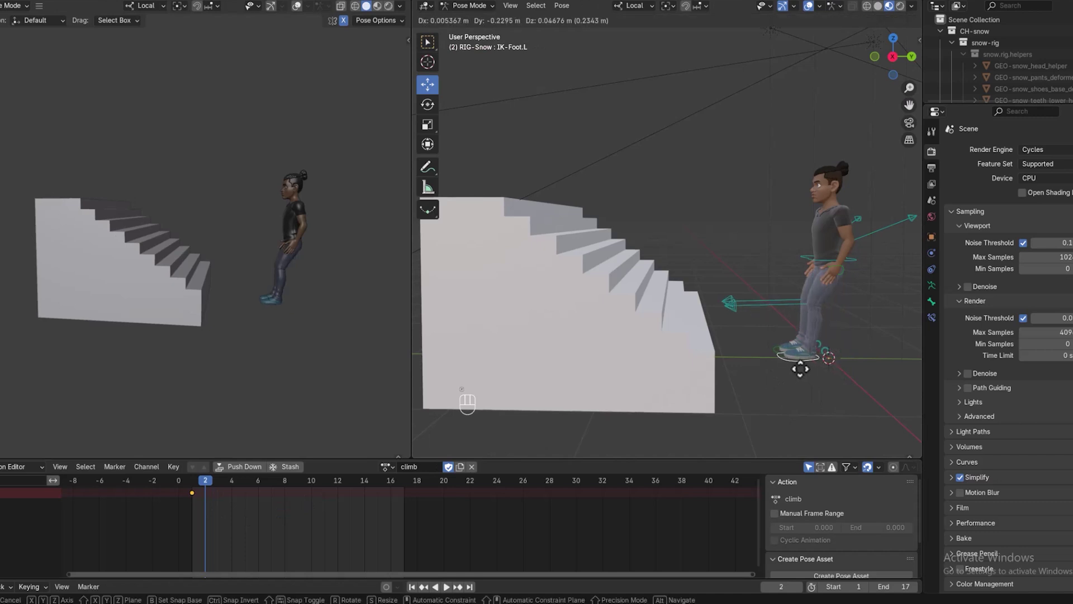
right_click(791, 348)
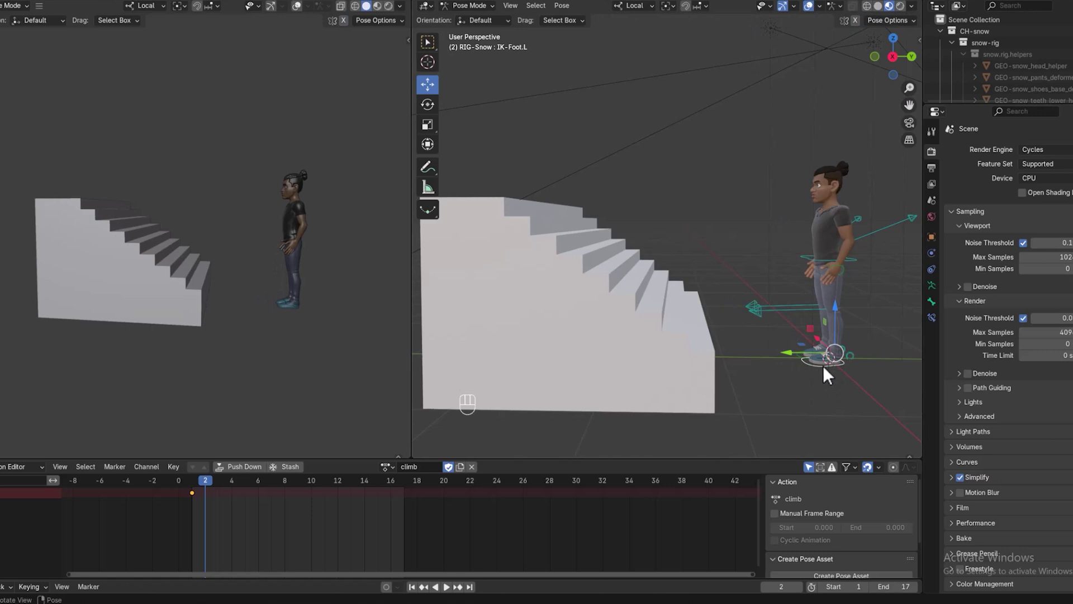
key("g")
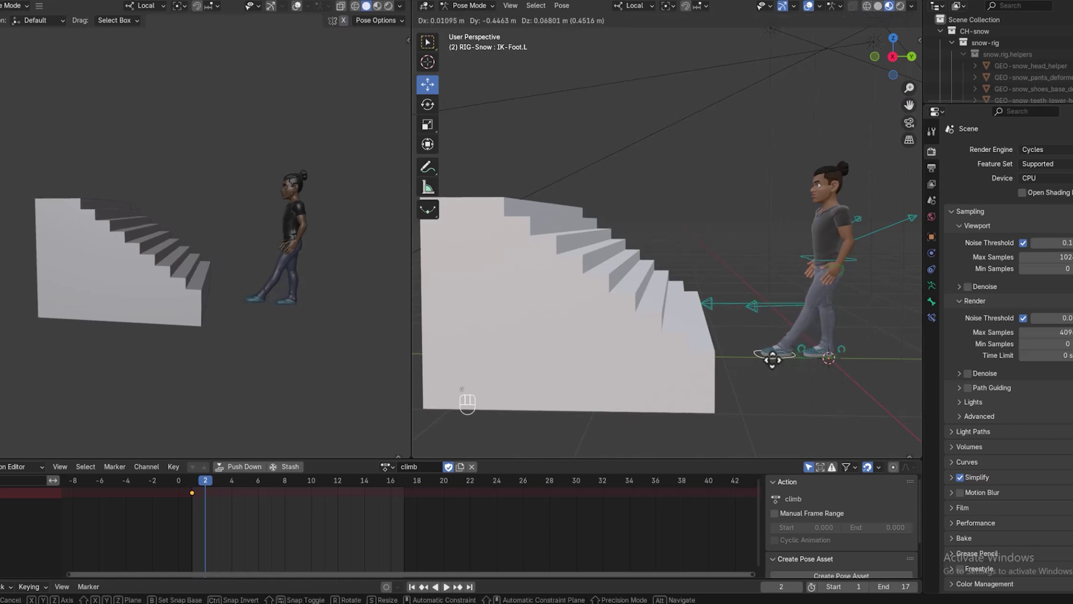
left_click(772, 360)
Move the torso control about 0.18 m toward the stairs to shift the body over the stride
left_click(848, 260)
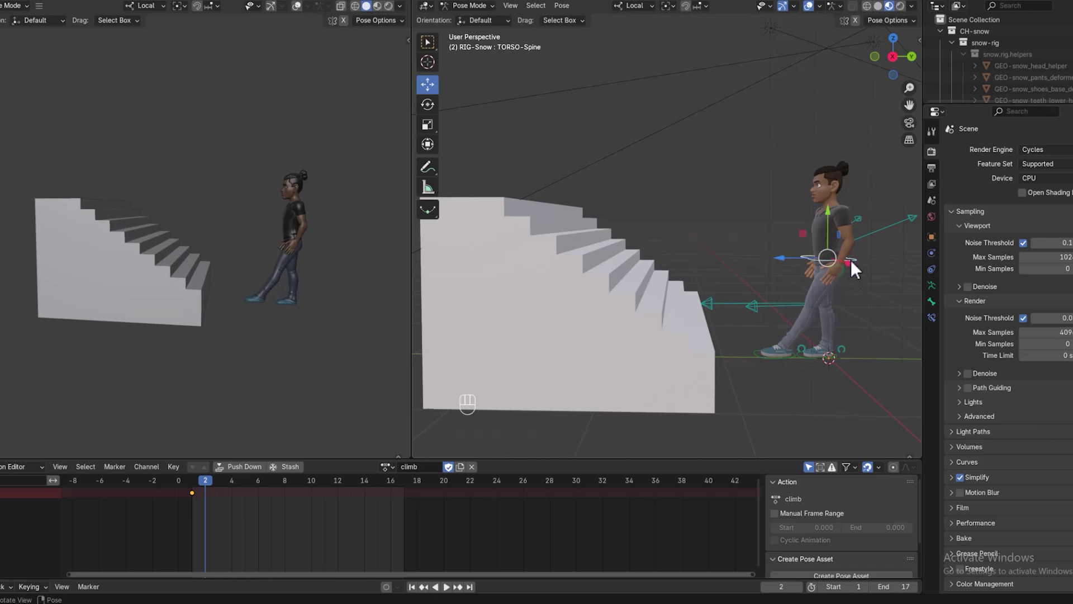
key("g")
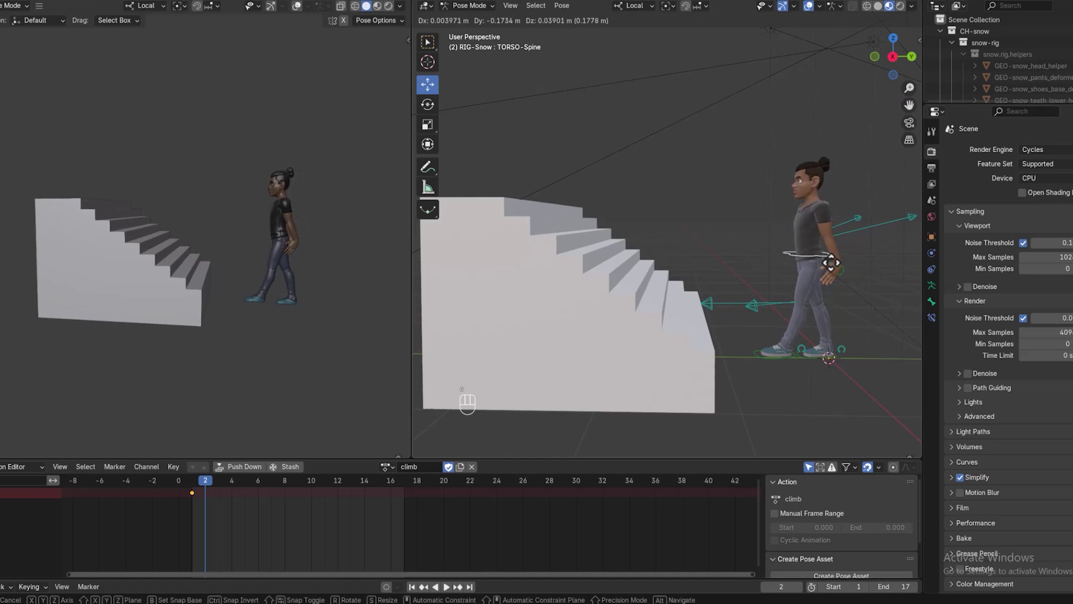
left_click(808, 257)
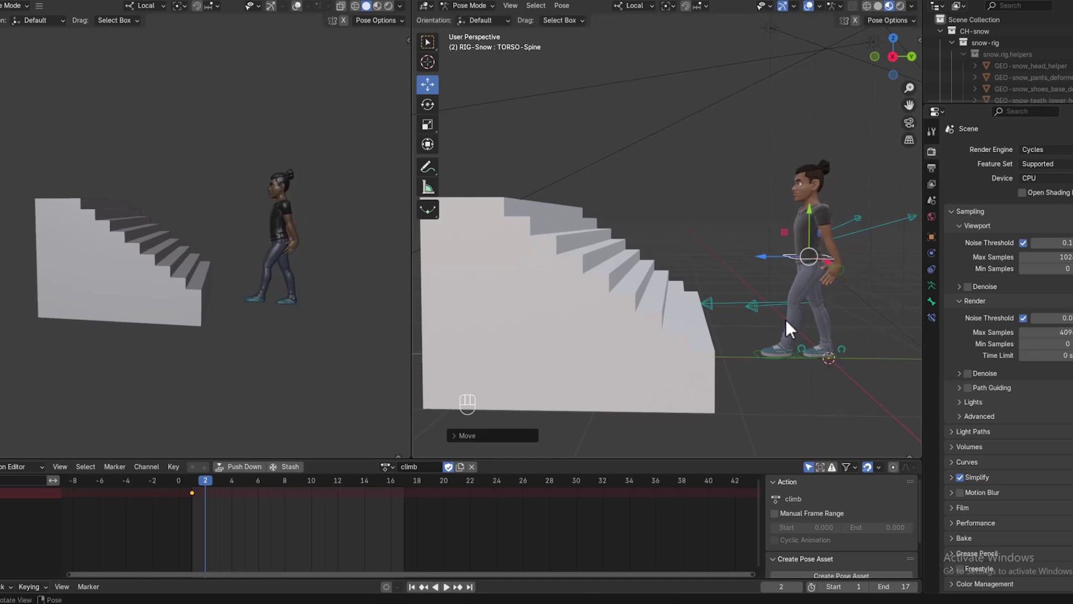
Move the right foot IK control about 0.22 m backward and rotate its foot roll control to lift the heel
left_click(776, 356)
left_click(814, 352)
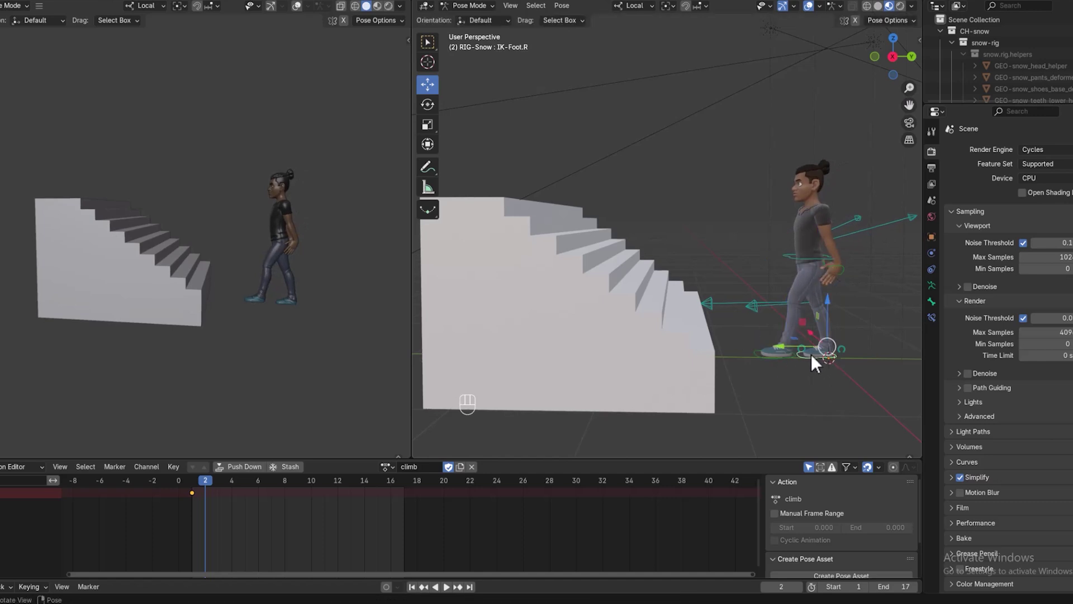
key("g")
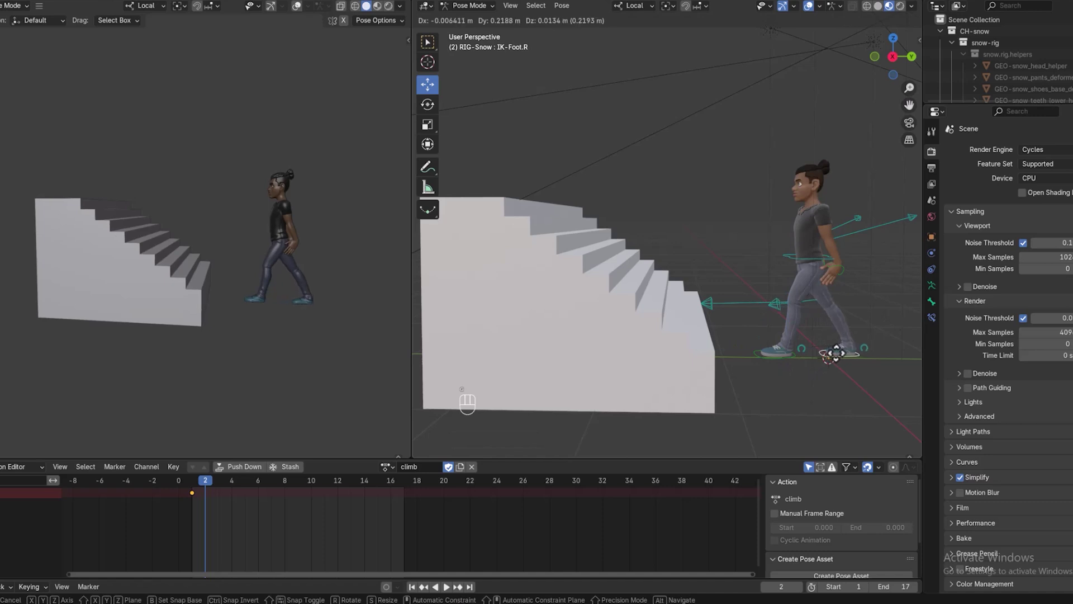
left_click(837, 352)
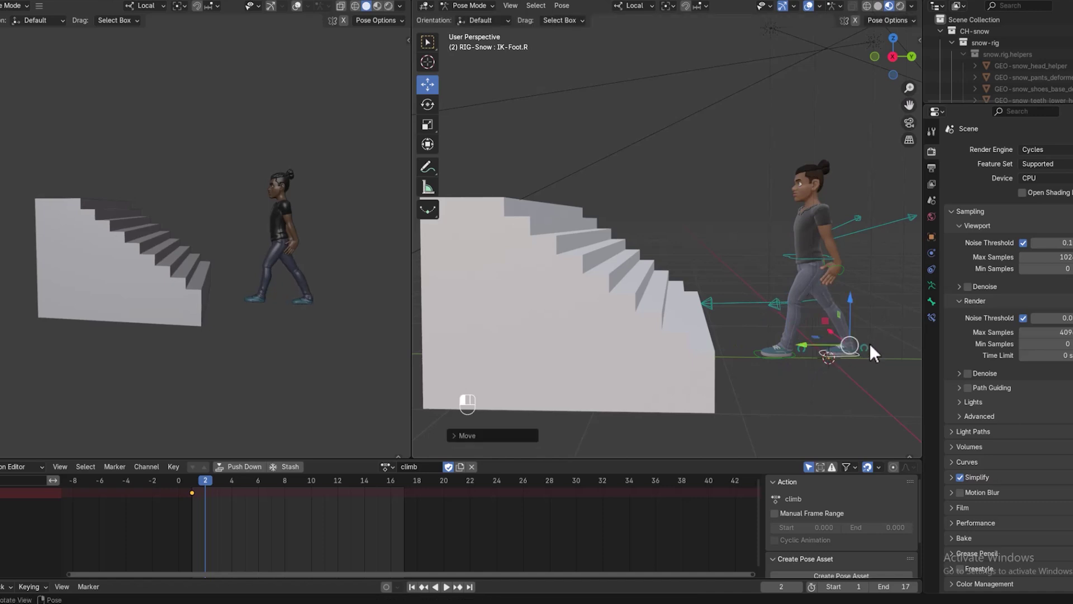
left_click(870, 344)
key("r")
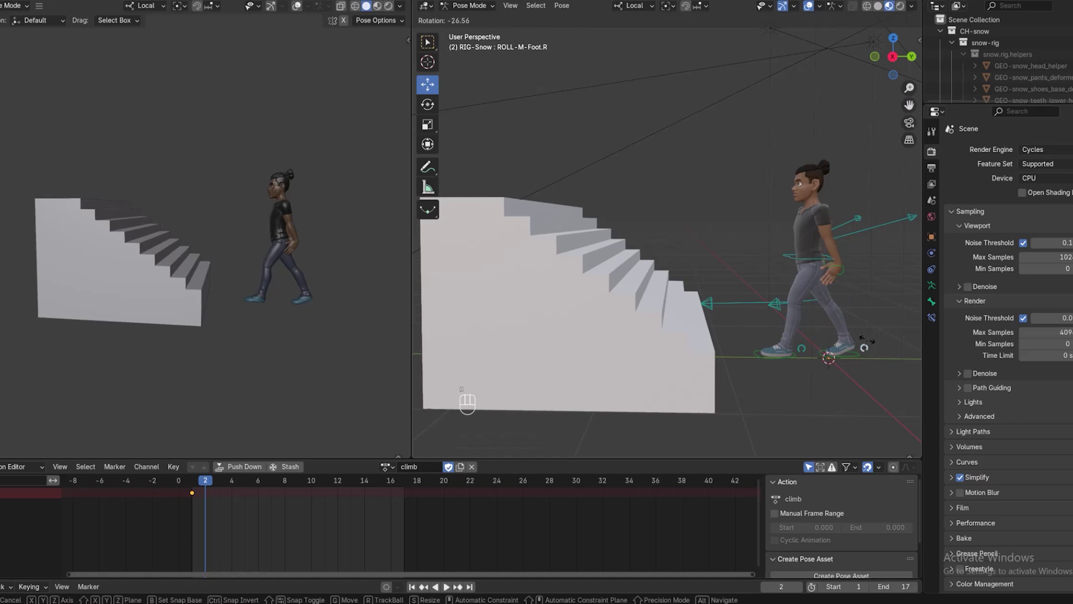
left_click(864, 337)
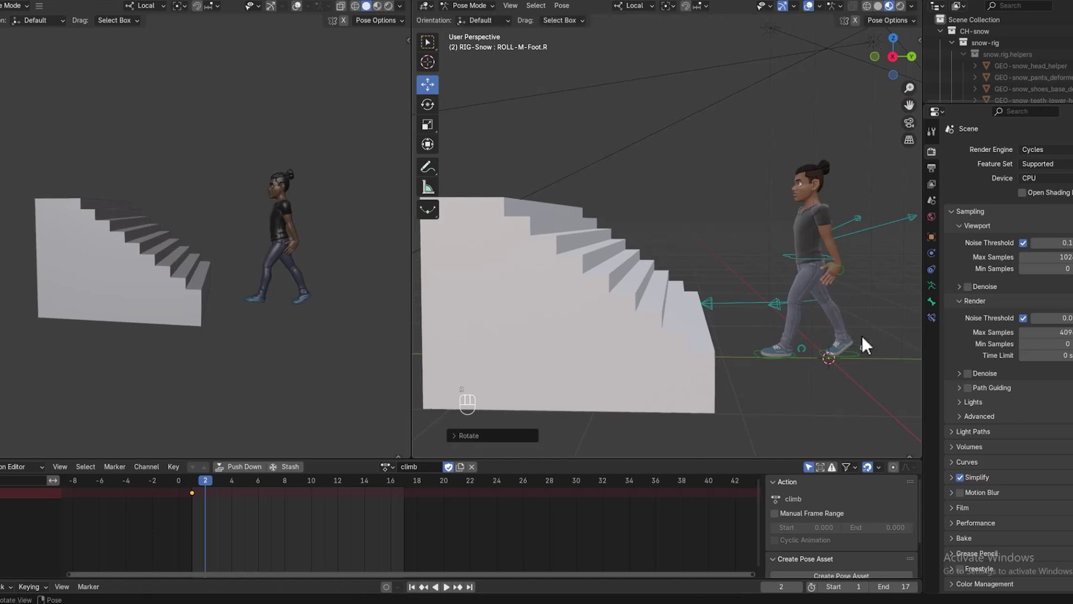
Rotate the left wrist IK control to point the hand down, and rotate the right wrist IK control about 30°
left_click(830, 263)
key("r")
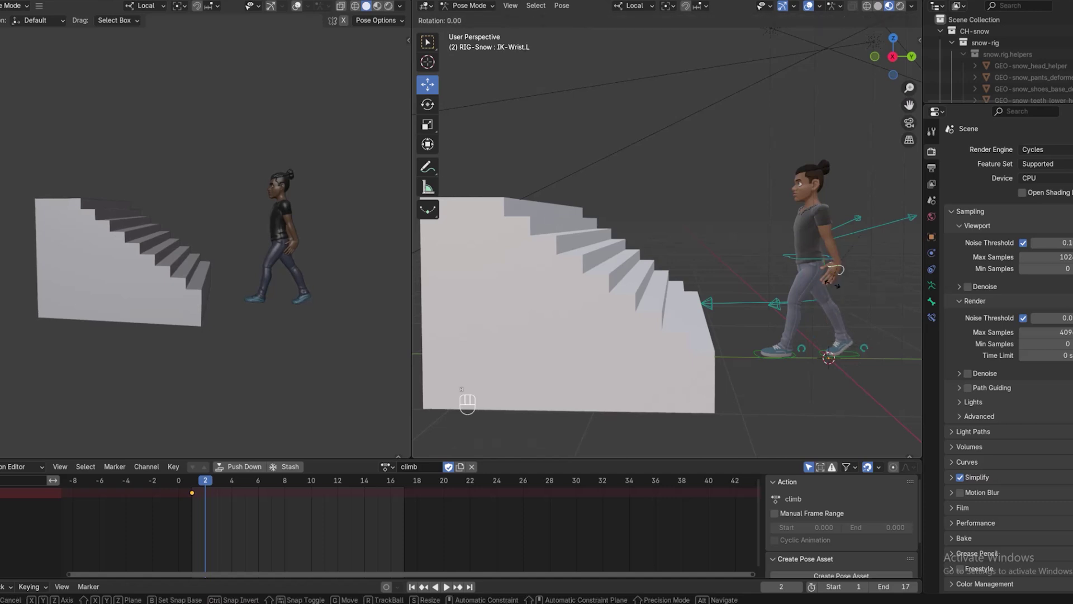
left_click(844, 322)
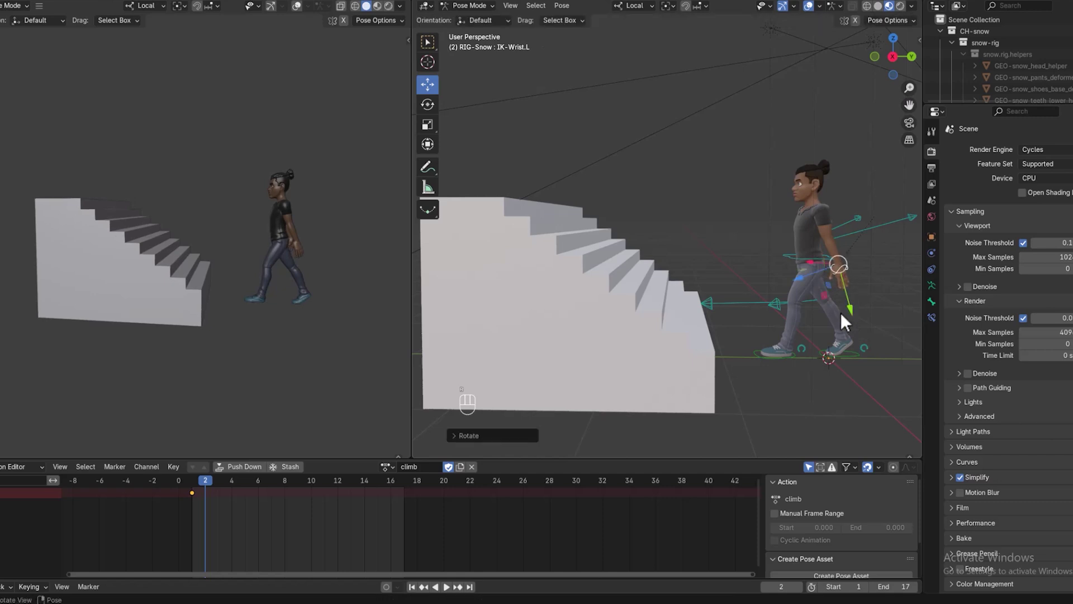
middle_click_drag(841, 313, 612, 312)
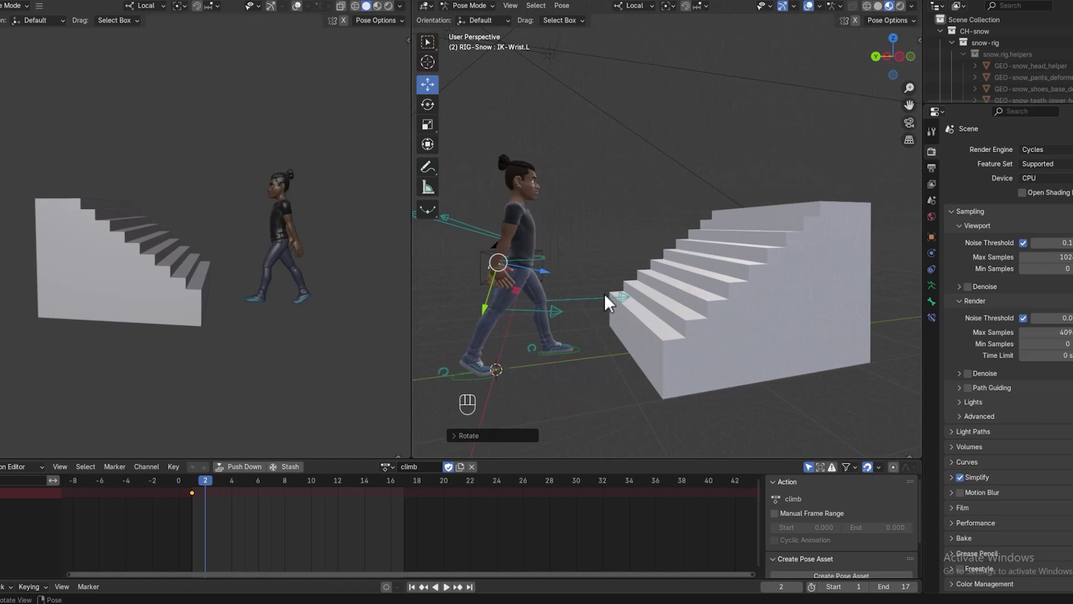
middle_click_drag(553, 311, 588, 328)
left_click(517, 293)
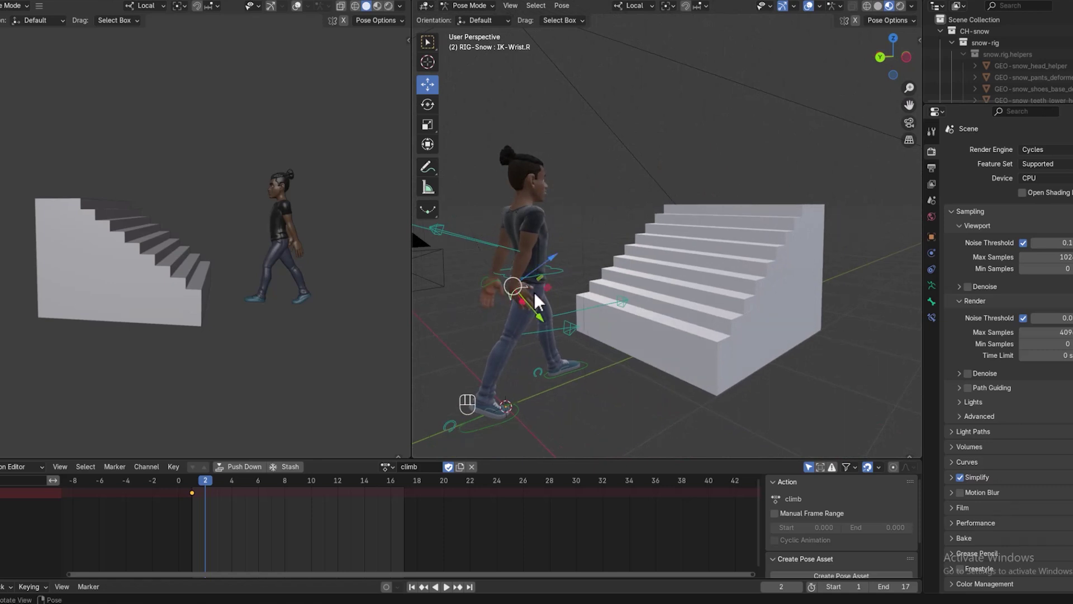
key("r")
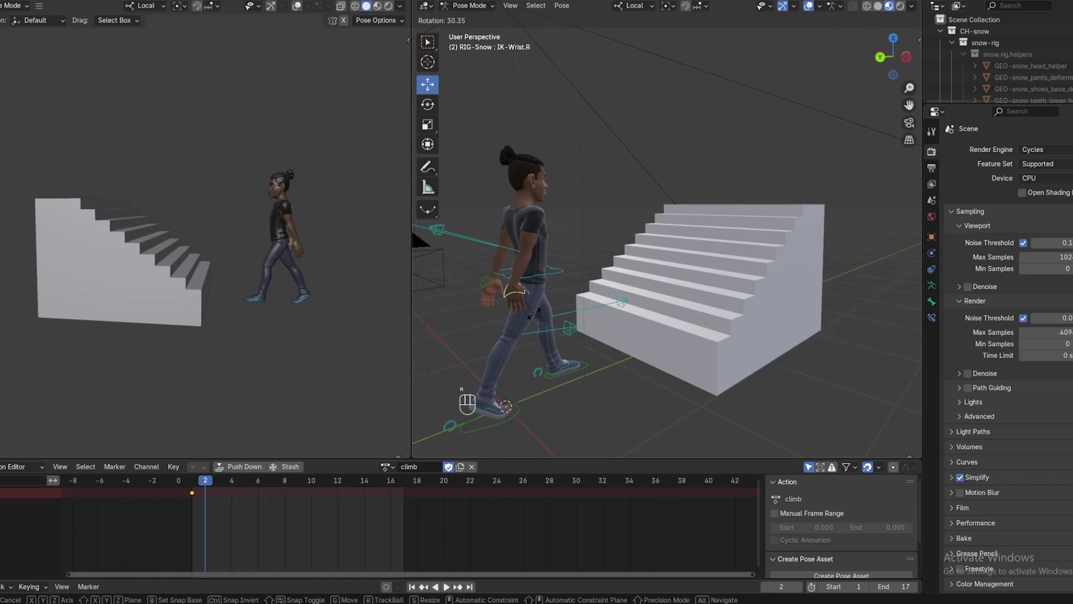
left_click(533, 313)
Hide the camera object that overlaps the character in the right orthographic view
middle_click_drag(544, 406, 732, 387)
key("KP_3")
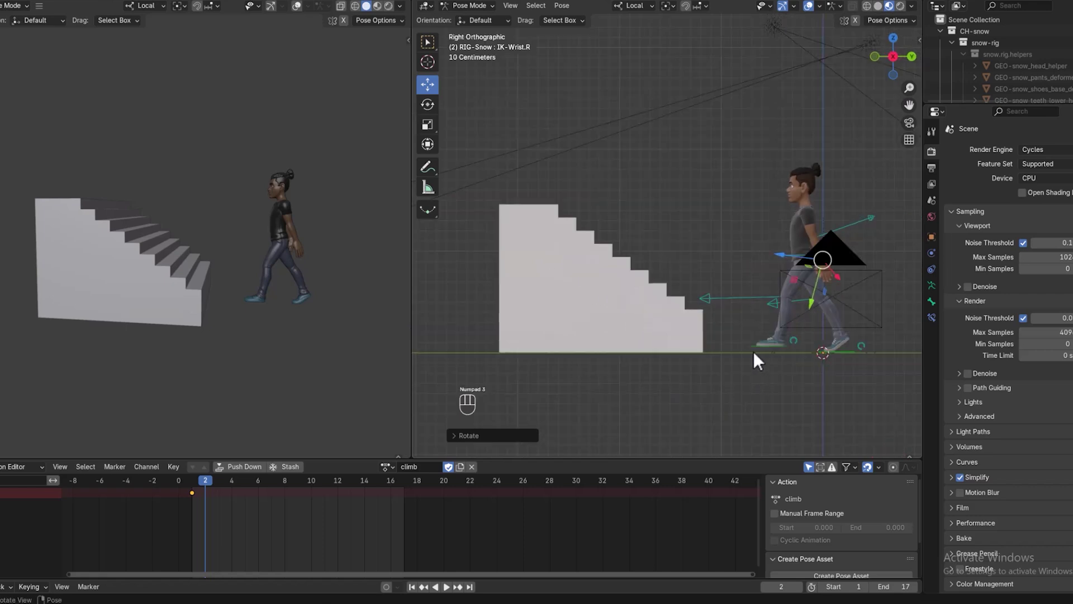
middle_click_drag(769, 377, 700, 374, "shift")
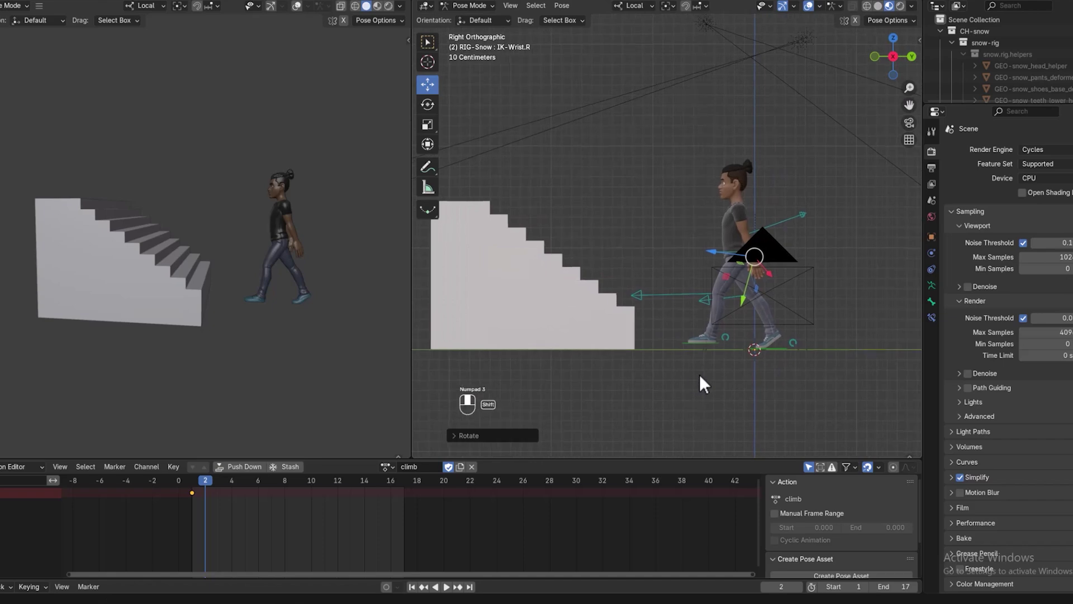
left_click(800, 264)
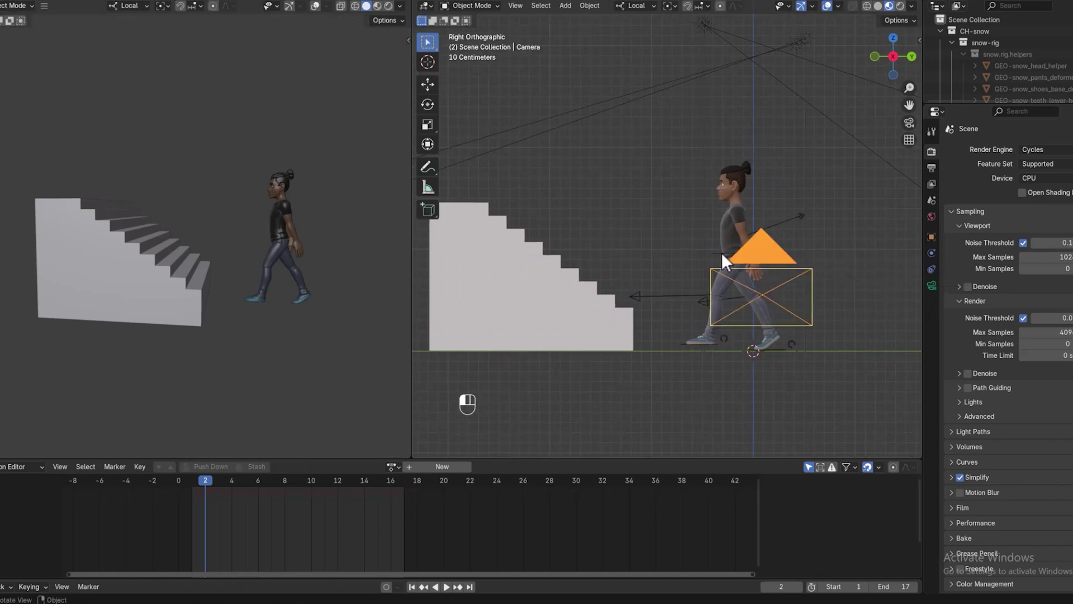
left_click(721, 252)
left_click(809, 279)
key("h")
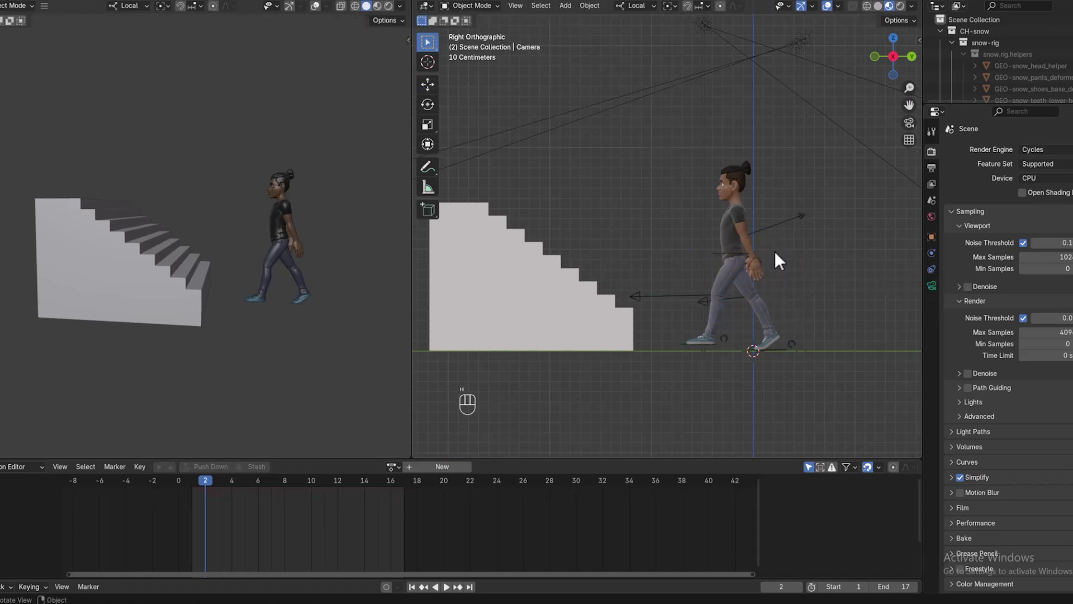
Lower the left foot IK control to the ground and rotate its foot roll control about 4°
left_click(725, 253)
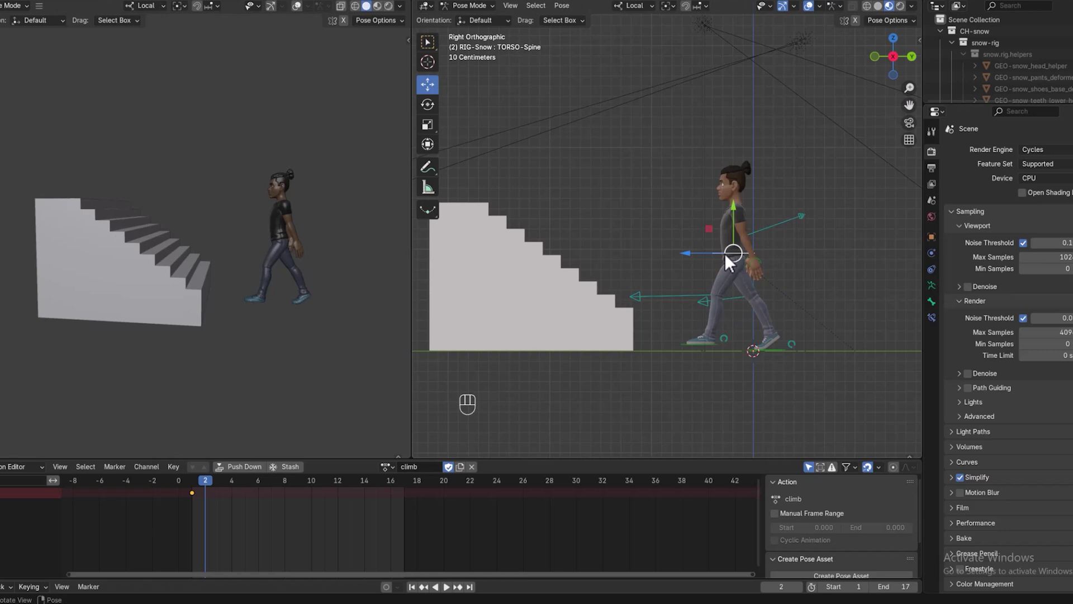
left_click(705, 344)
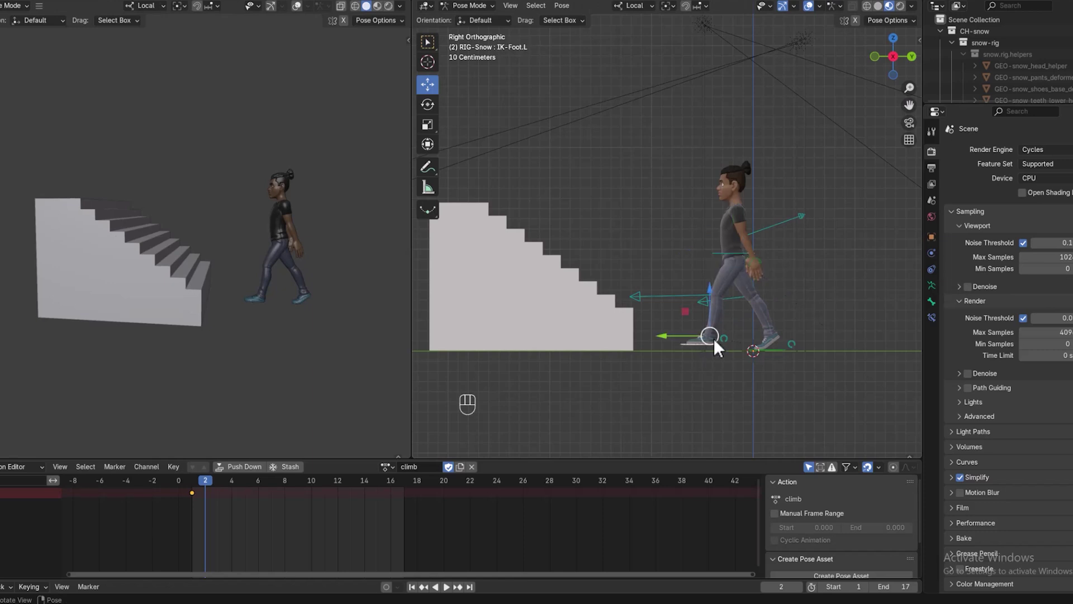
left_click_drag(713, 300, 701, 302)
left_click_drag(725, 338, 726, 340)
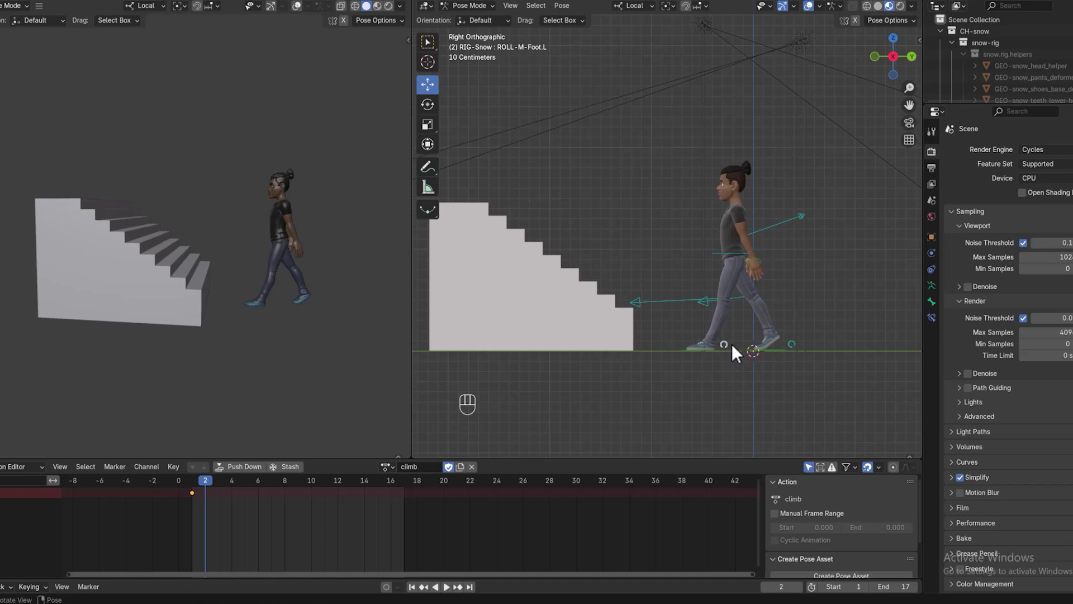
key("r")
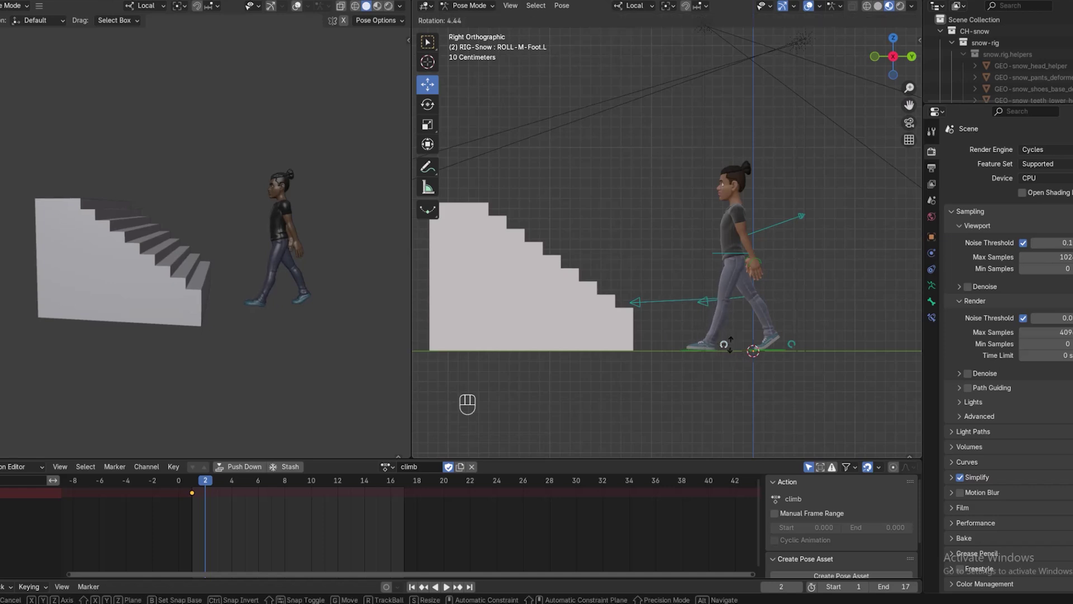
left_click(728, 345)
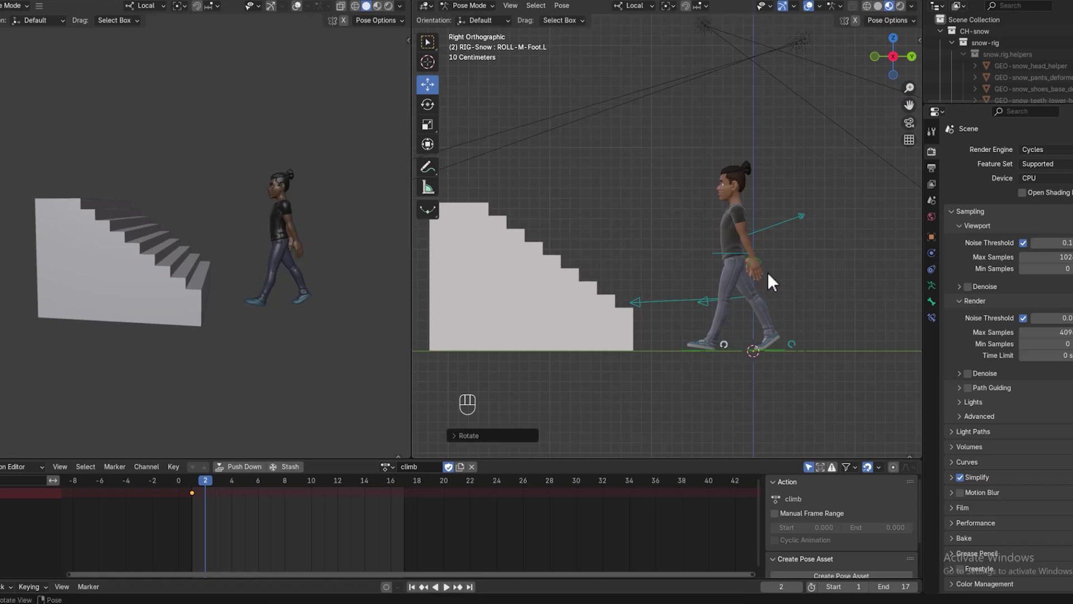
Move the right wrist IK control about 0.31 m forward toward the stairs to swing the arm
left_click(754, 259)
middle_click_drag(801, 287, 701, 247)
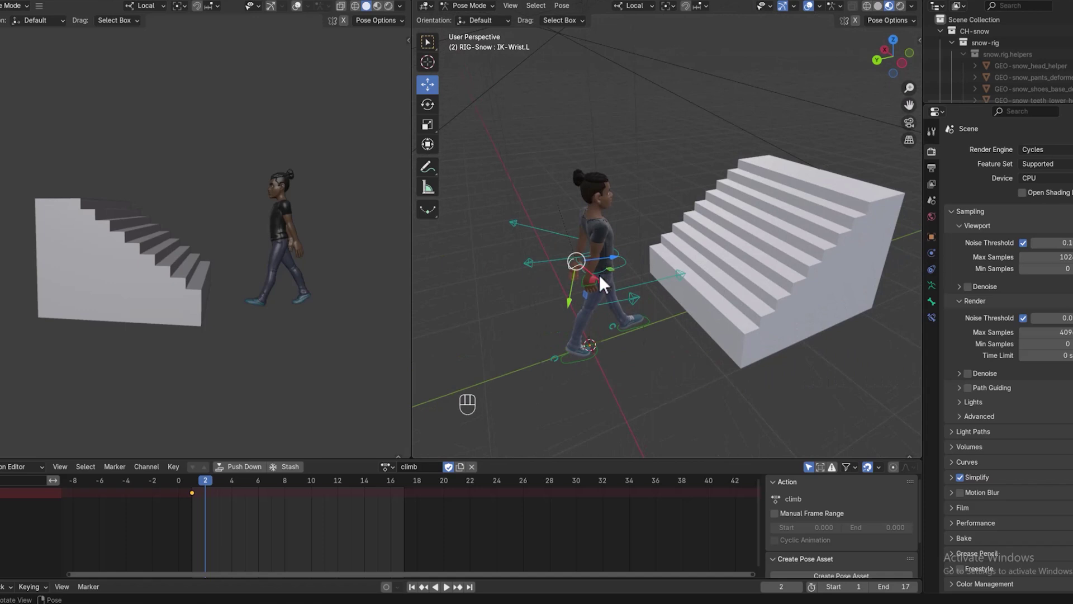
left_click(588, 287)
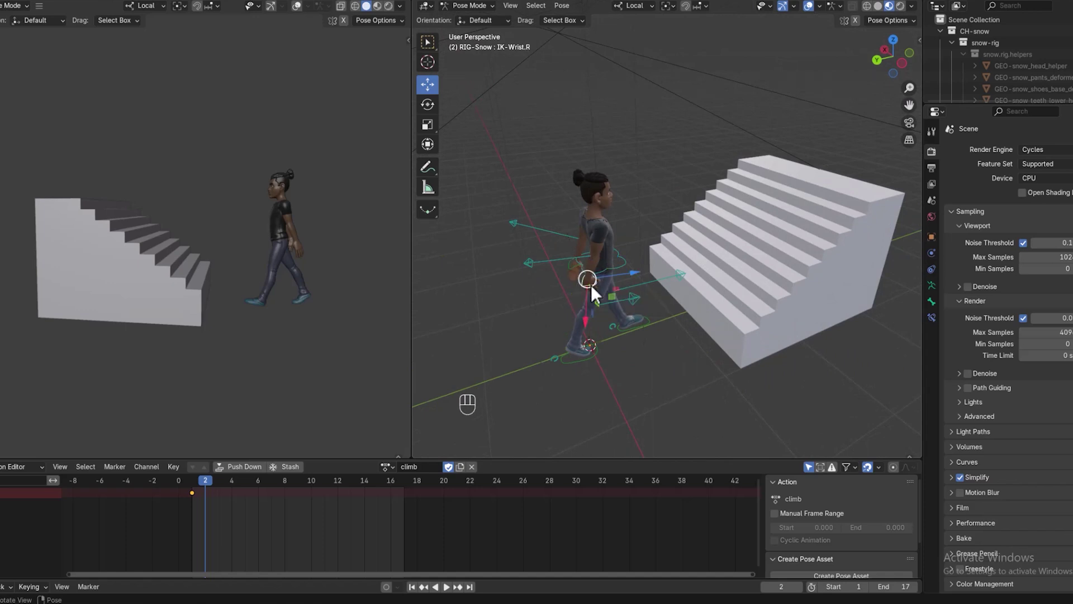
key("g")
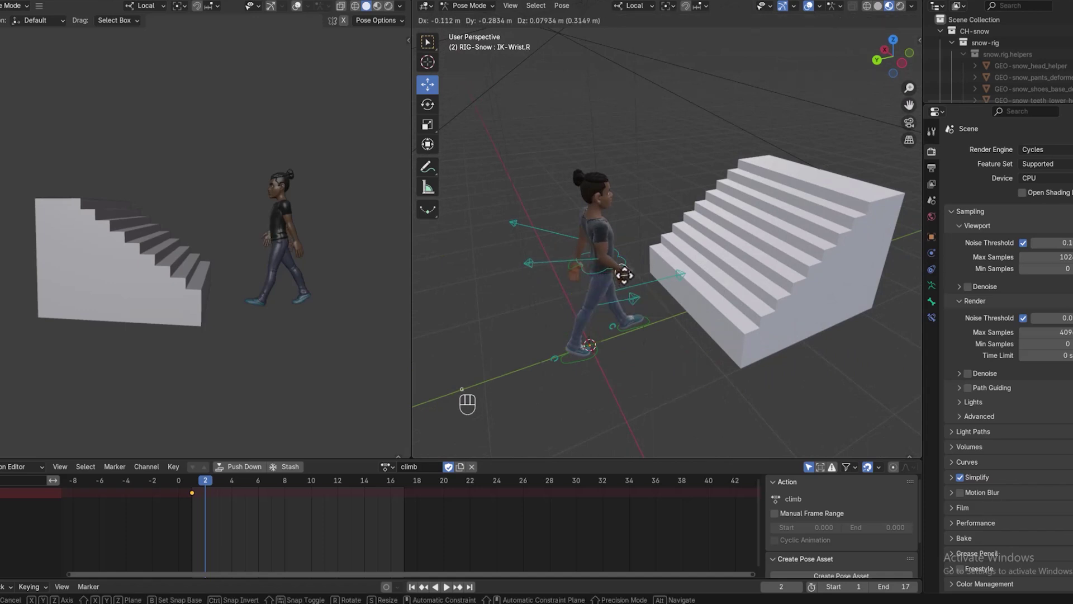
left_click(623, 274)
Insert keyframes for the stride pose at frame 2 and play the animation briefly
middle_click_drag(617, 363, 809, 320)
key("i")
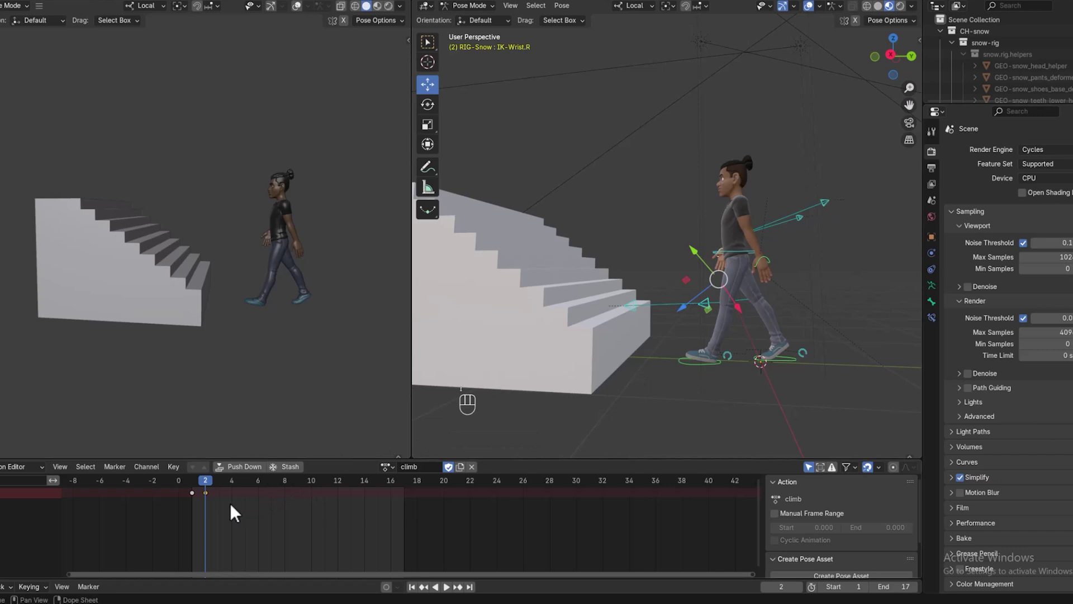
key("space")
key("space")
Copy the stride pose from frame 2, paste it X-flipped at frame 8, and keyframe it
right_click(874, 271)
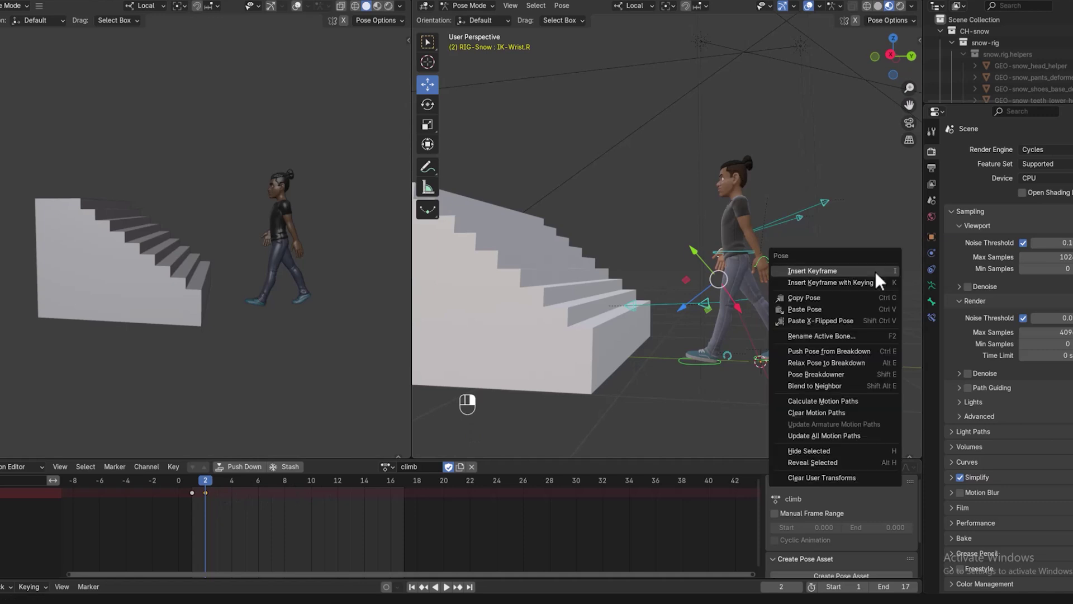
left_click(808, 297)
left_click(259, 482)
left_click_drag(260, 480, 284, 484)
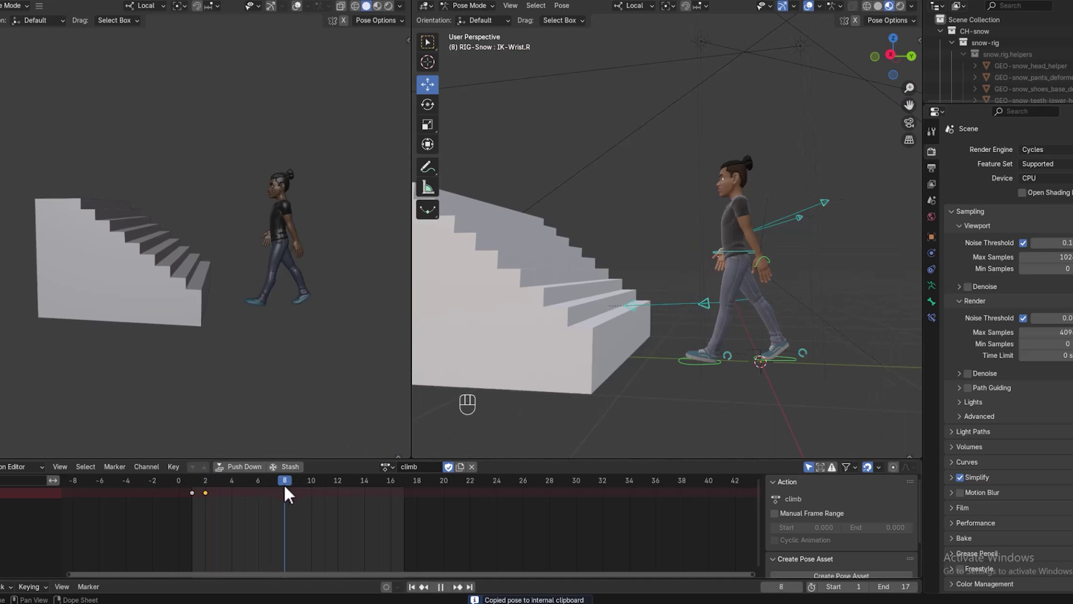
right_click(843, 265)
left_click(790, 288)
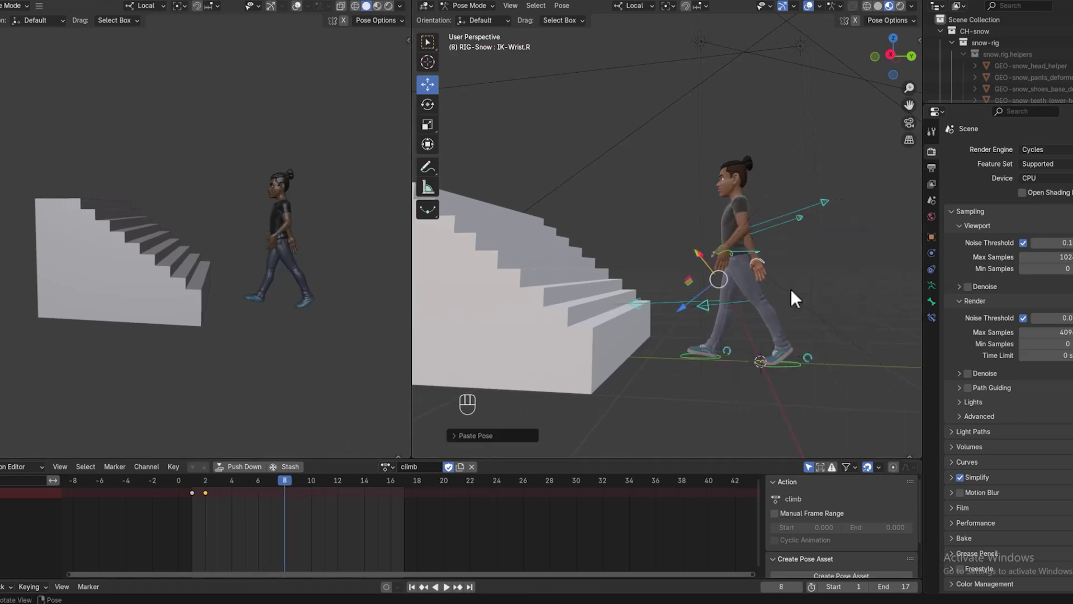
key("i")
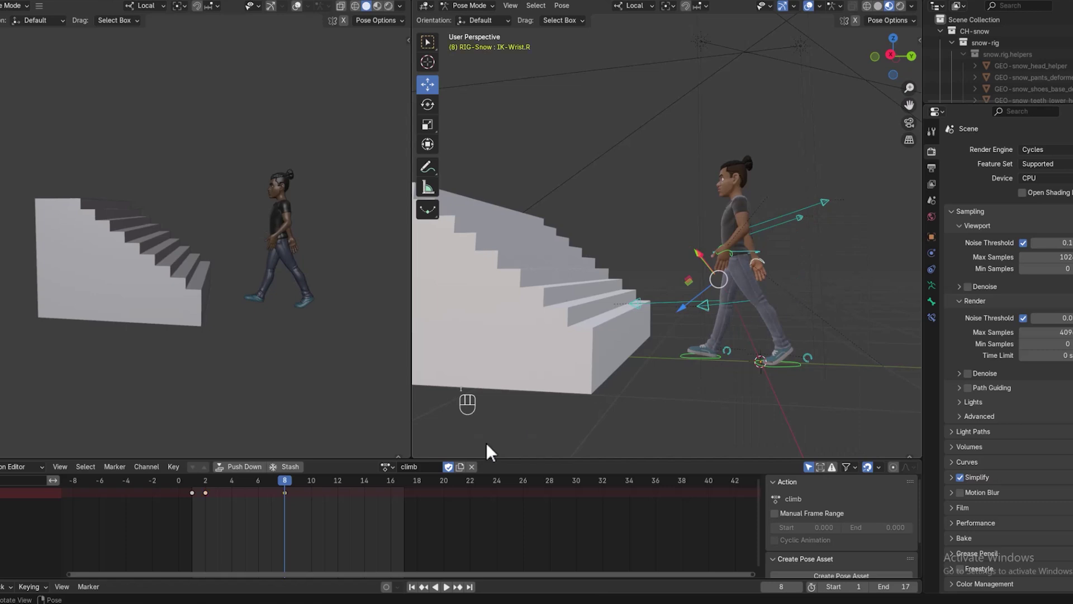
key("space")
Go to frame 5 and clear the location of the left foot IK control
mouse_move(258, 489)
left_mouse_down()
mouse_move(231, 489)
mouse_move(241, 491)
left_mouse_up()
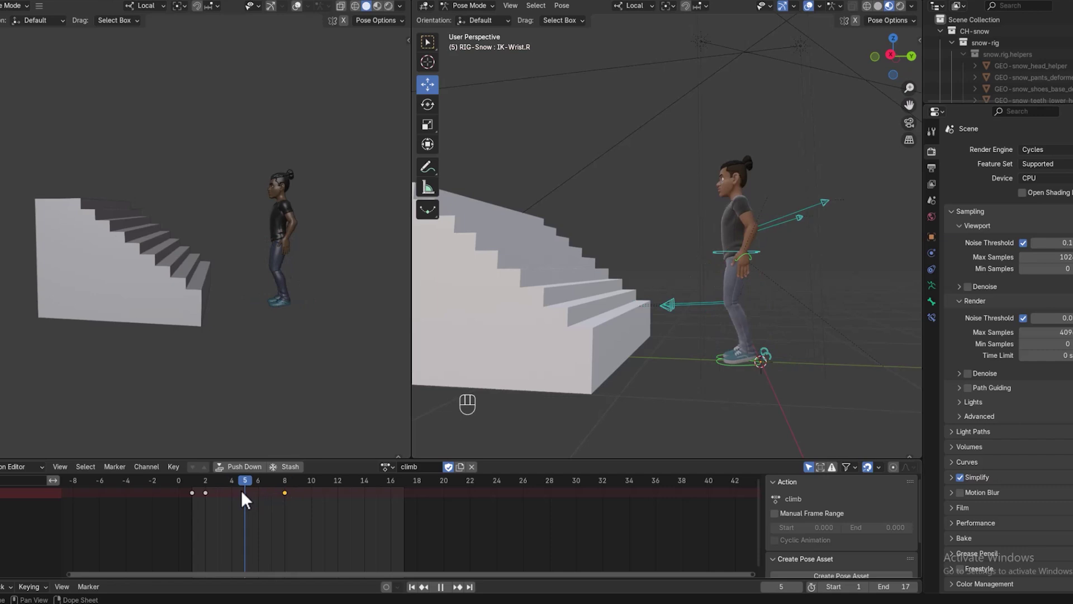
mouse_move(242, 492)
left_mouse_down()
mouse_move(223, 492)
mouse_move(282, 497)
mouse_move(210, 487)
mouse_move(246, 491)
left_mouse_up()
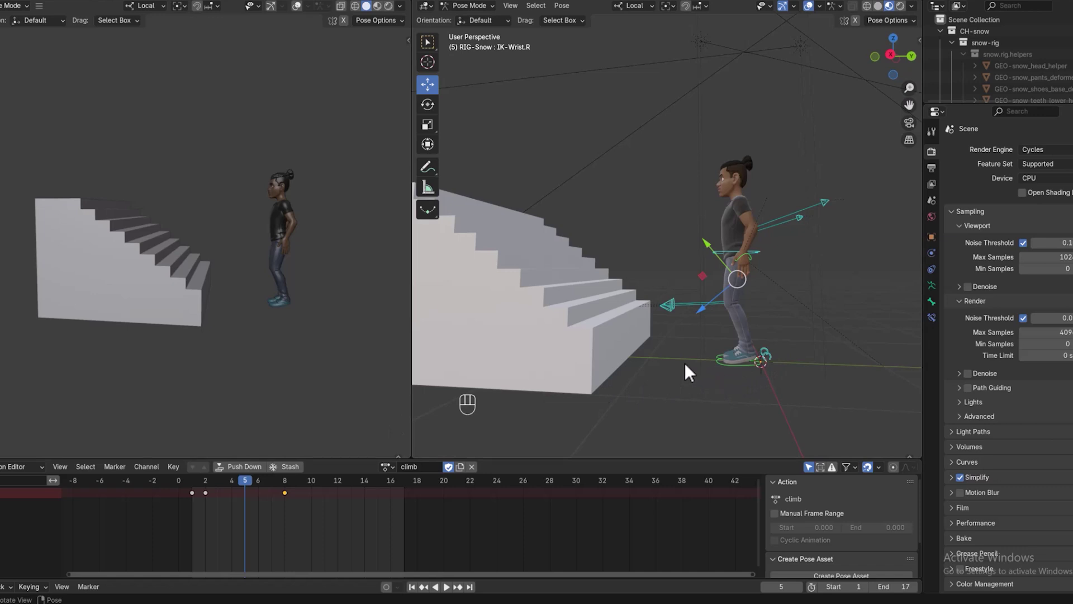
left_click(730, 366)
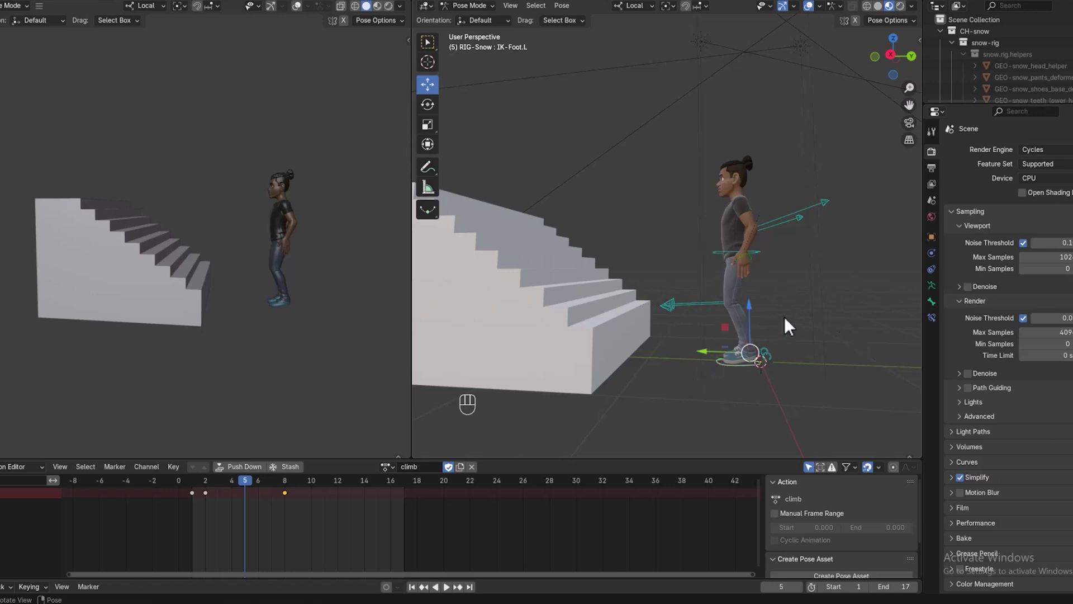
key("alt+g")
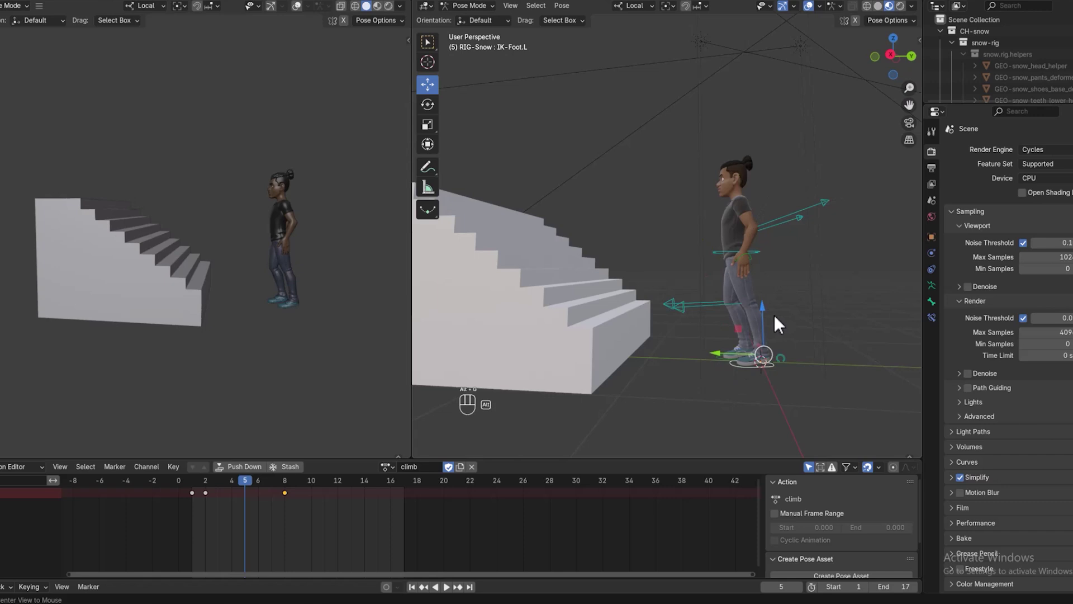
Reset all rotation values of the left foot roll control to their defaults at frame 5
left_click(780, 357)
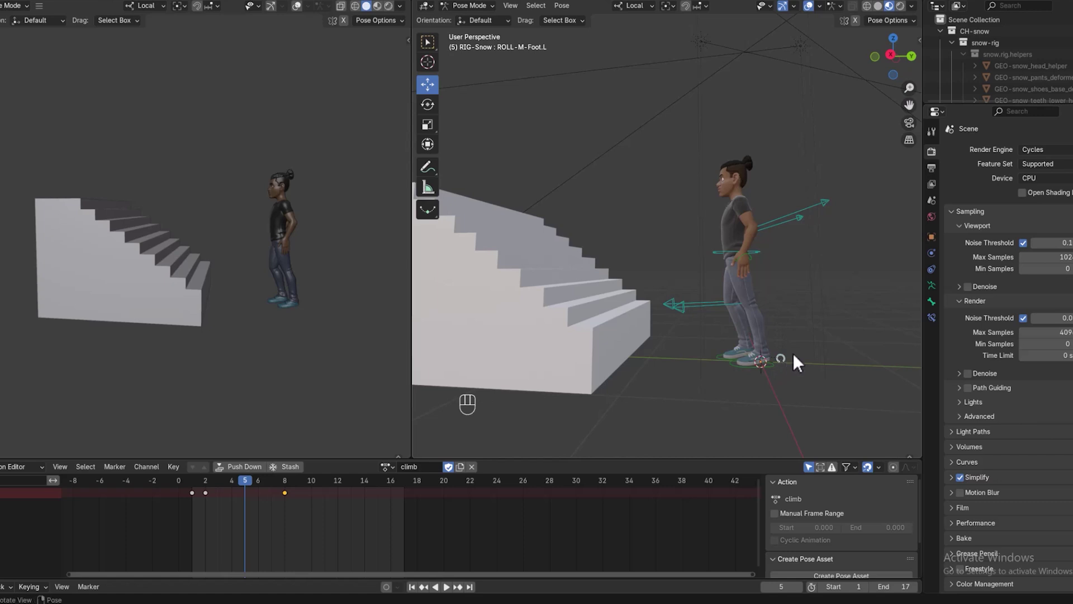
key("n")
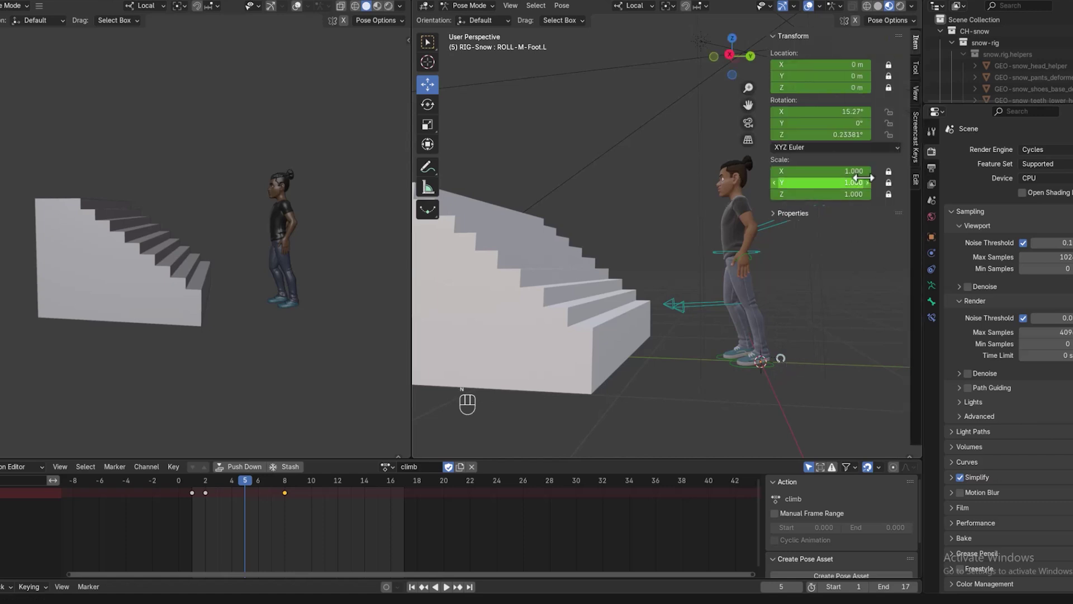
left_click(917, 91)
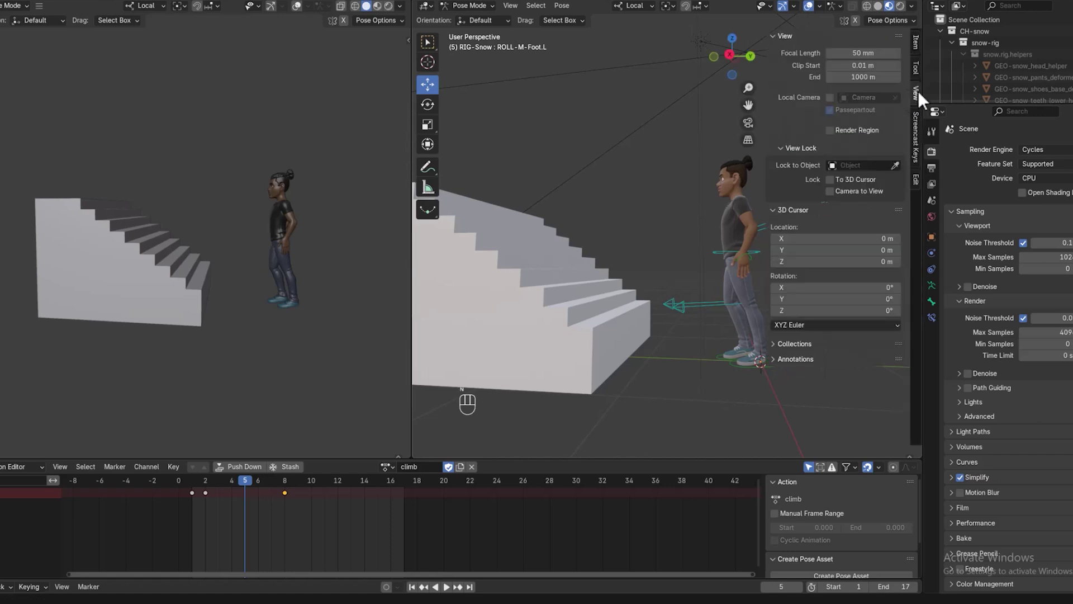
left_click(915, 43)
right_click(846, 134)
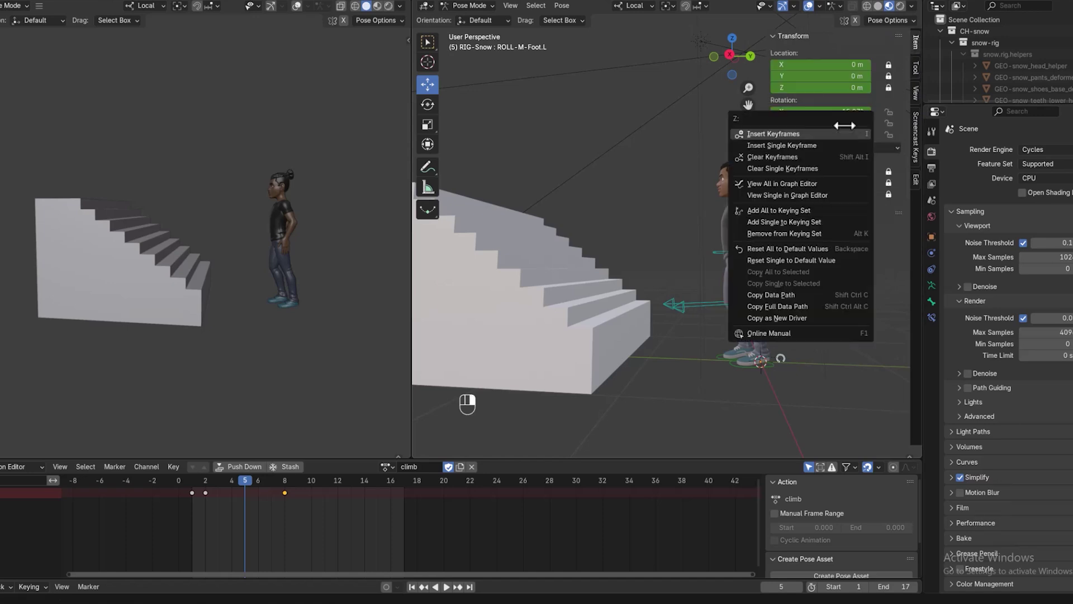
left_click(792, 249)
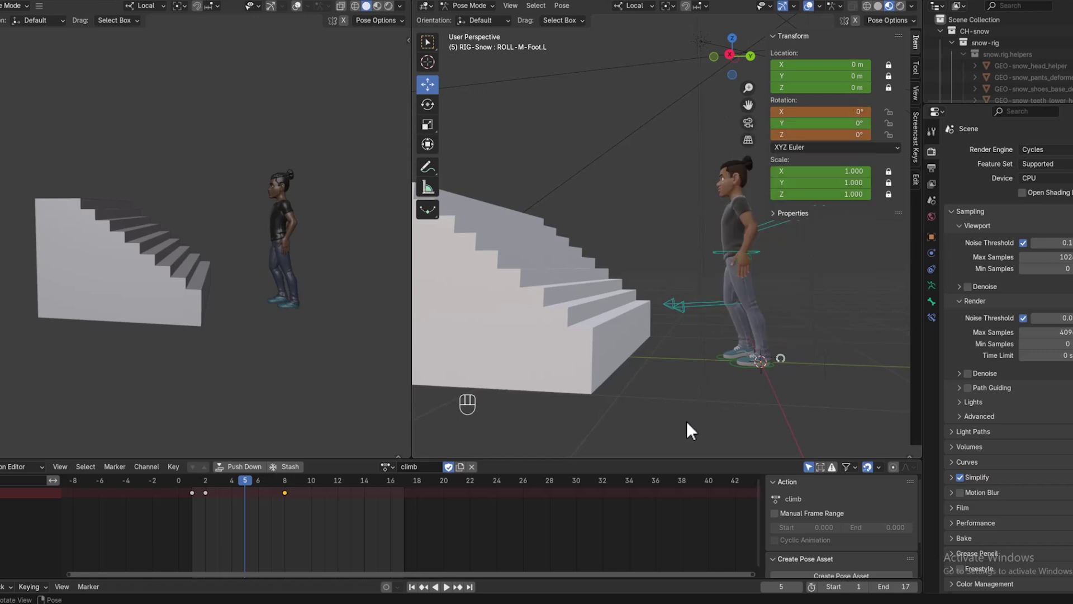
Clear the torso control's location so the body stands over the left foot at frame 5
left_click(719, 344)
left_click(760, 252)
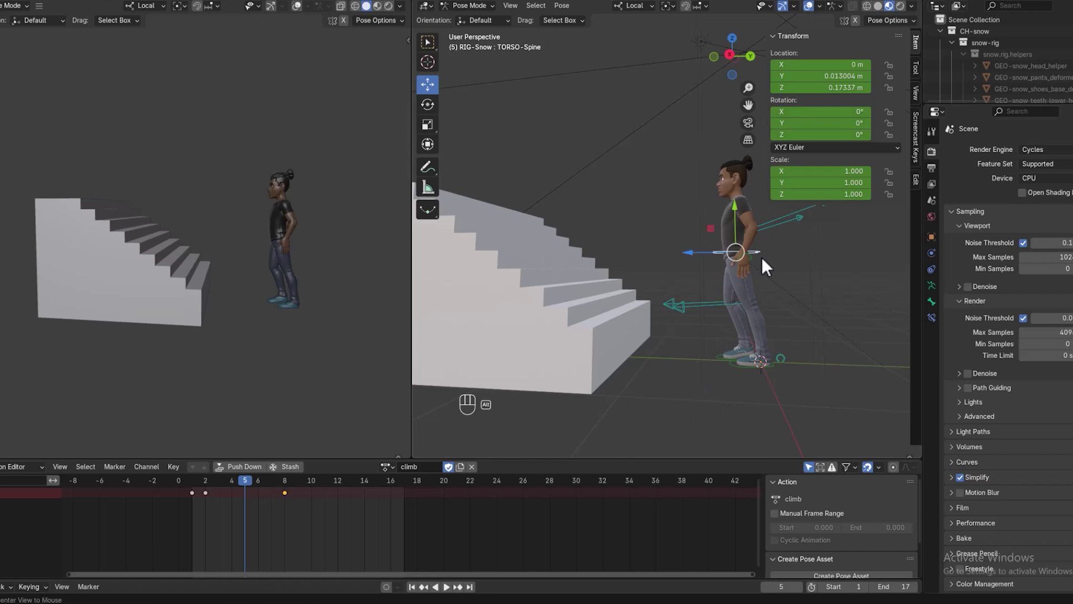
key("alt+g")
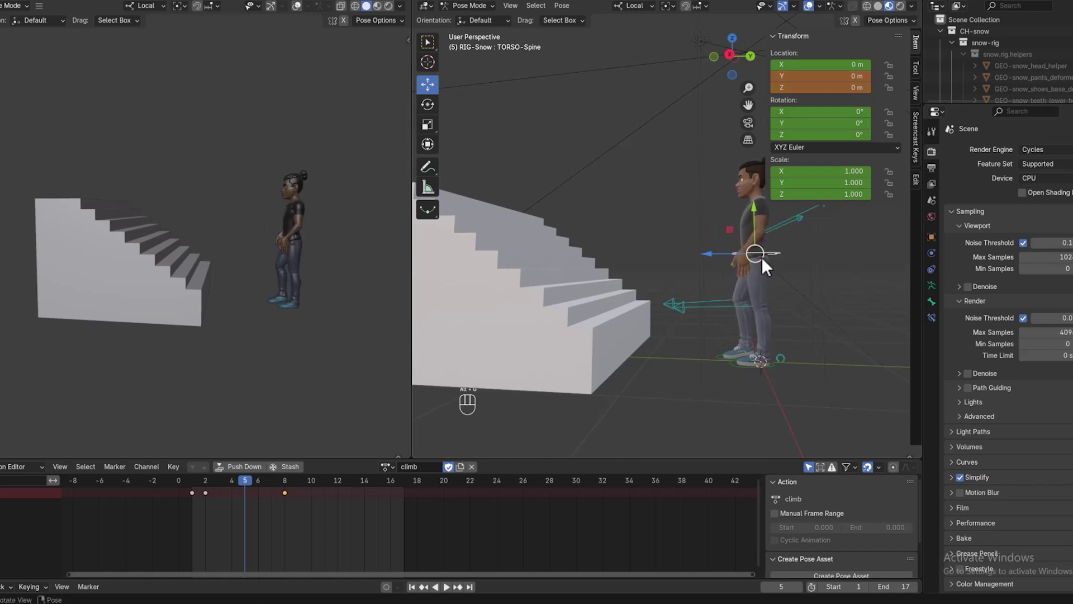
Raise the right foot IK control about 0.28 m and shift it back about 0.16 m for the passing pose
left_click(726, 354)
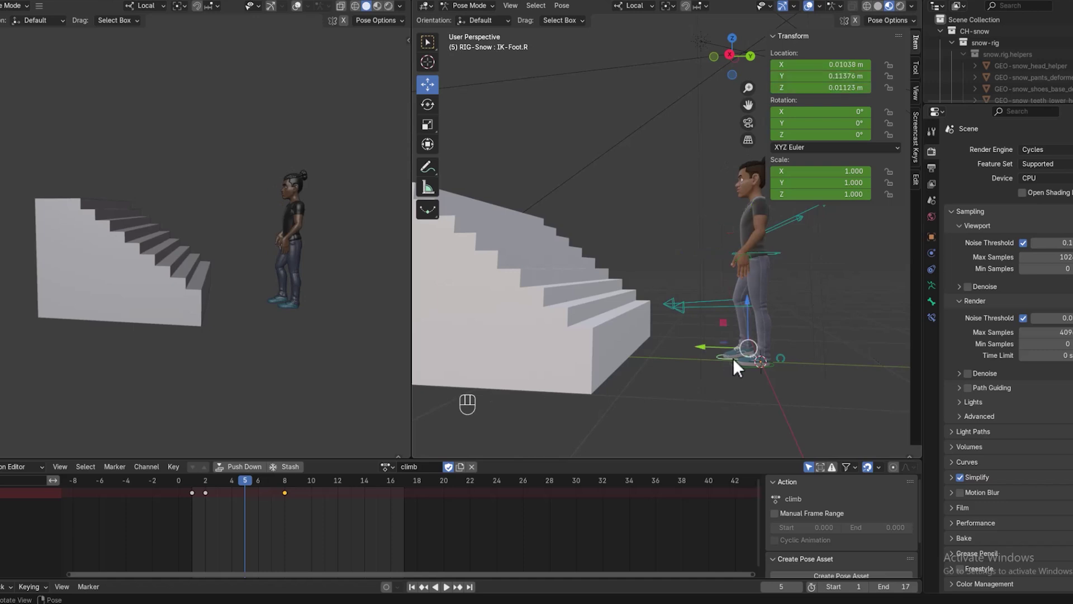
middle_click_drag(798, 327, 793, 324)
key("g")
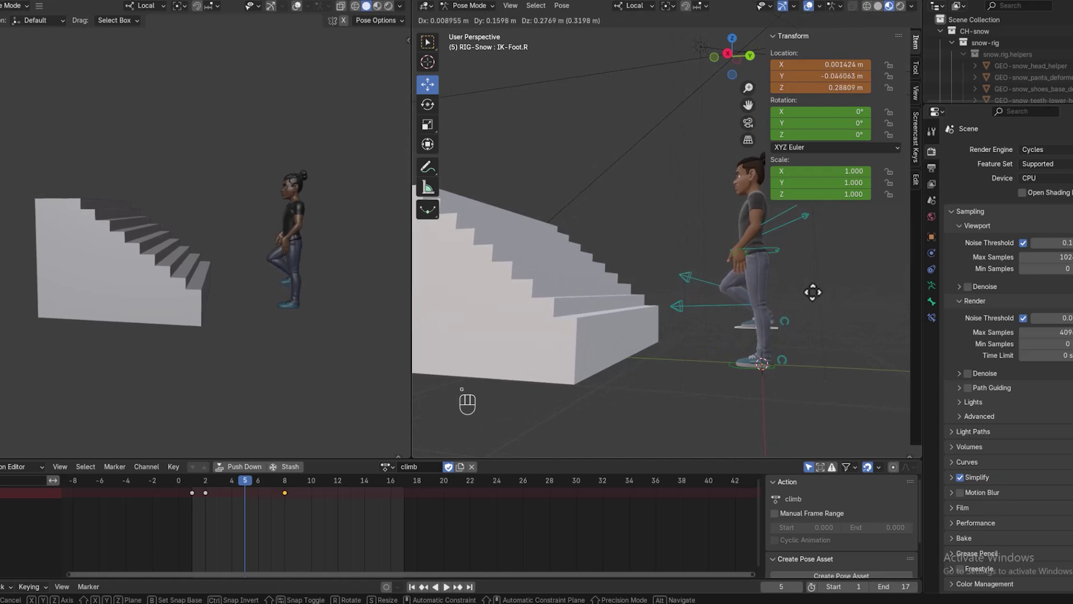
left_click(815, 291)
Rotate the right foot roll control to about 45° in X so the raised foot's toes point down
middle_click_drag(826, 313, 585, 324)
left_click(579, 337)
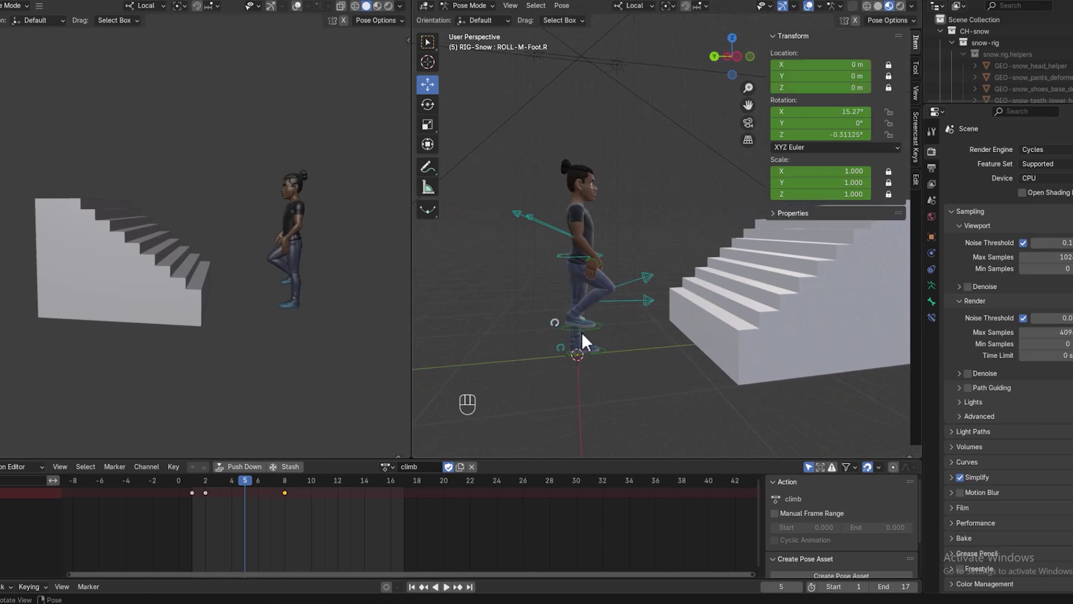
key("r")
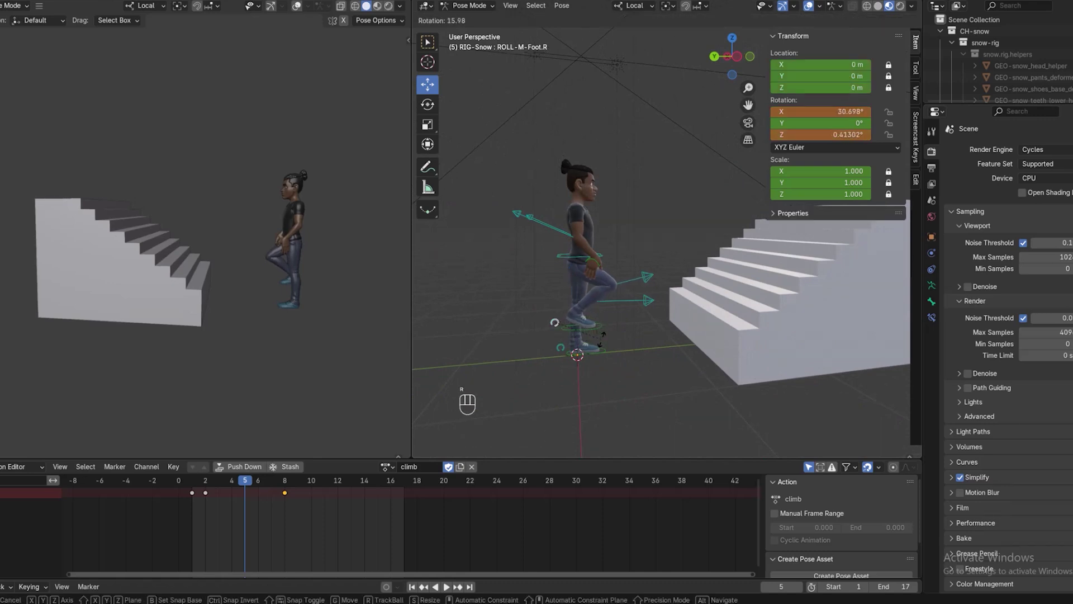
left_click(622, 374)
middle_click_drag(622, 374, 585, 344)
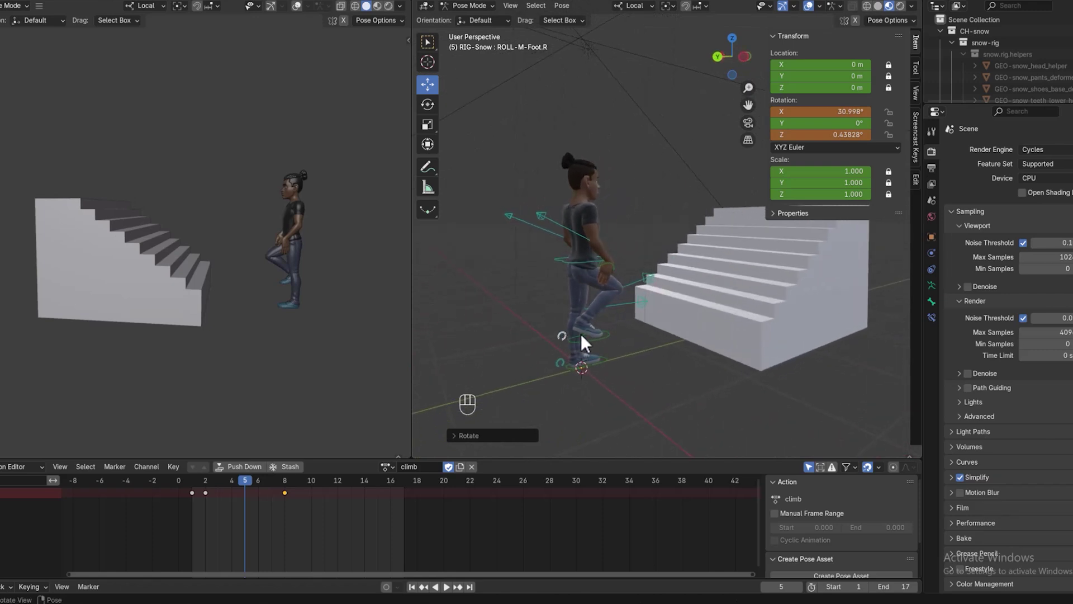
key("r")
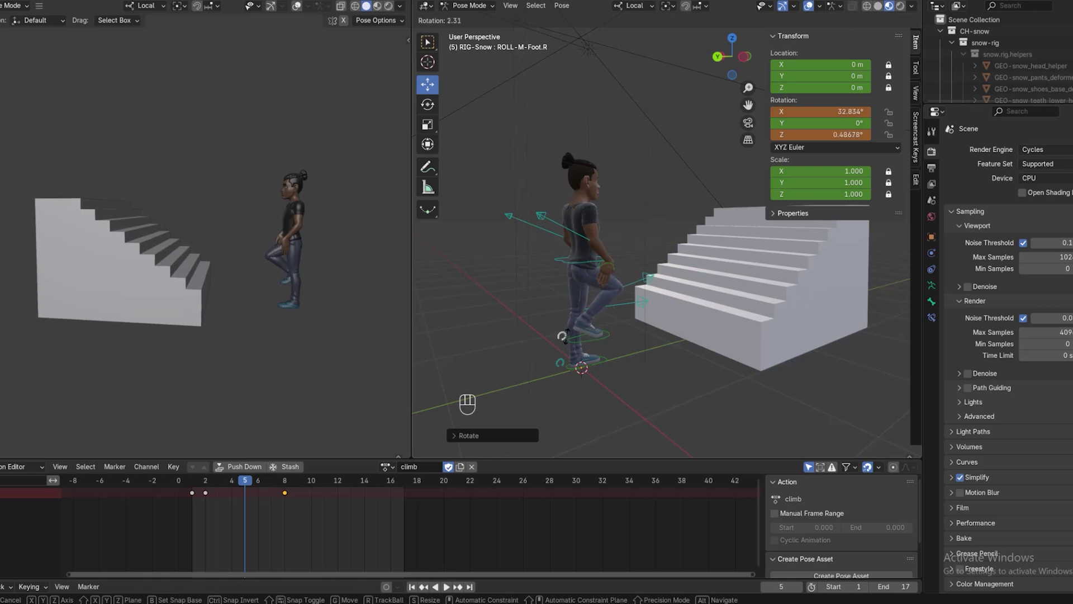
left_click(564, 337)
middle_click_drag(651, 381, 629, 362)
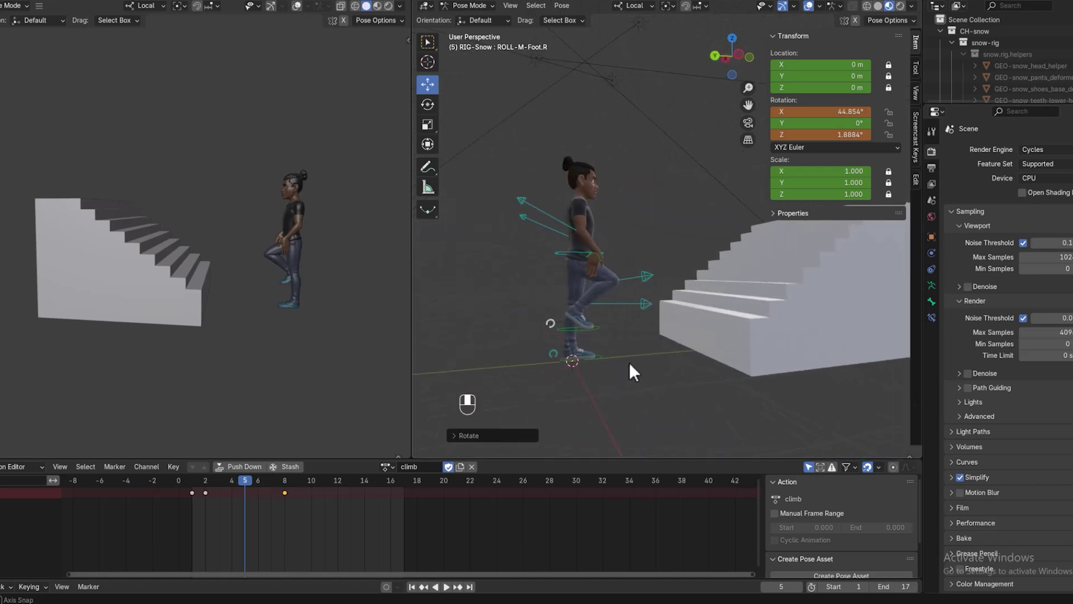
Rotate the right wrist IK control to about 42° in X and move the hand slightly forward at frame 5
left_click(598, 255)
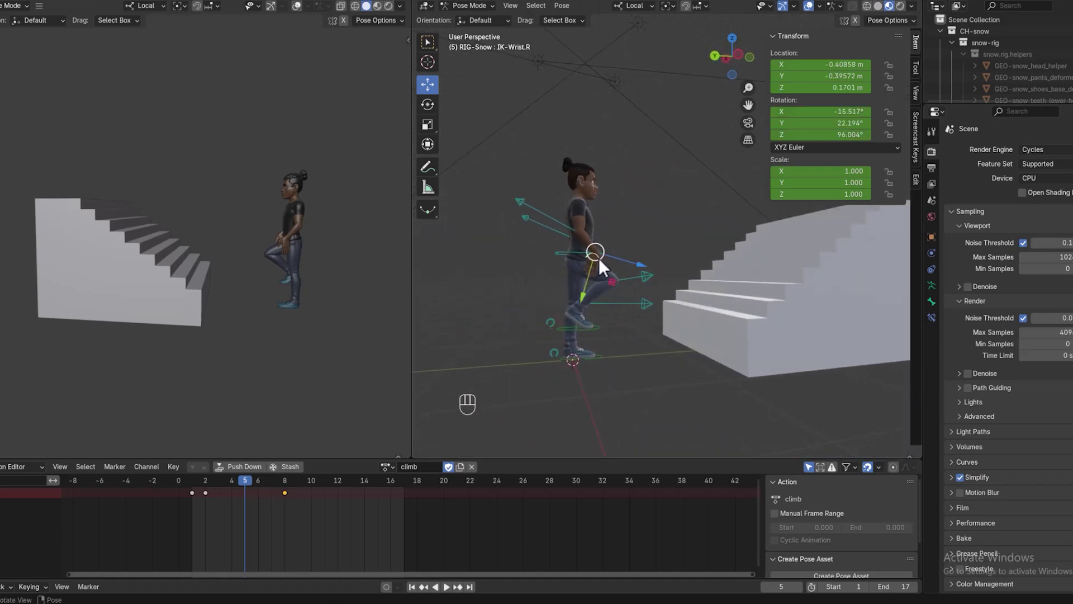
key("r")
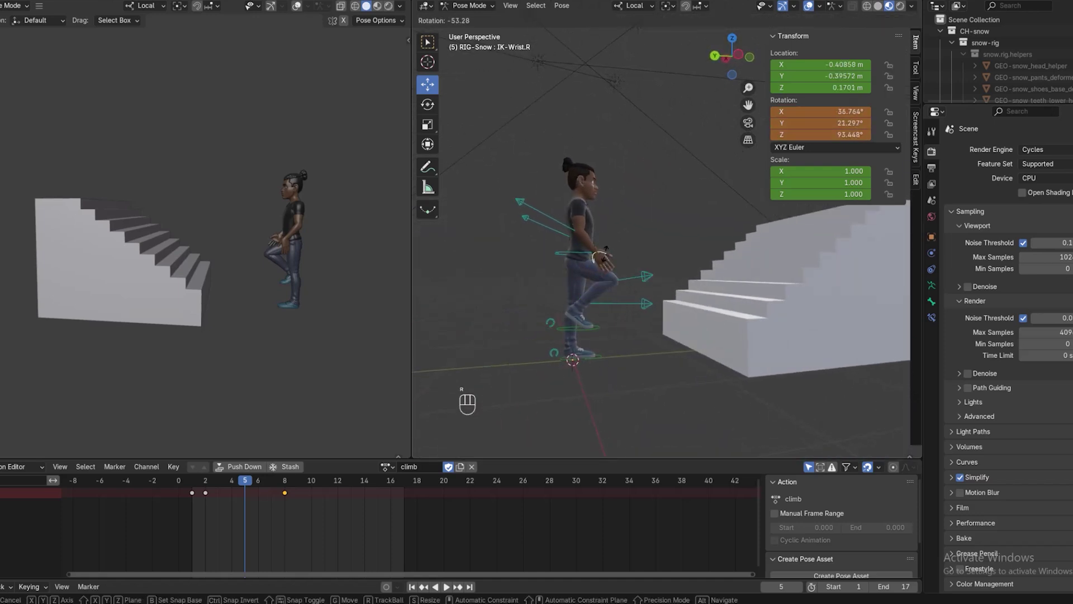
left_click(599, 253)
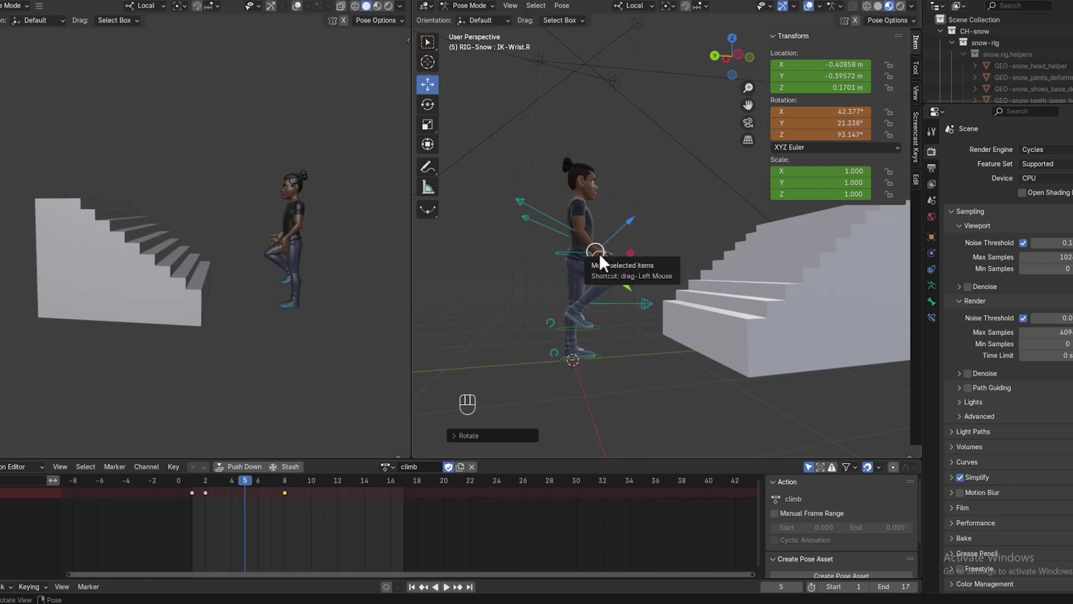
key("g")
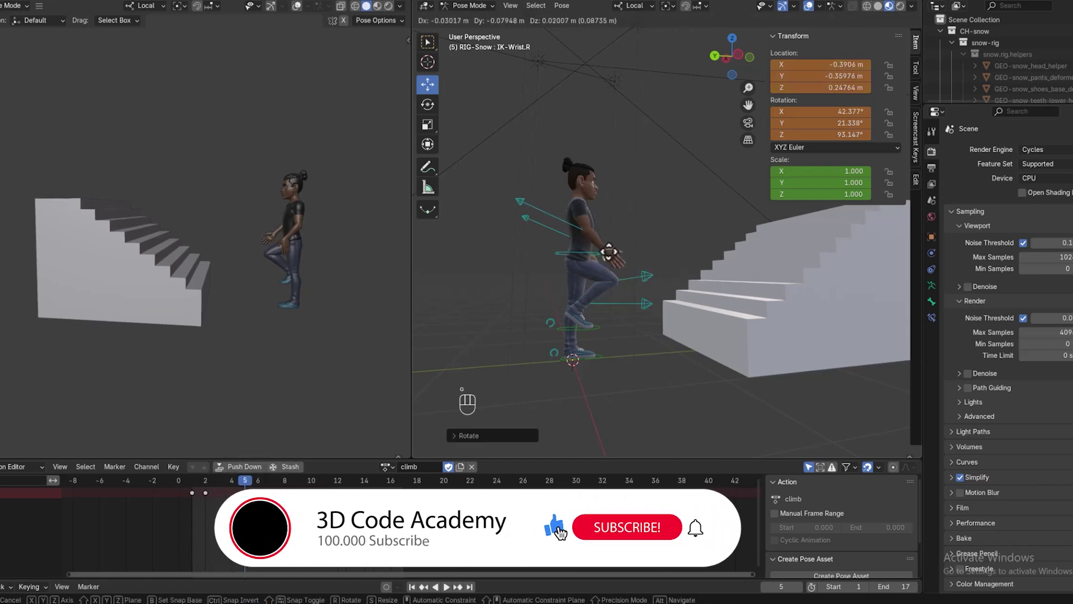
left_click(604, 249)
Raise the torso control about 0.02 m and keyframe all rig controls at frame 5
middle_click_drag(606, 324, 802, 312)
left_click(739, 265)
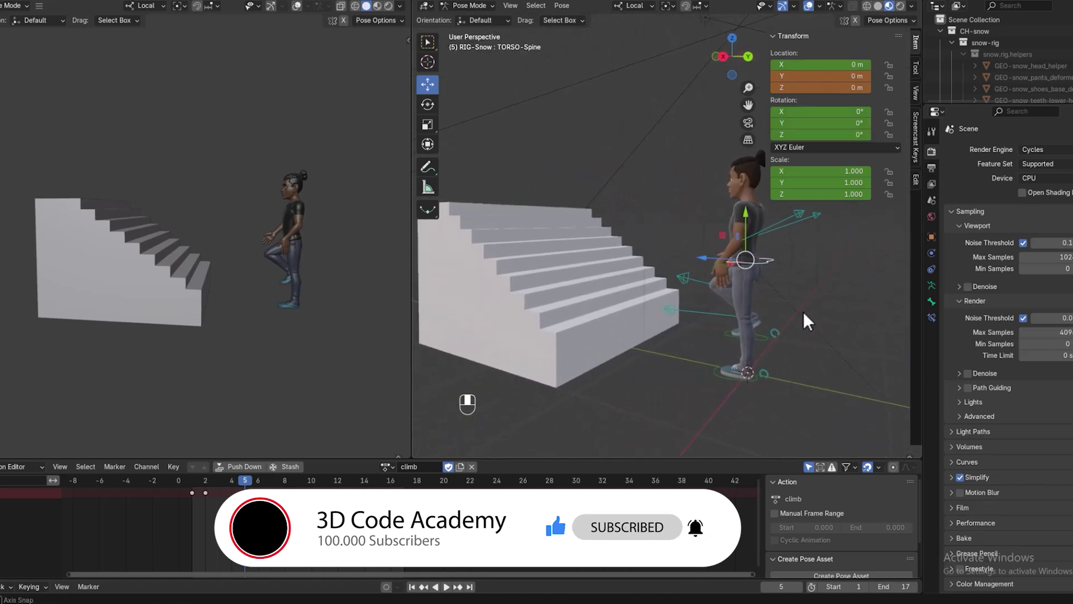
left_click_drag(746, 217, 746, 213)
middle_click_drag(767, 284, 804, 324)
key("a")
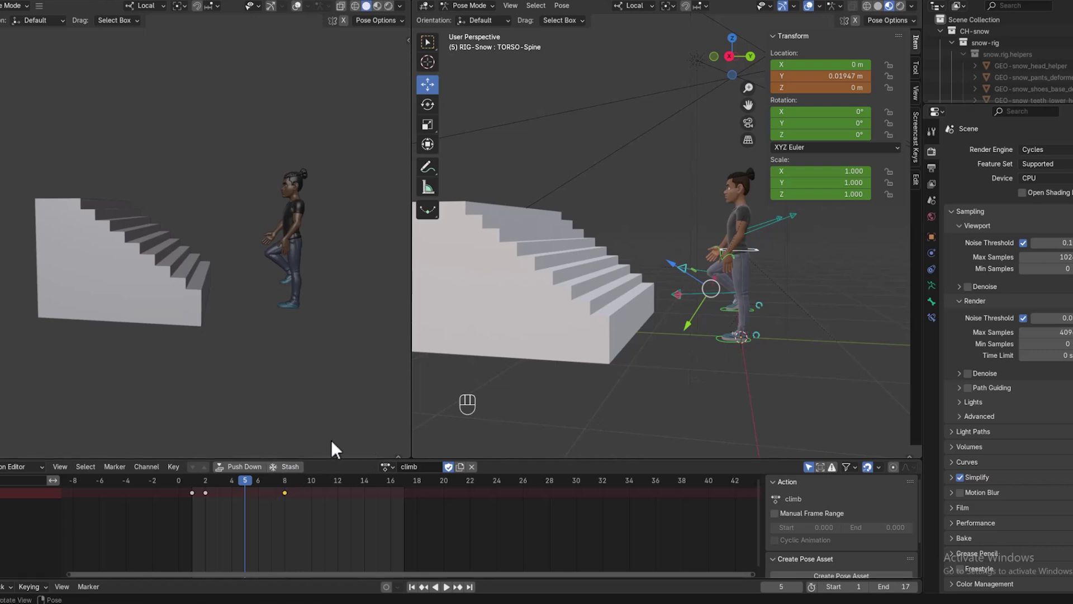
key("i")
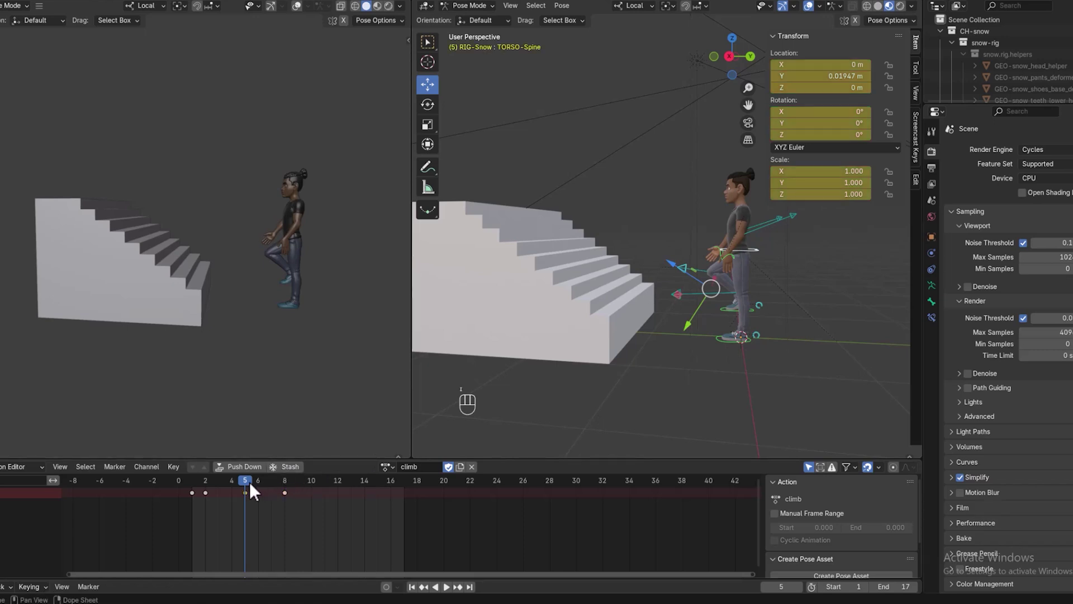
Copy the left foot IK control's Y location value from frame 2
left_click_drag(247, 480, 208, 492)
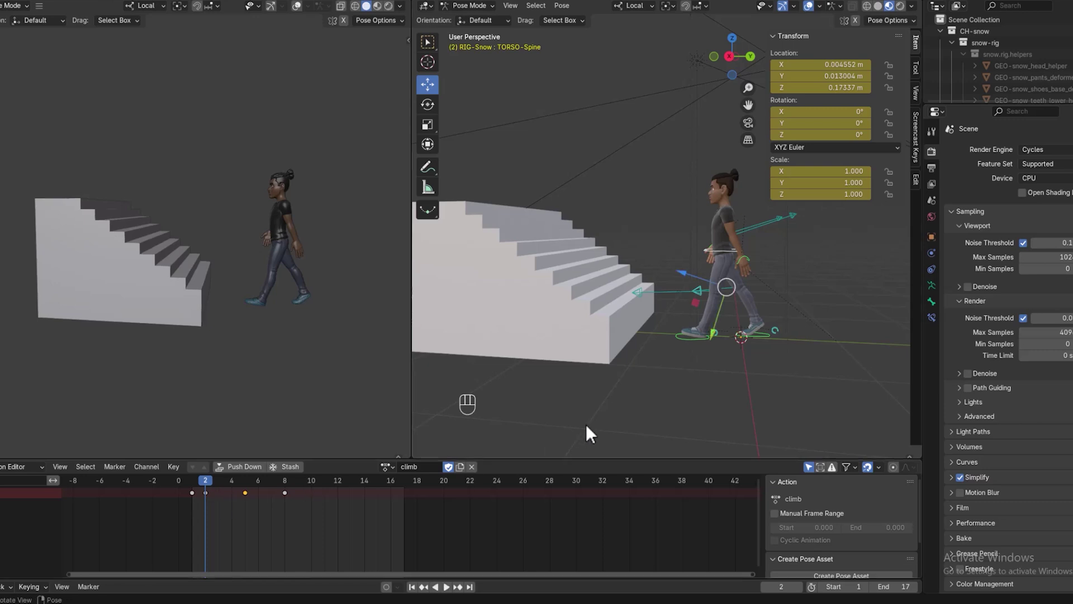
left_click(701, 339)
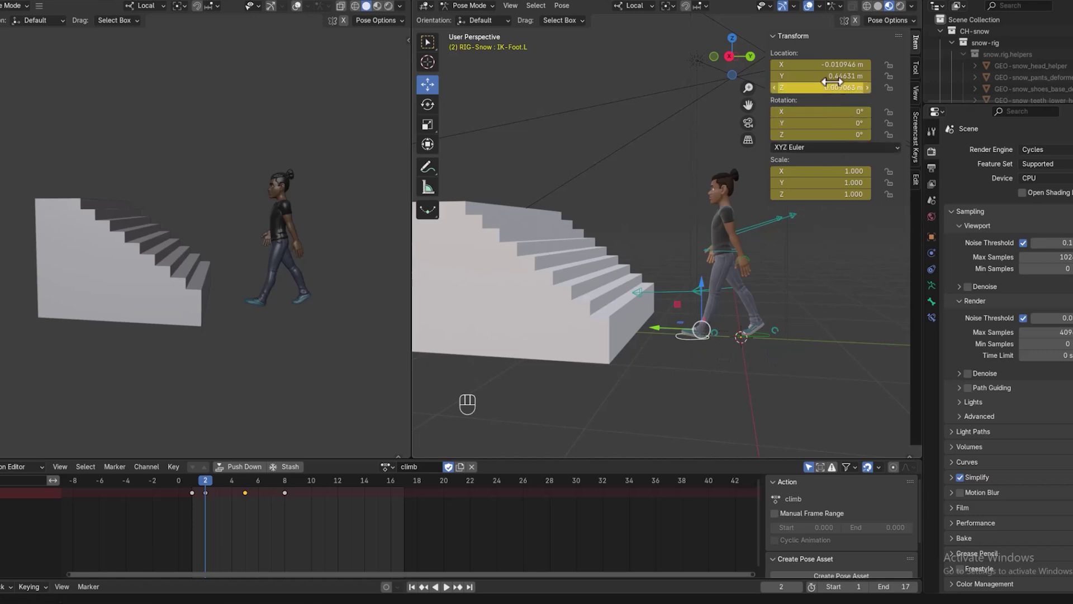
left_click(826, 75)
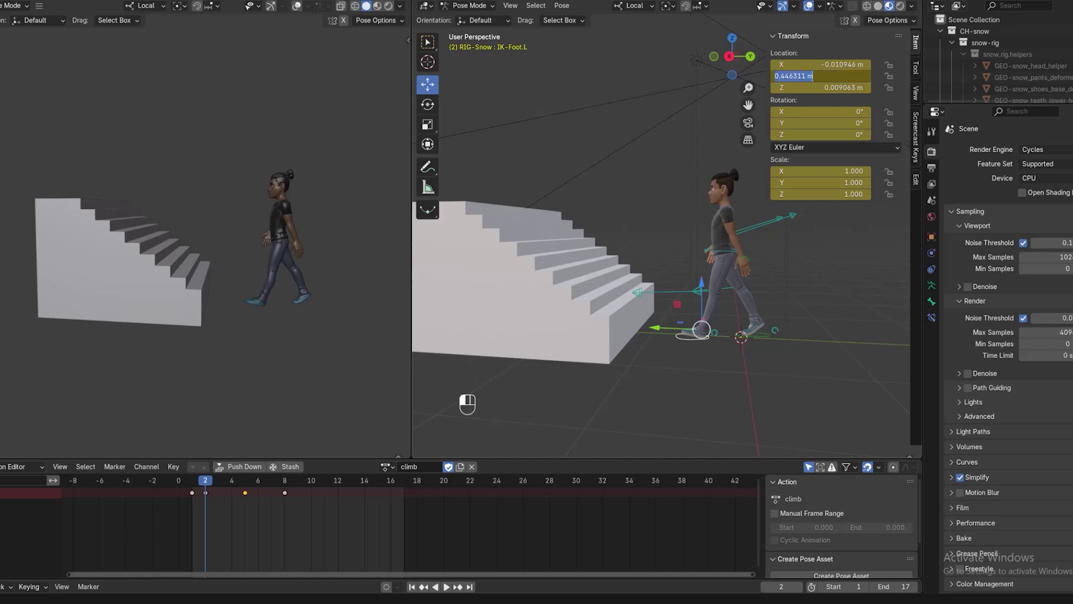
key("Escape")
right_click(826, 75)
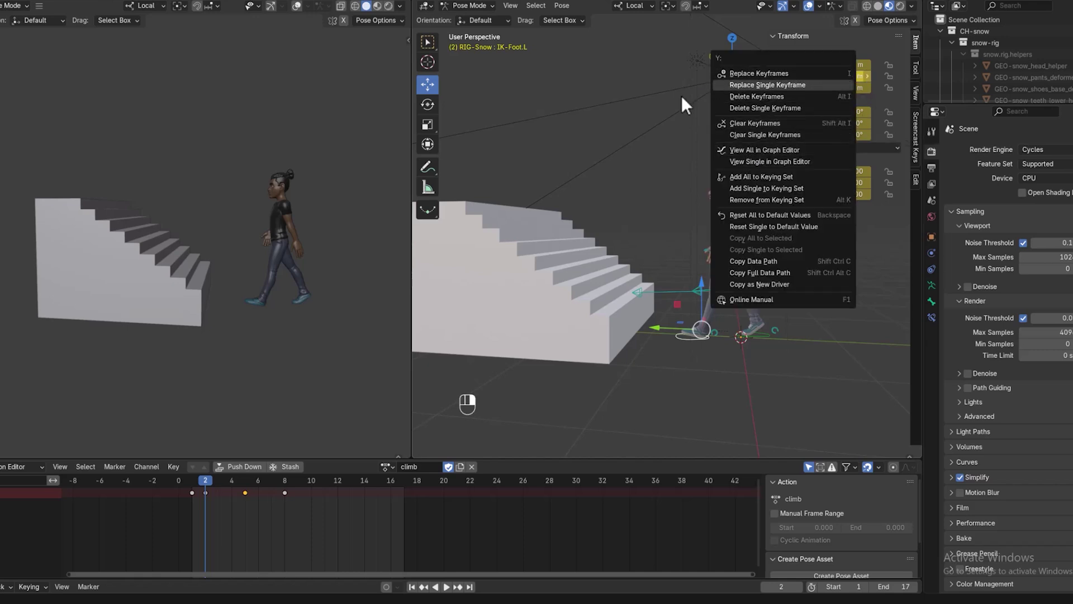
left_click(836, 75)
key("ctrl+c")
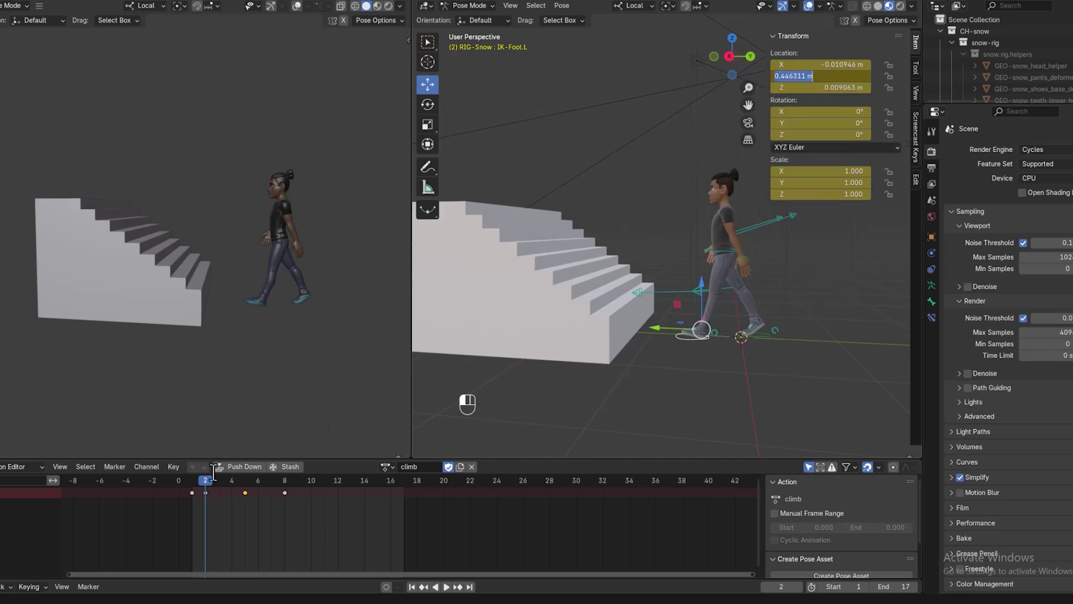
key("Return")
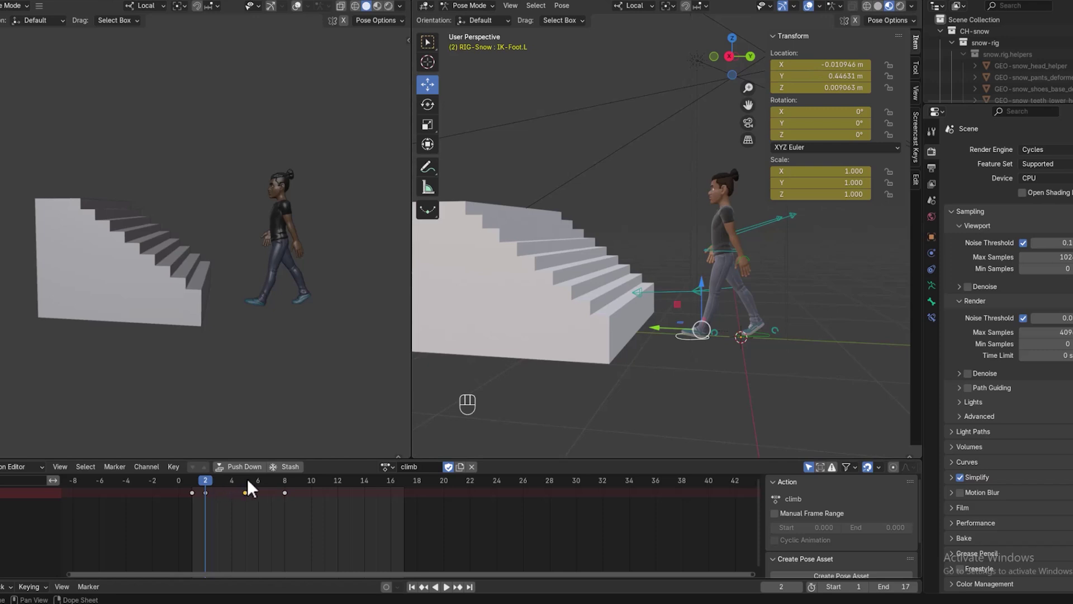
Paste 0.44631 m as the left foot IK control's Y location at frame 5 and keyframe it
left_click_drag(212, 480, 244, 478)
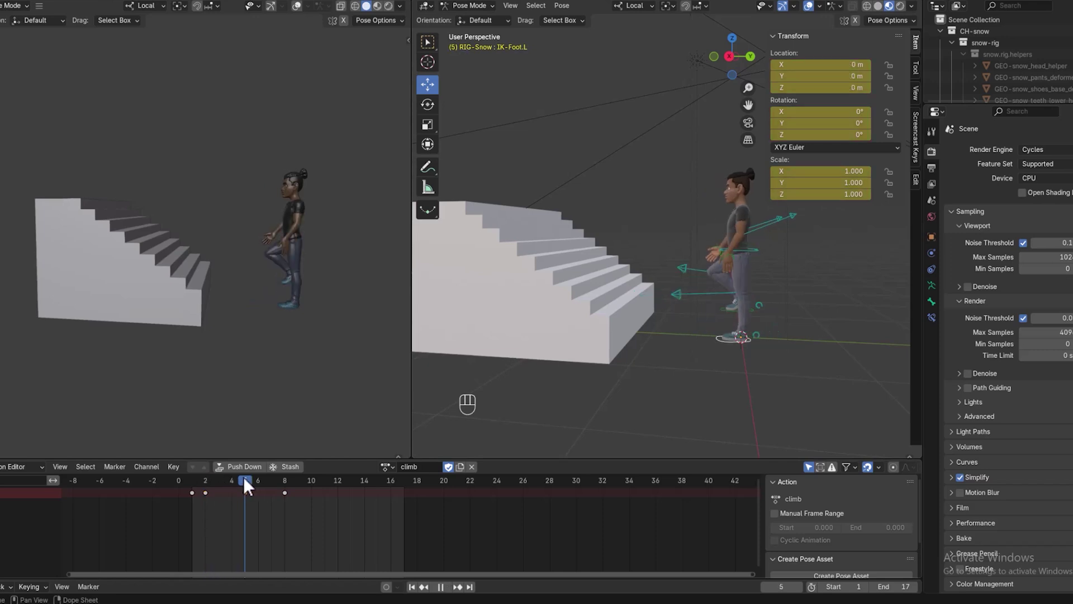
double_click(820, 76)
key("Return")
double_click(839, 76)
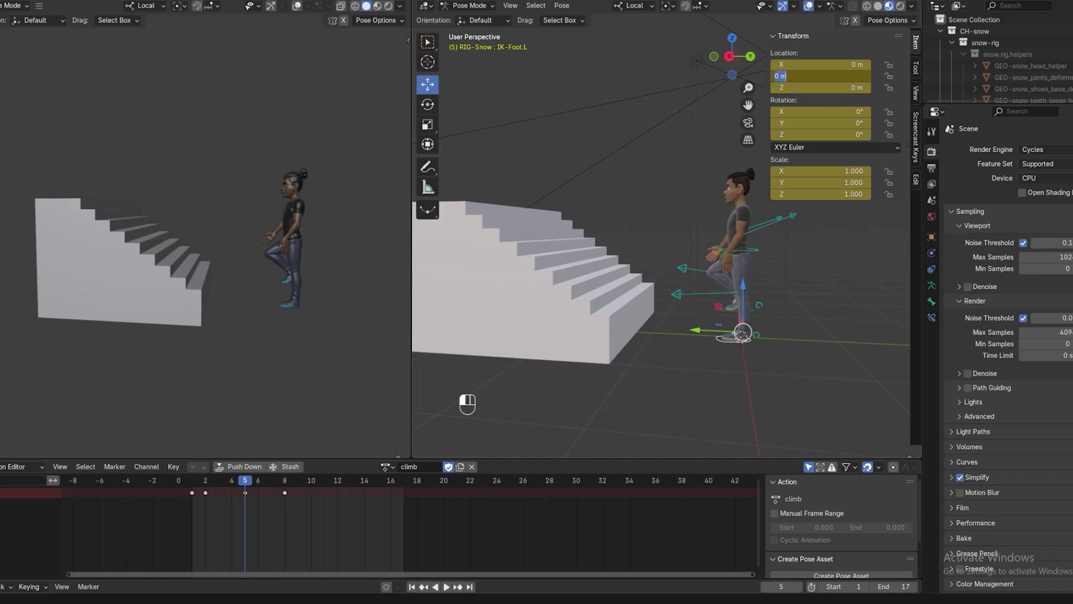
key("ctrl+v")
key("Return")
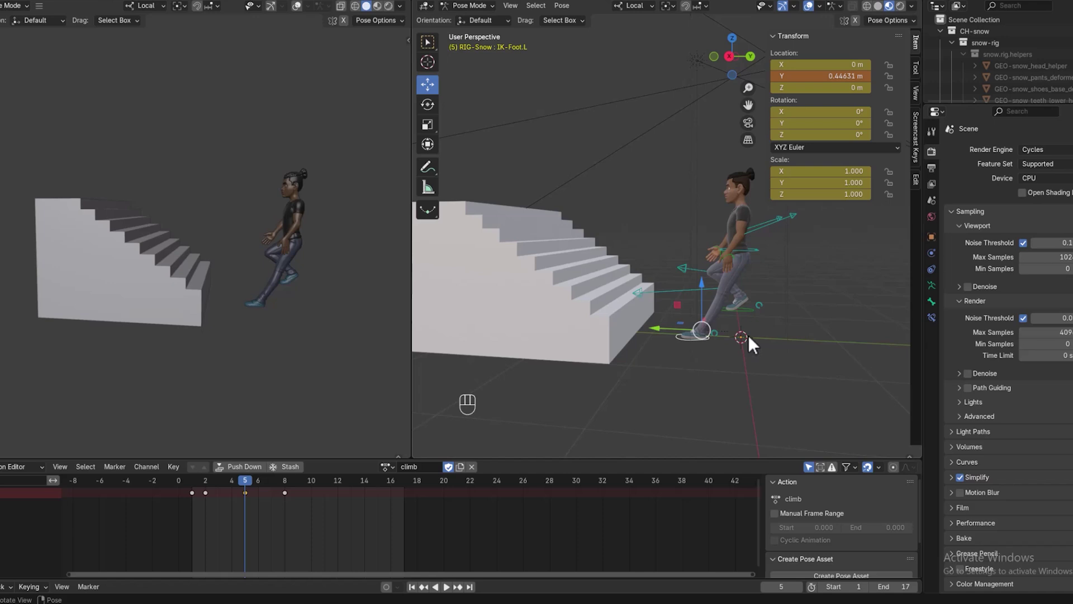
key("i")
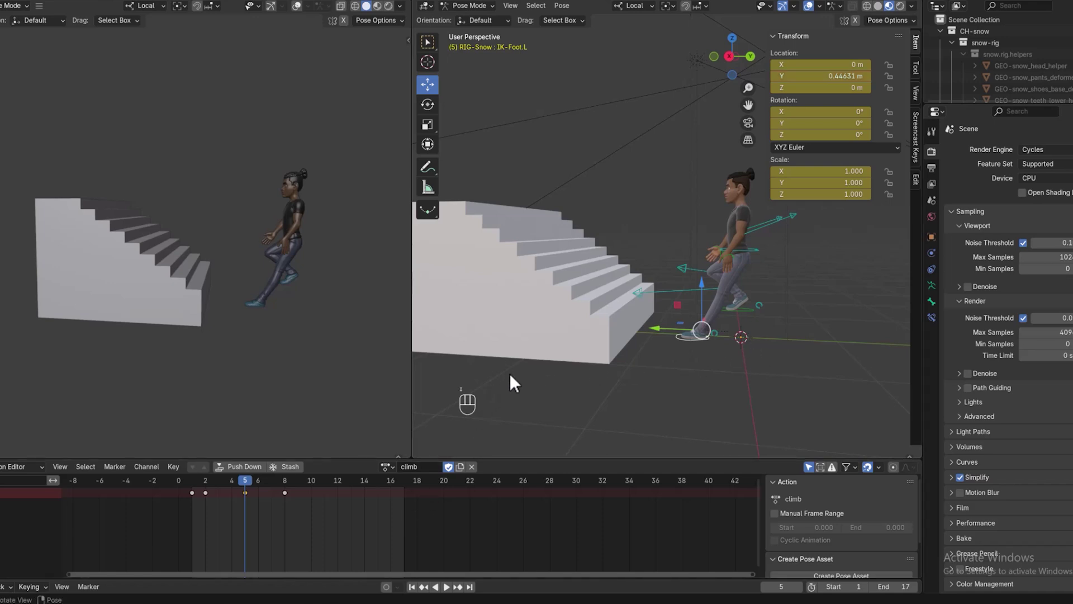
Copy the torso control's Z location value from frame 2
mouse_move(208, 481)
left_mouse_down()
mouse_move(257, 481)
mouse_move(206, 487)
left_mouse_up()
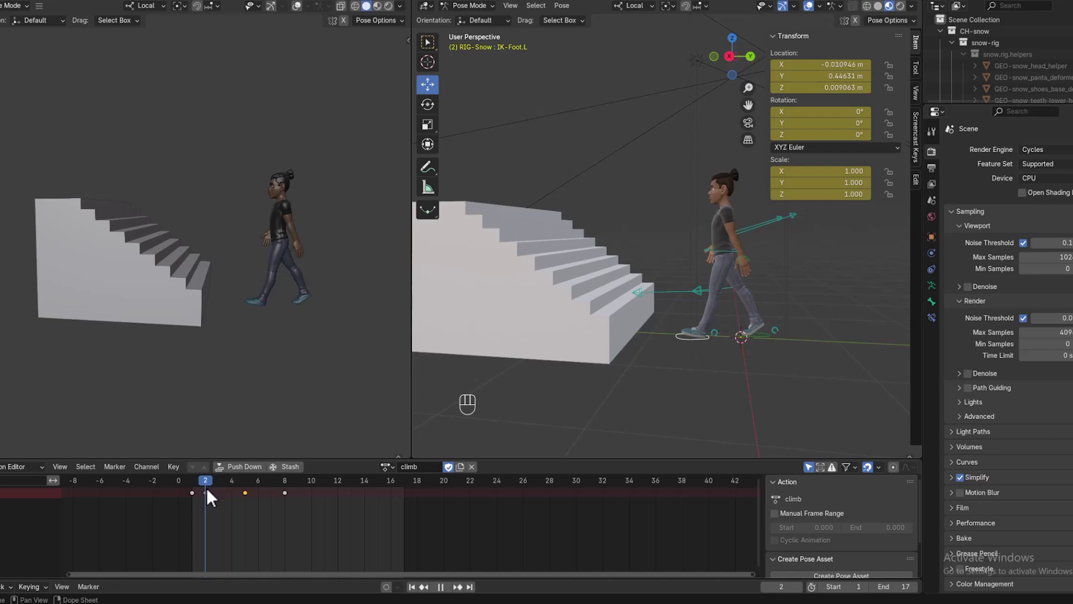
left_click(726, 253)
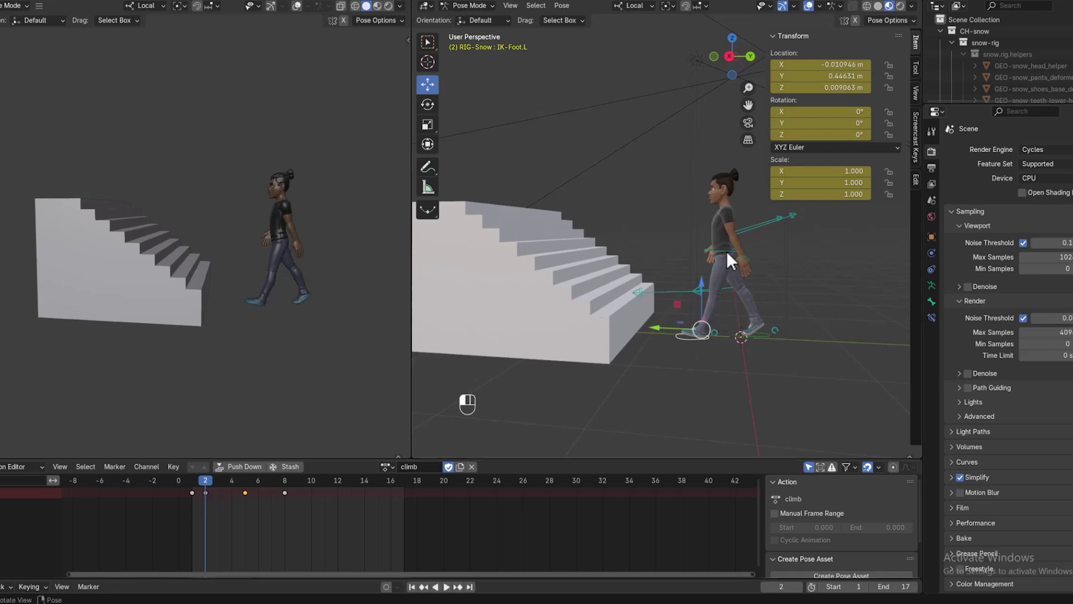
key("ctrl+z")
left_click(834, 87)
key("ctrl+c")
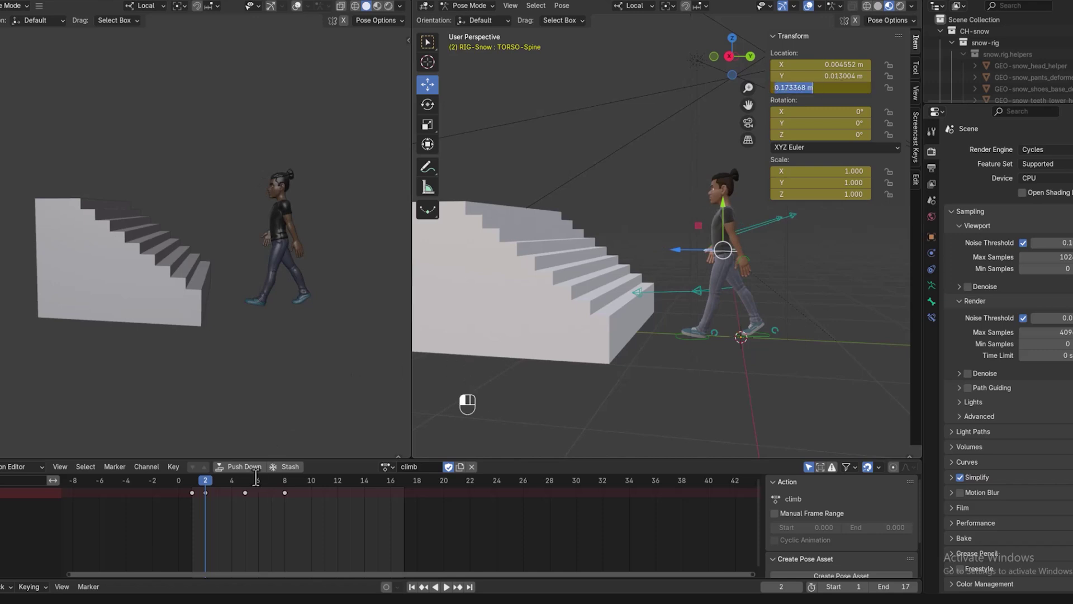
key("Return")
Paste 0.17337 m as the torso control's Z location at frame 5 and keyframe it
left_click_drag(214, 480, 244, 482)
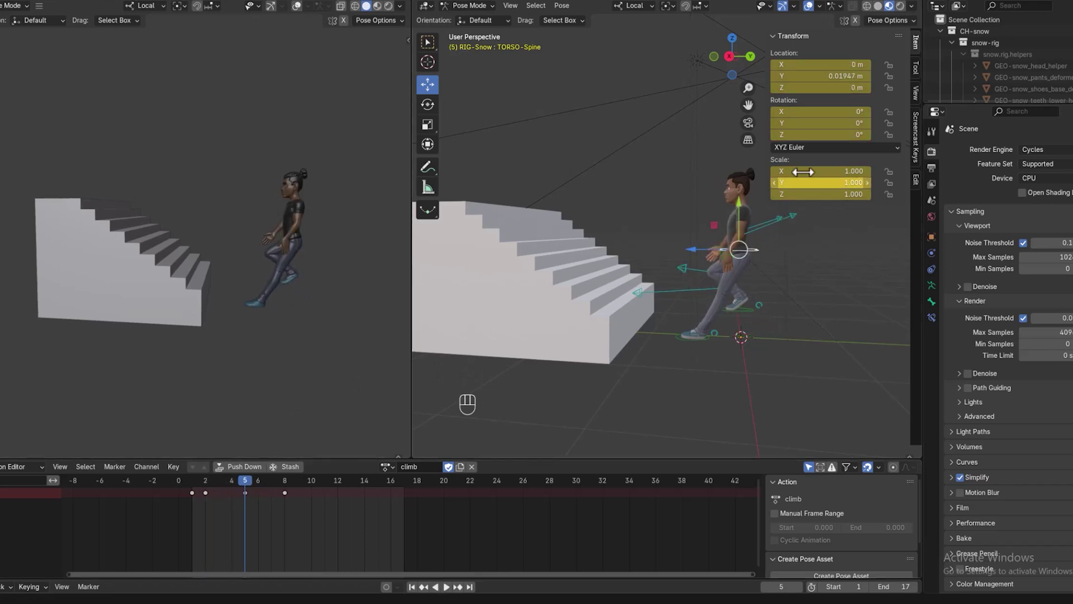
left_click(820, 87)
key("ctrl+v")
key("Return")
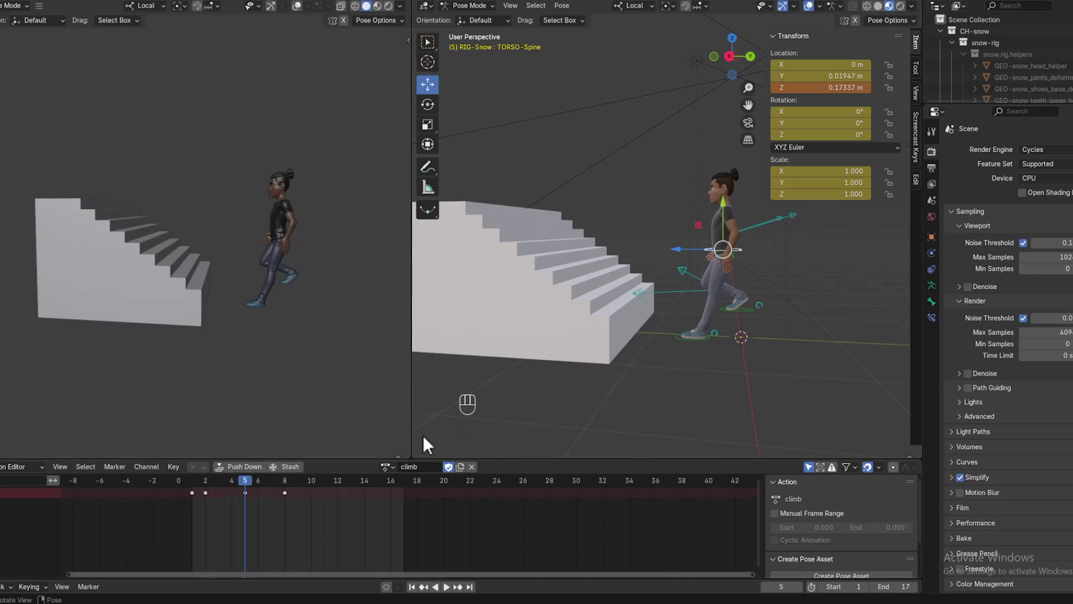
key("i")
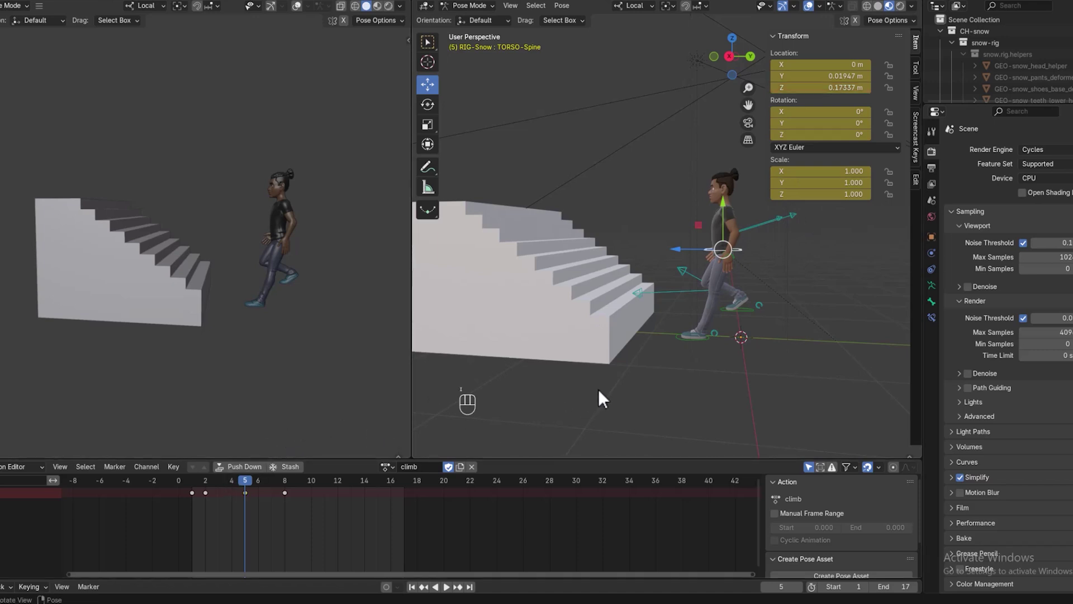
Move the torso control forward to about 0.35 m in Z and lower it to about 0.009 m in Y at frame 5
mouse_move(242, 478)
left_mouse_down()
mouse_move(214, 485)
mouse_move(267, 486)
mouse_move(208, 481)
mouse_move(300, 489)
mouse_move(240, 487)
left_mouse_up()
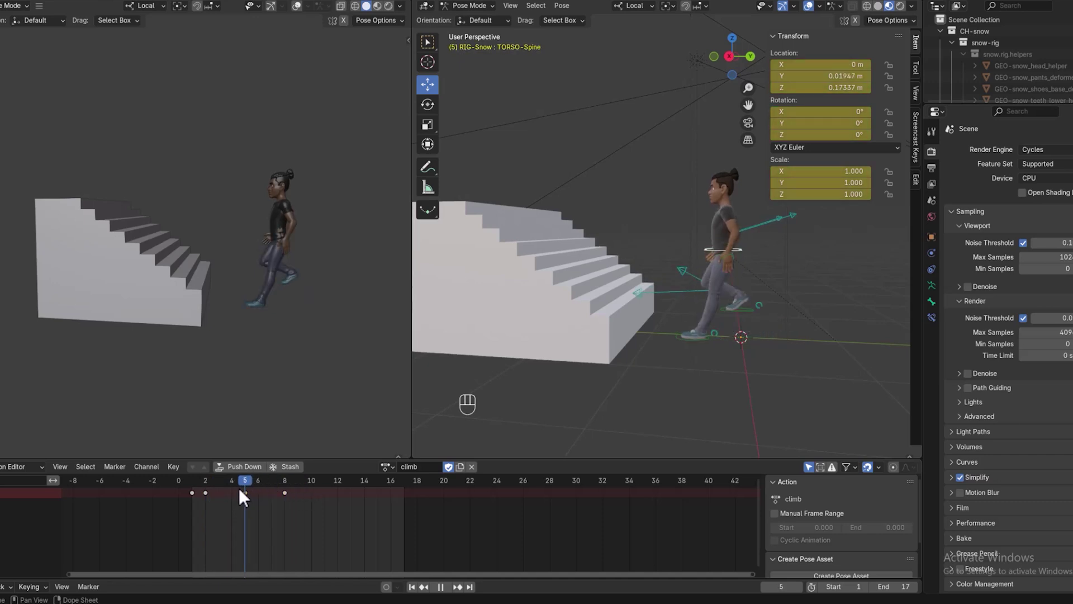
mouse_move(247, 487)
left_mouse_down()
mouse_move(284, 486)
mouse_move(249, 484)
left_mouse_up()
left_click_drag(724, 204, 718, 205)
middle_click_drag(751, 321, 518, 309)
left_click_drag(654, 247, 669, 249)
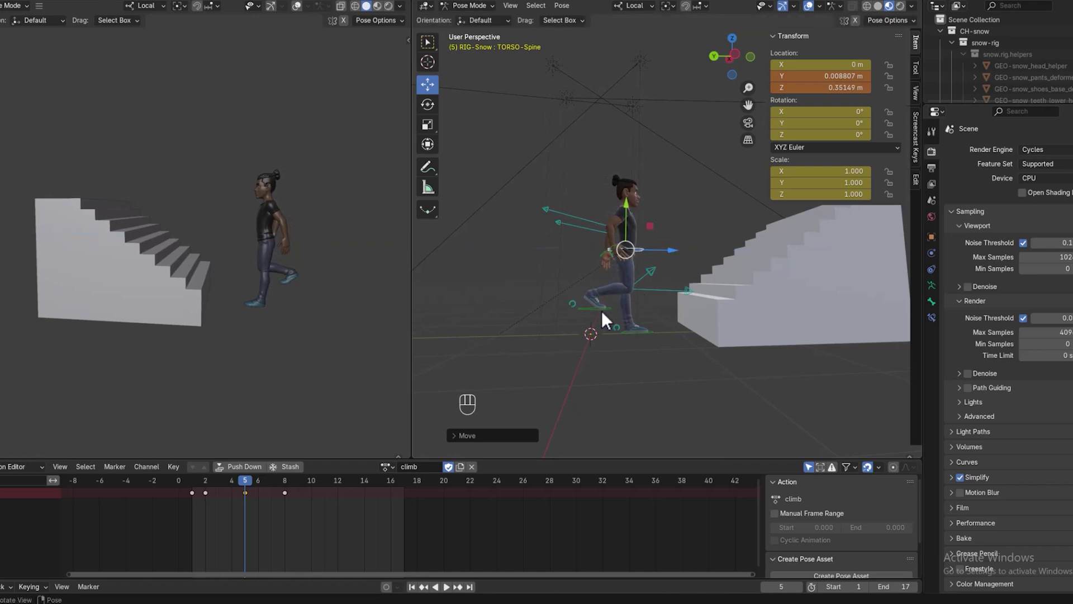
Move the right foot IK control forward under the body and rotate its roll control to about 64° in X
left_click(586, 304)
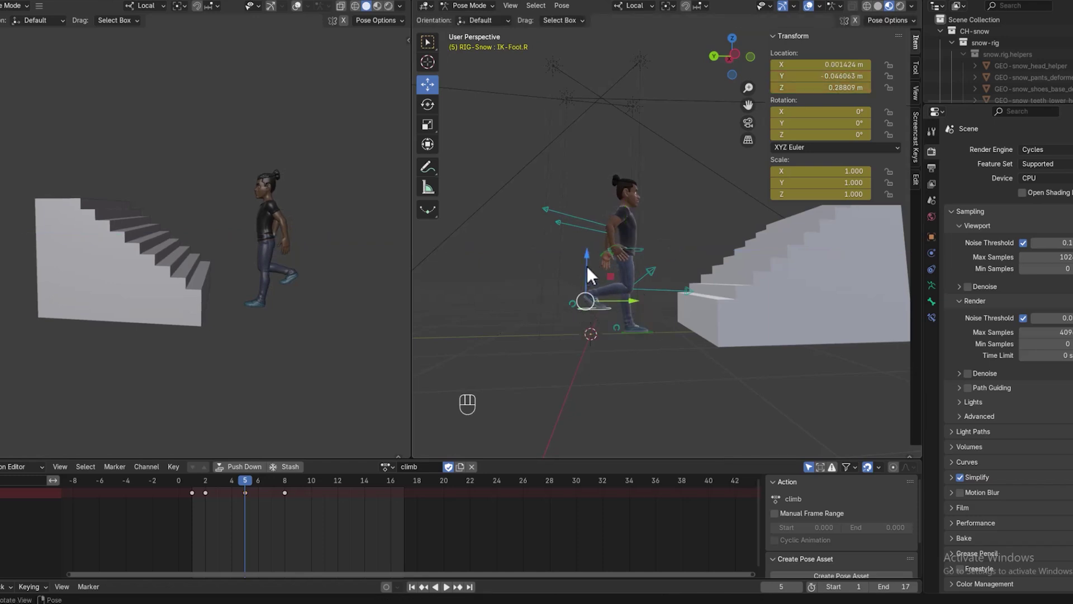
left_click_drag(612, 299, 632, 302)
left_click(589, 301)
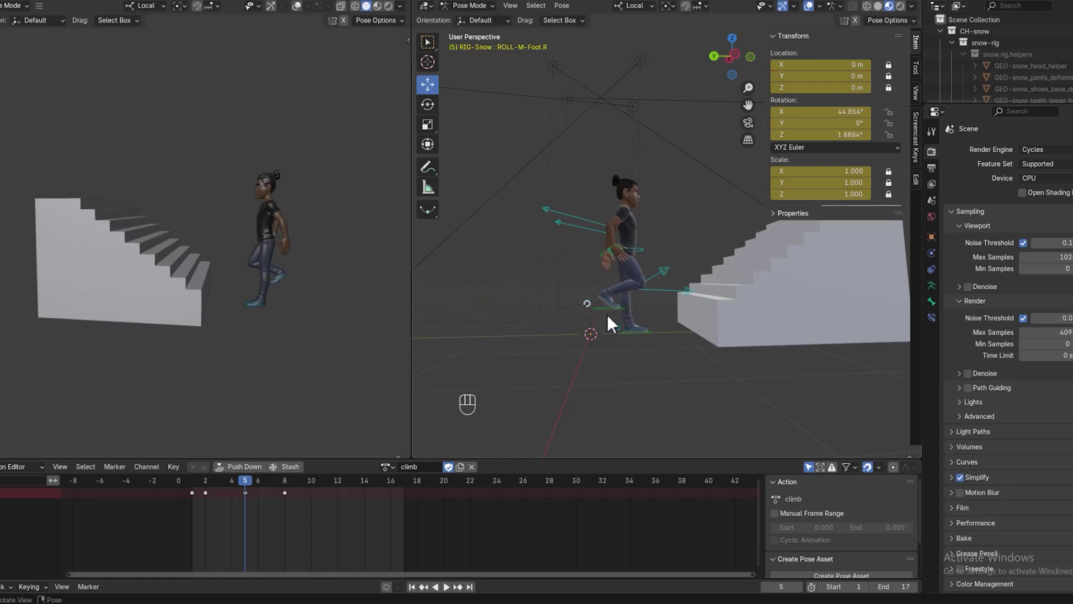
key("r")
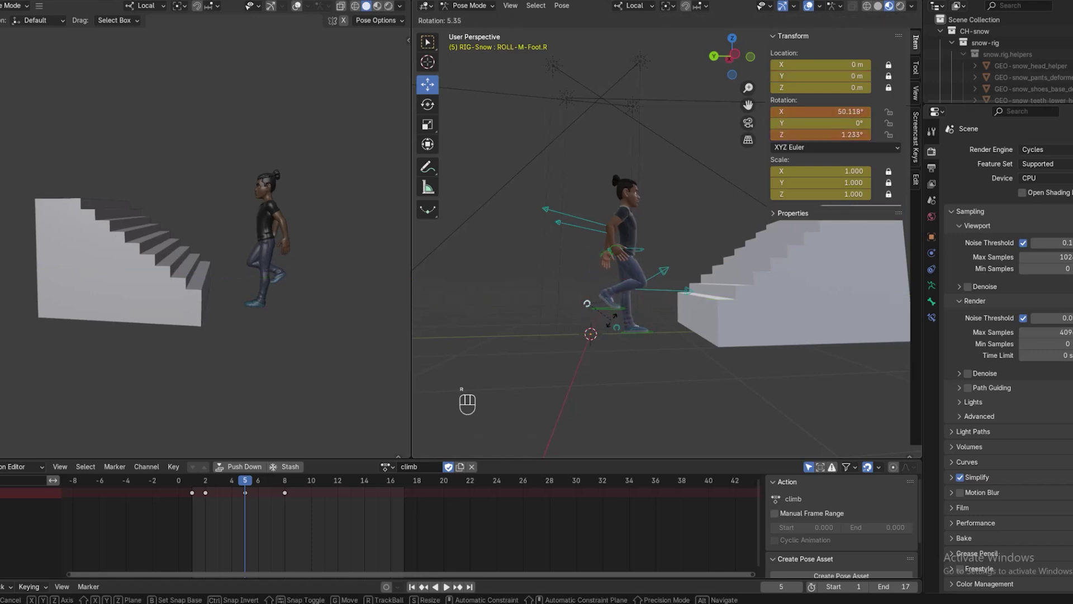
left_click(620, 343)
middle_click_drag(635, 345, 606, 340)
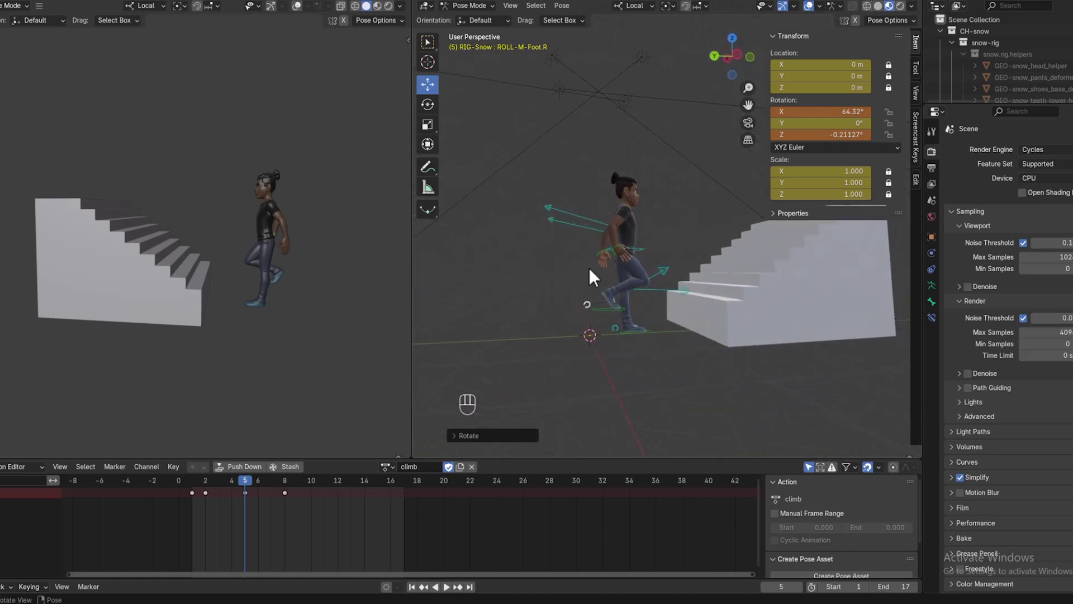
Move the right wrist IK control behind the hip to about X -0.42, Y -0.41, Z 0.11 m and rotate the hand backward
left_click(617, 246)
key("g")
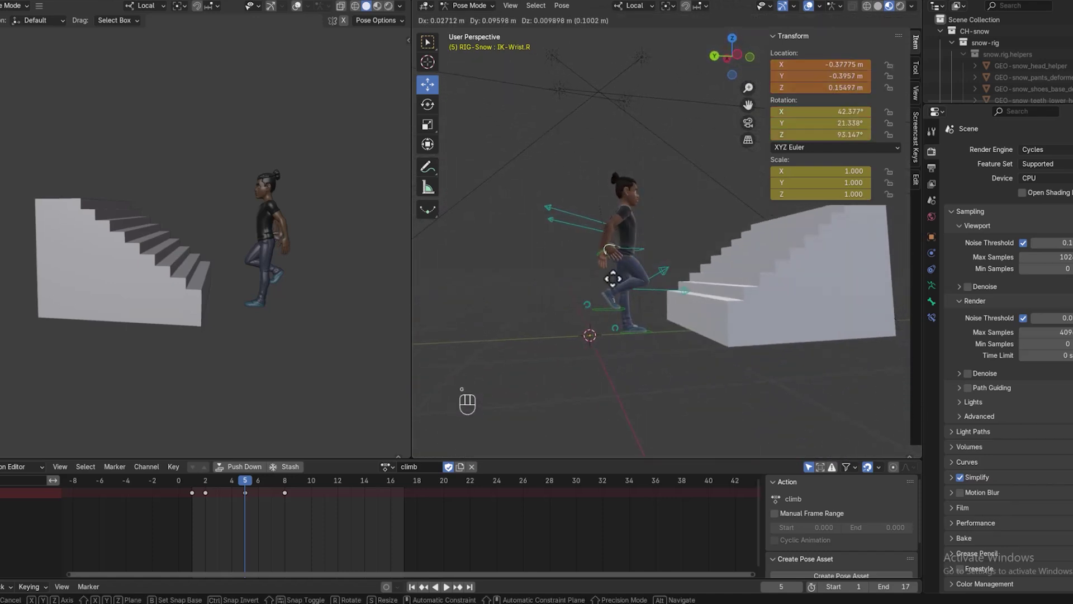
left_click(629, 260)
key("r")
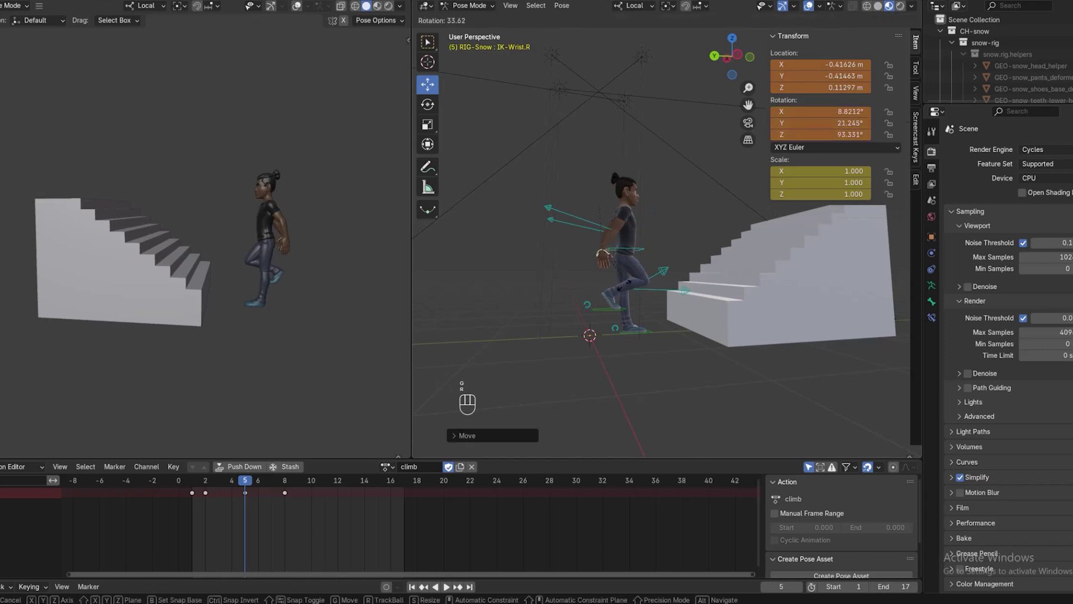
left_click(610, 302)
Bring the left wrist IK control in front of the torso to about X 0.27, Y -0.35, Z 0.65 m and rotate it to about 75° in X
middle_click_drag(610, 303, 758, 311)
left_click(727, 266)
key("g")
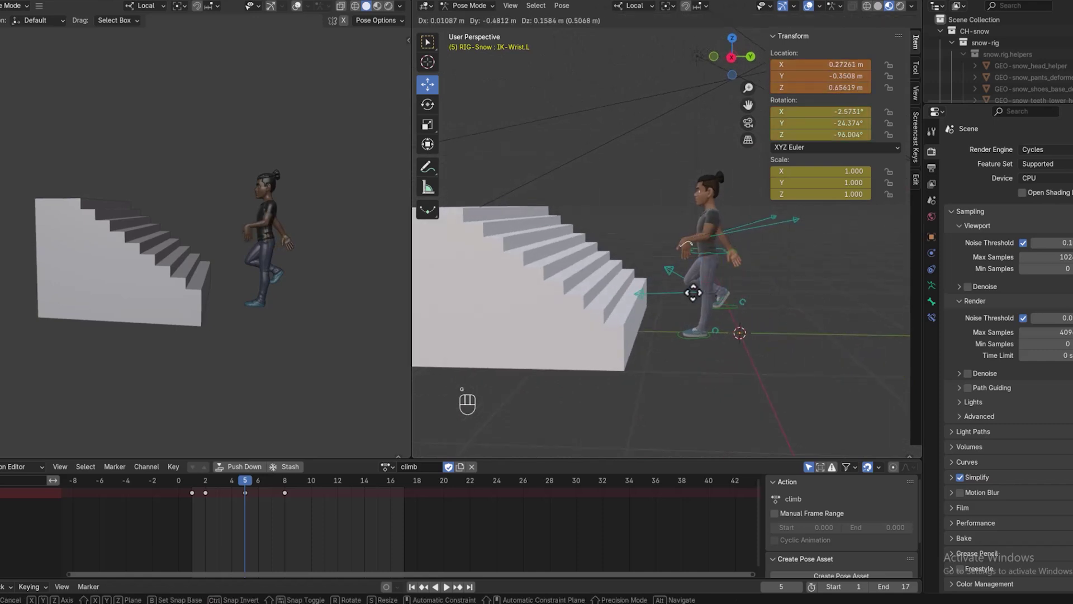
left_click(699, 294)
key("r")
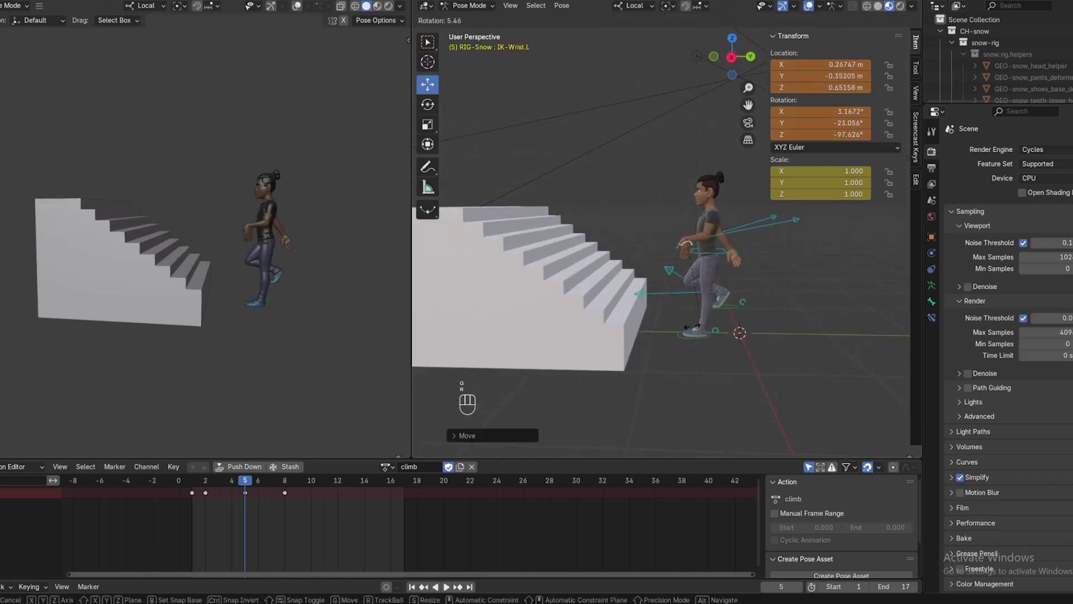
left_click(633, 274)
Keyframe the adjusted pose on all rig controls at frame 5 and scrub back to frame 2
middle_click_drag(655, 279, 744, 334)
key("a")
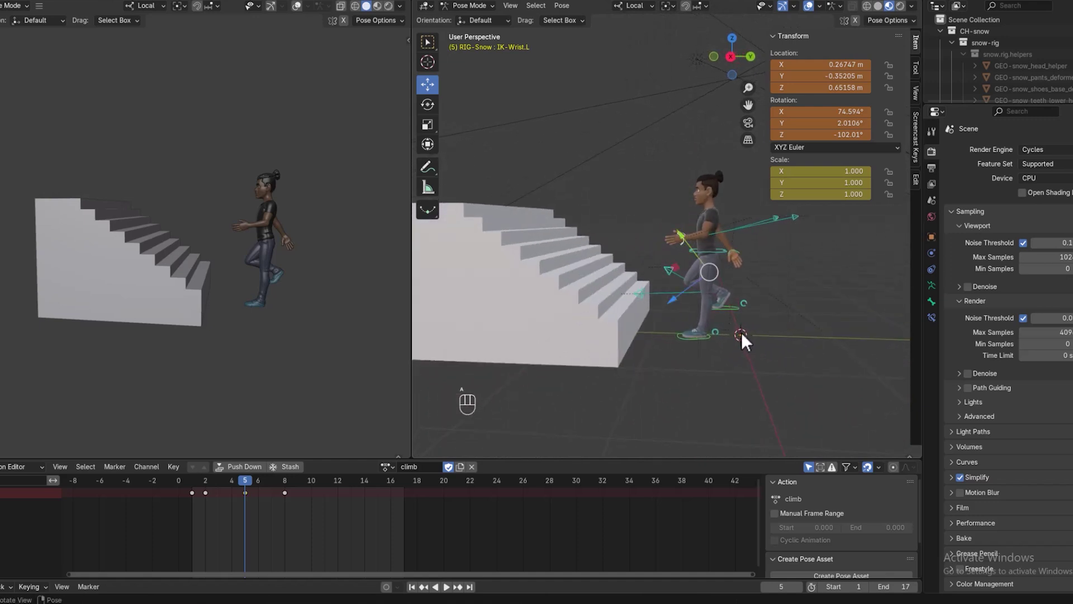
key("i")
left_click_drag(247, 476, 210, 498)
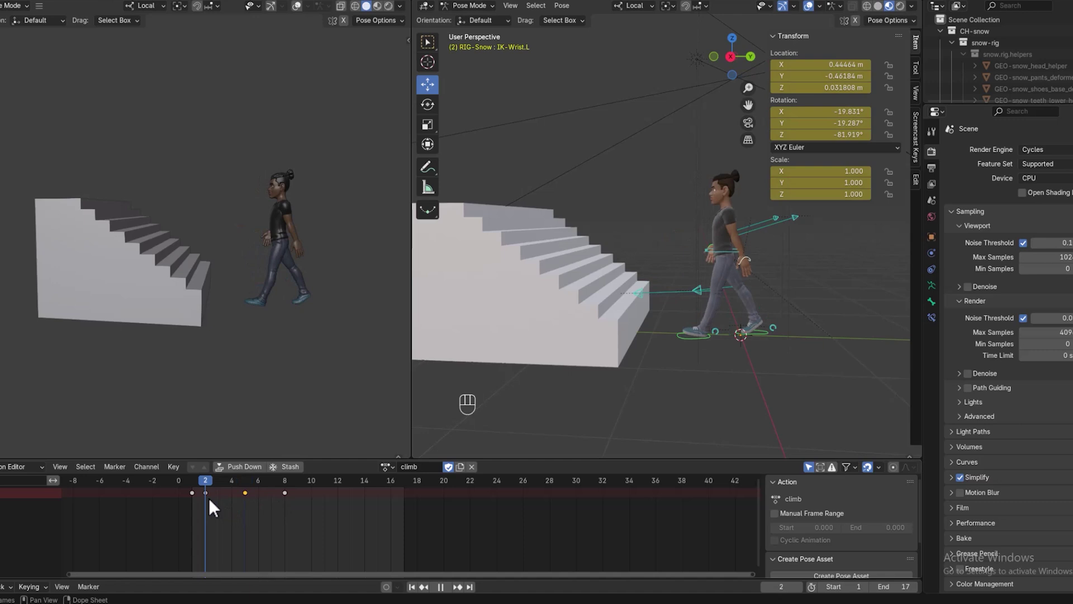
At frame 3, reset the rotation of the left foot's roll control to 0° on all axes
left_click_drag(209, 498, 224, 497)
left_click(693, 338)
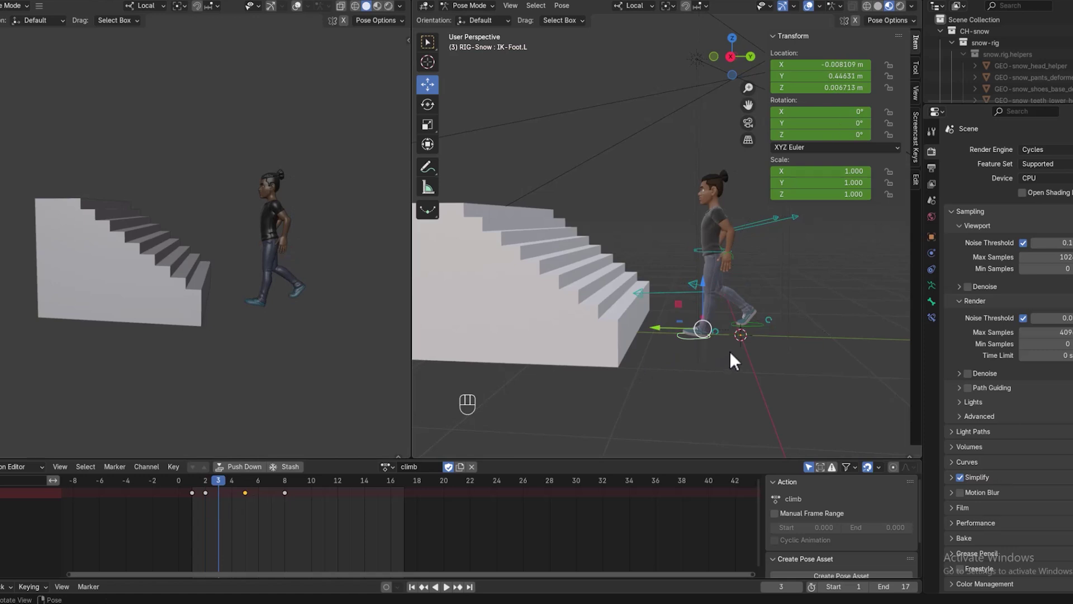
scroll(729, 351, "up", 2)
middle_click_drag(767, 368, 763, 361)
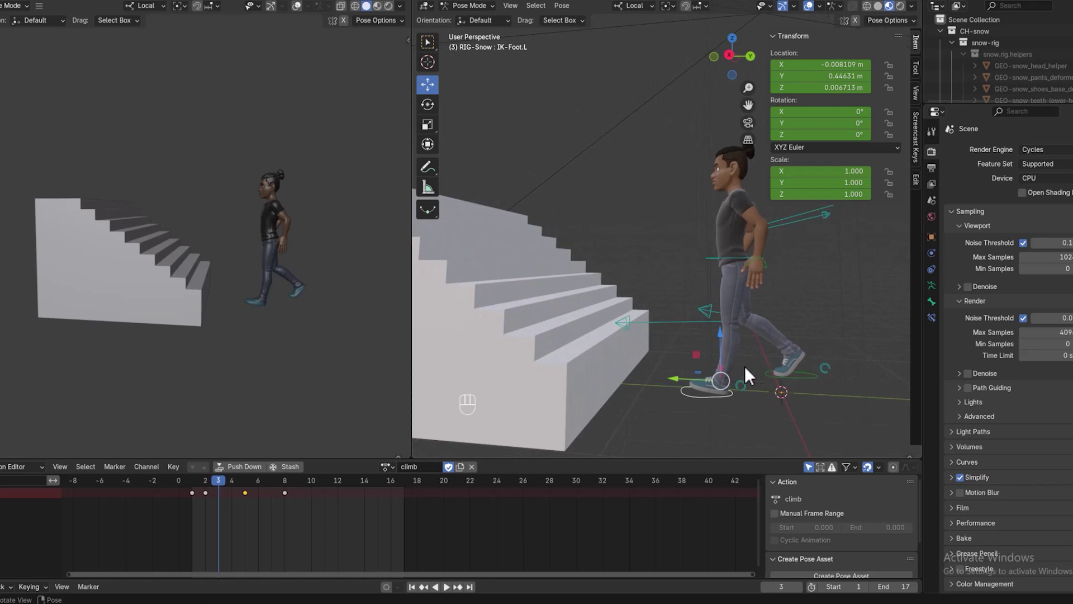
left_click(744, 383)
key("alt")
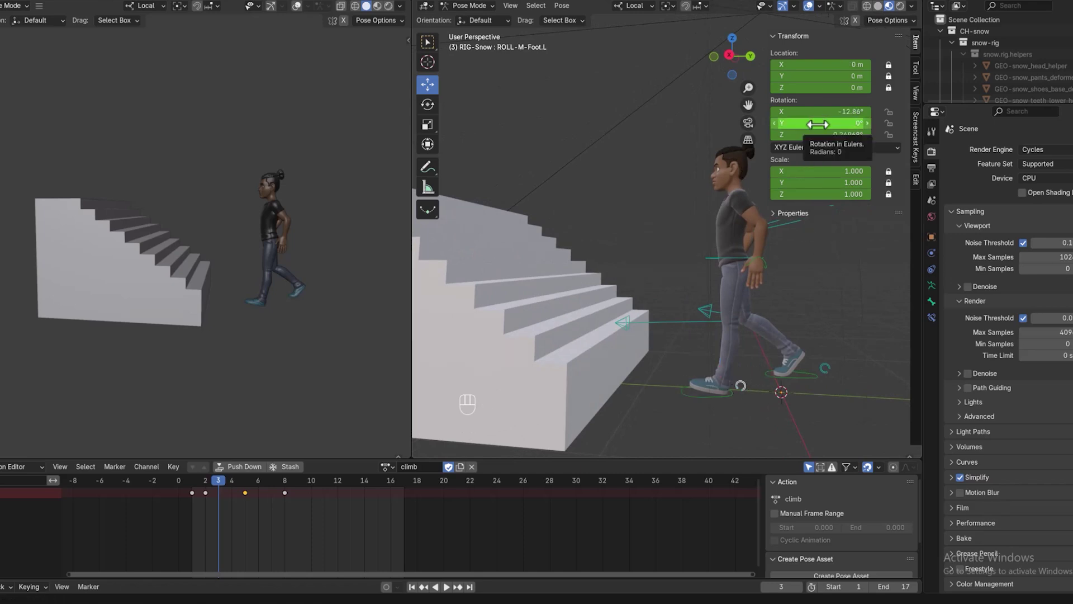
key("BackSpace")
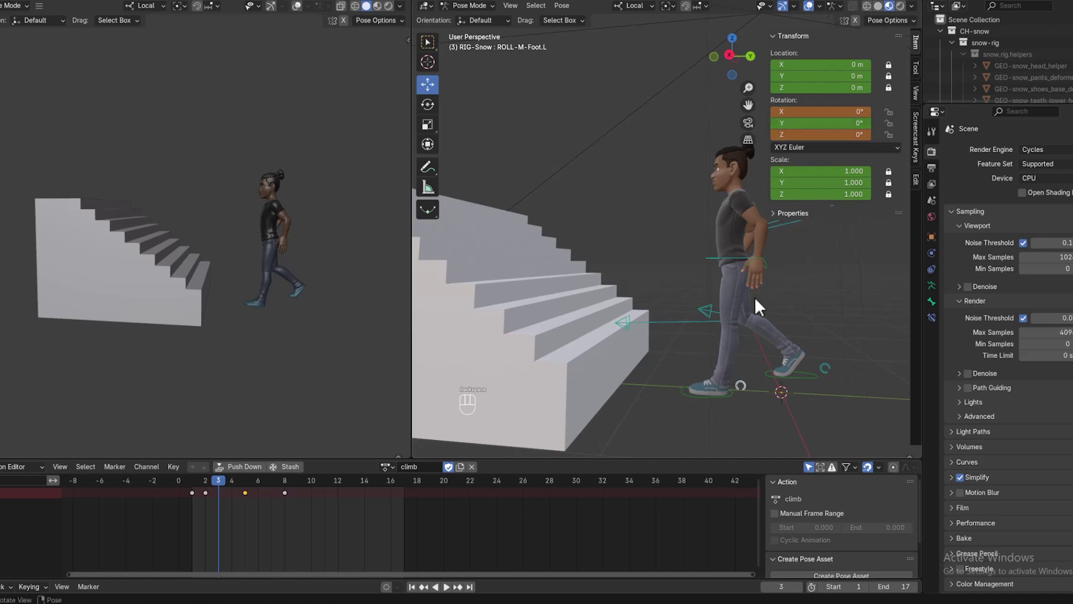
Lower the torso control slightly towards the stairs and bring the left wrist IK control forward beside the hip
left_click(735, 259)
left_click_drag(737, 263, 731, 274)
left_click(758, 265)
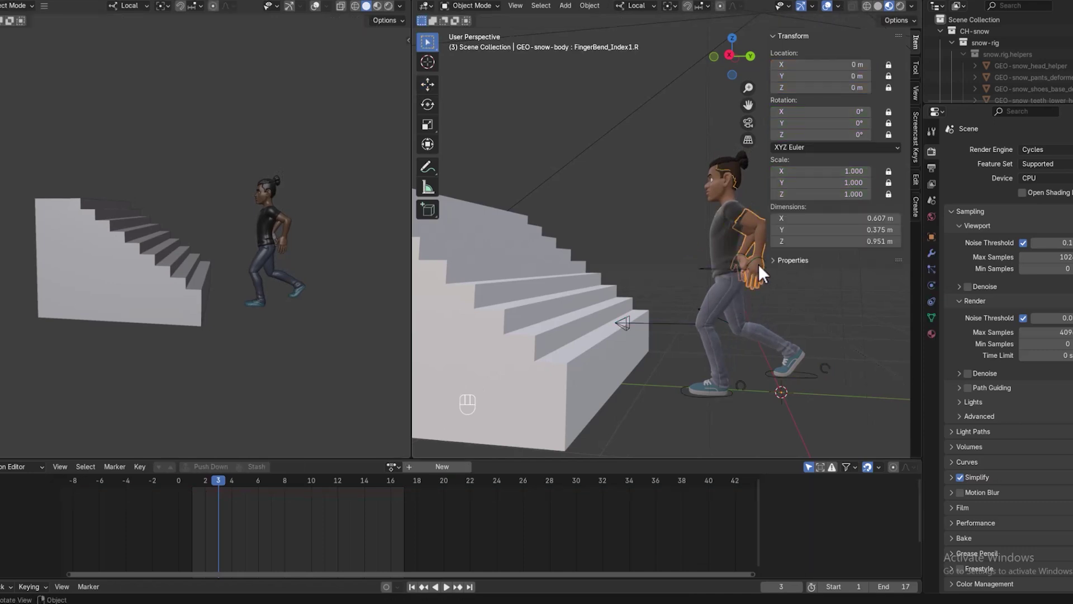
left_click(756, 261)
left_click_drag(754, 261, 730, 273)
Move the right wrist IK control forward to about X -0.37, Y -0.27, Z 0.51 m and rotate it to about 58° in X
middle_click_drag(742, 280, 808, 262)
middle_click_drag(762, 291, 641, 293)
left_click(609, 285)
key("g")
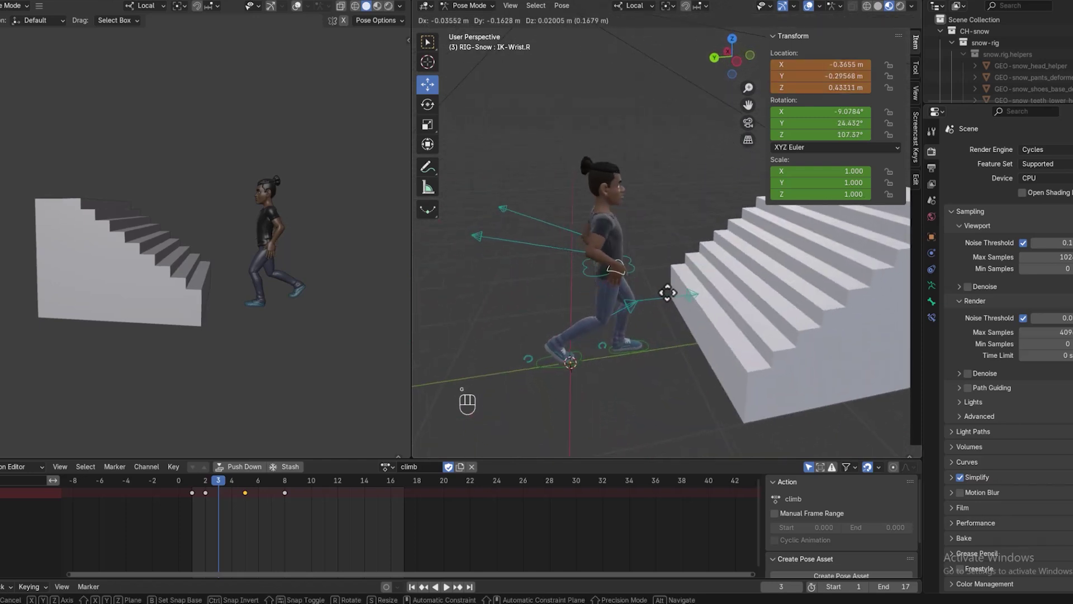
left_click(678, 293)
key("r")
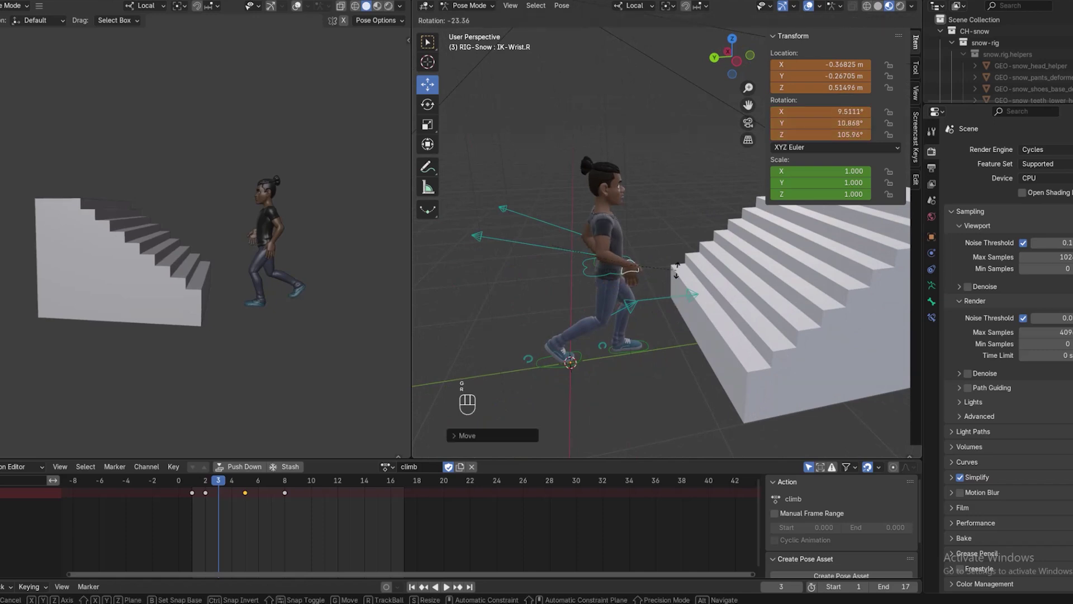
left_click(648, 268)
Keyframe the pose on all rig controls at frame 3 and scrub between frames 2 and 5 to check the motion
middle_click_drag(632, 328, 820, 330)
scroll(820, 331, "down", 3)
key("a")
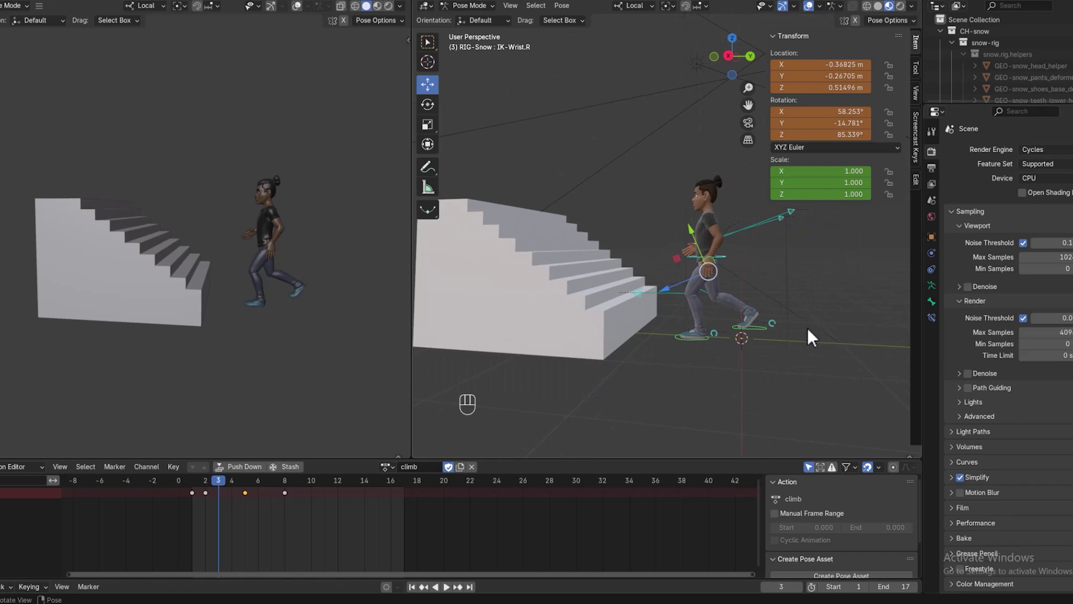
key("i")
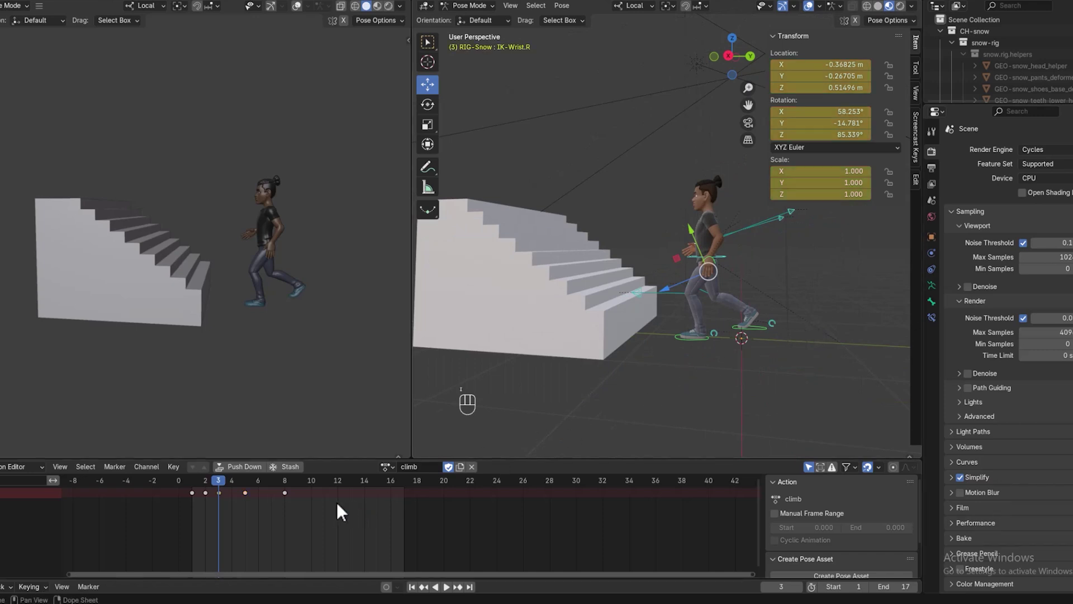
mouse_move(223, 479)
left_mouse_down()
mouse_move(204, 482)
mouse_move(280, 482)
mouse_move(206, 492)
mouse_move(269, 491)
mouse_move(207, 484)
left_mouse_up()
mouse_move(231, 485)
left_mouse_down()
mouse_move(245, 484)
mouse_move(211, 484)
mouse_move(242, 486)
mouse_move(219, 487)
mouse_move(233, 485)
left_mouse_up()
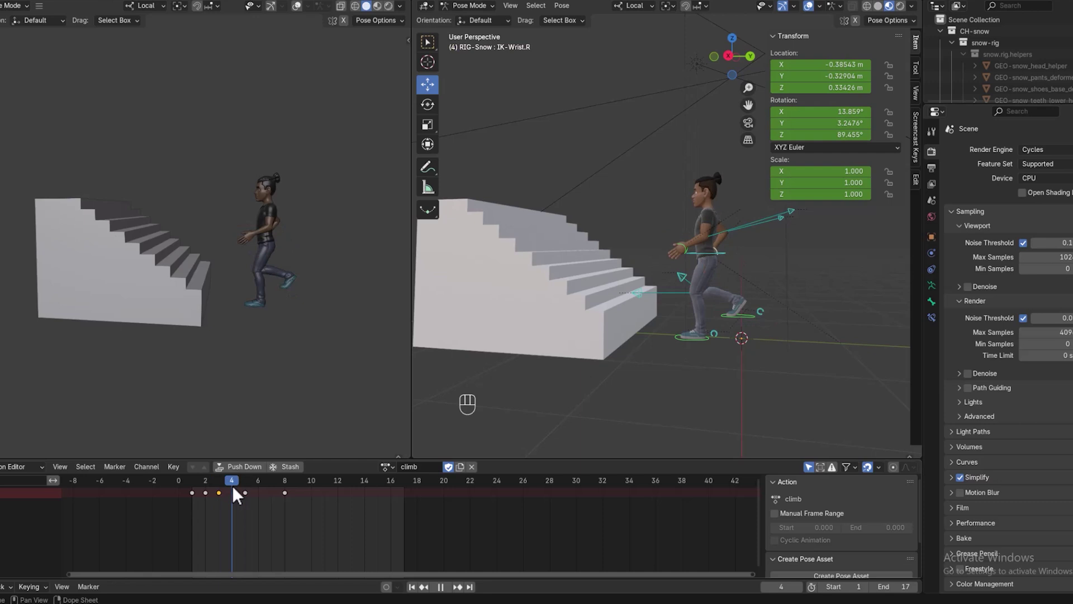
left_click_drag(233, 485, 243, 484)
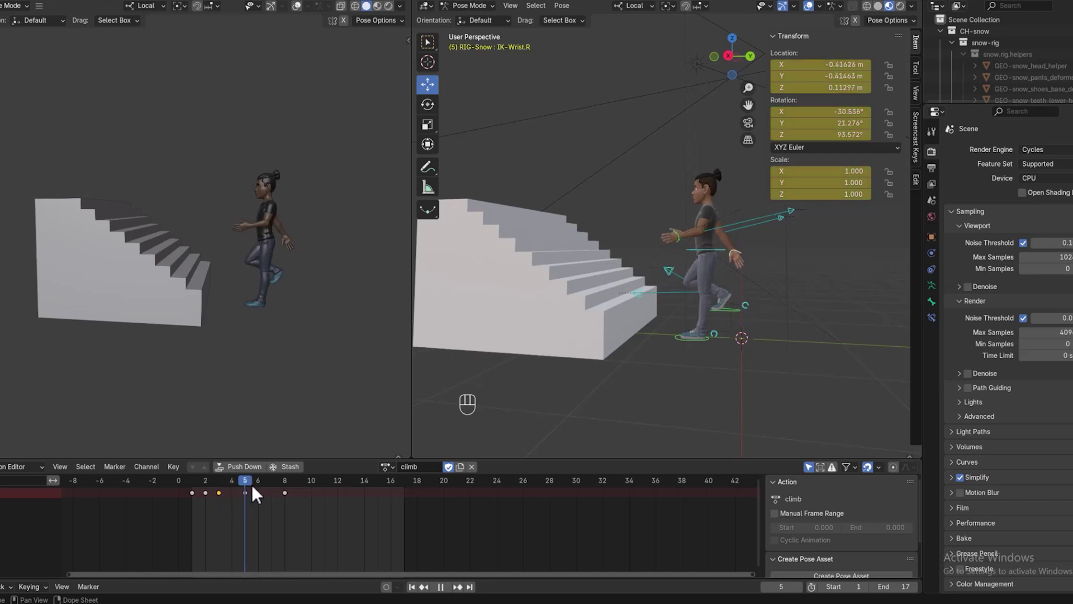
left_click_drag(252, 484, 226, 491)
Shift the keyframe at frame 3 to frame 4 and scrub to frame 5 to check the timing
left_click(244, 494)
left_click_drag(243, 494, 219, 491)
key("g")
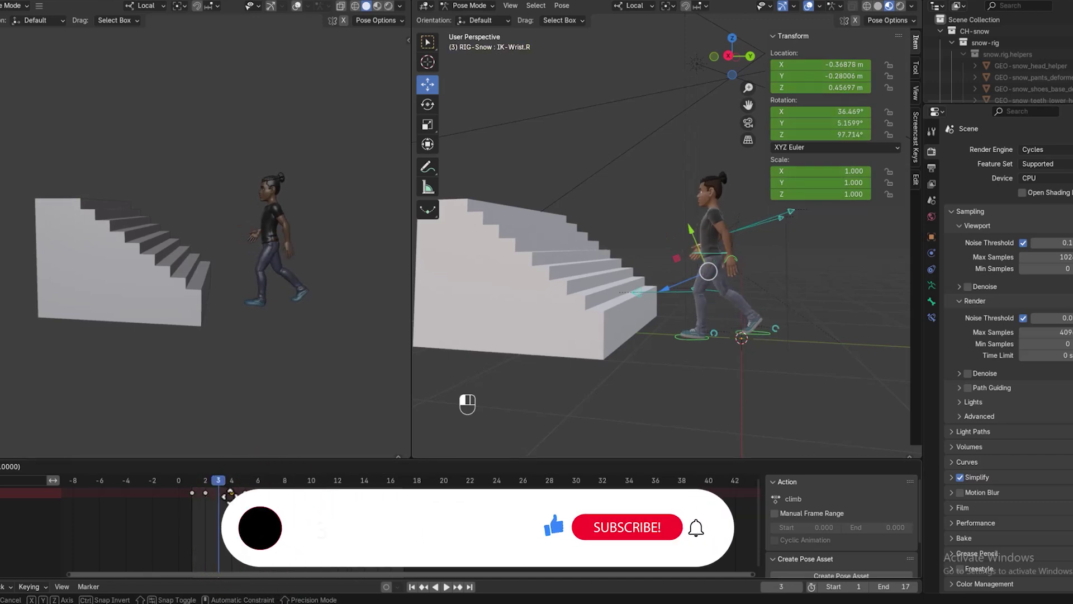
left_click(231, 496)
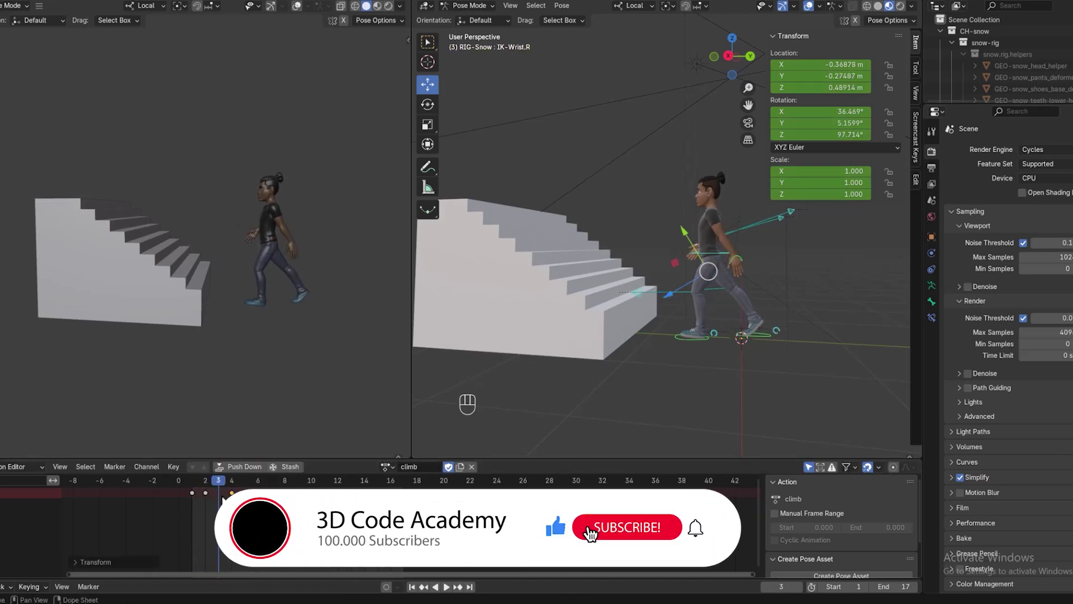
left_click_drag(222, 479, 250, 484)
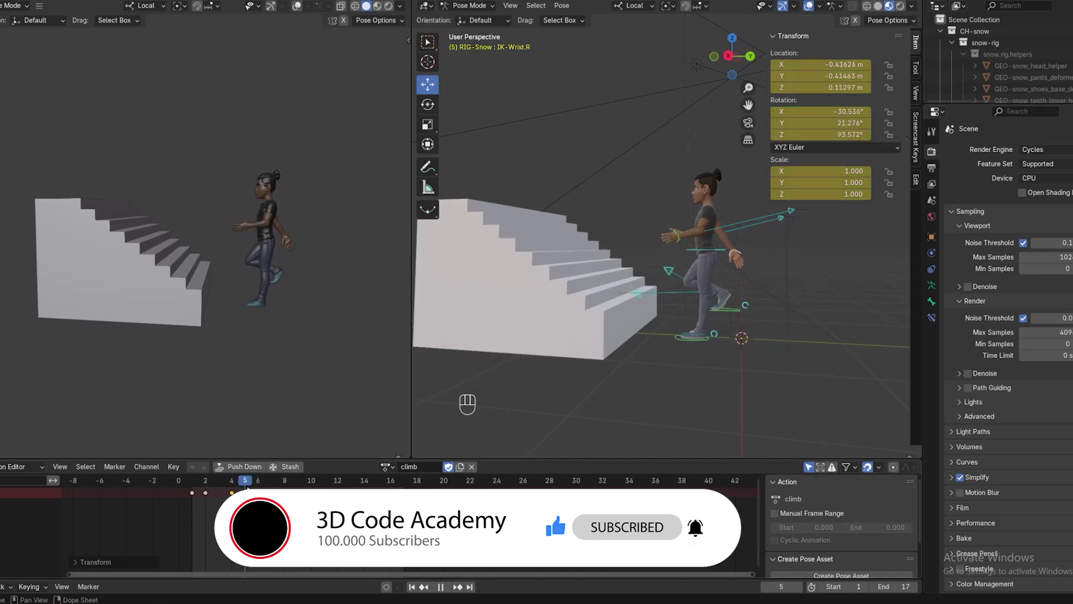
At frame 6, move the right foot IK control over the first step to about X -0.17, Y 1.09, Z 0.52 m
left_click_drag(253, 485, 268, 481)
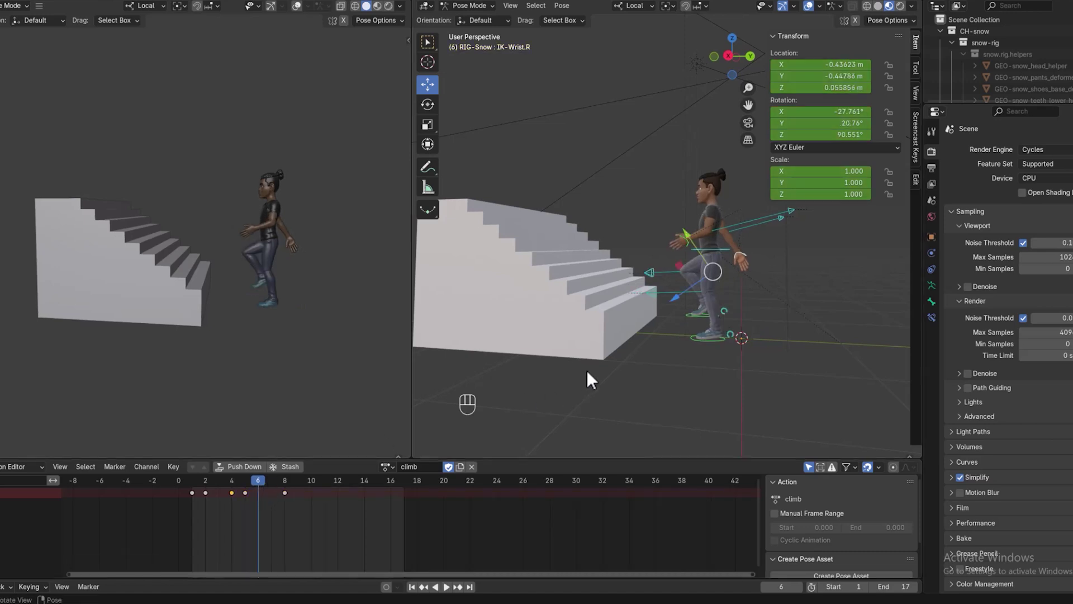
left_click(697, 321)
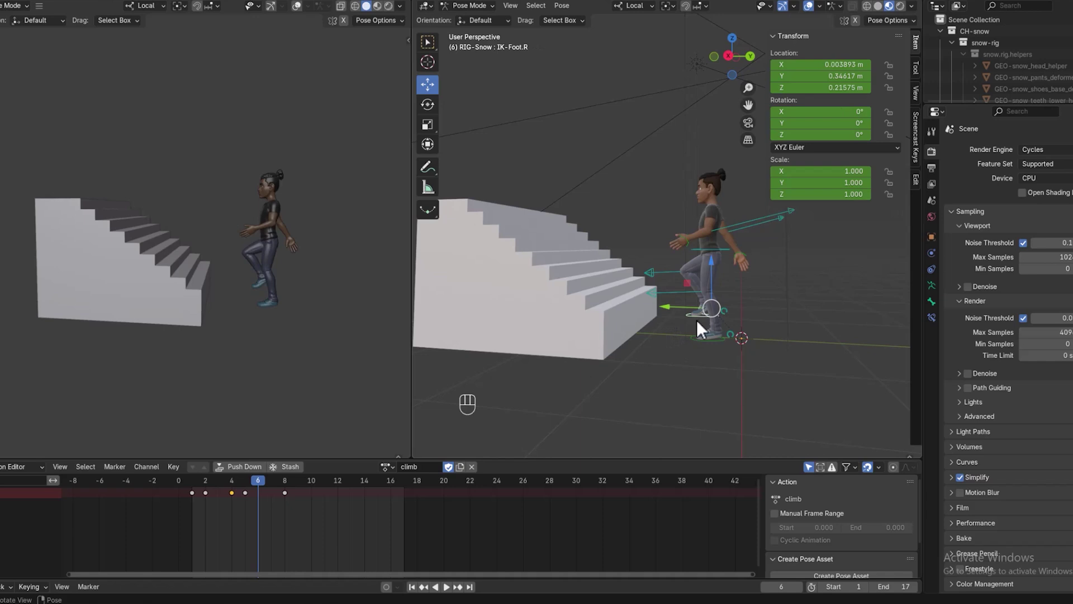
key("g")
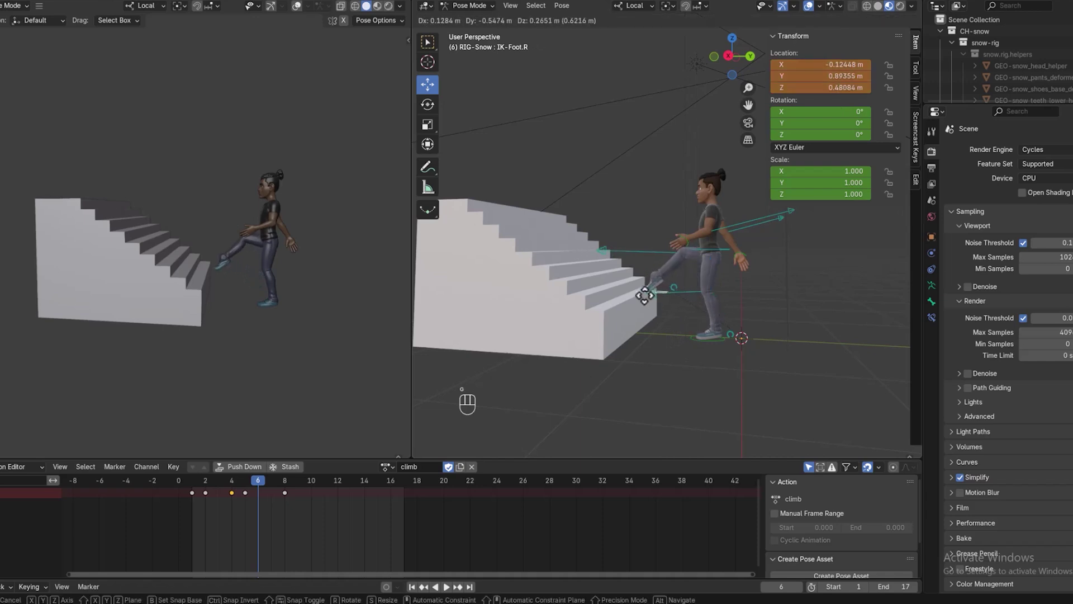
left_click(644, 280)
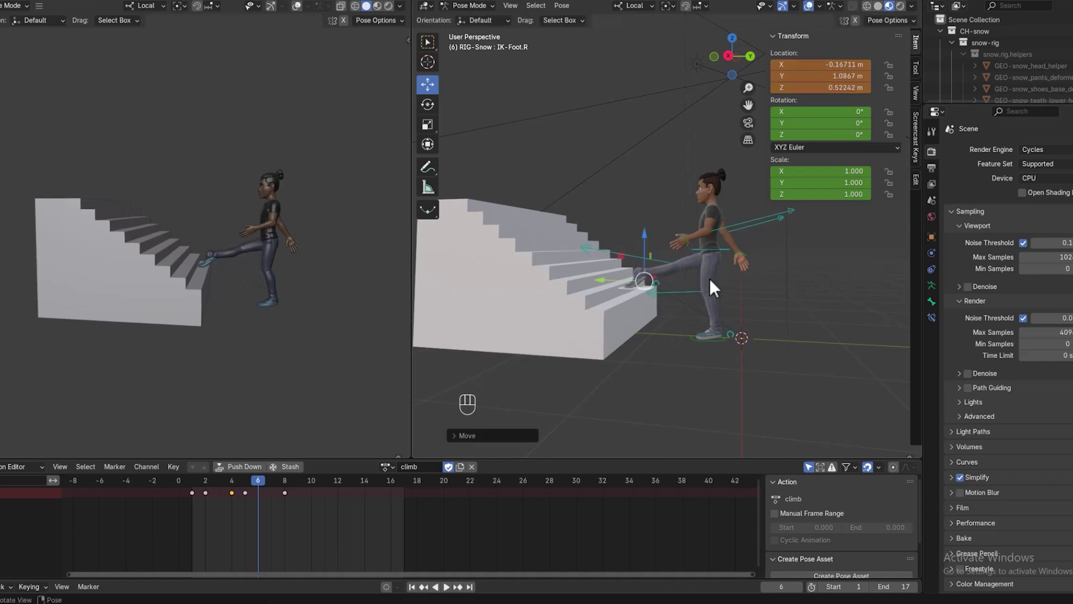
Shift the torso control towards the stairs to about X 0.05, Y -0.02, Z 0.56 m
left_click(712, 249)
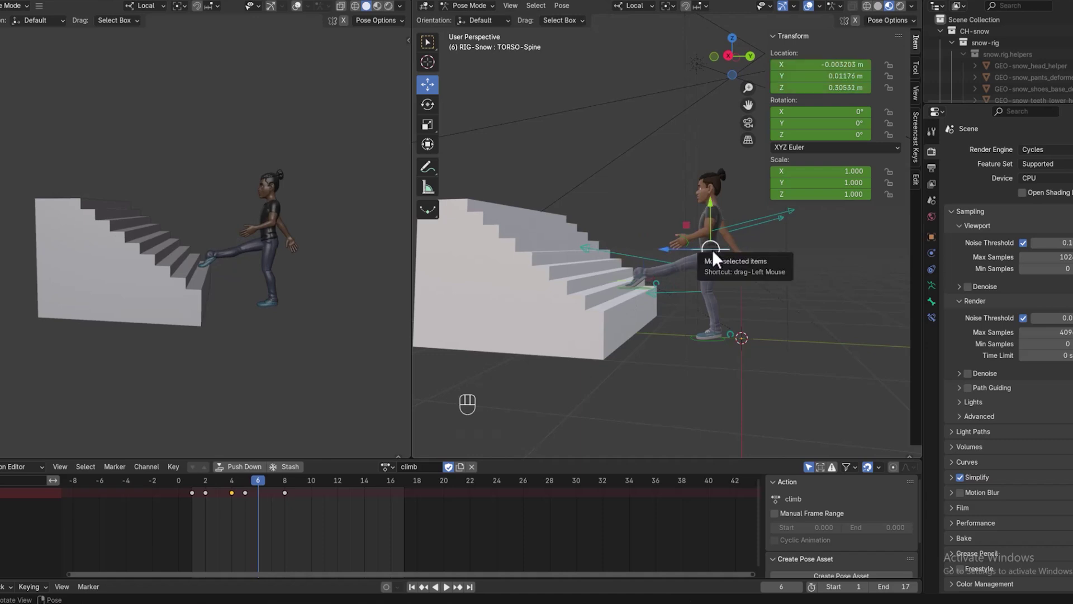
key("g")
left_click(689, 252)
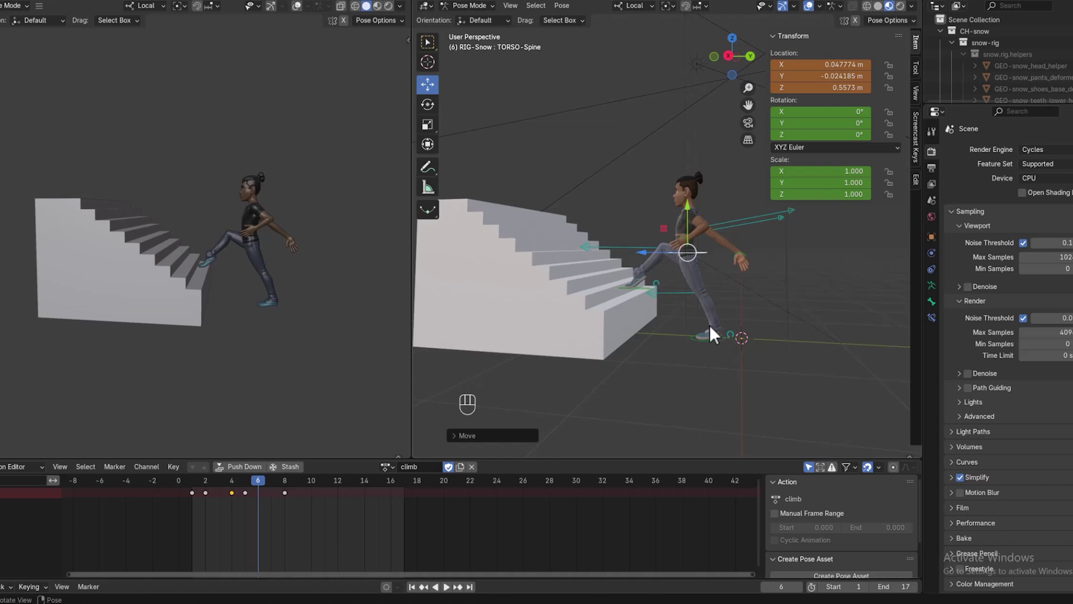
Reset the rotation of the right foot's roll control to 0° while keeping XYZ Euler as its rotation mode
left_click(656, 281)
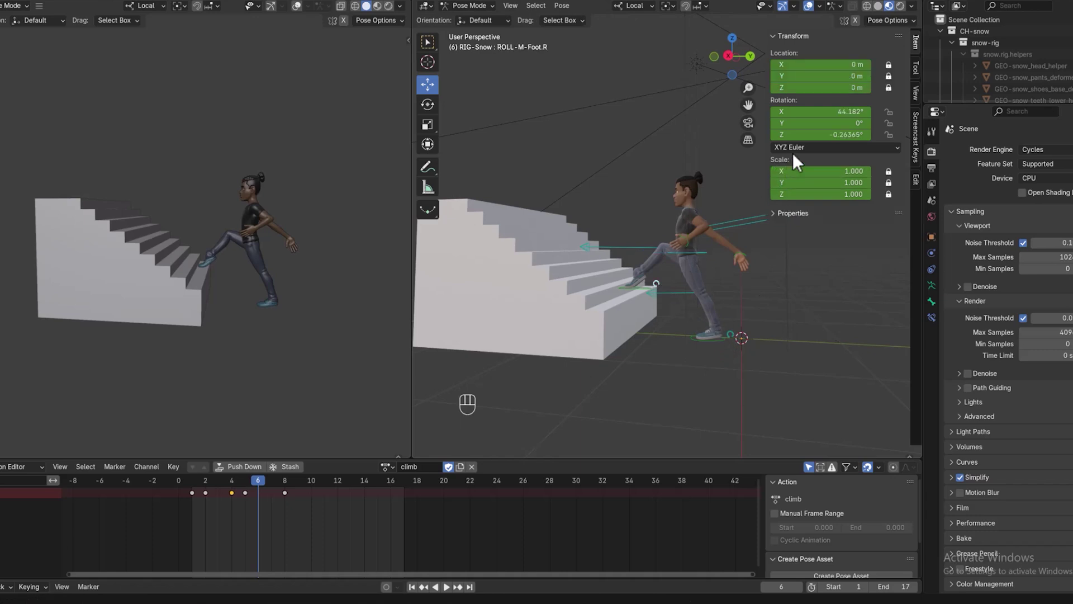
key("BackSpace")
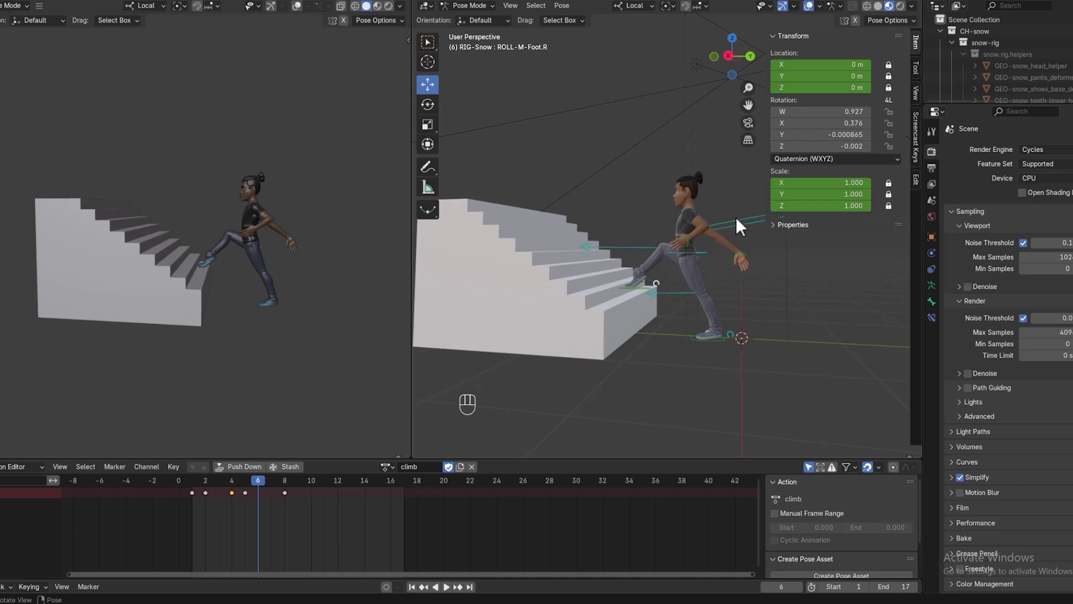
key("ctrl+z")
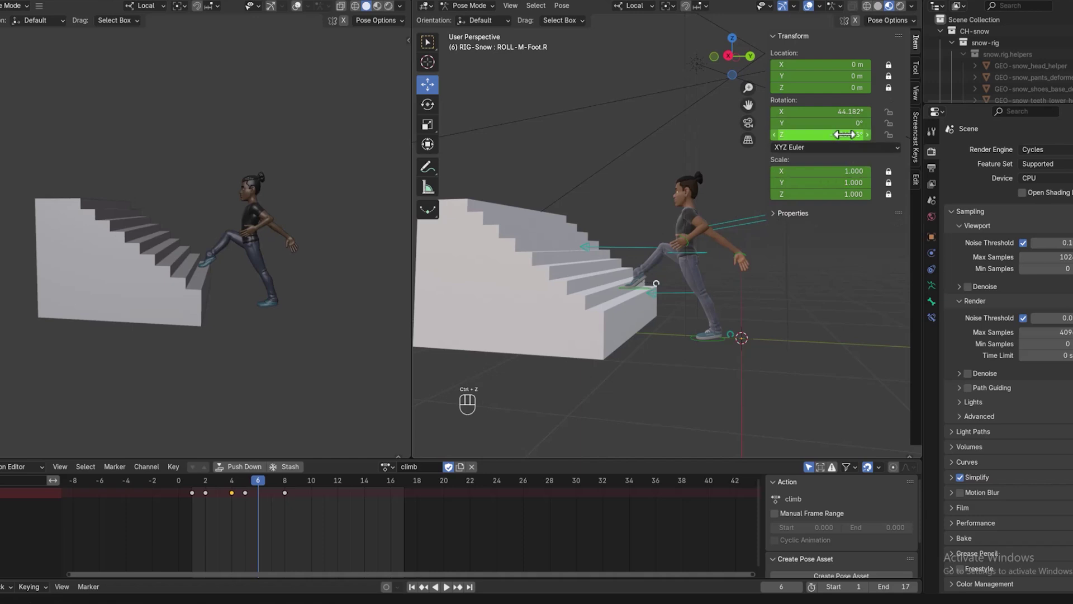
key("BackSpace")
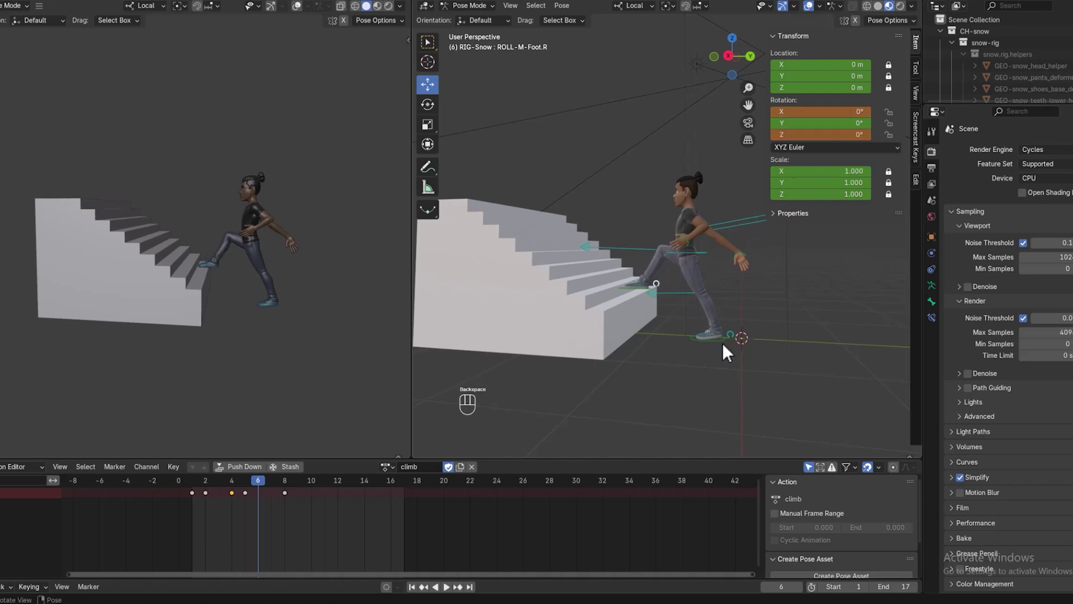
Centre the right foot IK control on the first step and lower it onto the tread at about X -0.04, Y 1.11, Z 0.44 m
middle_click_drag(700, 277, 724, 360)
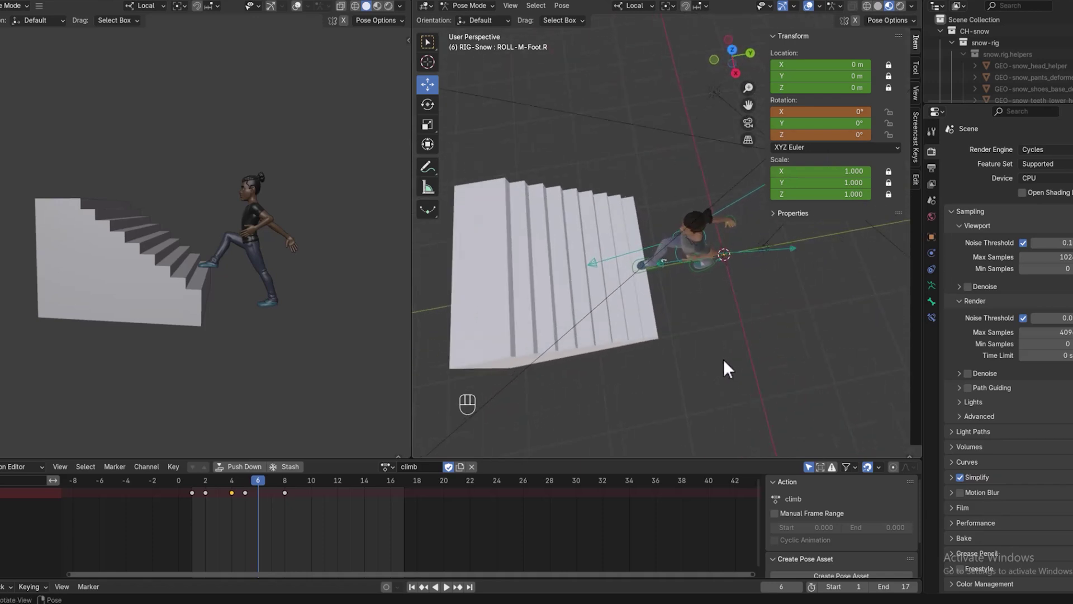
key("KP_7")
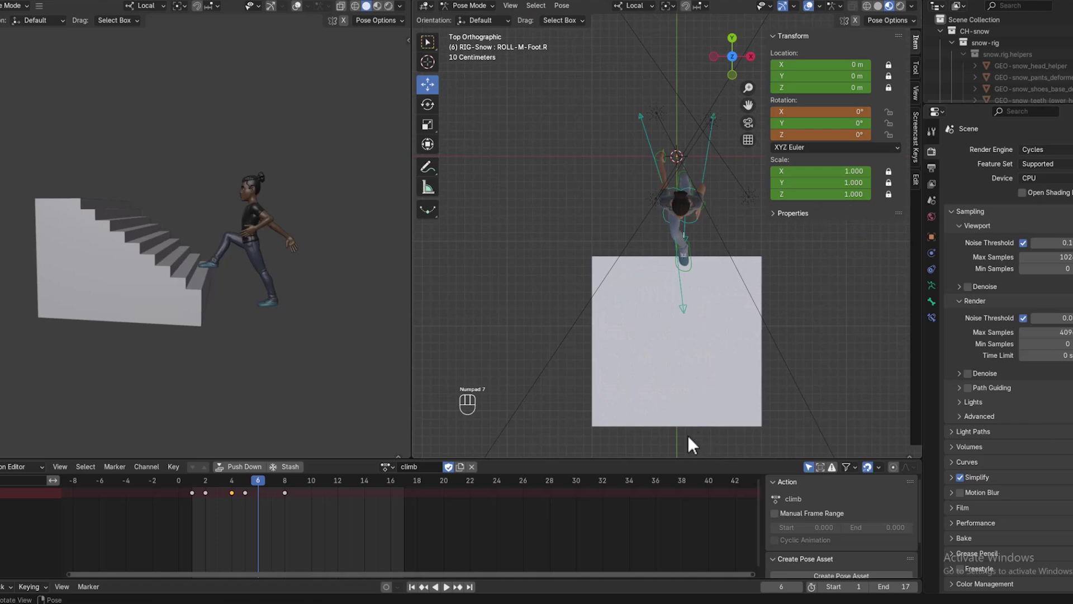
left_click(689, 245)
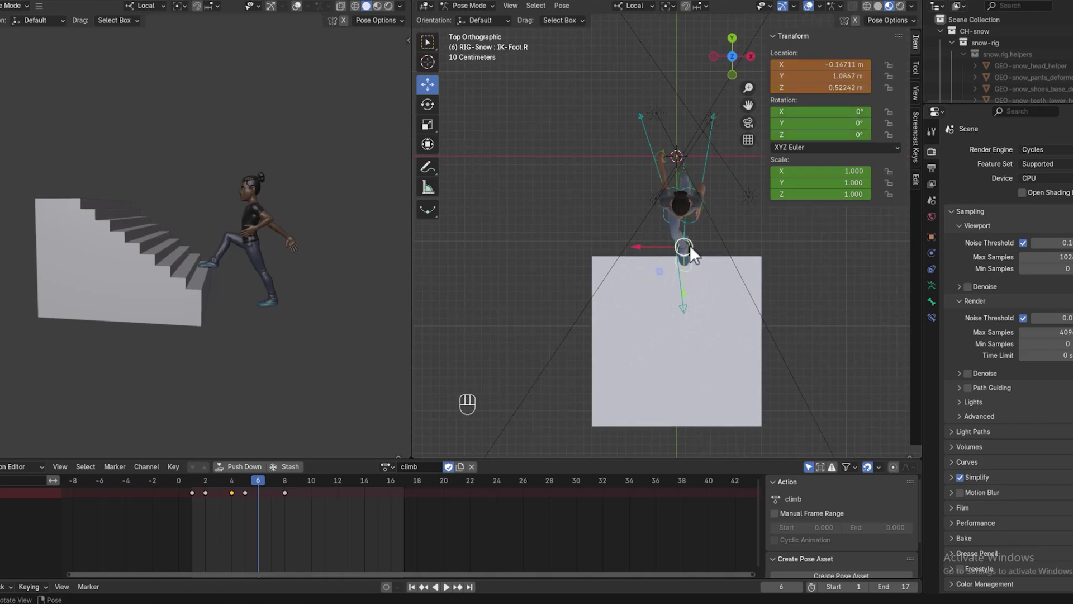
key("g")
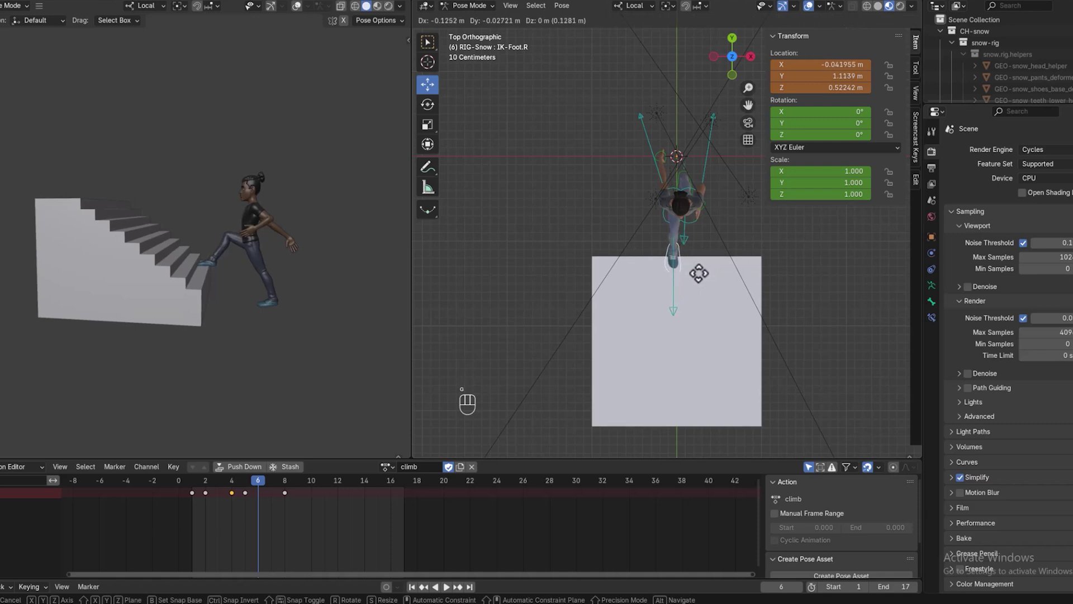
left_click(699, 272)
middle_click_drag(698, 273, 641, 148)
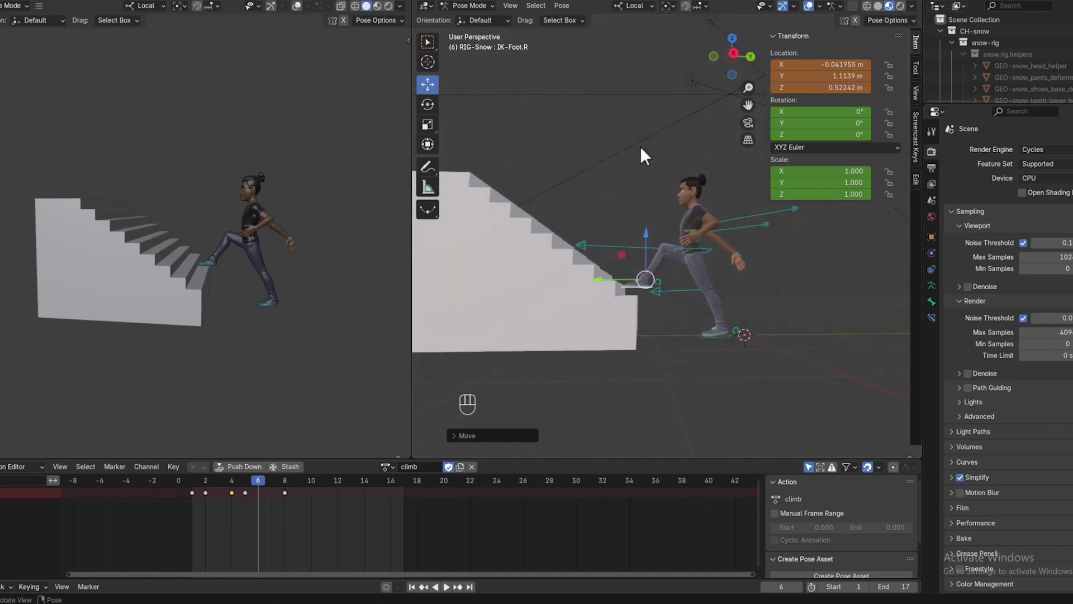
key("g")
key("z")
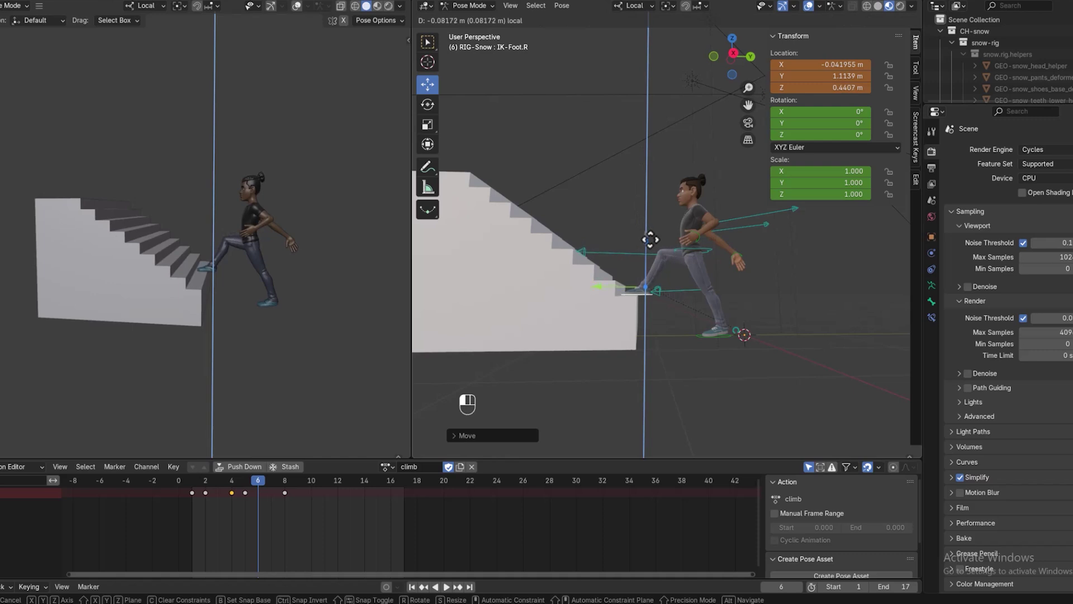
left_click(650, 240)
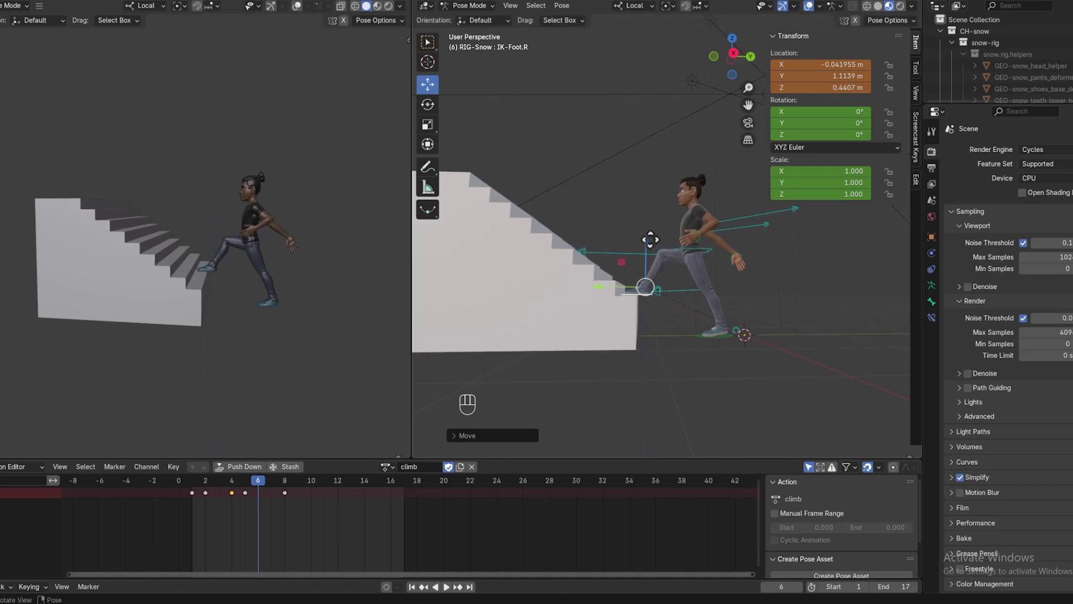
Lower the left wrist IK control beside the hip to about X 0.53, Y -0.33, Z 0.60 m and rotate it to about 15° in X
left_click(660, 343)
mouse_move(660, 343)
middle_mouse_down()
mouse_move(652, 348)
mouse_move(649, 324)
mouse_move(666, 356)
mouse_move(651, 371)
mouse_move(630, 355)
mouse_move(649, 378)
mouse_move(647, 349)
middle_mouse_up()
left_click(691, 233)
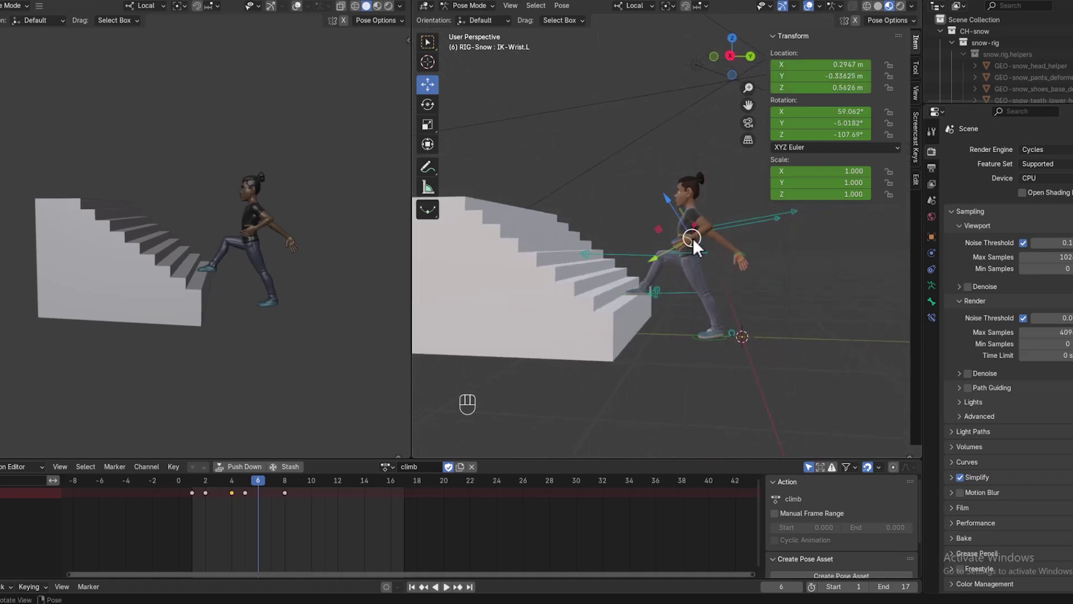
key("g")
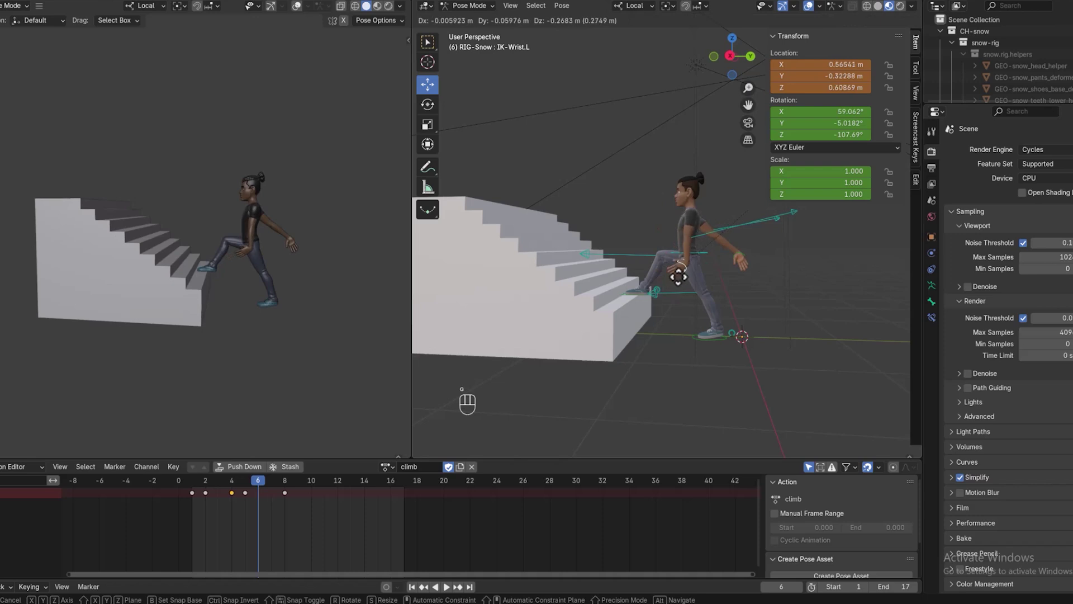
left_click(681, 273)
key("r")
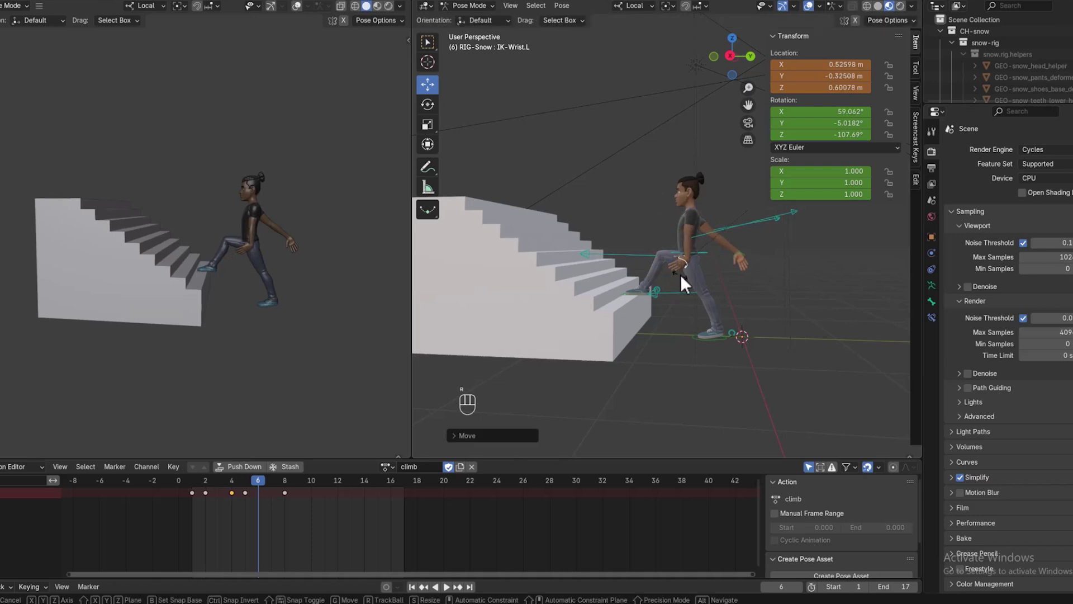
left_click(694, 282)
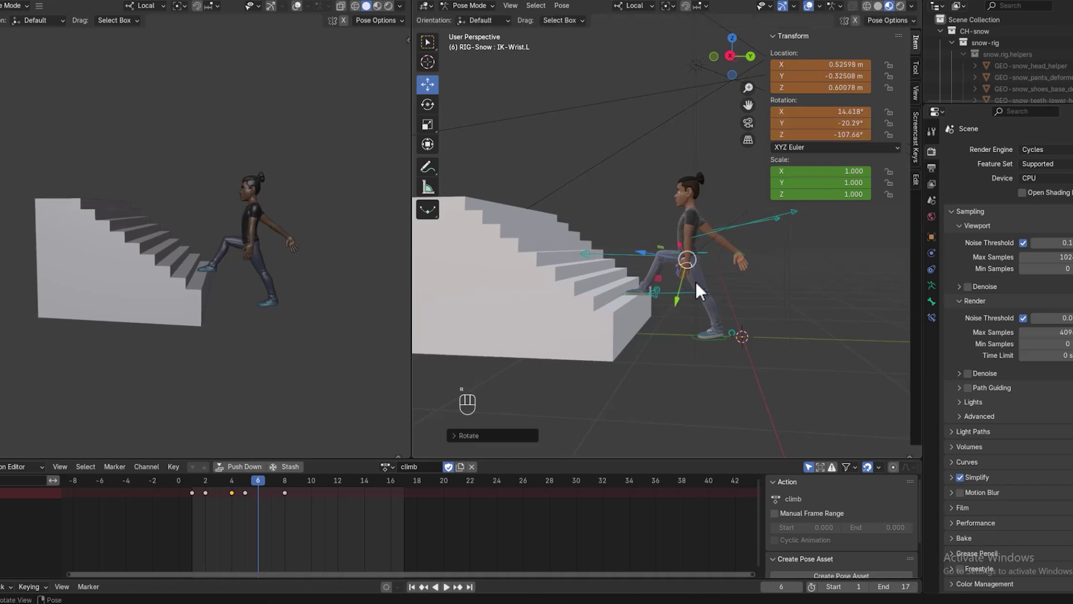
Move the left wrist IK control to about X 0.47, Y -0.31, Z 0.66 m and the right one to about X -0.43, Y -0.46, Z 0.46 m
key("g")
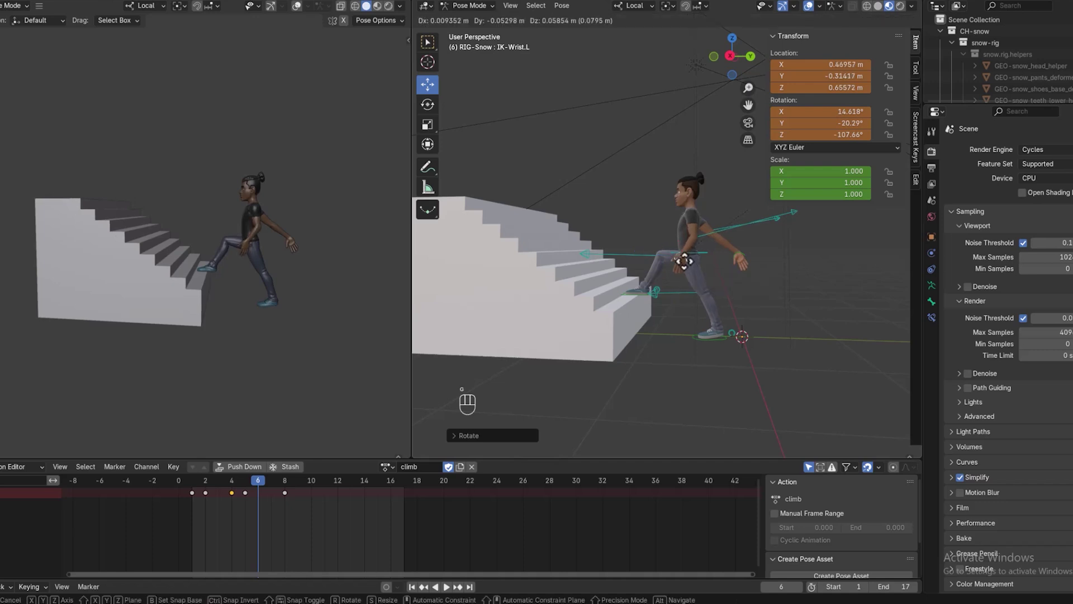
left_click(682, 258)
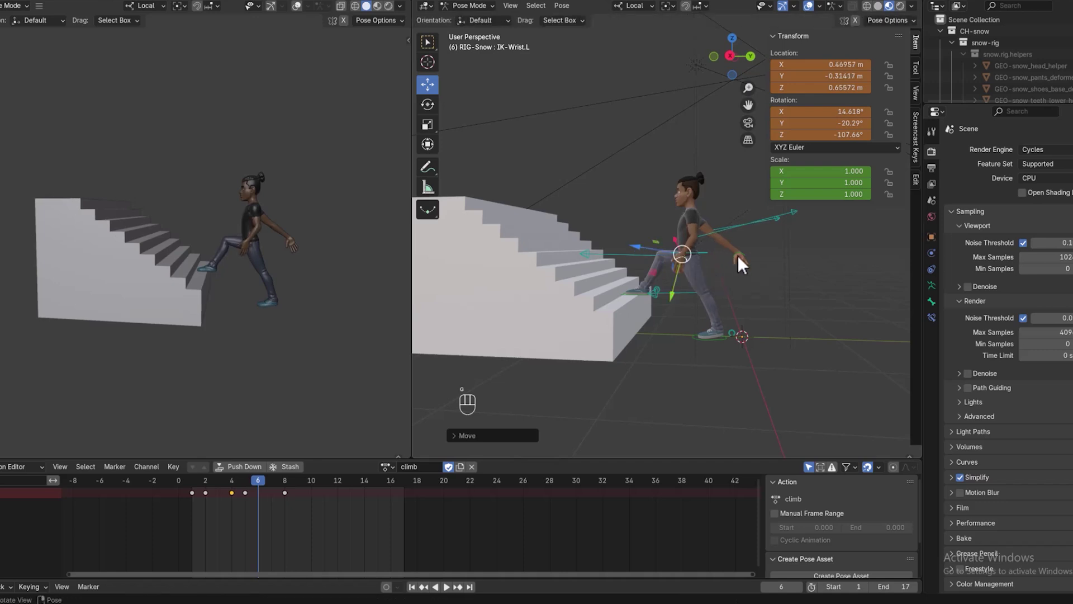
left_click(737, 255)
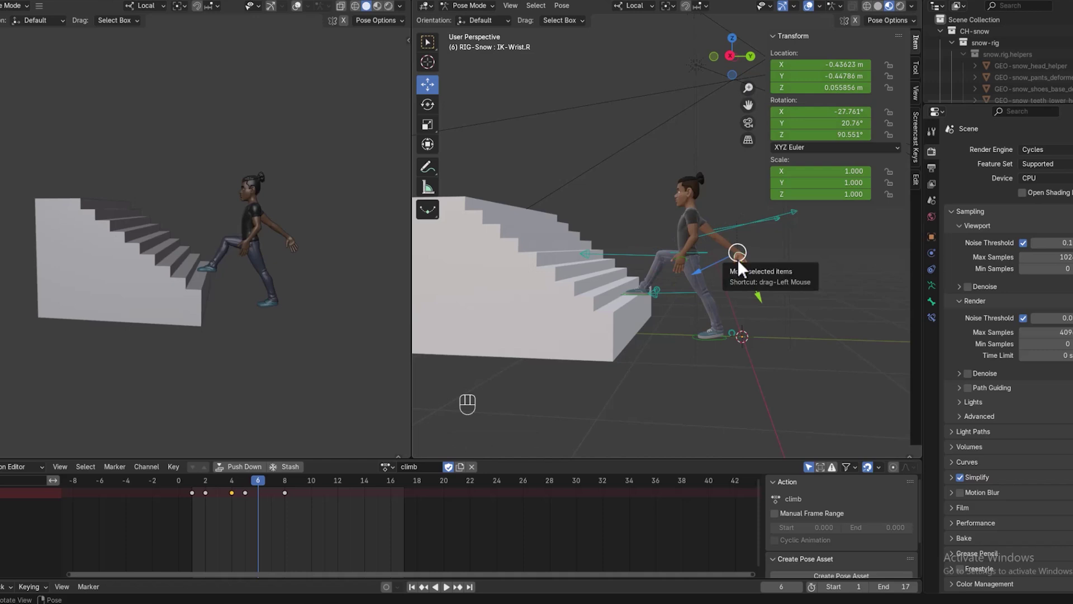
key("g")
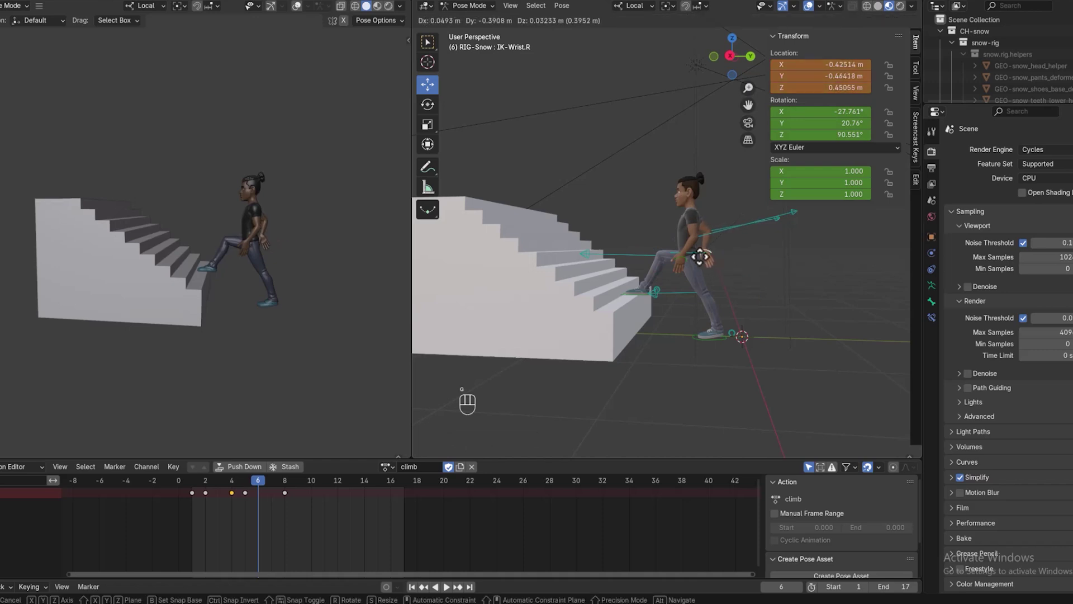
left_click(699, 256)
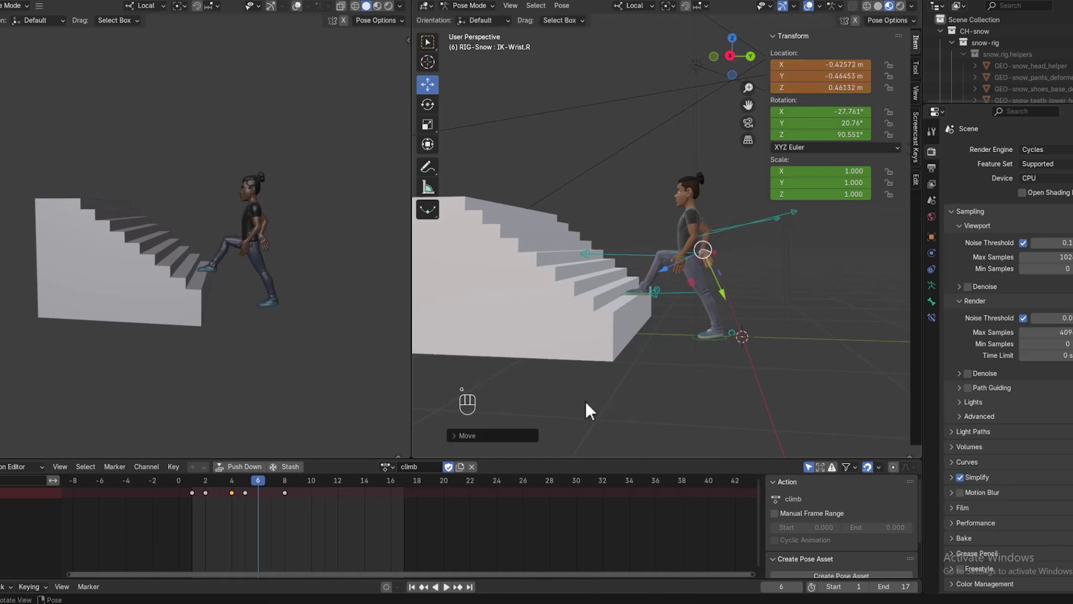
Keyframe the stepping pose for all of the rig's controls at frame 6
middle_click_drag(707, 300, 763, 283)
key("i")
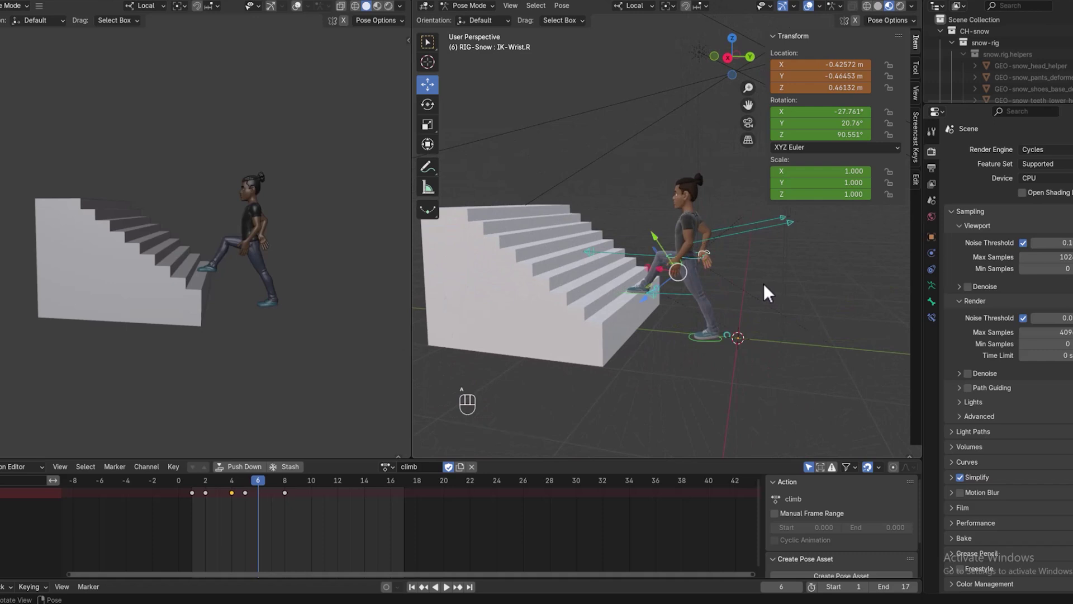
key("ctrl+z")
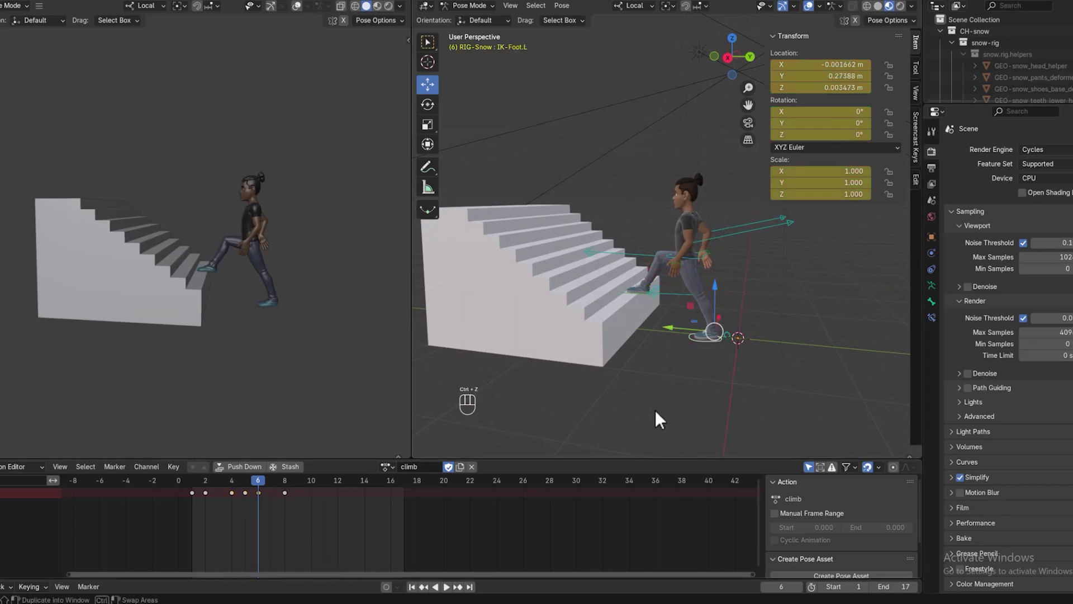
Check the animation with a brief playback, and go to frame 5 with the left foot IK control selected
key("space")
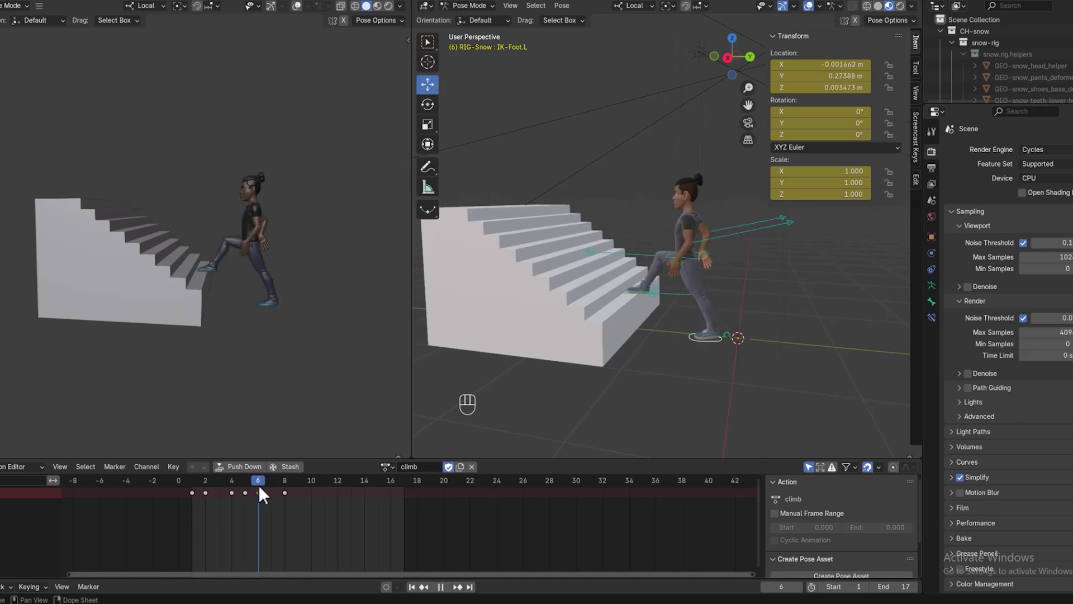
key("space")
left_click(241, 480)
left_click(675, 380)
left_click(681, 342)
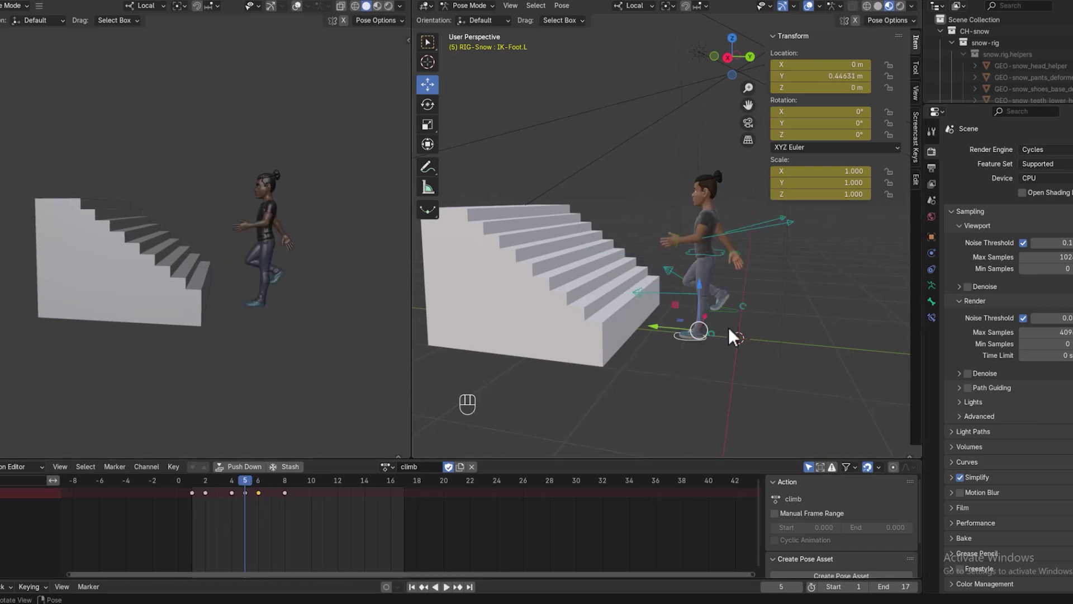
Copy the left foot IK control's Y location, 0.446311 m, from frame 5 and paste it into the same control at frame 6
left_click(827, 71)
key("ctrl+c")
key("ctrl")
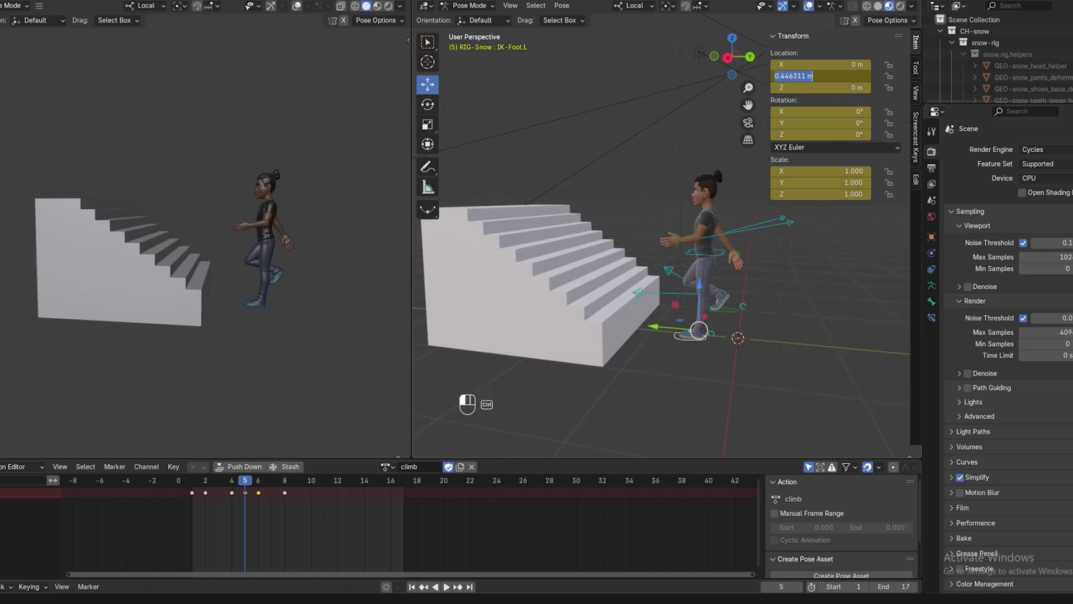
left_click(259, 489)
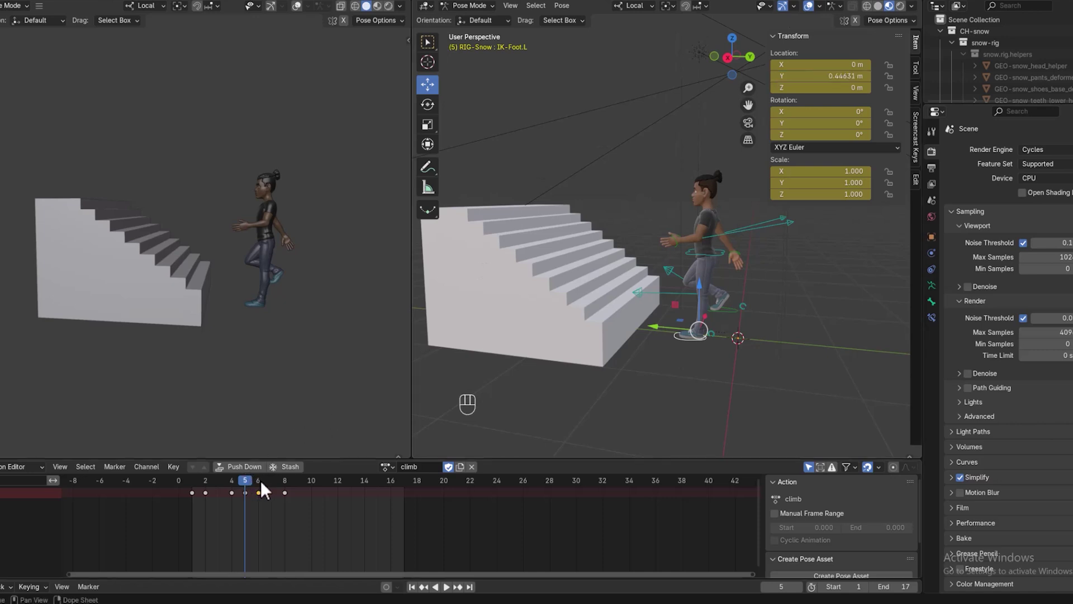
left_click(257, 481)
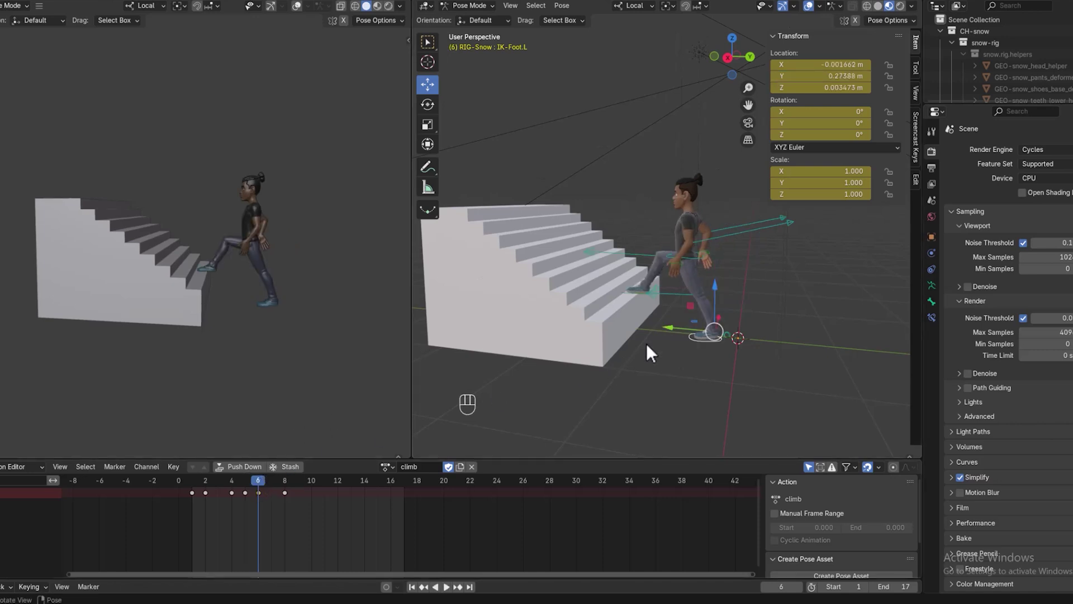
left_click(849, 77)
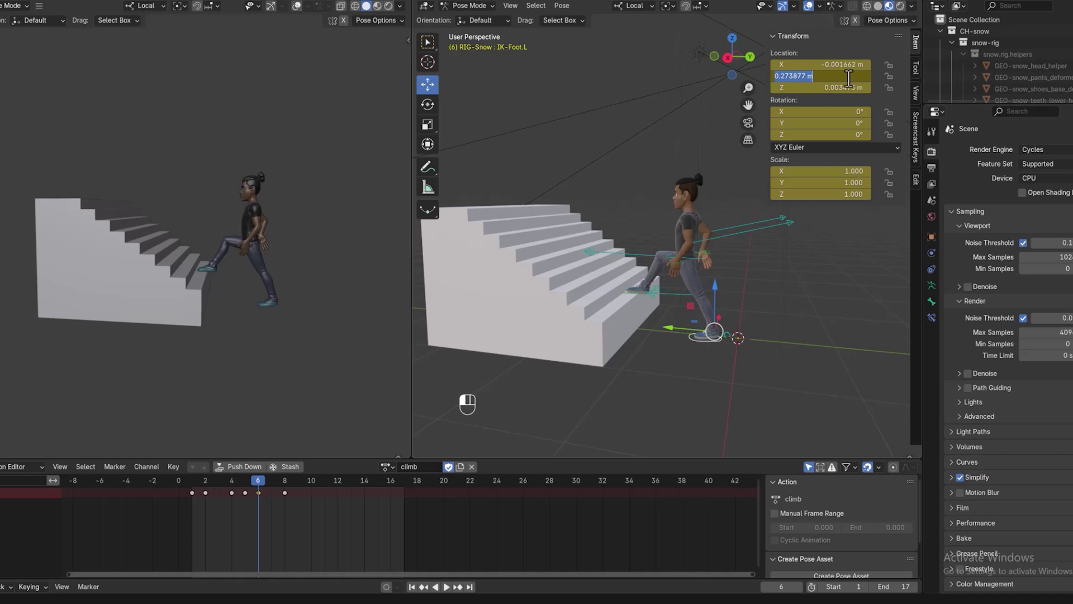
key("ctrl")
key("ctrl+v")
key("Return")
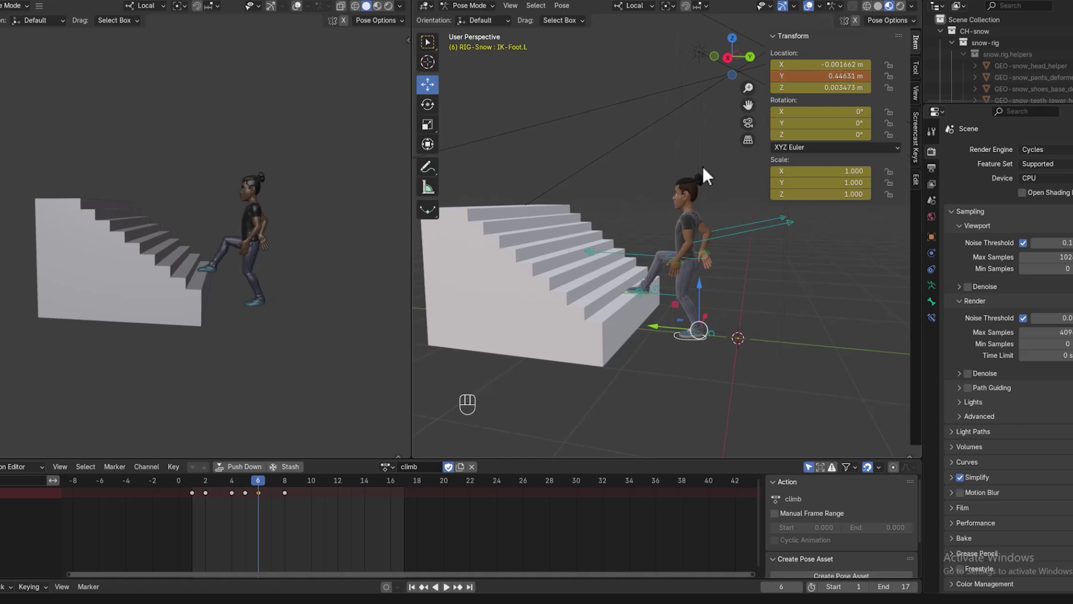
Raise the torso spine control at frame 6 to a local Y location of about 0.028 m
left_click(652, 351)
left_click(692, 256)
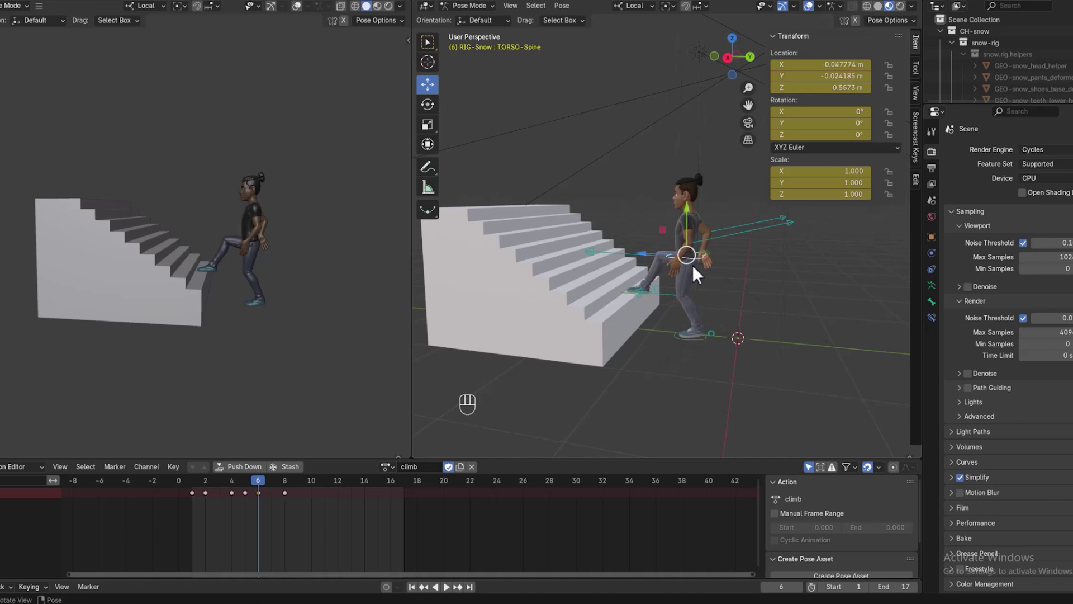
left_click_drag(686, 207, 682, 201)
mouse_move(715, 404)
middle_mouse_down()
mouse_move(669, 391)
mouse_move(730, 392)
middle_mouse_up()
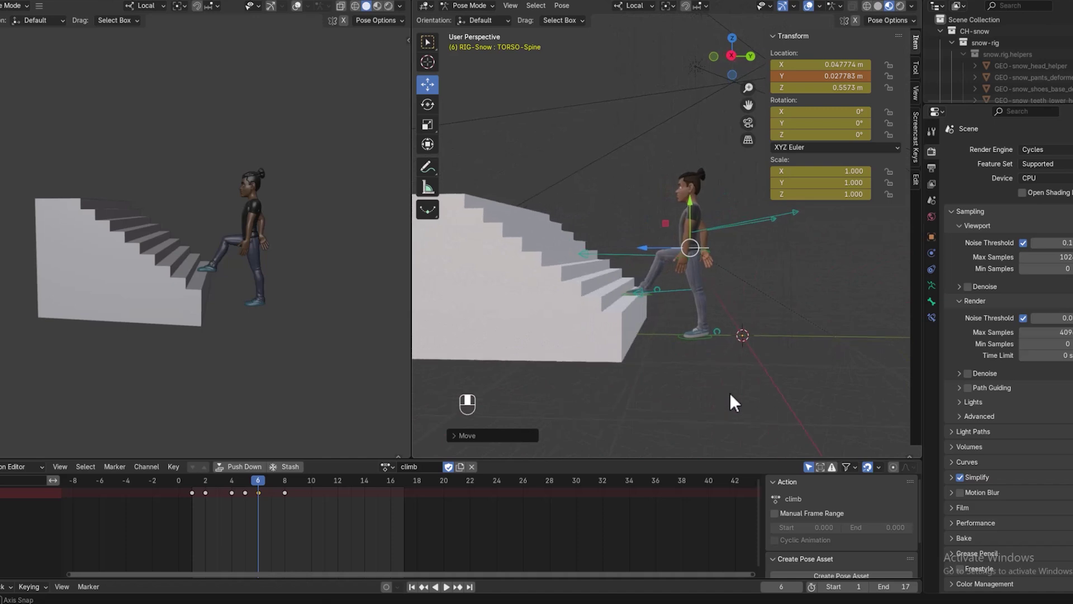
Reset the rotation of the left foot's roll control to 0° on all axes at frame 6
left_click(722, 331)
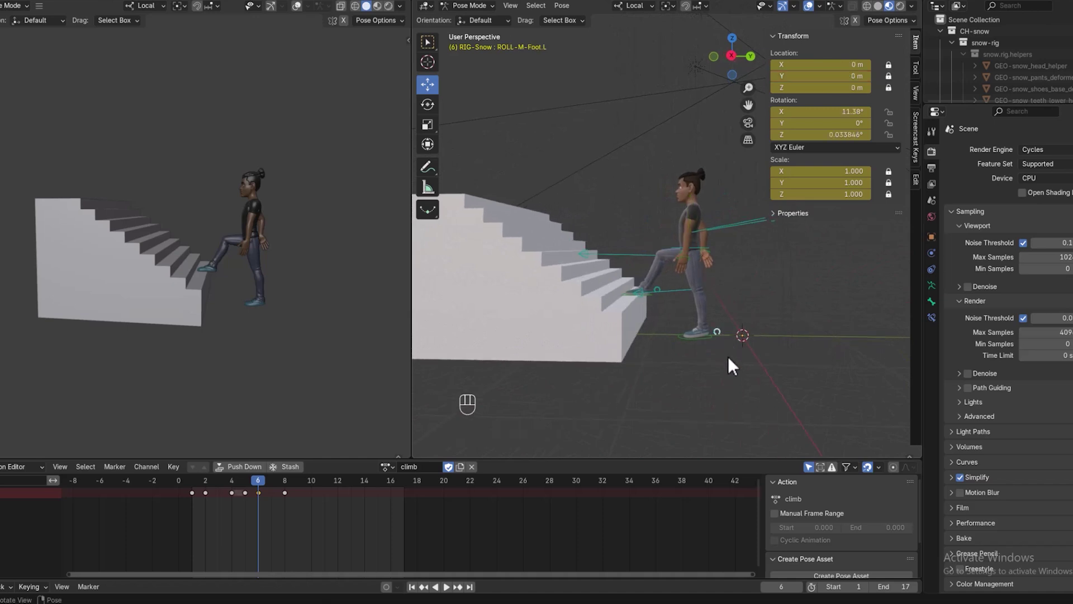
key("alt")
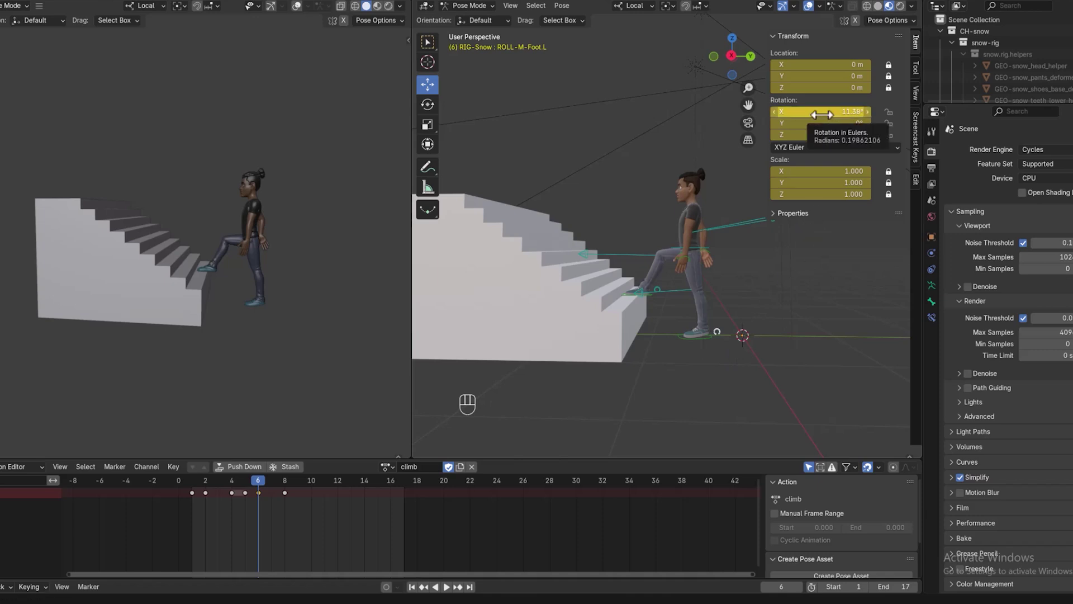
key("BackSpace")
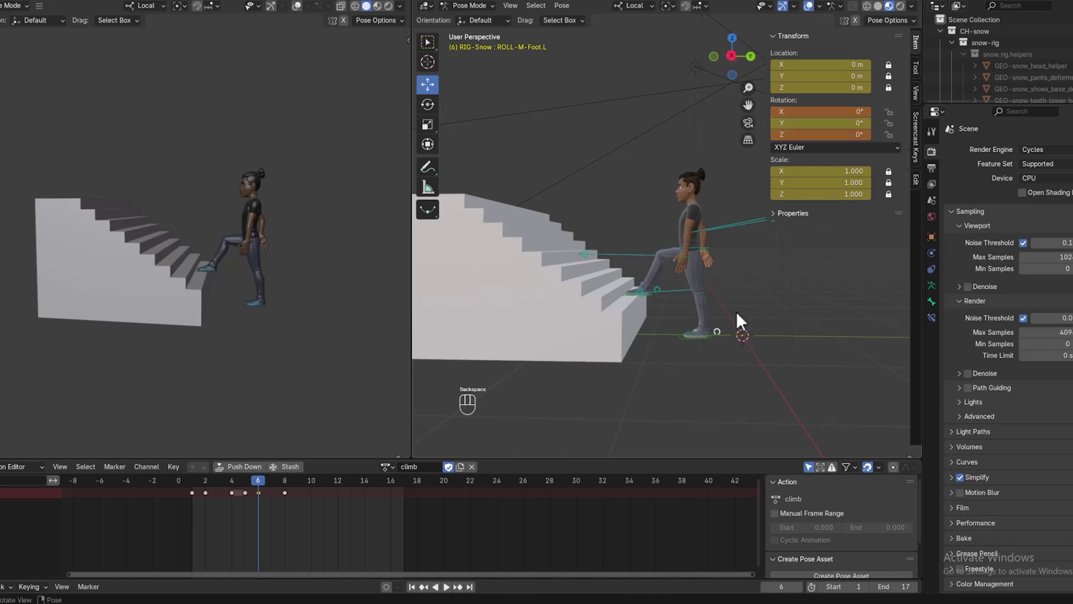
Raise the torso spine control slightly more at frame 6, to a local Y location of about 0.069 m
left_click(695, 248)
left_click_drag(689, 199, 688, 193)
left_click_drag(689, 194, 686, 246)
Move the left wrist IK control at frame 6 to about X 0.387, Y -0.313, Z 0.669 m and check the pose
left_click(684, 257)
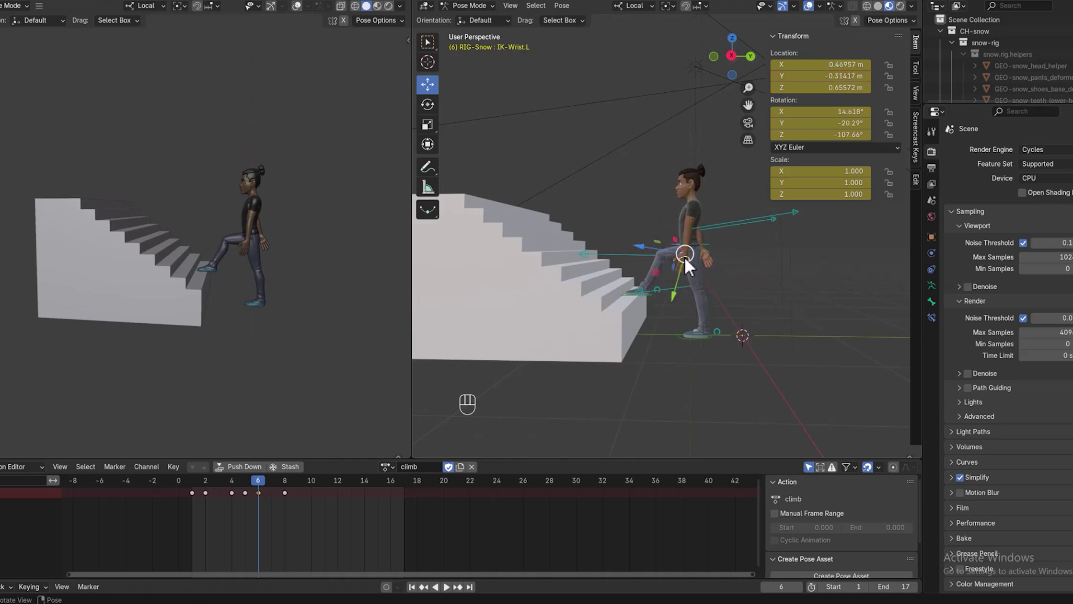
key("g")
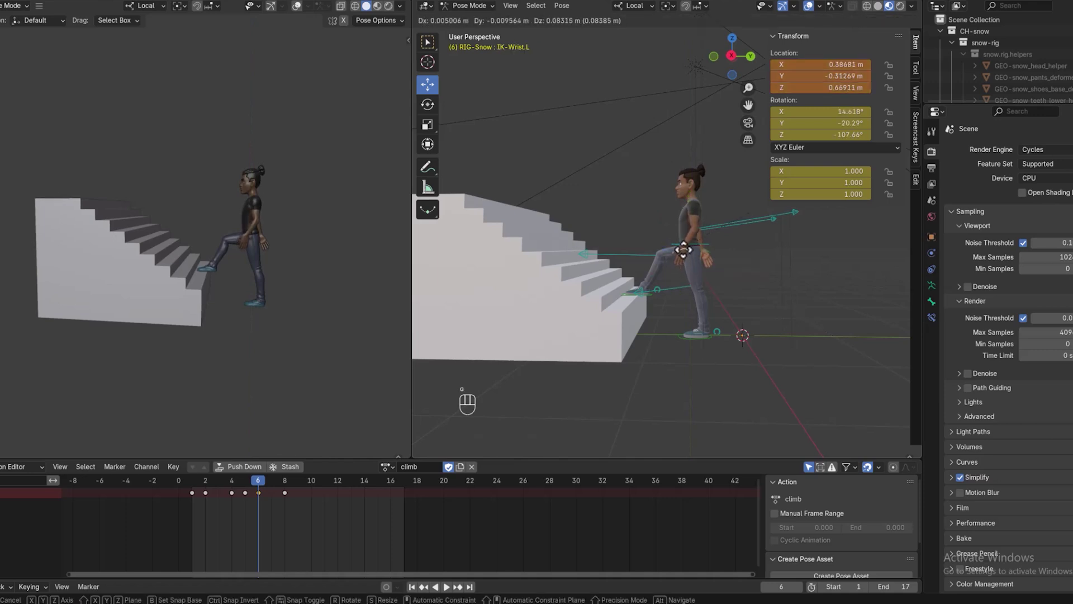
left_click(683, 249)
middle_click_drag(713, 287, 704, 314)
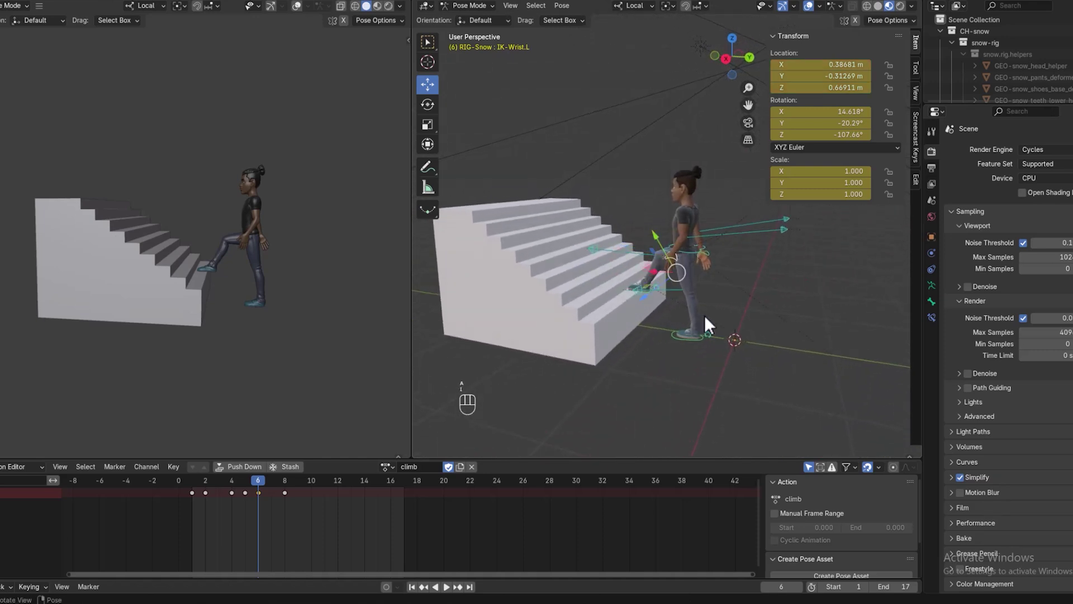
mouse_move(263, 479)
left_mouse_down()
mouse_move(184, 491)
mouse_move(297, 503)
mouse_move(263, 497)
mouse_move(272, 497)
mouse_move(273, 474)
mouse_move(257, 482)
left_mouse_up()
Copy the Y location of the right foot IK control at frame 6
scroll(638, 327, "up", 3)
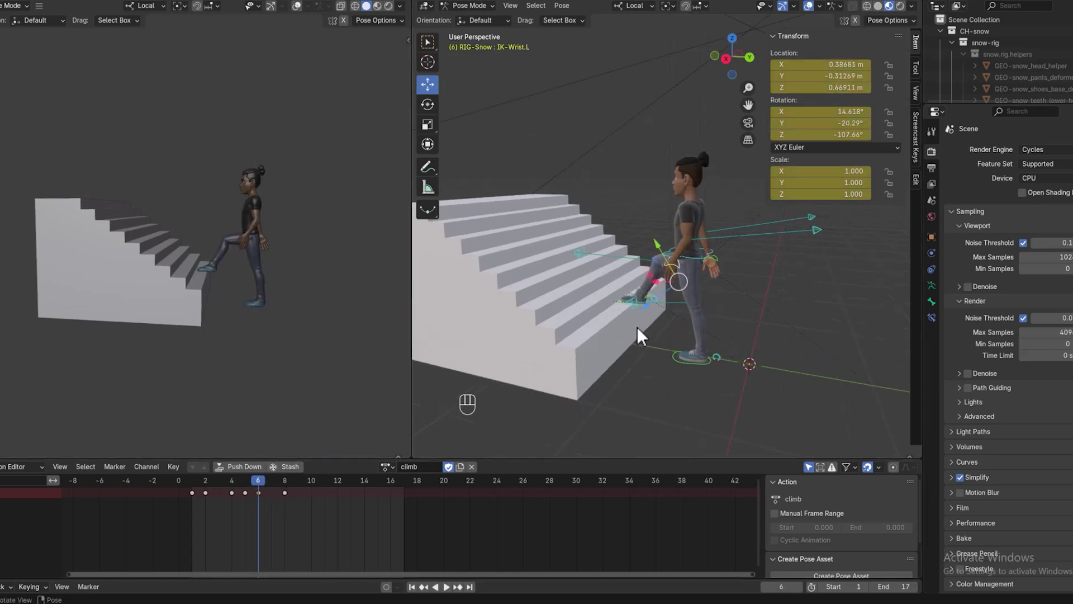
left_click(641, 320)
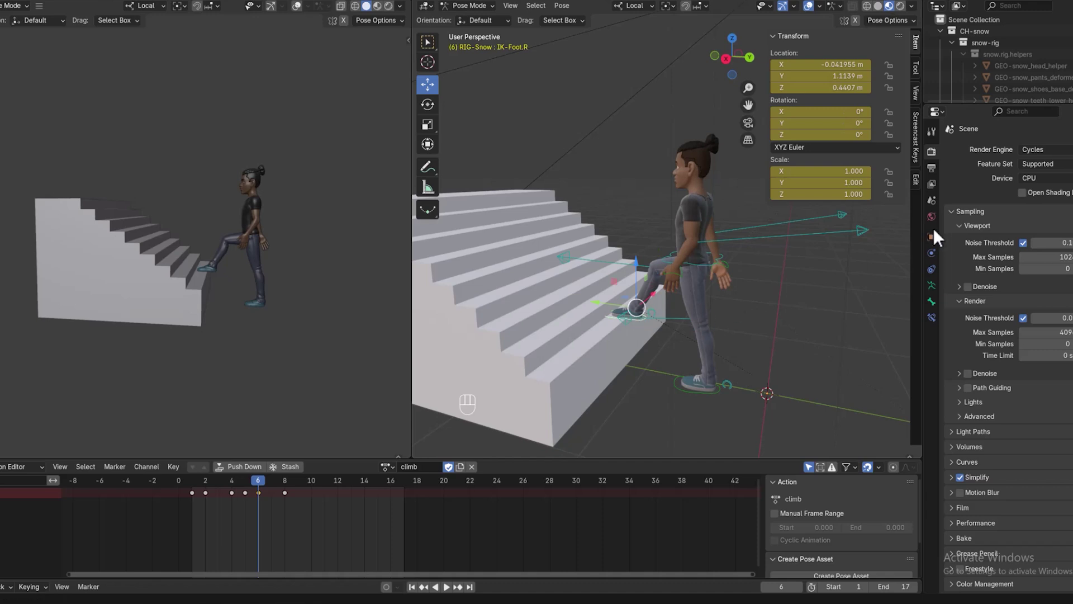
left_click(821, 76)
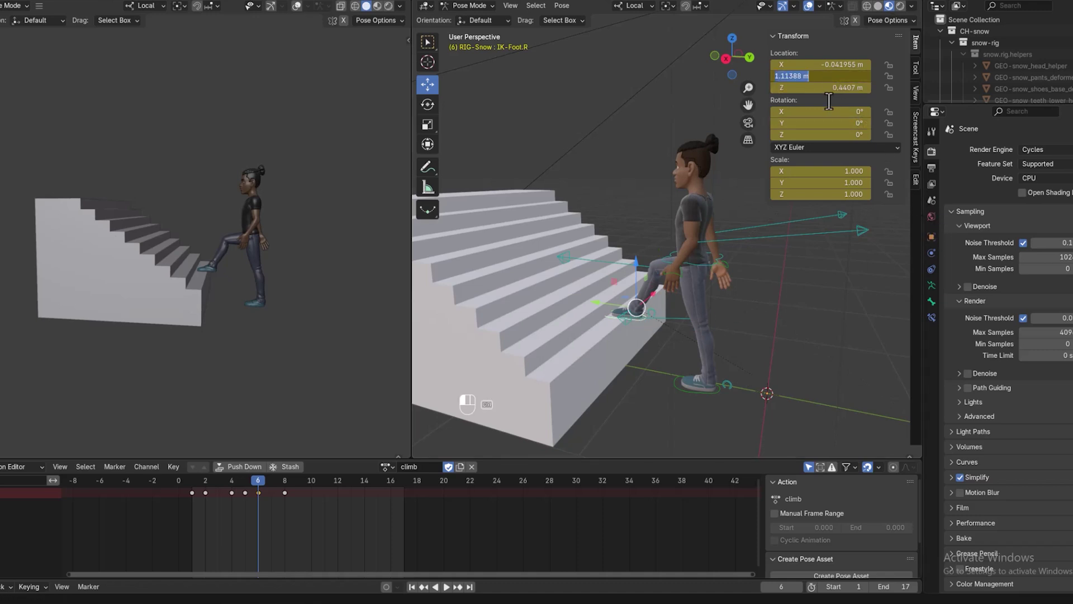
left_click(471, 387)
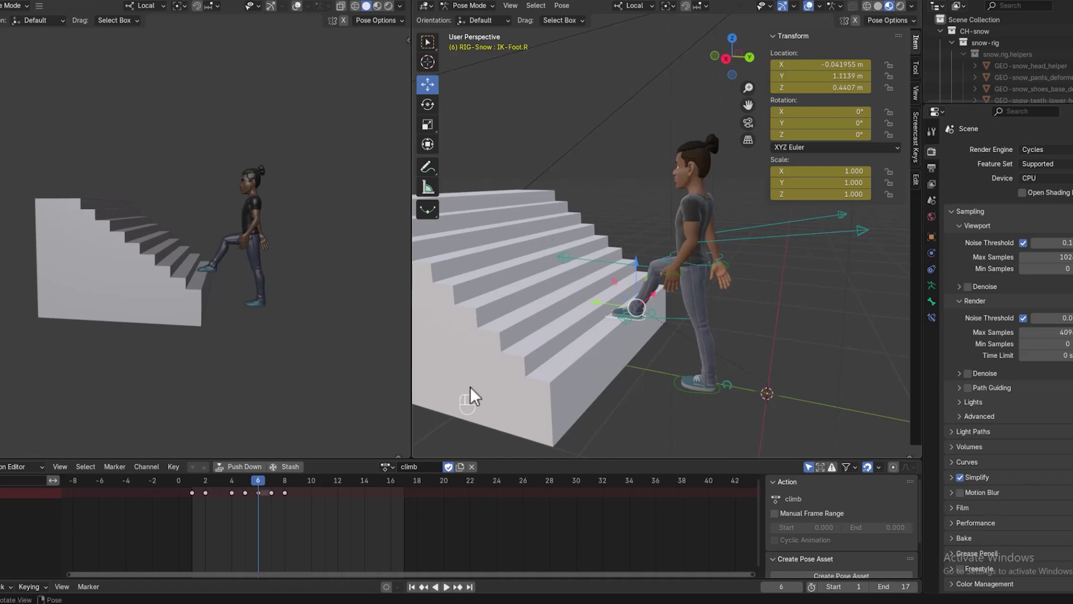
Copy the pose of all rig controls at frame 6 and paste it at frame 7
middle_click_drag(615, 401, 629, 401)
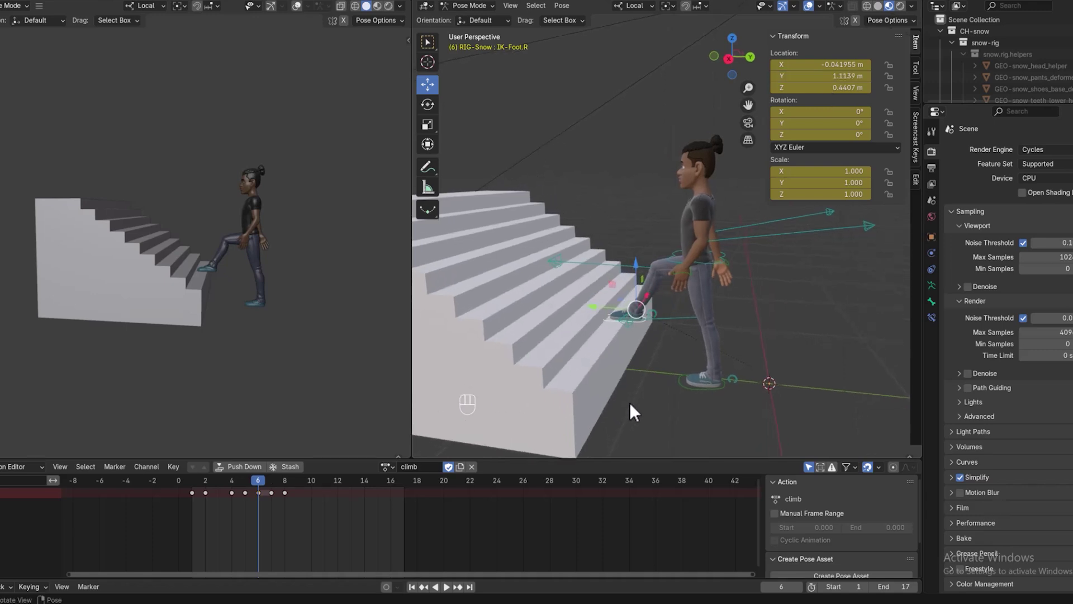
key("a")
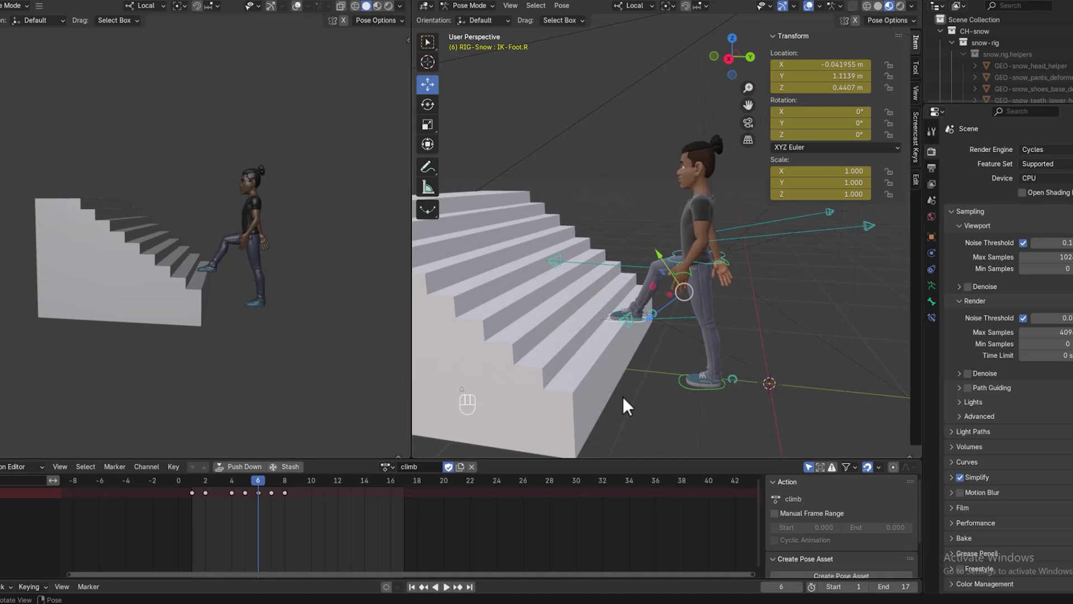
right_click(812, 312)
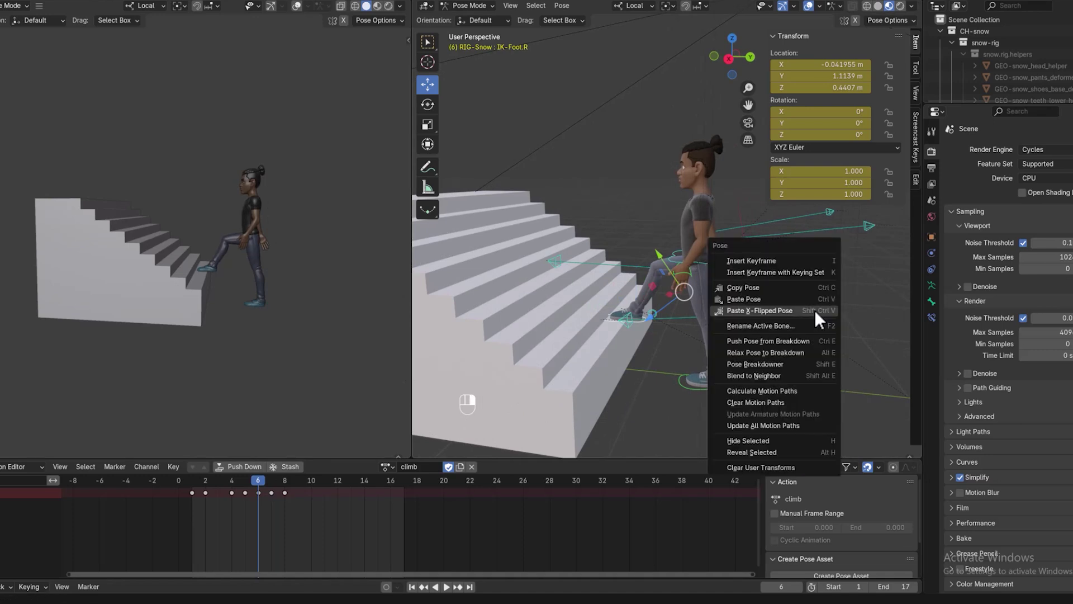
left_click(771, 288)
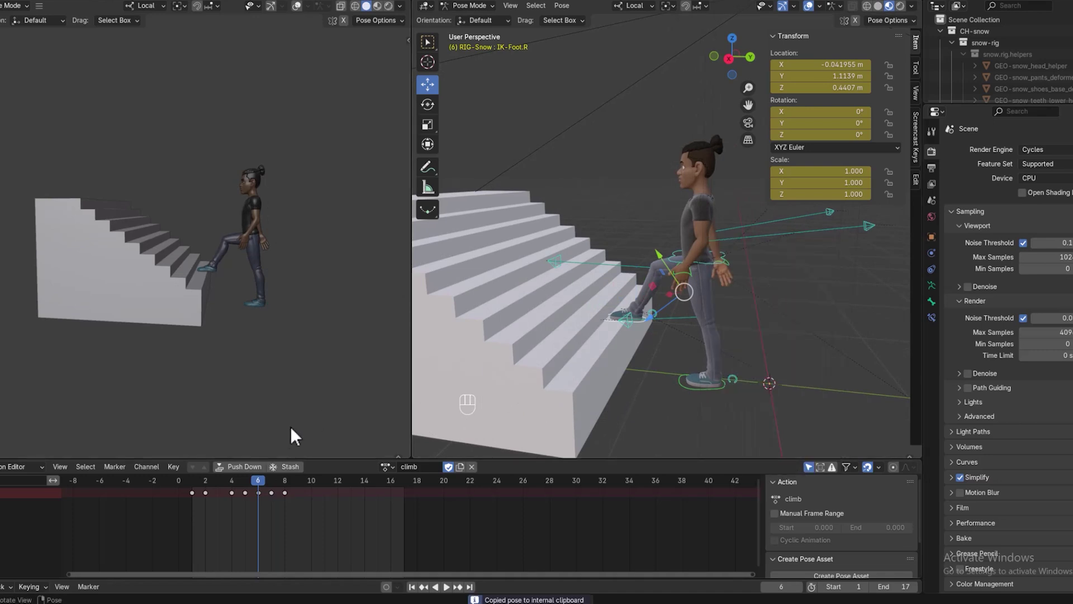
left_click(271, 482)
right_click(798, 292)
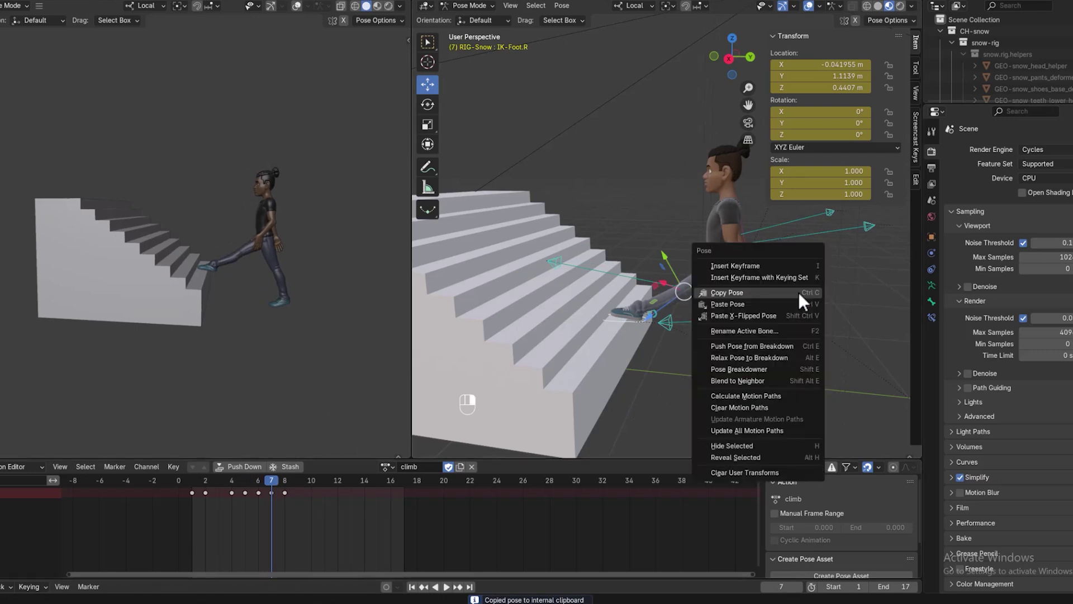
left_click(751, 304)
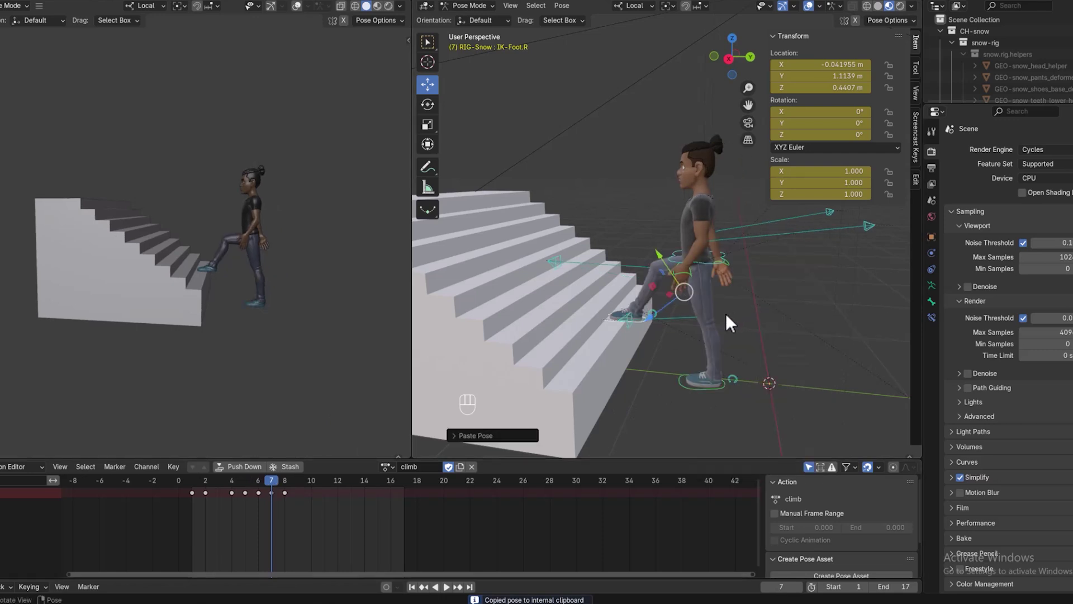
In the right side view, lift the left foot IK control toward the first stair at frame 7, to about Y 0.93 m, Z 0.54 m
left_click(701, 388)
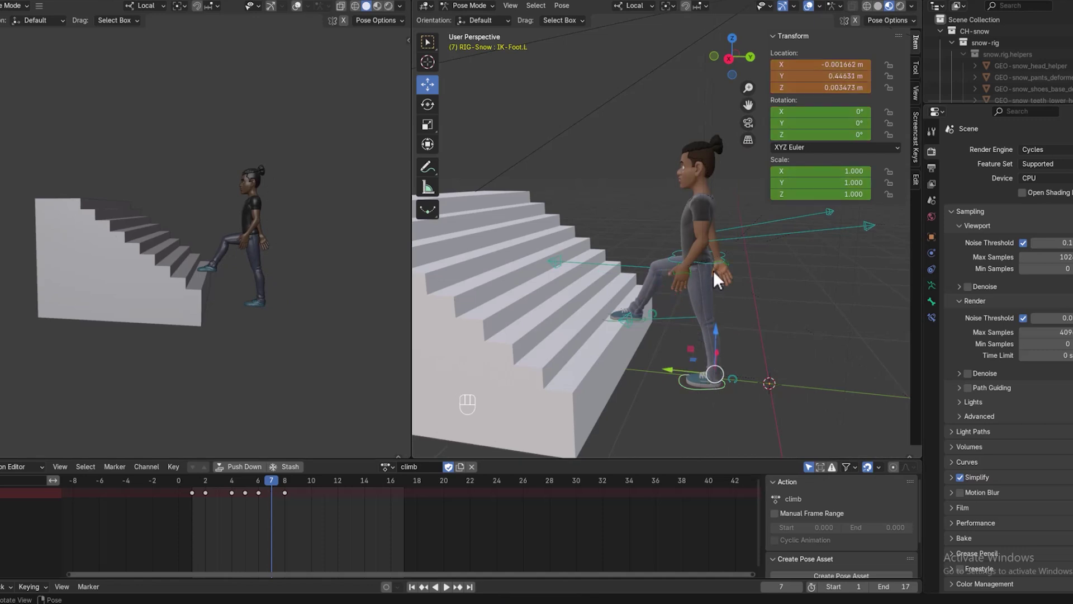
left_click(711, 258)
left_click(706, 260)
left_click(702, 388)
key("KP_3")
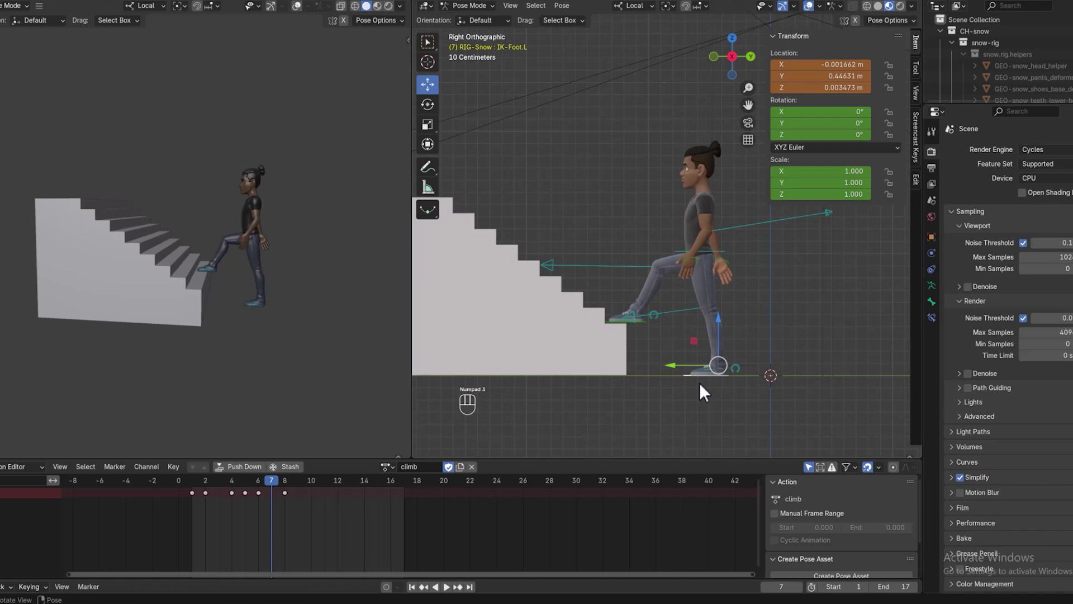
key("g")
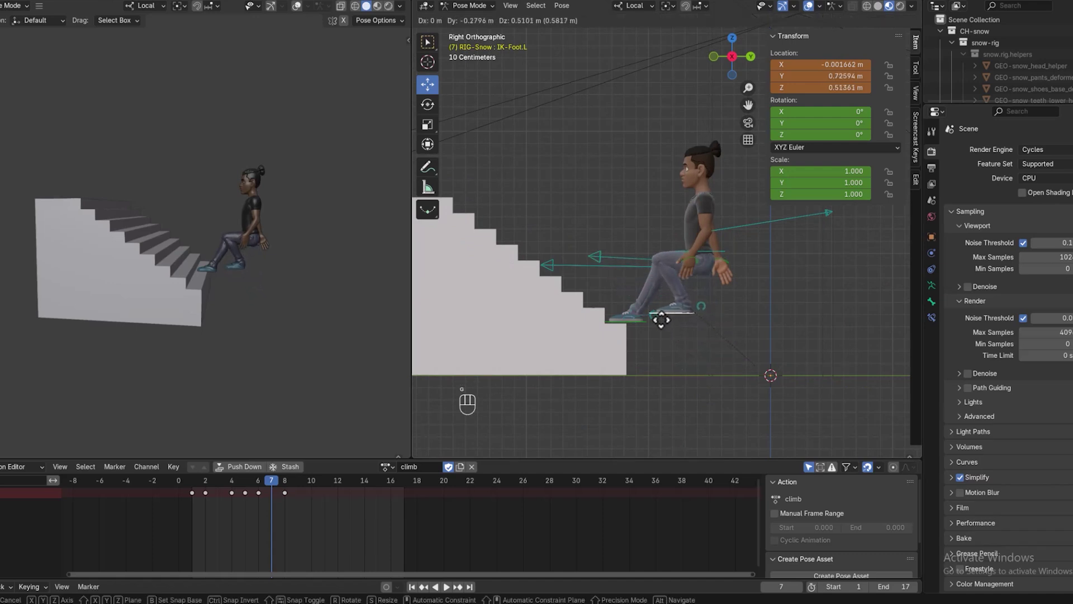
left_click(657, 307)
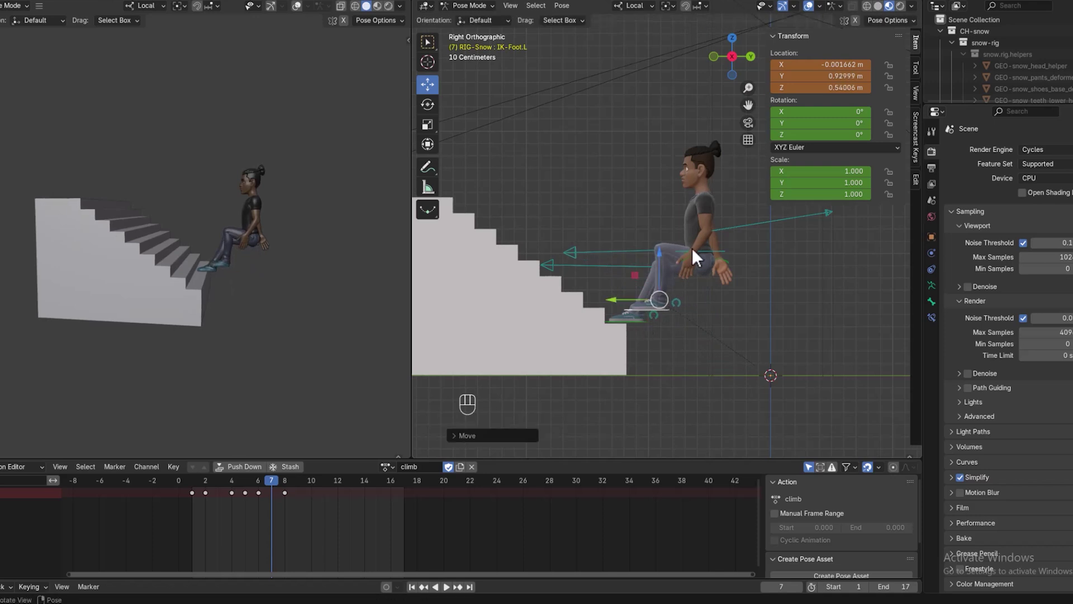
Move the torso spine control up and forward over the feet at frame 7, to about Y 0.349 m, Z 1.011 m
left_click(699, 250)
key("g")
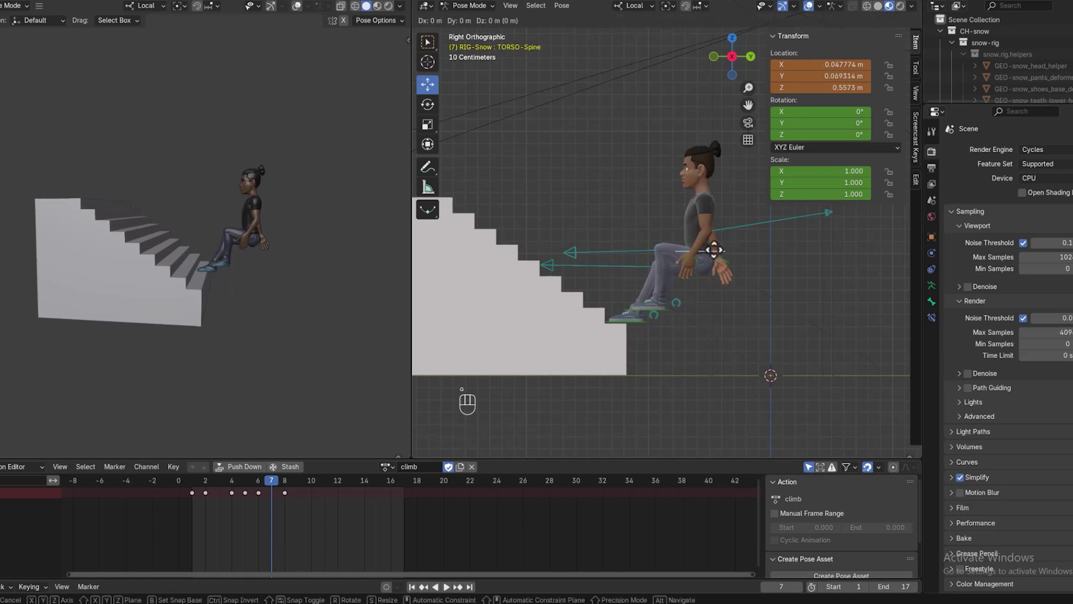
left_click(662, 222)
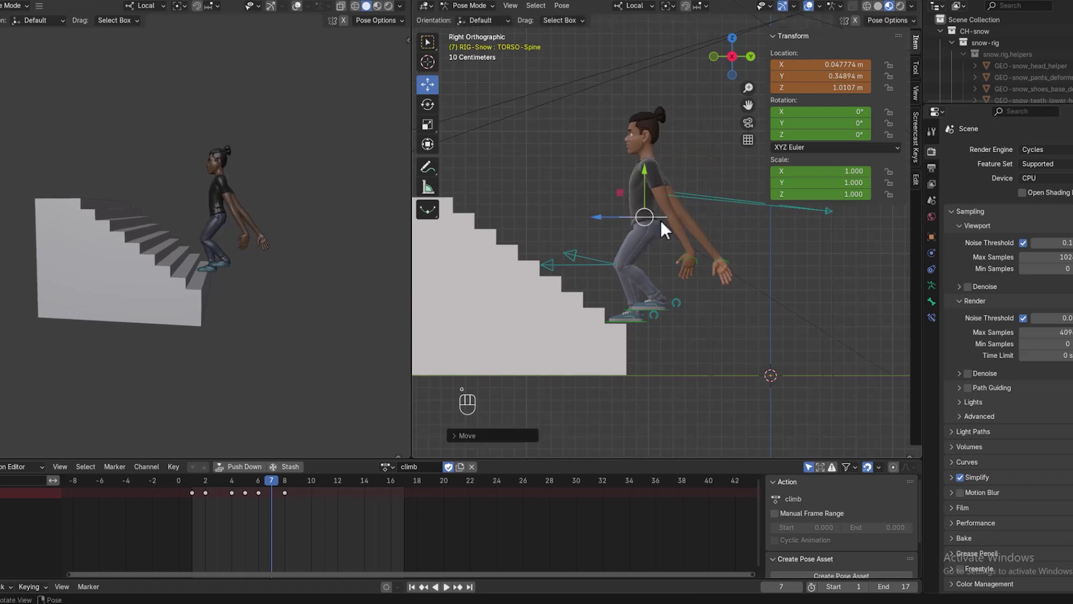
Bring the left wrist IK control beside the hip at frame 7, to about X 0.071, Y -0.301, Z 1.013 m
left_click(689, 260)
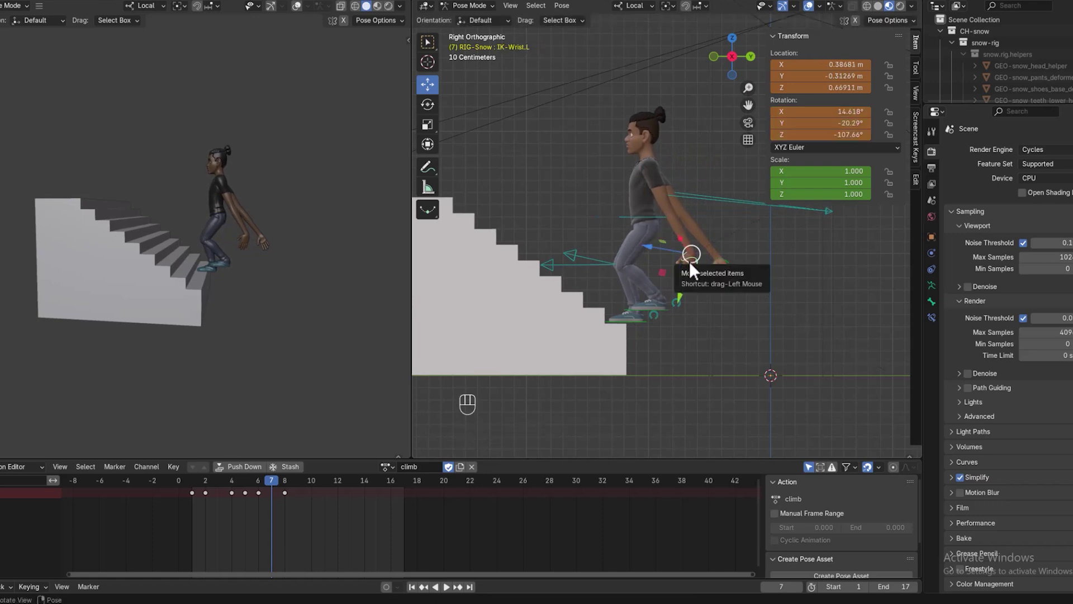
key("g")
left_click(654, 223)
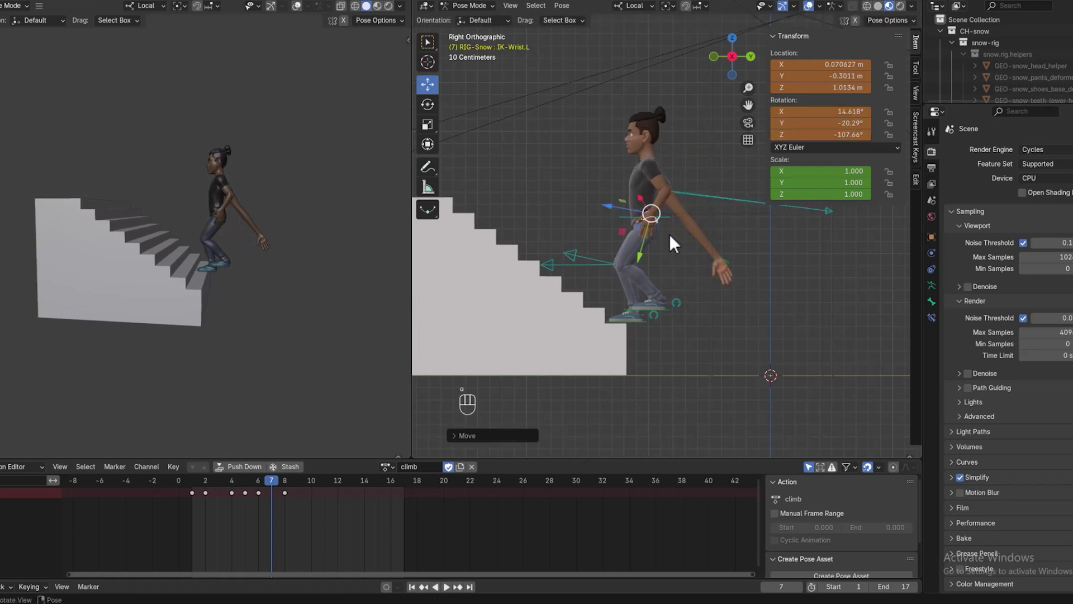
Bring the right wrist IK control forward and outward beside the body at frame 7, to about X 0.084, Y -0.283, Z 1.11 m
left_click(714, 260)
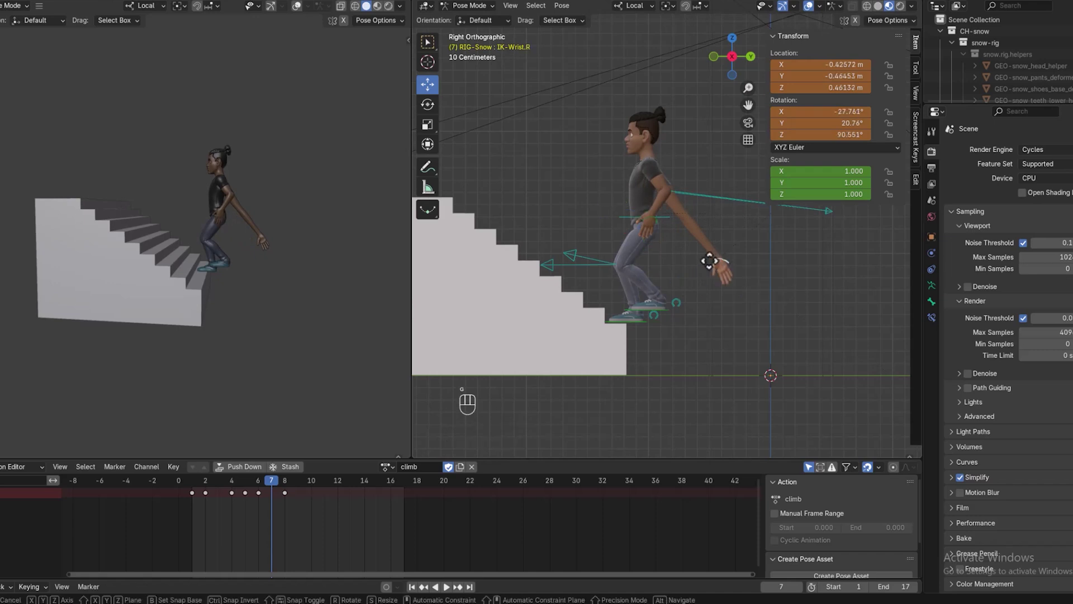
key("g")
left_click(642, 207)
middle_click_drag(695, 270, 585, 292)
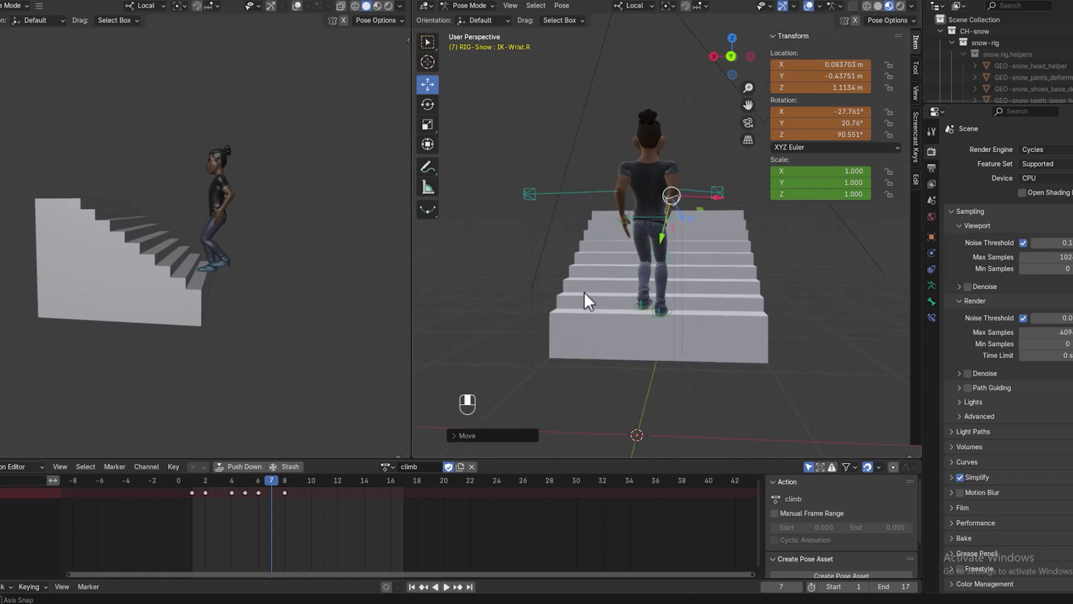
key("g")
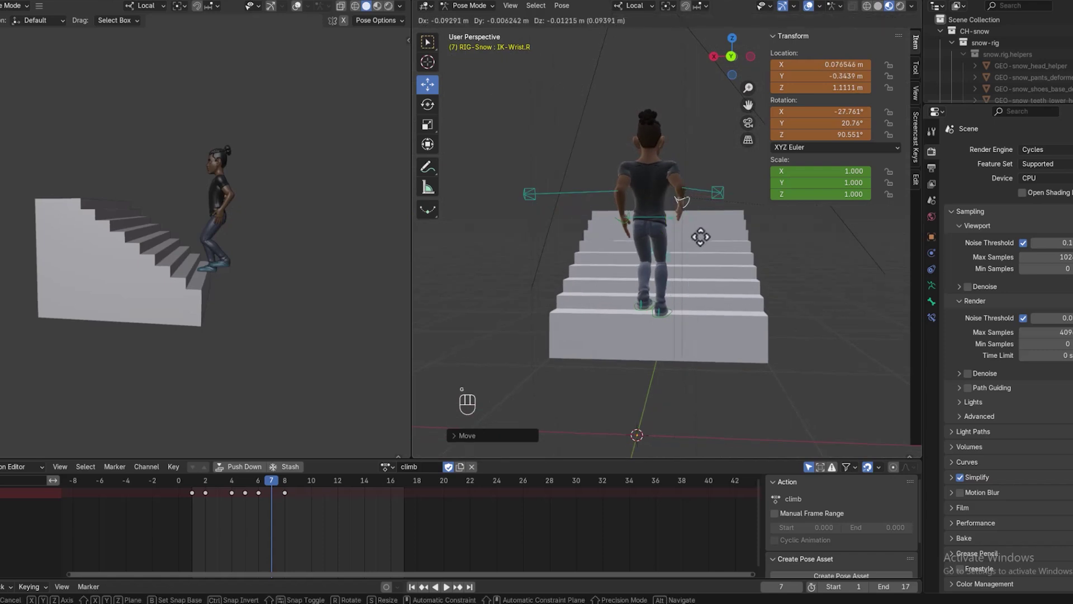
left_click(703, 236)
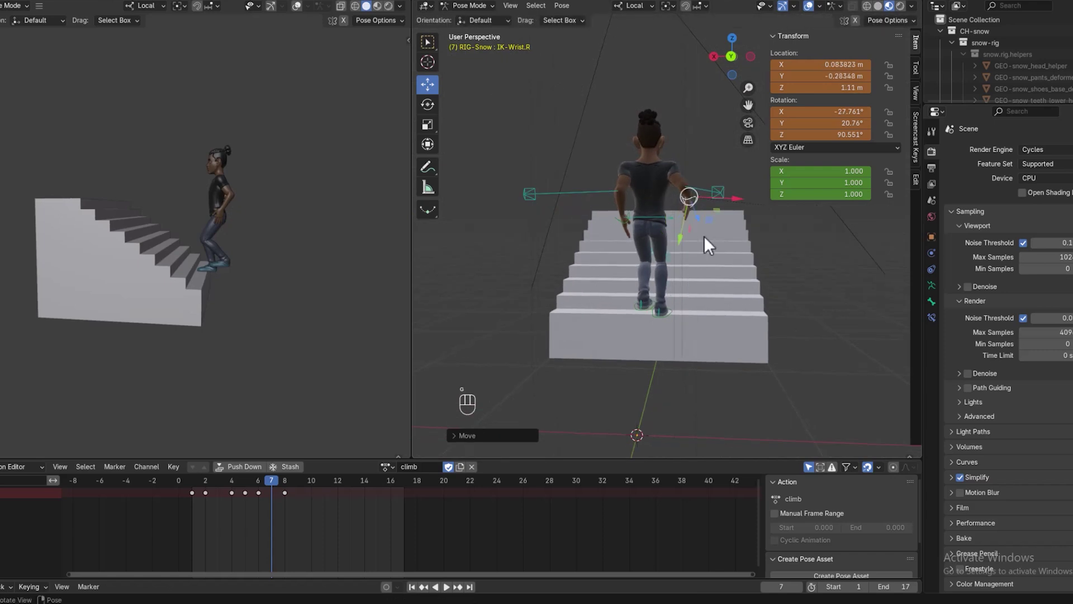
Raise the torso spine control and shift it toward the stairs at frame 7, to about Y 0.395 m, Z 1.184 m
key("ctrl+KP_1")
middle_click_drag(736, 227, 862, 270)
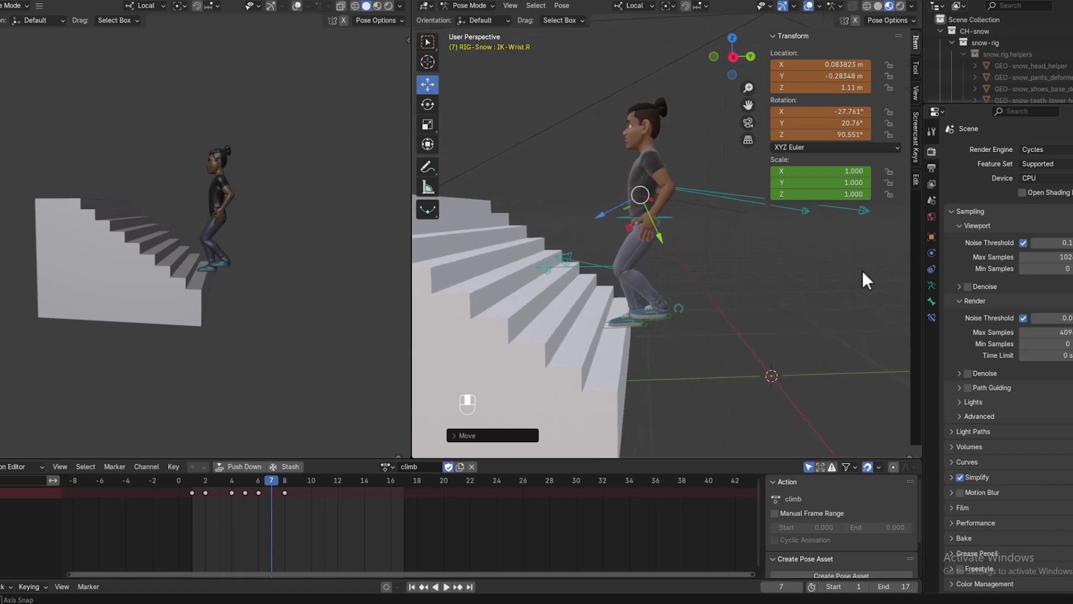
left_click(671, 215)
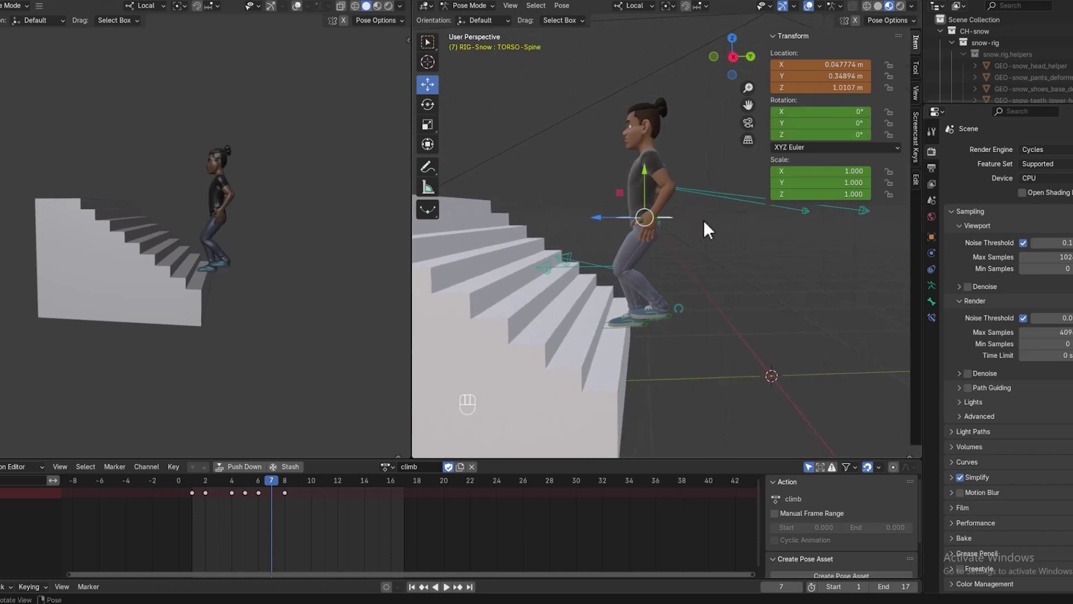
key("g")
left_click(681, 215)
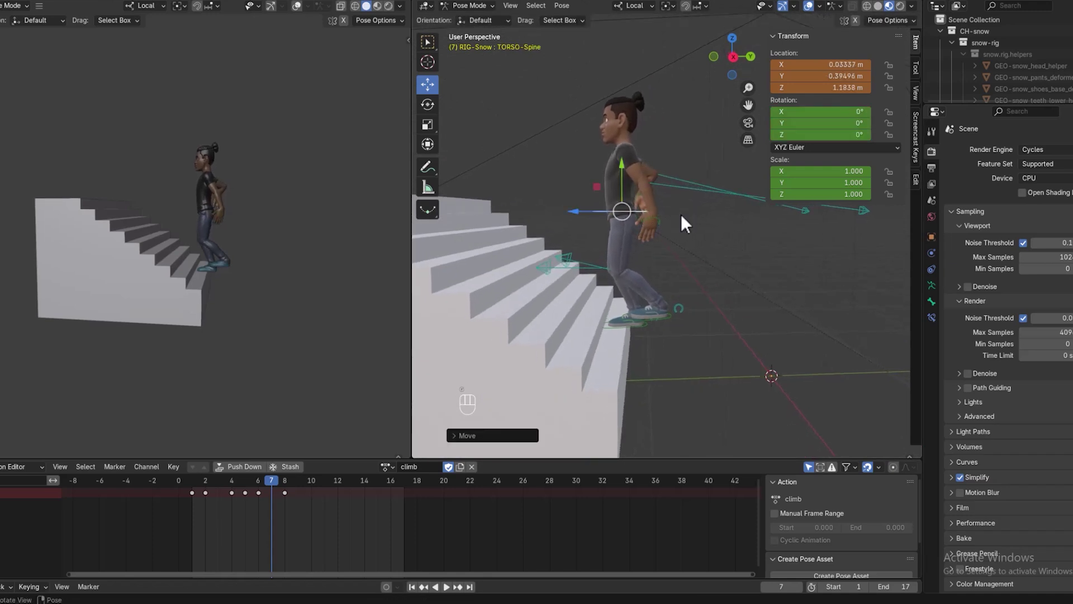
Swing the right wrist IK control forward past the hip at frame 7, to about X -0.046, Y -0.453, Z 1.423 m
left_click(652, 318)
left_click(652, 217)
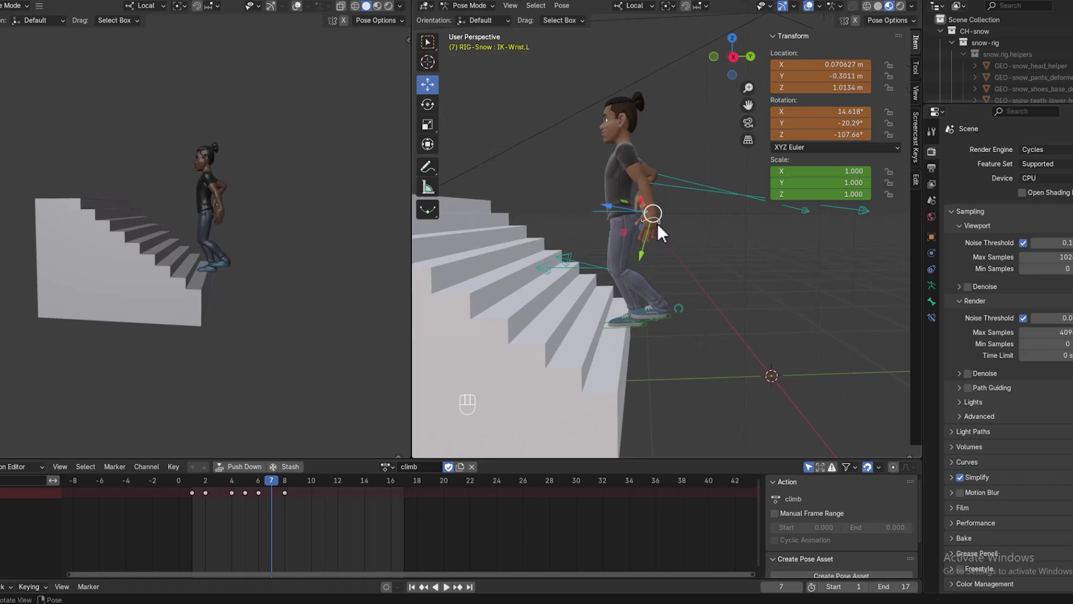
middle_click_drag(652, 227, 986, 236)
scroll(777, 237, "up", 3)
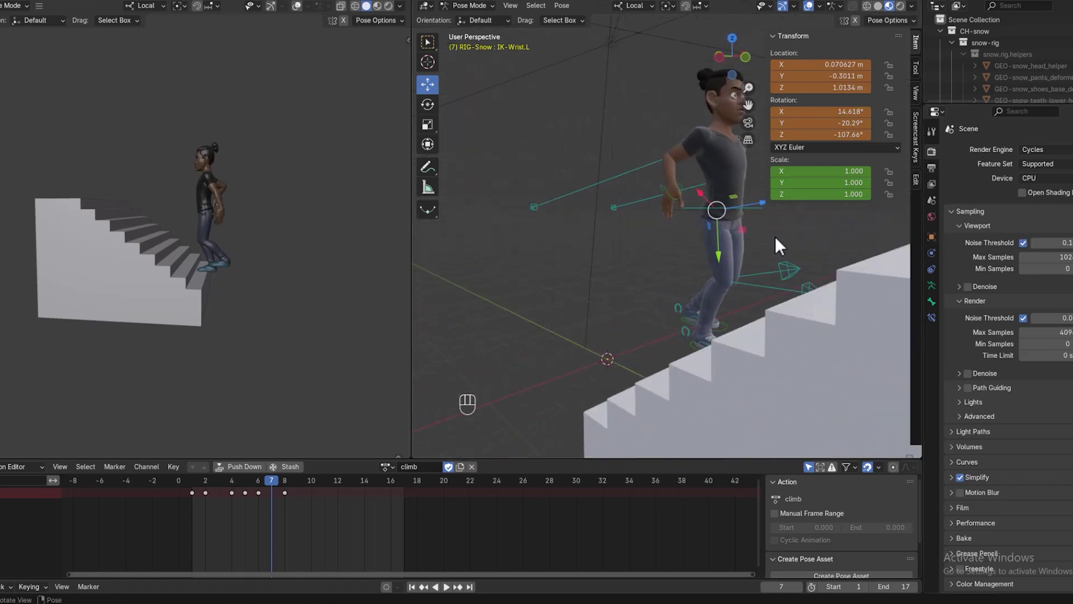
middle_click_drag(777, 238, 787, 241)
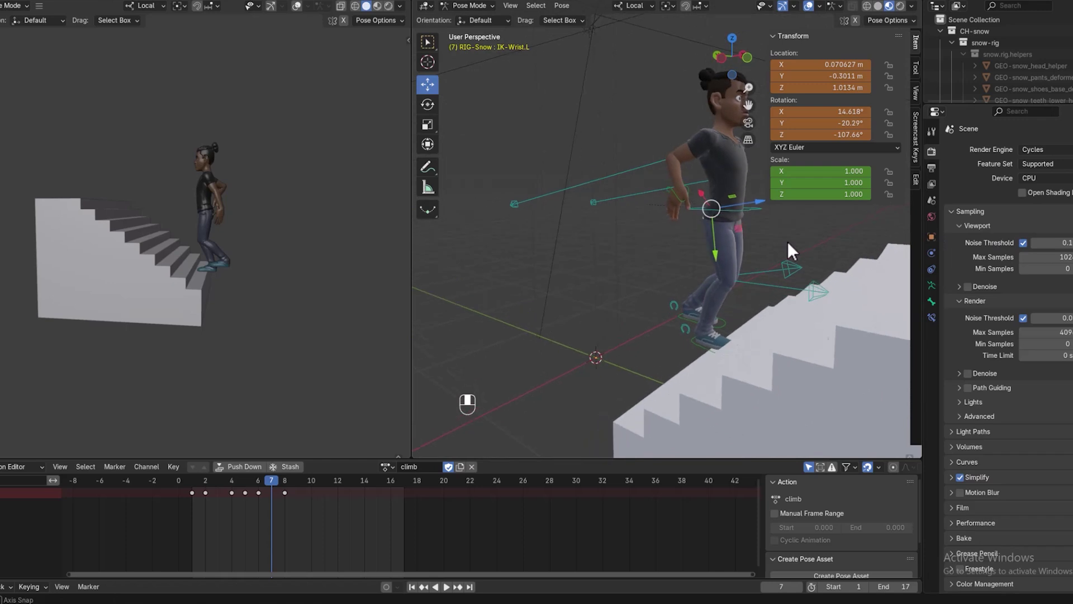
left_click(676, 199)
key("g")
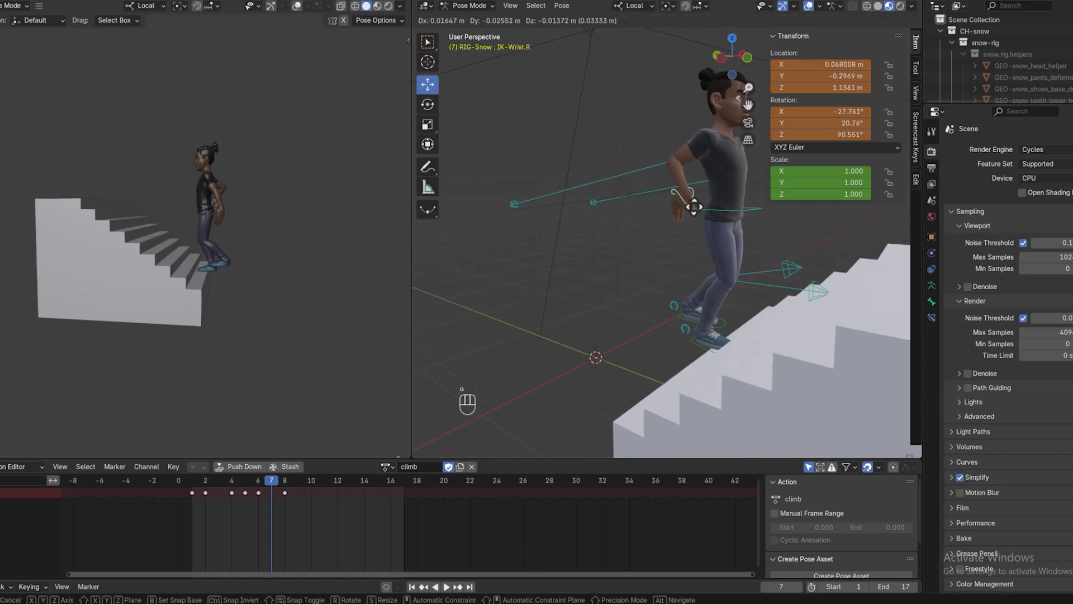
left_click(745, 222)
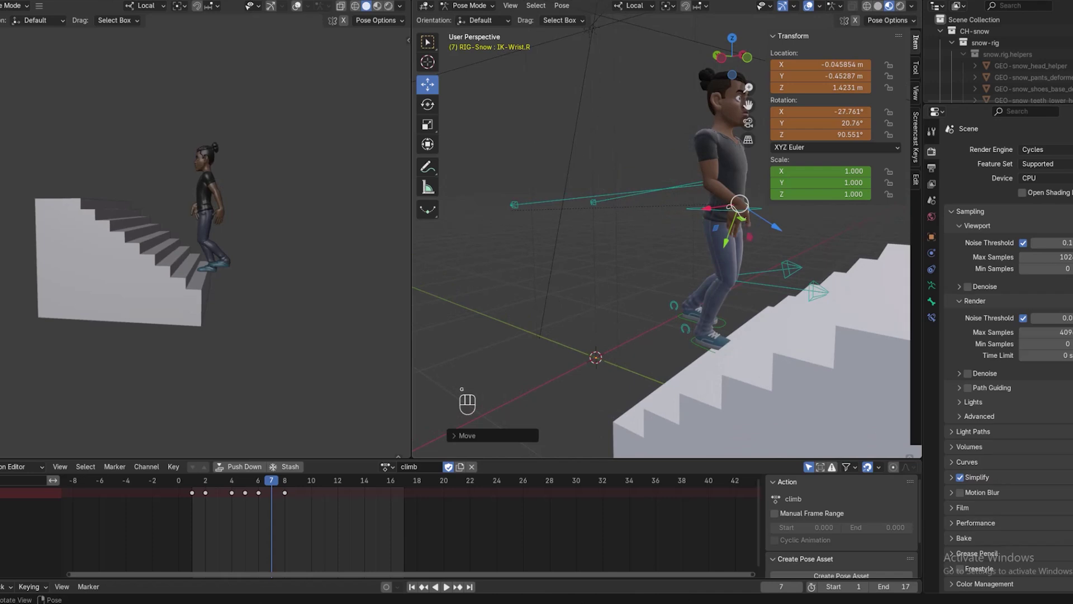
Rotate the right wrist to about X 10.5°, Y 2°, Z 124.7° and shift it outward to about X -0.066, Y -0.348, Z 1.448 m
key("r")
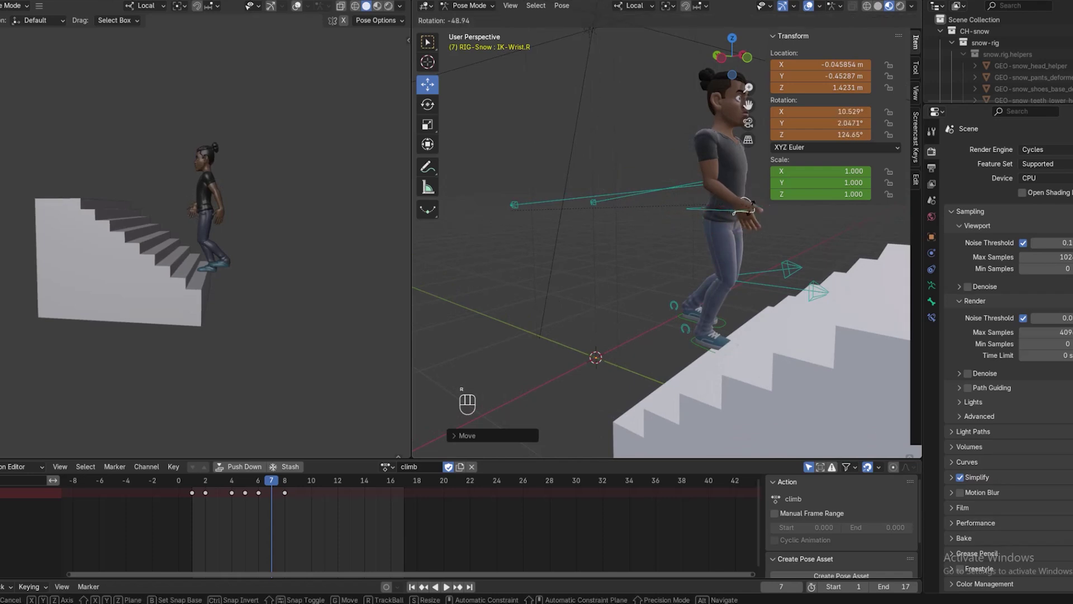
left_click(752, 207)
middle_click_drag(718, 270, 850, 282)
key("g")
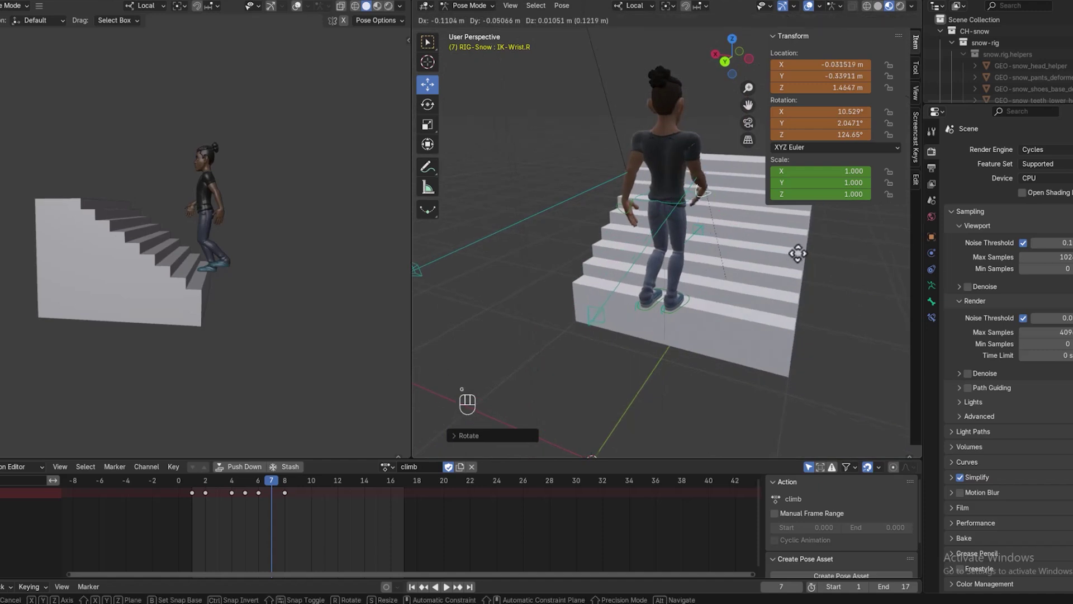
left_click(790, 257)
Move the right upper arm pole target outward from the body, to about X 1.266, Y 0.077, Z 0.097 m
middle_click_drag(790, 258, 574, 284)
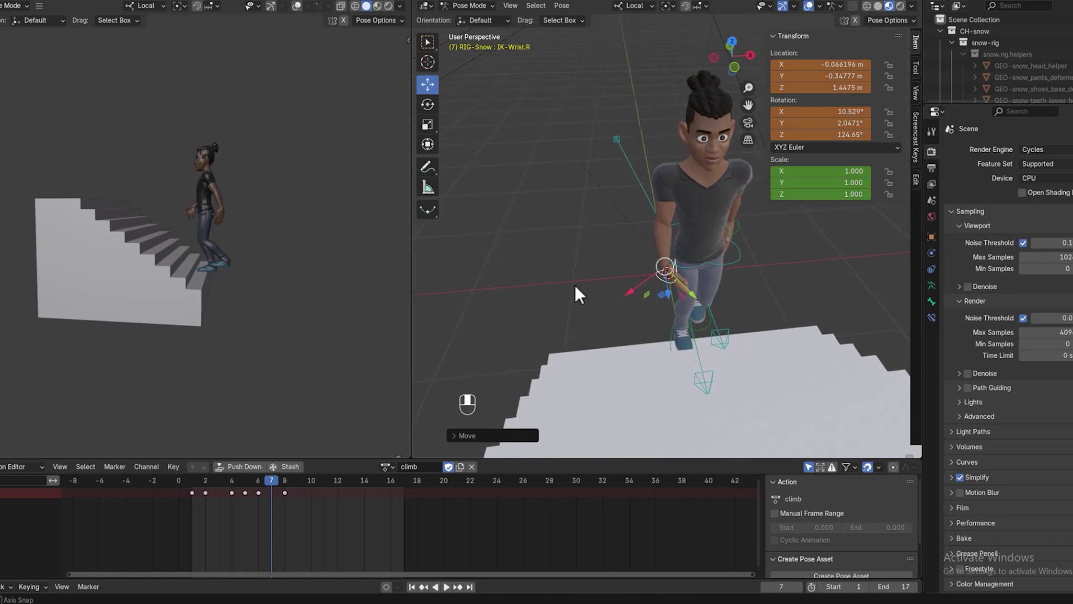
left_click(613, 138)
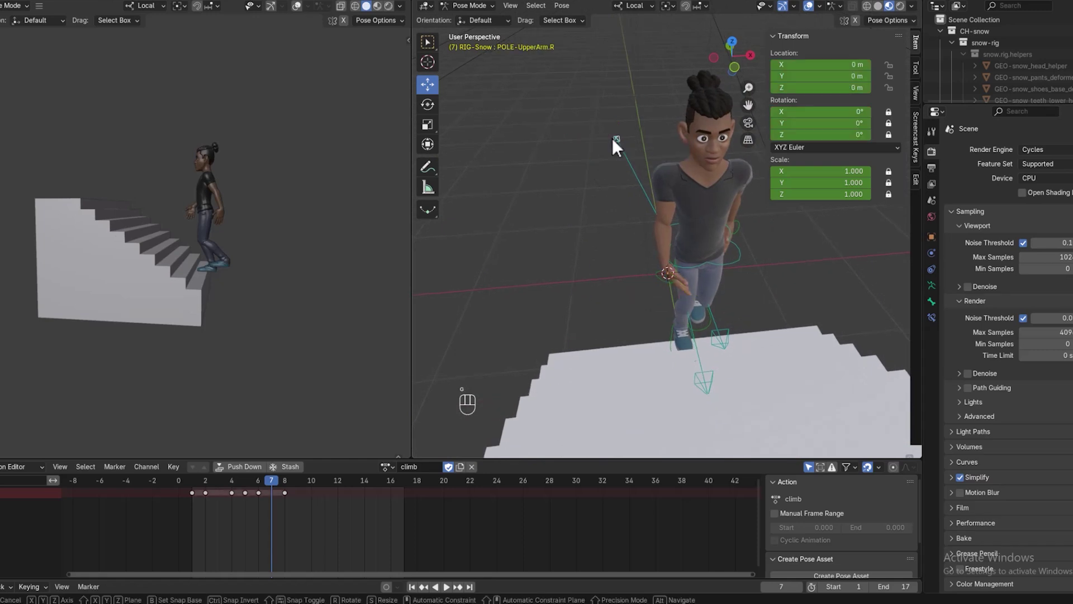
key("g")
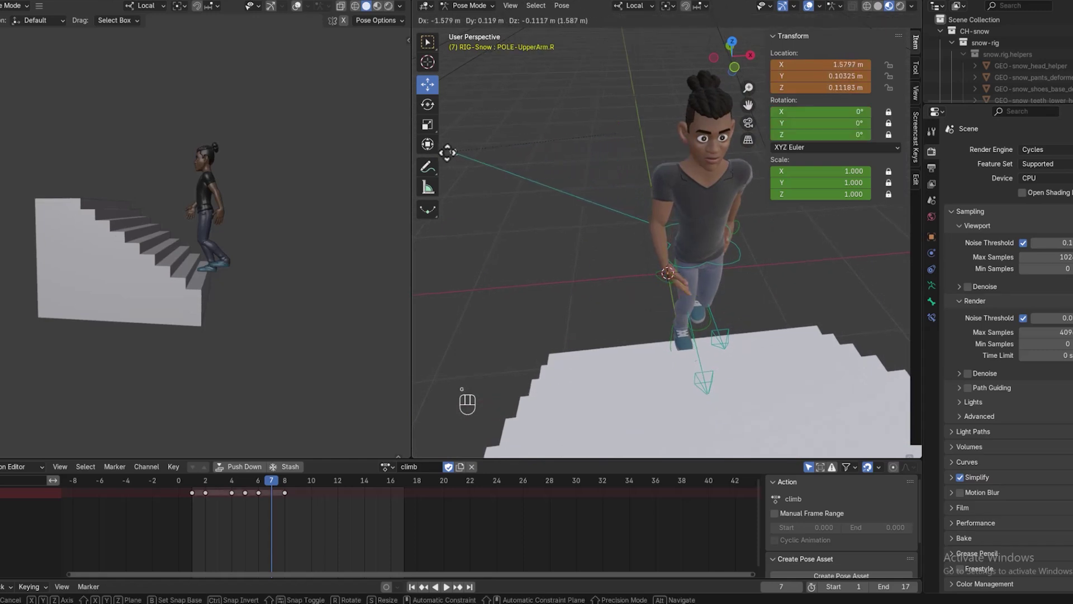
left_click(481, 150)
Rotate the left foot roll control to lift the heel, to about X 107°, Z -3.4°
middle_click_drag(571, 286, 441, 240)
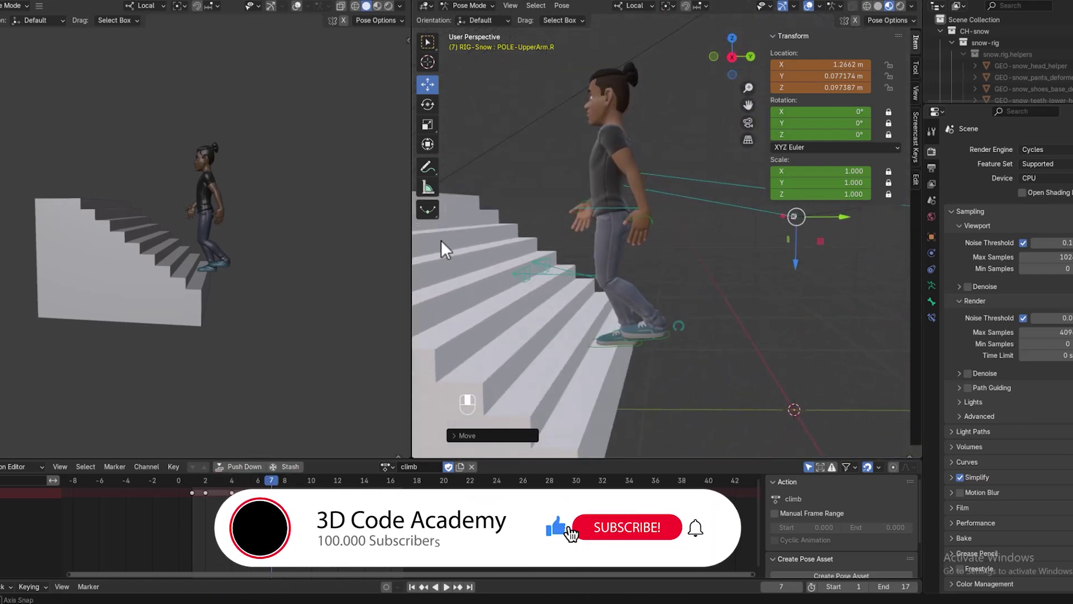
left_click(692, 324)
left_click(684, 326)
key("r")
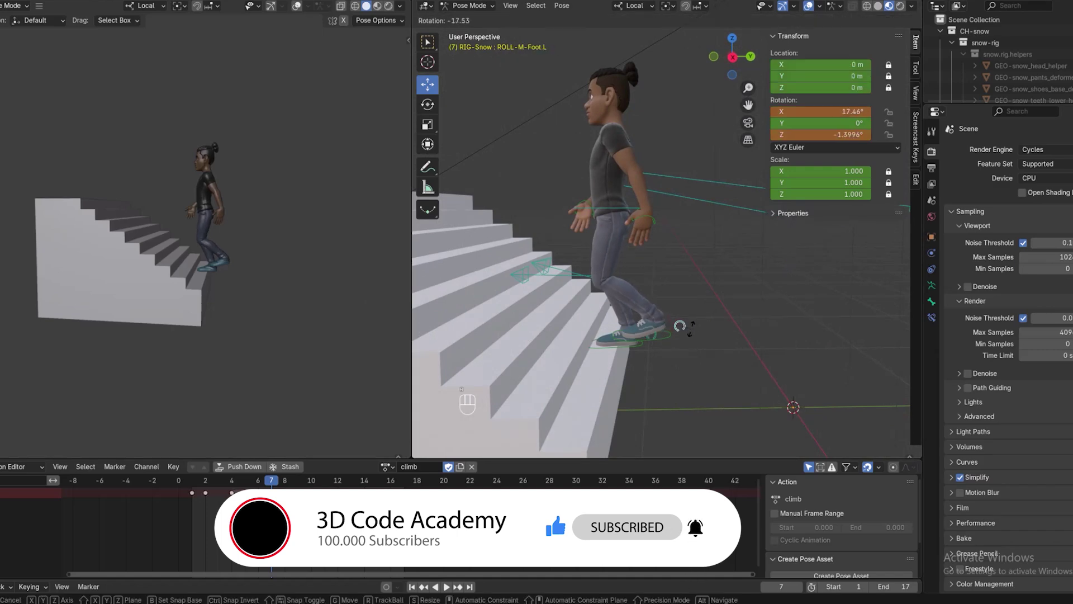
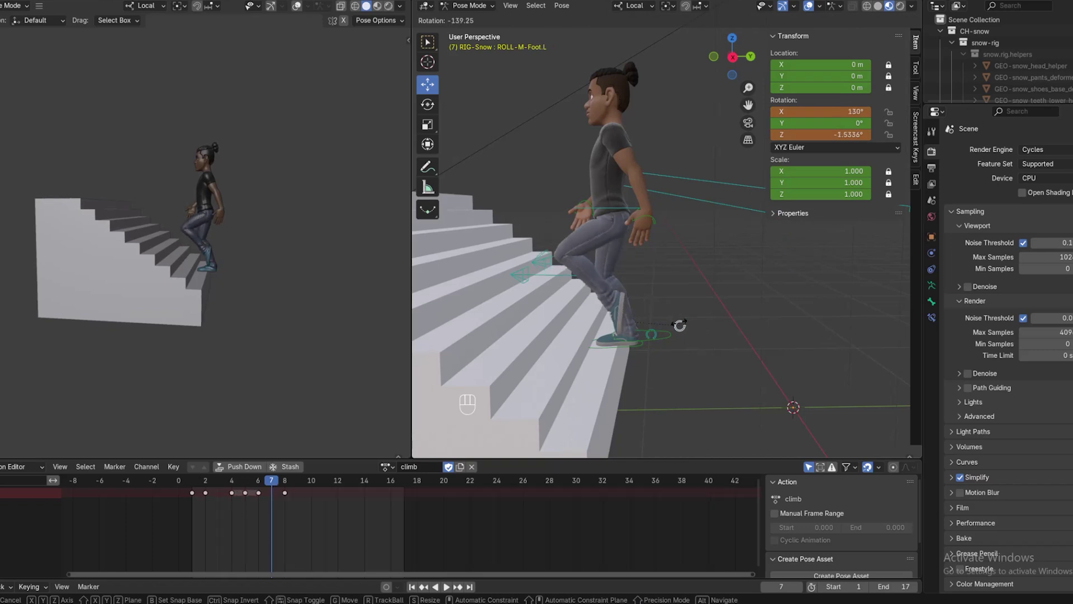
left_click(680, 325)
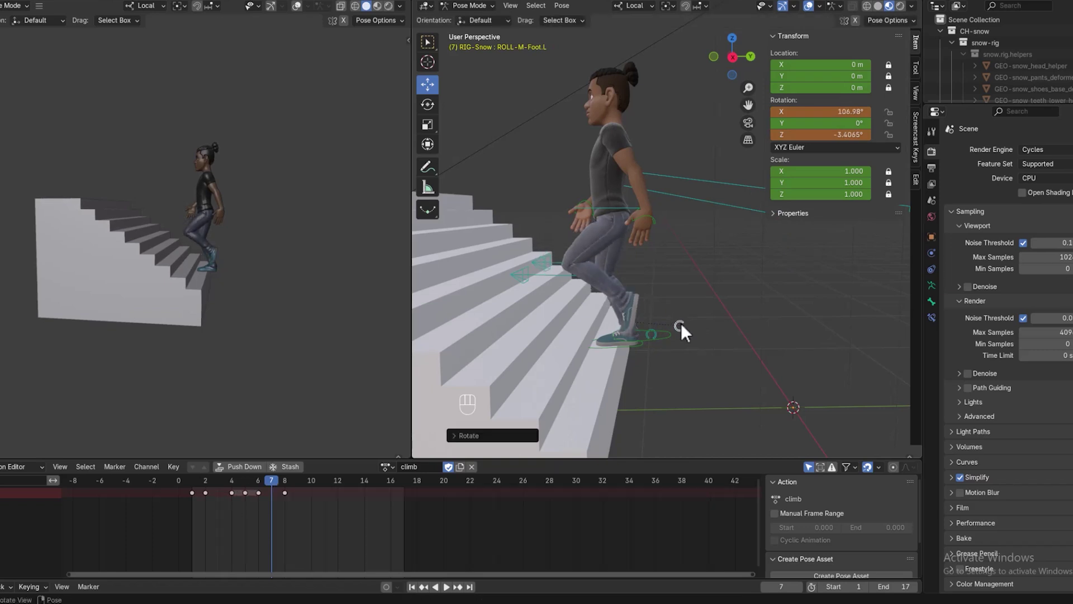
Raise the torso spine control slightly and move it forward at frame 7, to about Y 0.442 m, Z 1.207 m
left_click(608, 207)
key("g")
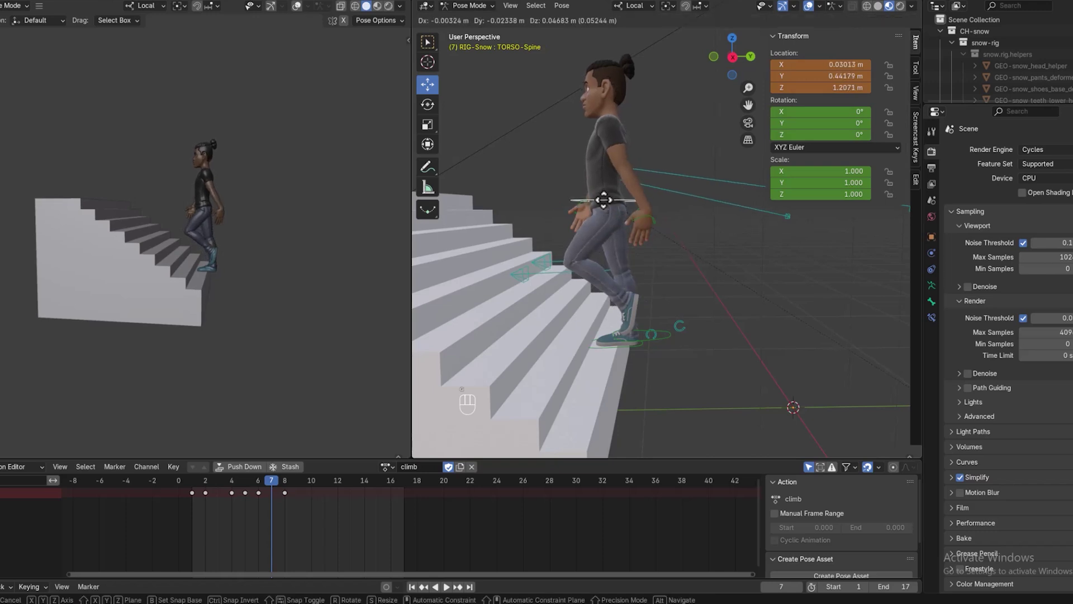
left_click(603, 199)
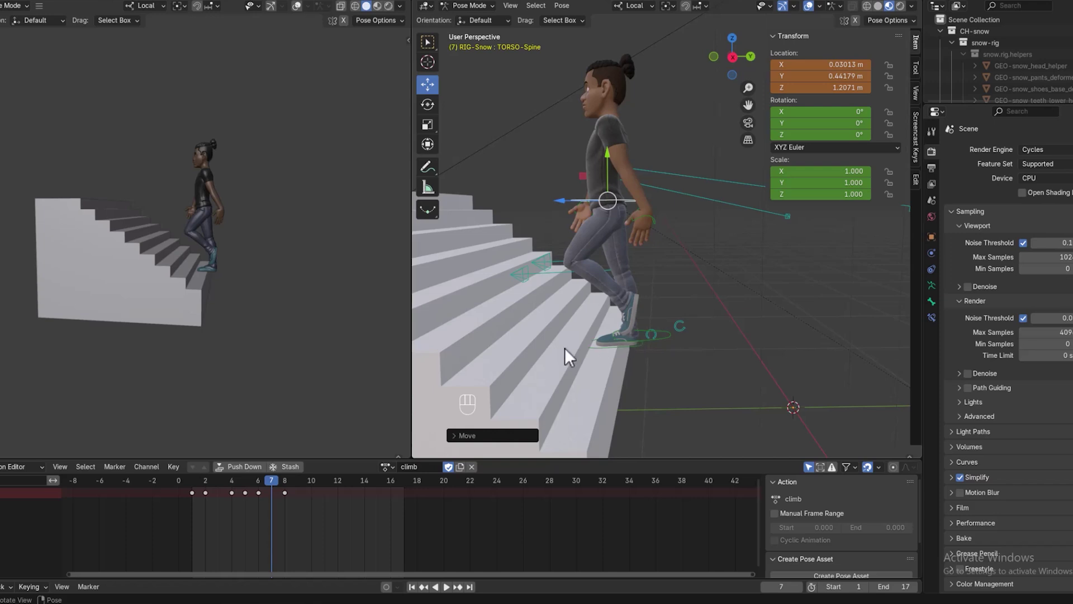
Move the left foot IK control forward over the next stair at frame 7, to about Y 1.31 m, Z 0.528 m
left_click(645, 342)
key("g")
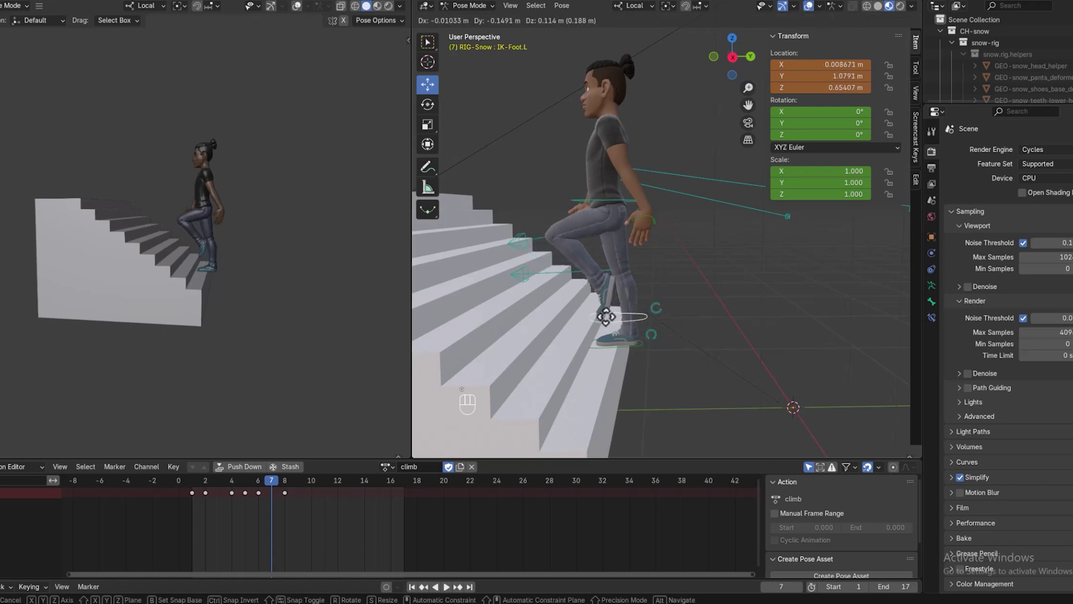
left_click(574, 339)
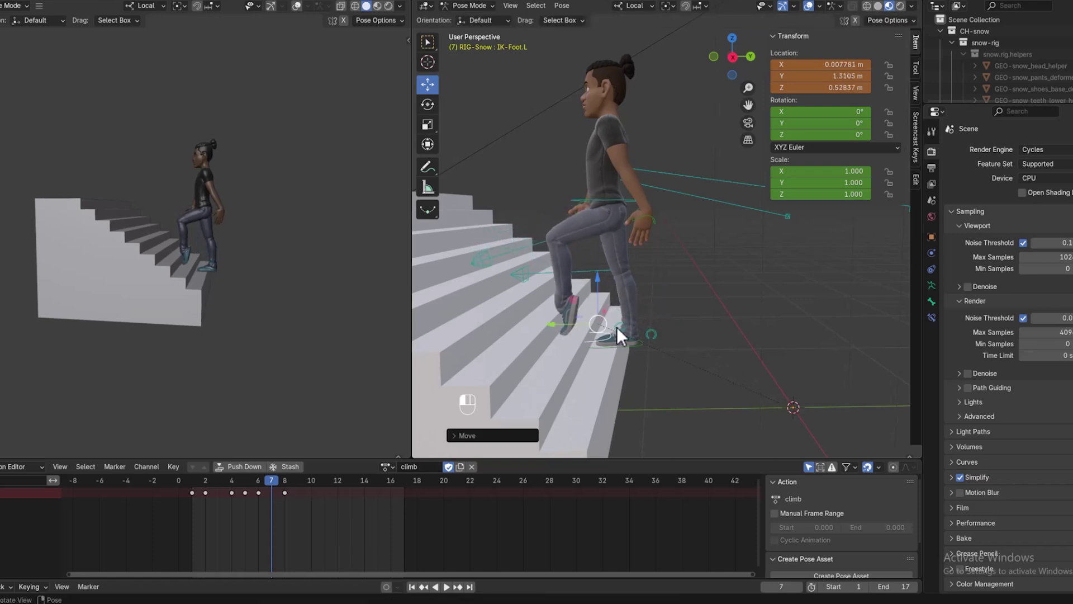
Reset the left foot roll control's rotation to its default values and nudge the left foot slightly up over the stair
left_click(616, 327)
key("alt")
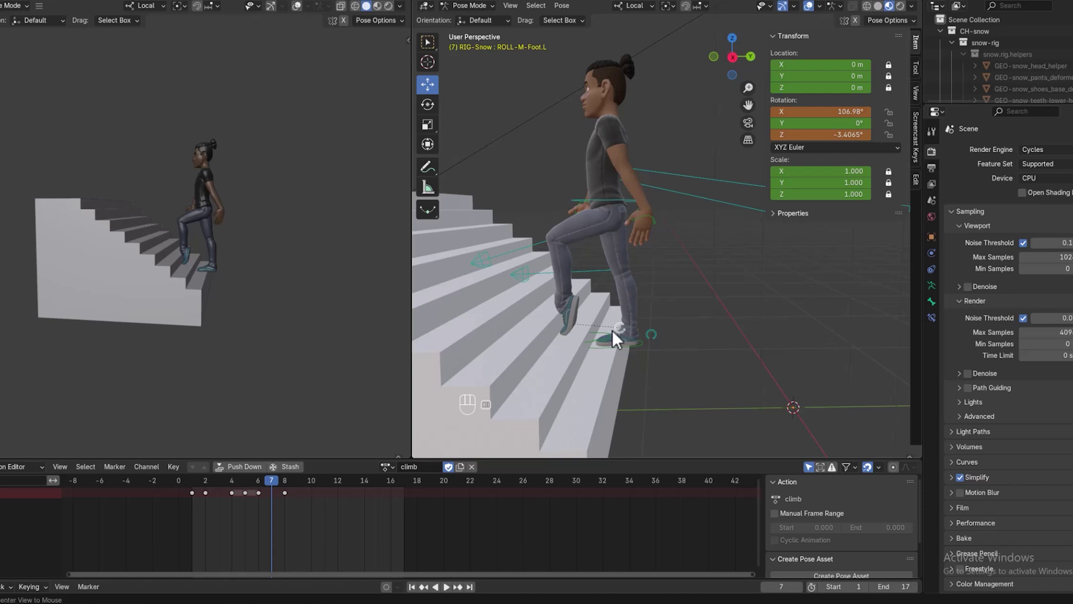
right_click(827, 134)
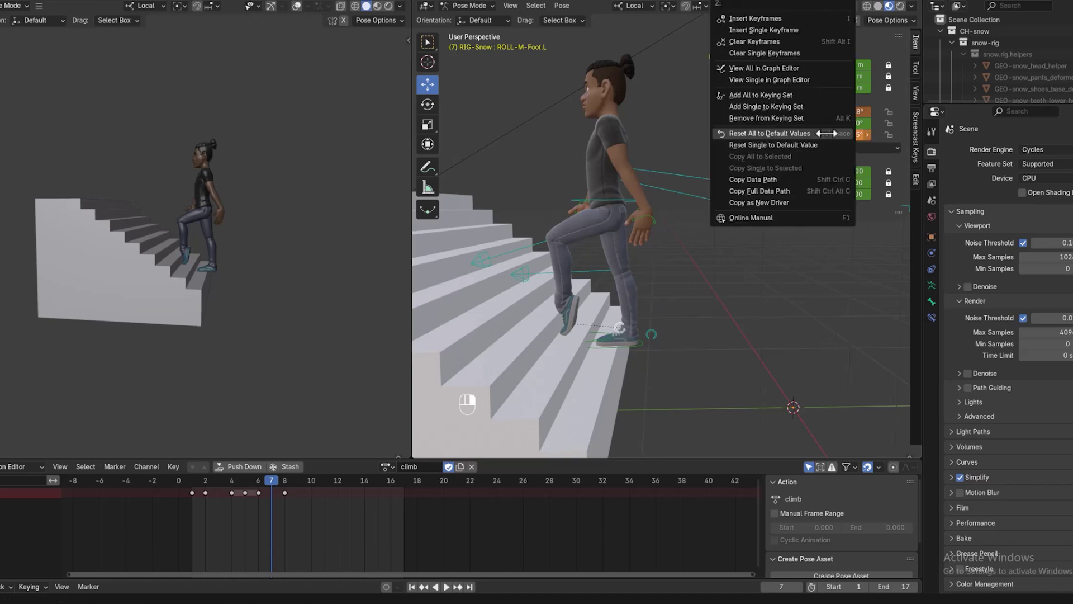
left_click(794, 133)
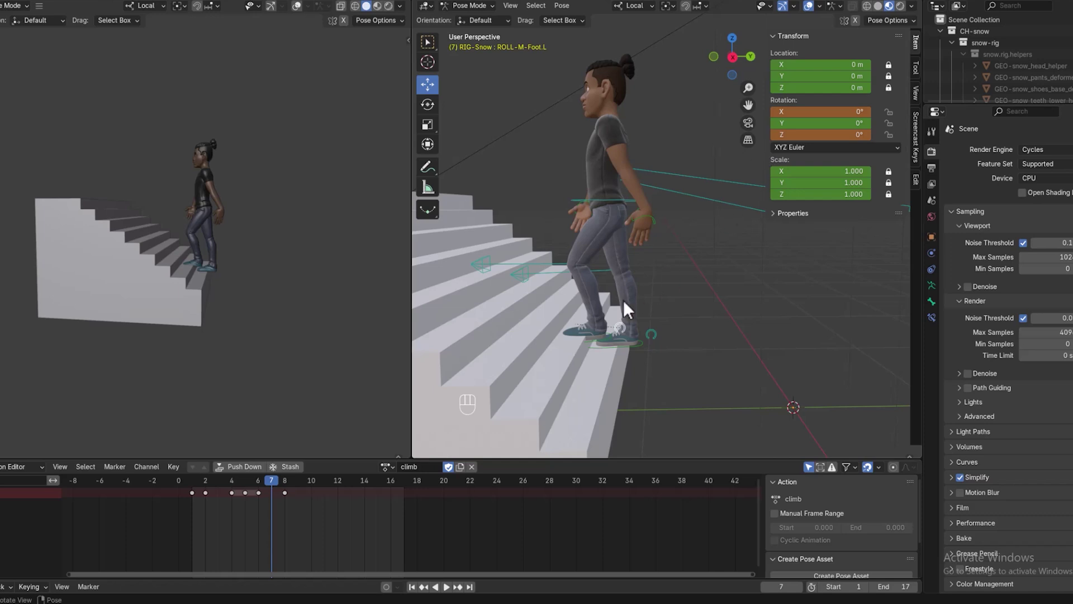
mouse_move(679, 282)
middle_mouse_down()
mouse_move(694, 271)
mouse_move(680, 273)
middle_mouse_up()
left_click(596, 338)
left_click_drag(596, 338, 592, 331)
Shift the right wrist IK control outward to about Y -0.316 m and rotate it to about X 13.4°, Y 8.9°, Z 99.1°
middle_click_drag(593, 331, 734, 289)
left_click(653, 235)
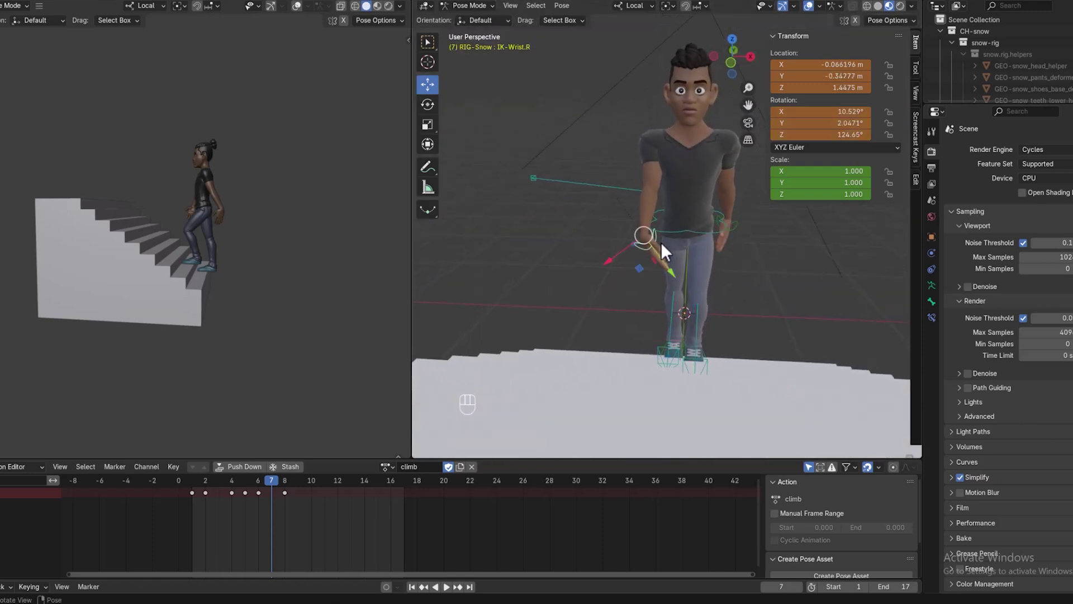
left_click_drag(661, 243, 656, 243)
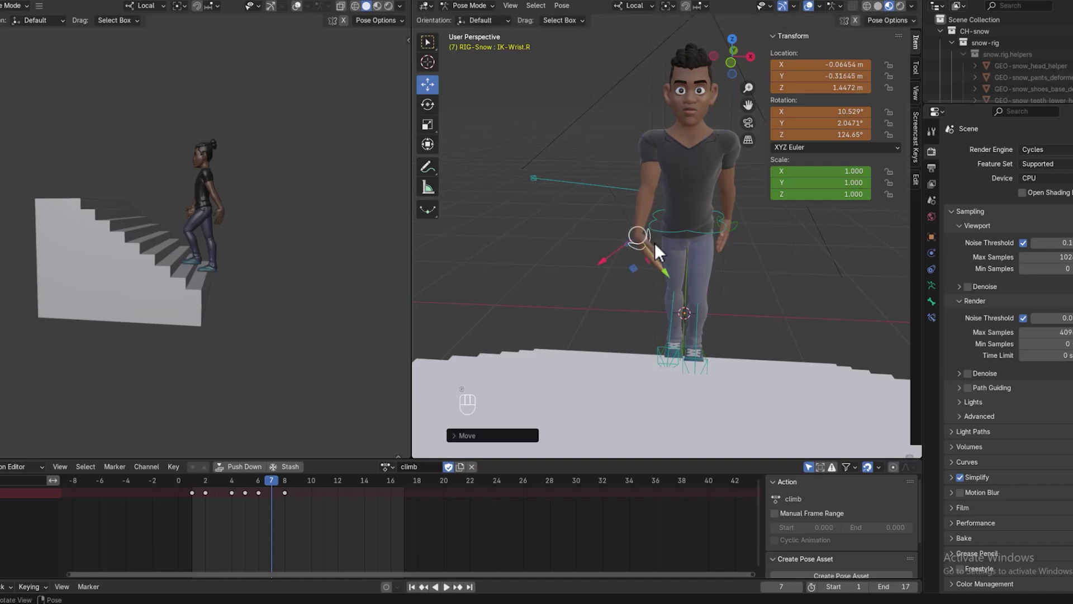
key("r")
left_click(653, 254)
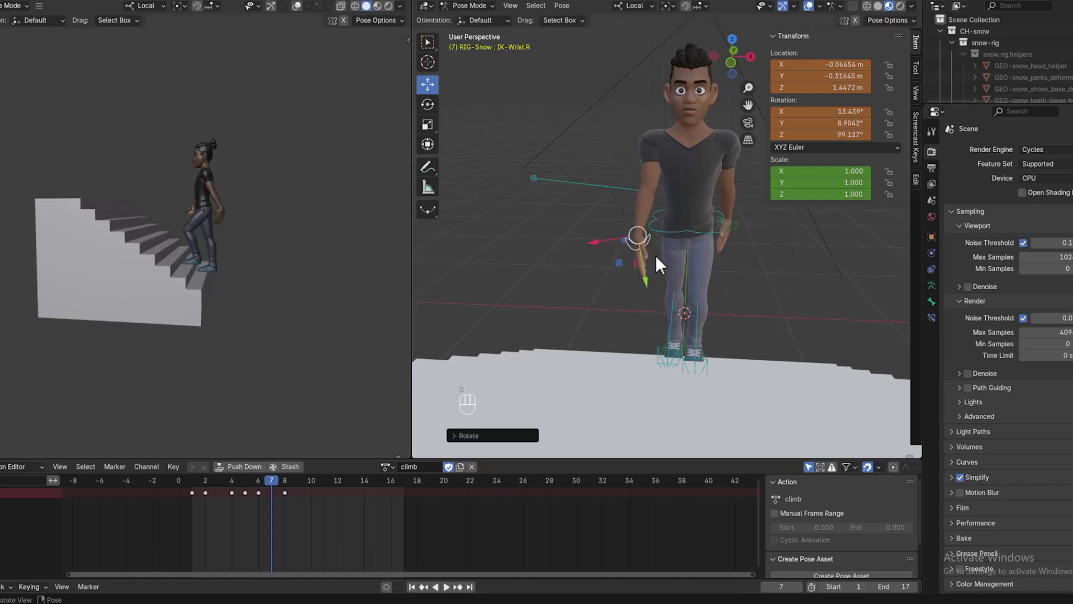
Rotate the left wrist IK control so the hand trails behind, to about X -31.5°, Y -35.8°, Z -82.5°
left_click(729, 231)
middle_click_drag(760, 257, 659, 250)
key("r")
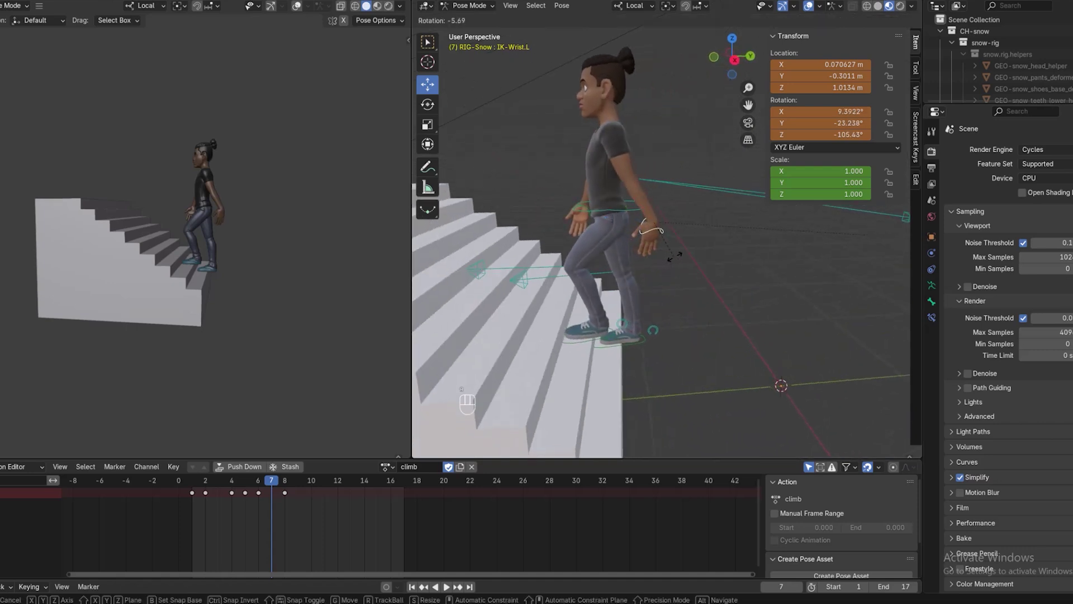
left_click(710, 260)
Lower the right wrist IK control and pull it back slightly, to about X -0.015, Y -0.322, Z 1.414 m
middle_click_drag(710, 259, 810, 246)
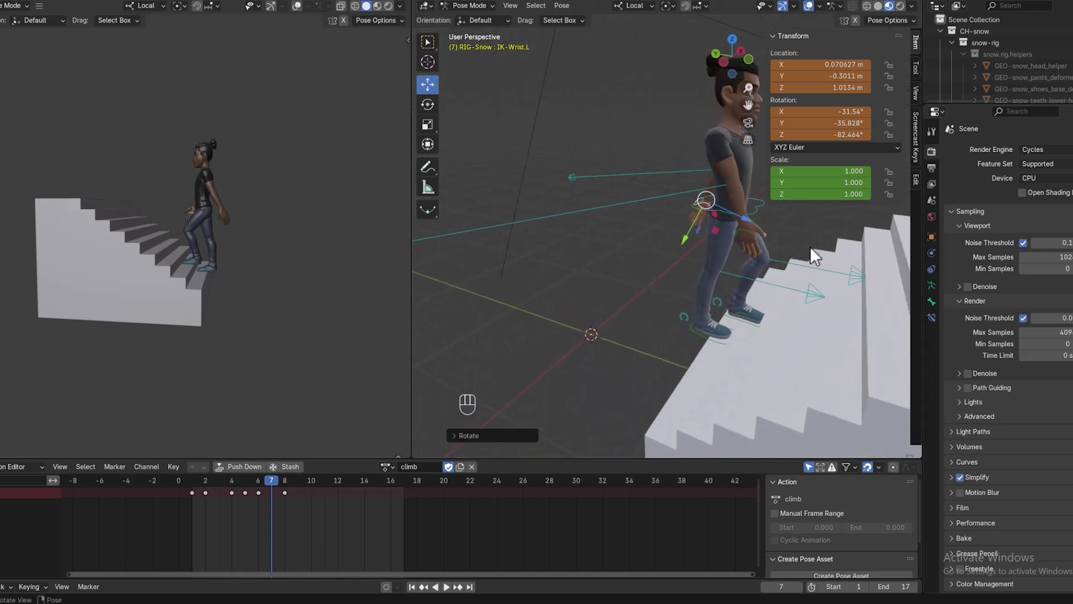
left_click(753, 232)
key("g")
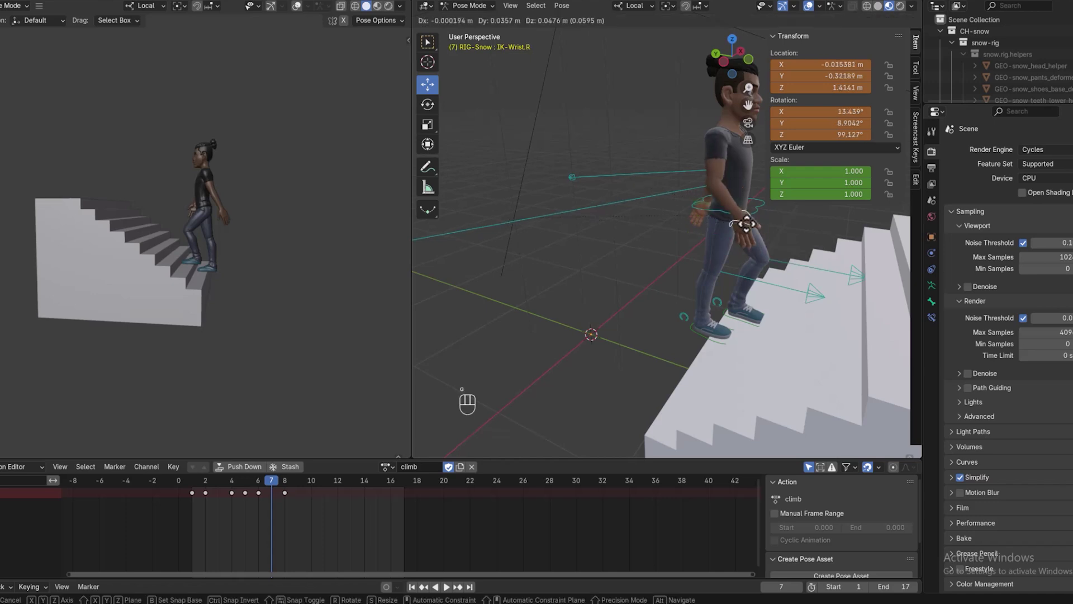
left_click(747, 224)
Bring the left wrist IK control up and in beside the hip, to about X -0.003, Y -0.316, Z 1.059 m
middle_click_drag(749, 241, 626, 293)
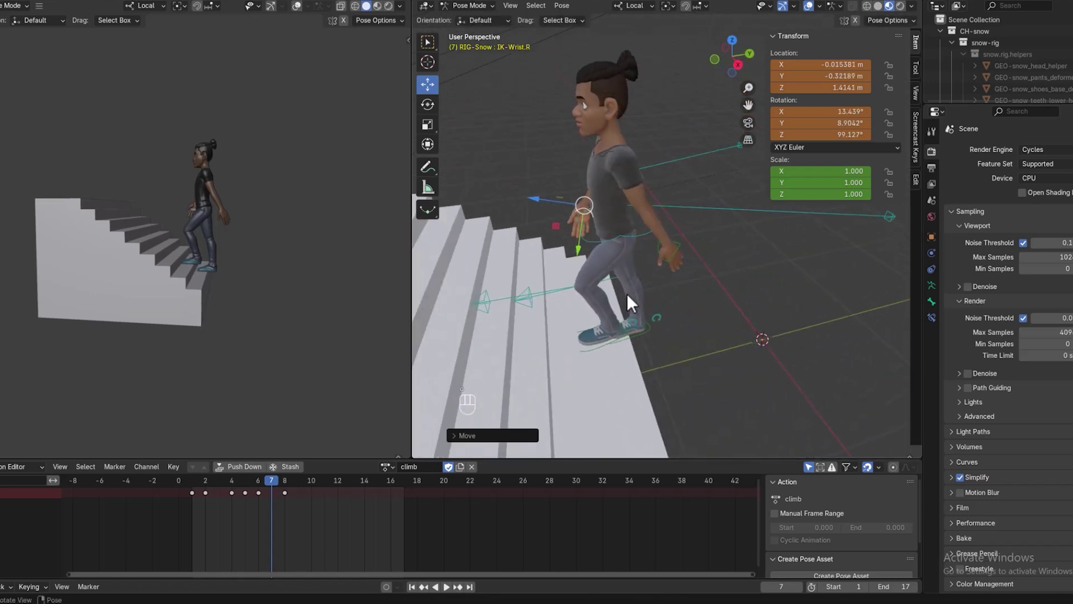
left_click(675, 246)
middle_click_drag(706, 267, 640, 219)
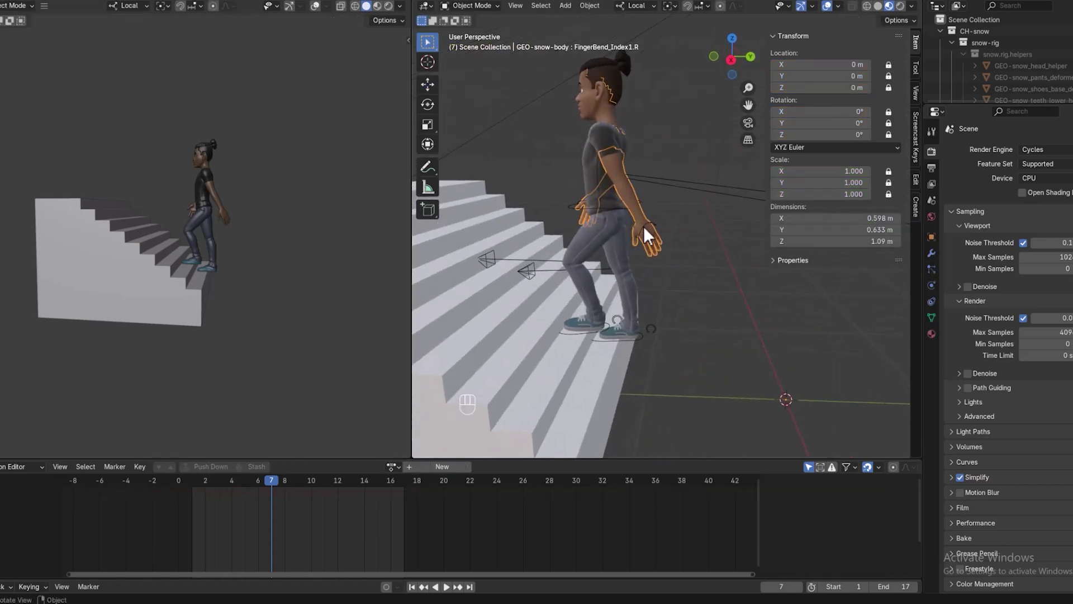
left_click(643, 226)
key("g")
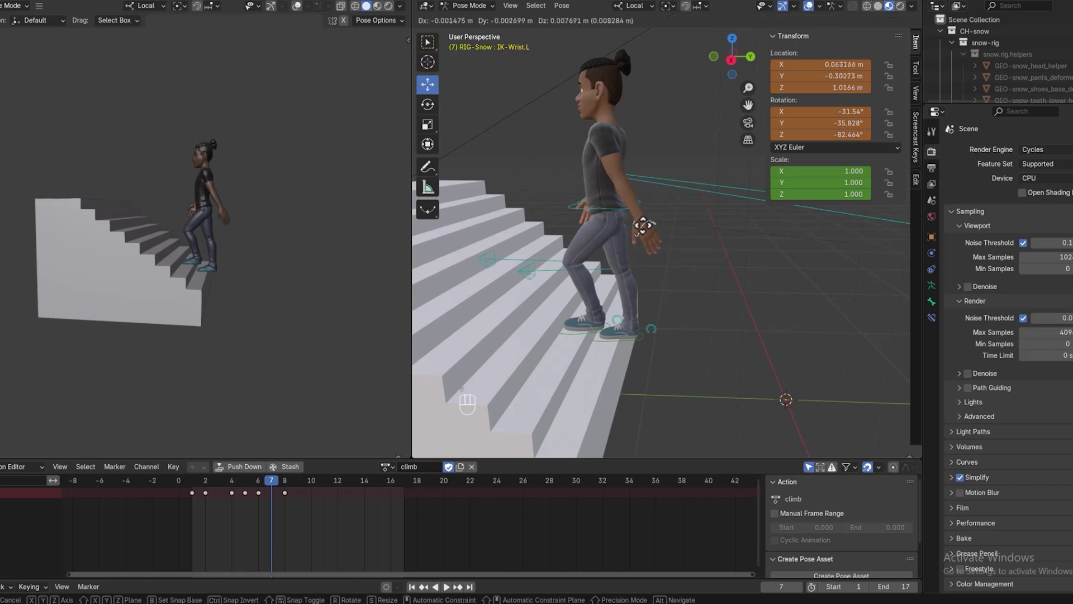
left_click(637, 212)
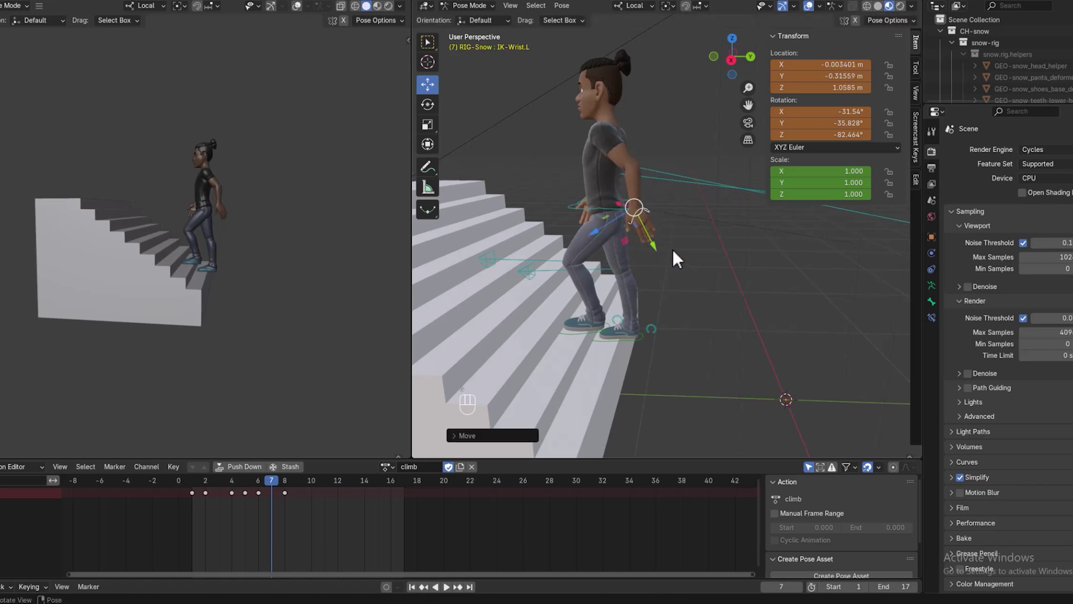
Select all the rig's controls and key the whole pose at frame 7
middle_click_drag(673, 249, 760, 263)
key("a")
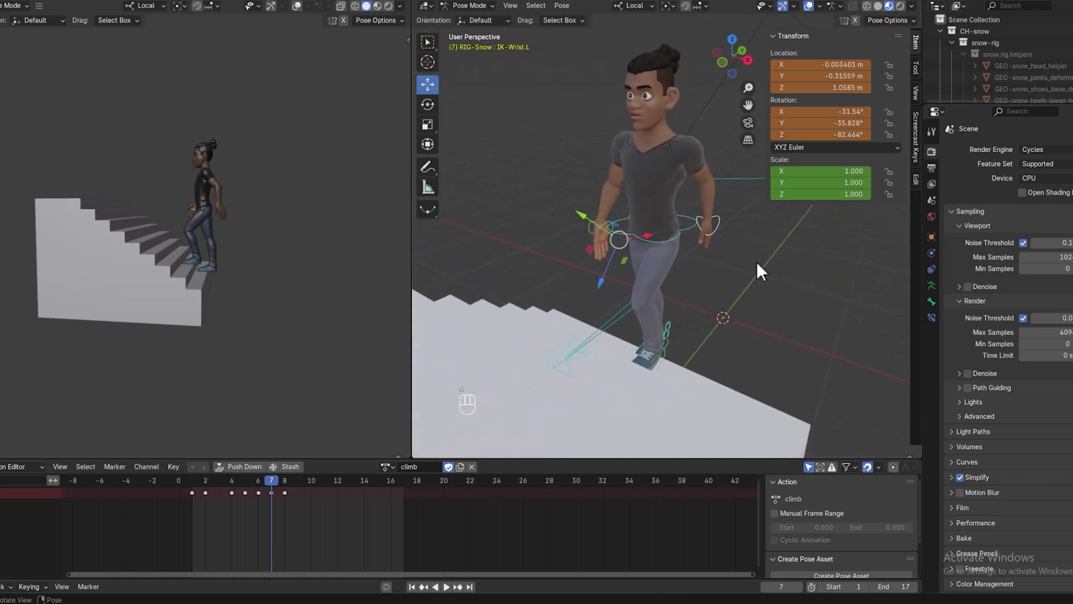
key("i")
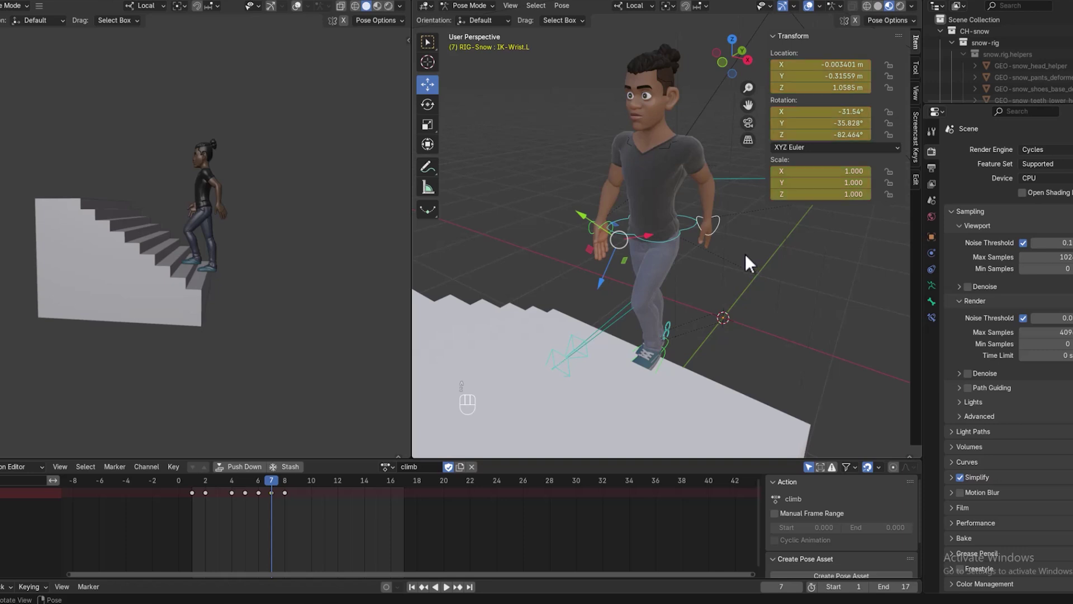
Copy the full pose from frame 7 and paste it onto frame 8
mouse_move(267, 482)
left_mouse_down()
mouse_move(246, 484)
mouse_move(286, 481)
mouse_move(236, 487)
mouse_move(285, 490)
left_mouse_up()
middle_click_drag(447, 424, 414, 388)
left_click_drag(280, 483, 274, 484)
middle_click_drag(582, 360, 555, 353)
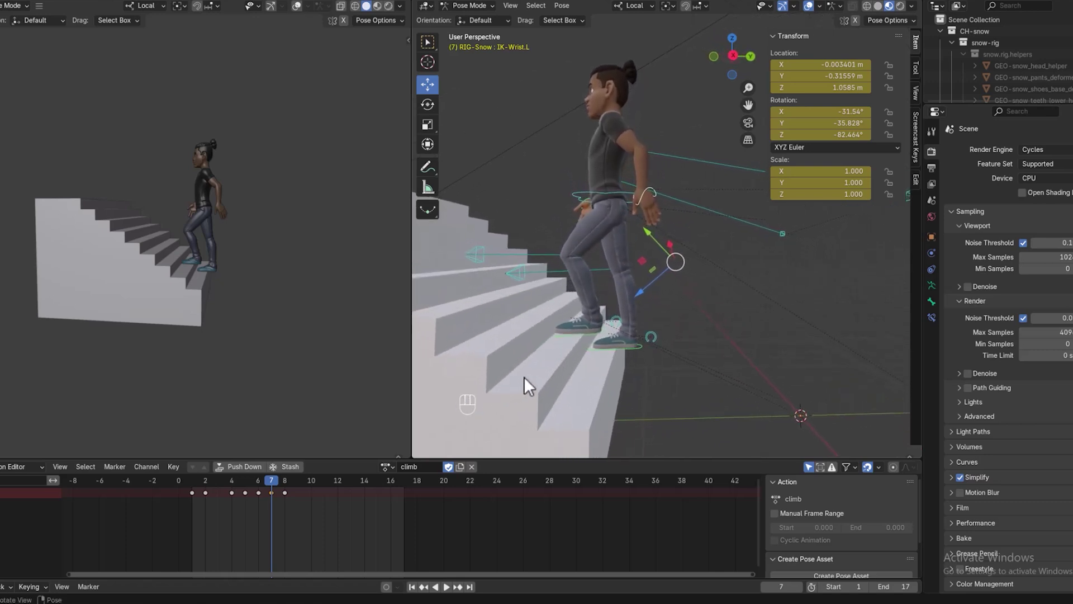
right_click(735, 286)
left_click(715, 273)
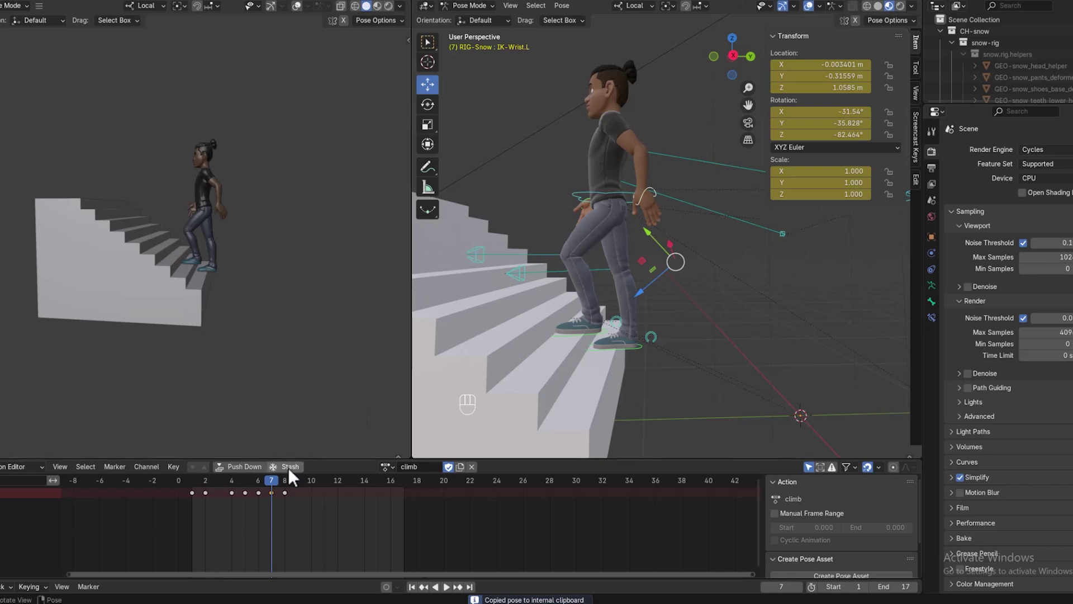
left_click(284, 485)
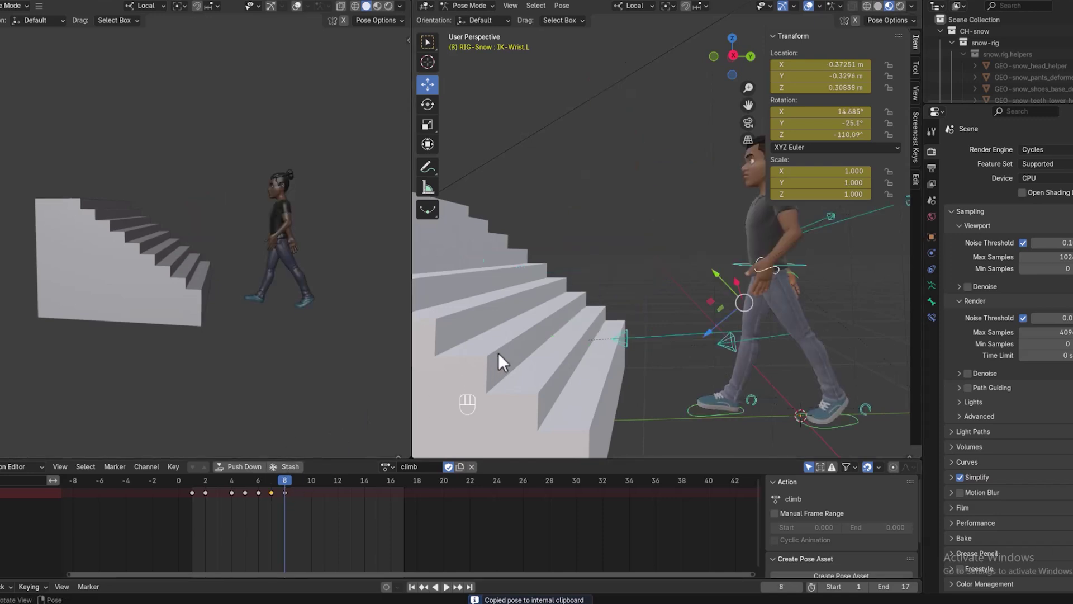
right_click(620, 269)
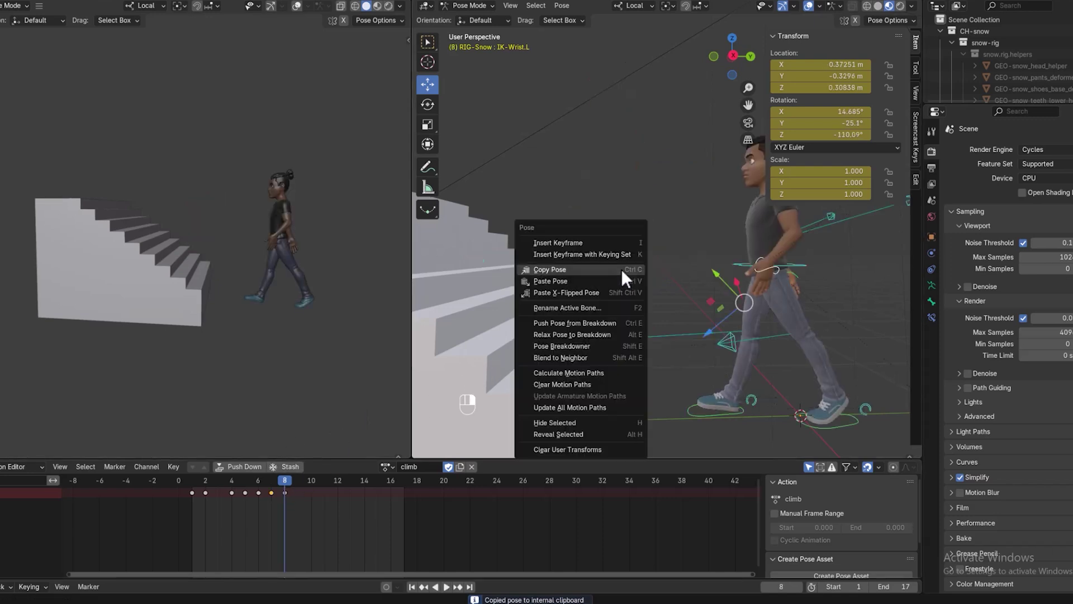
left_click(592, 279)
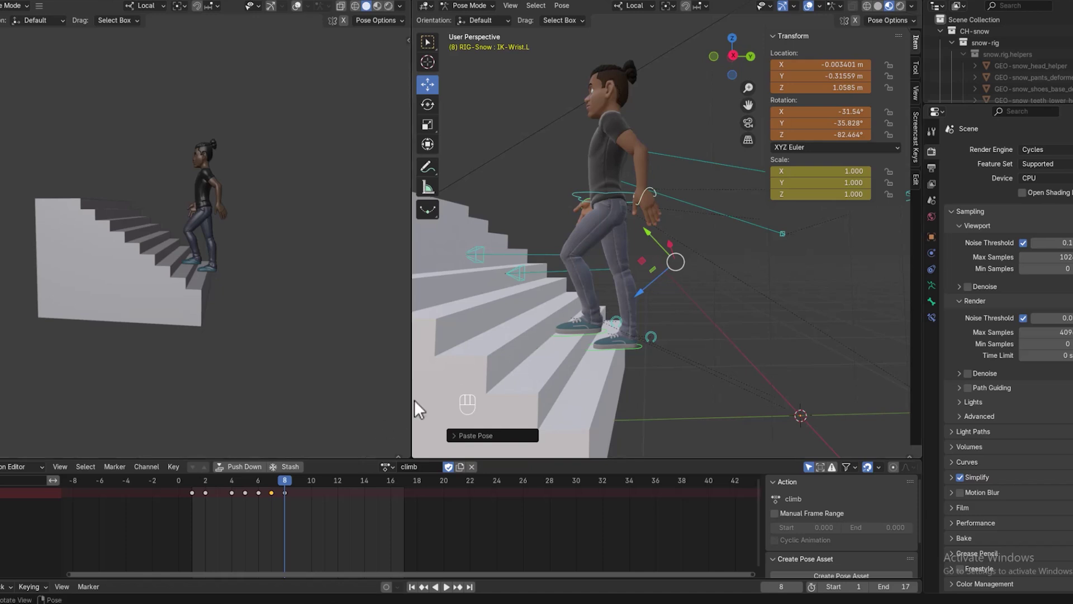
Move the right foot IK control up to the next stair, to about X -0.078, Y 1.502, Z 0.695 m
middle_click_drag(609, 348, 877, 359)
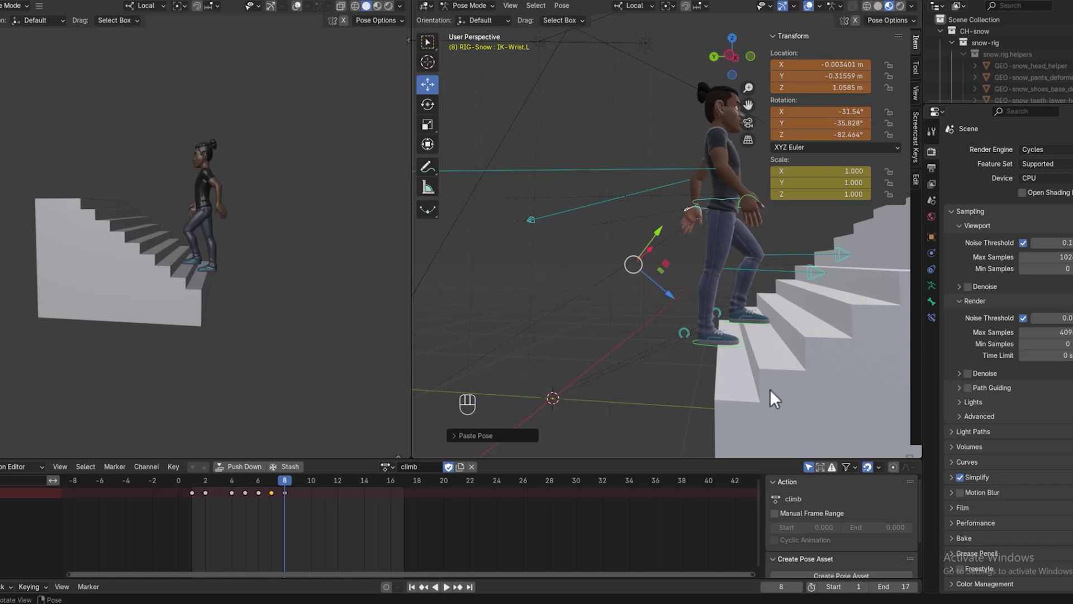
left_click(713, 341)
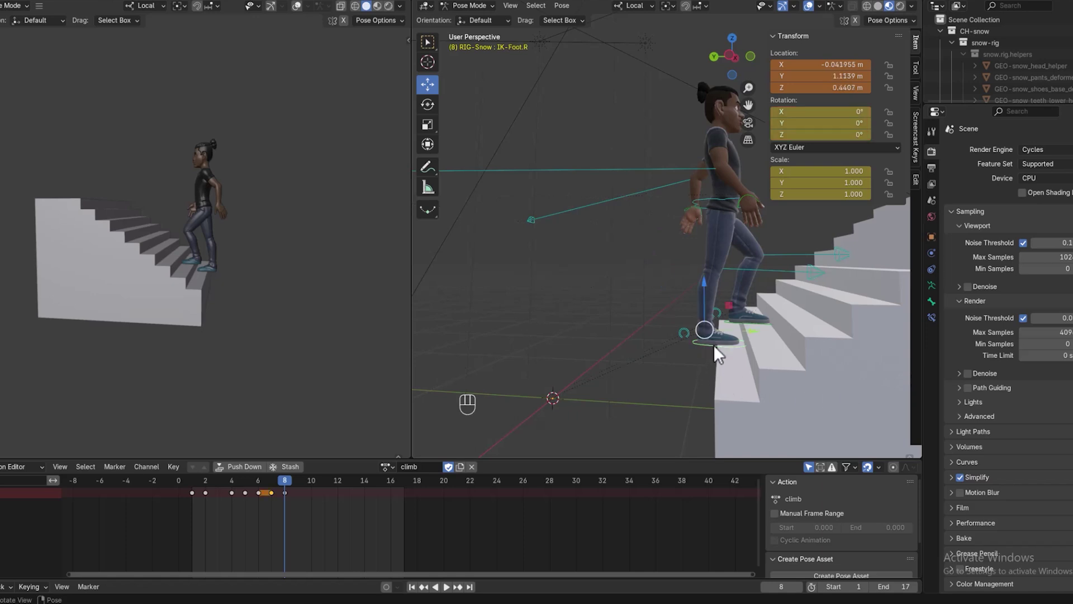
key("g")
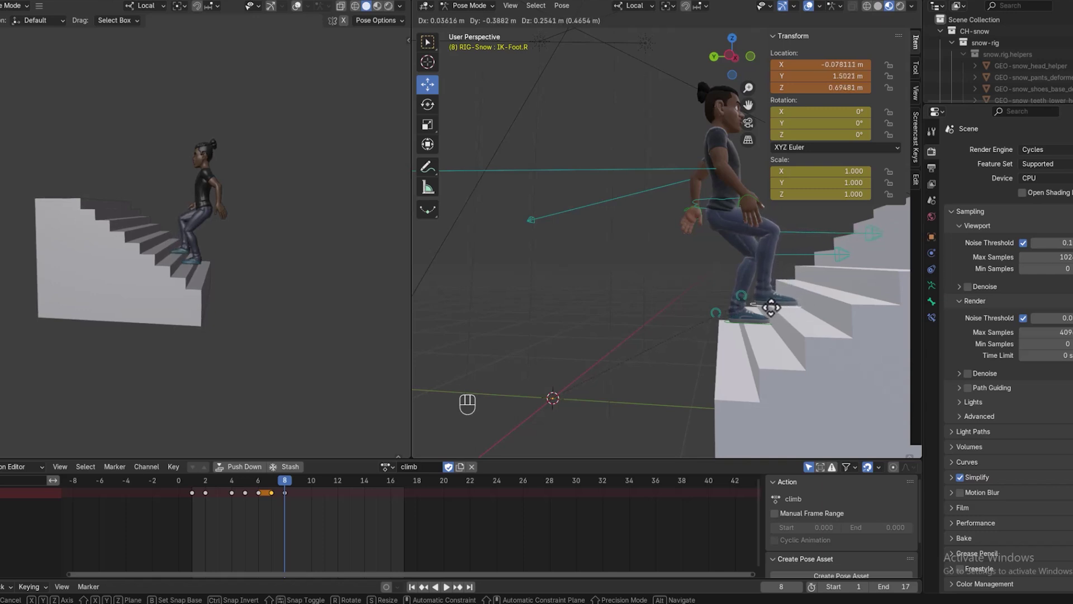
left_click(771, 307)
Move the torso control up and forward over the feet, to about X 0.030, Y 0.509, Z 1.293 m
middle_click_drag(756, 320, 497, 380)
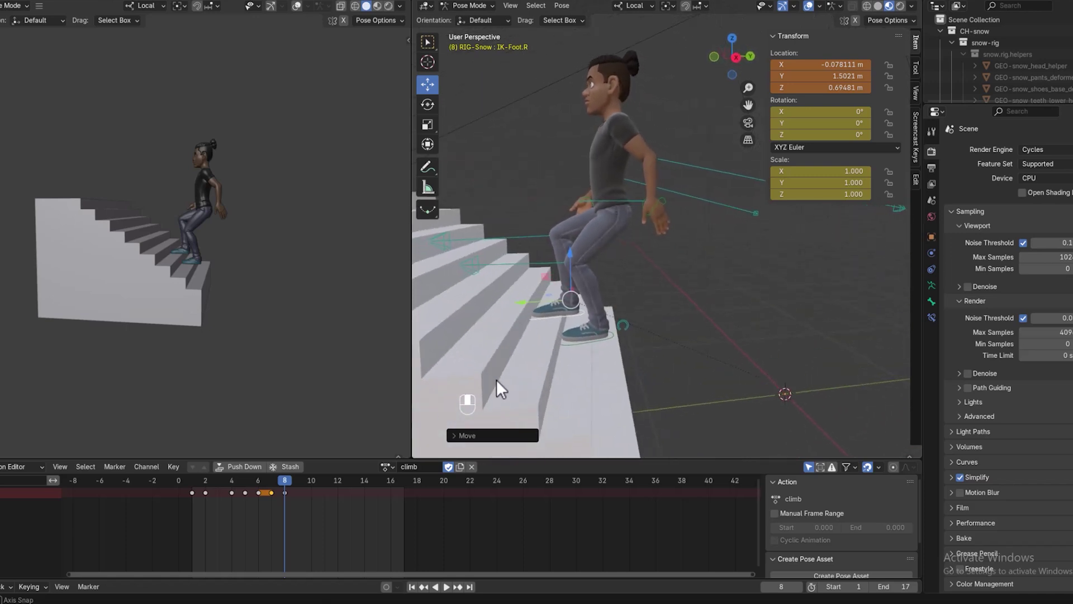
left_click(606, 201)
left_click_drag(608, 156, 597, 140)
left_click_drag(568, 186, 550, 189)
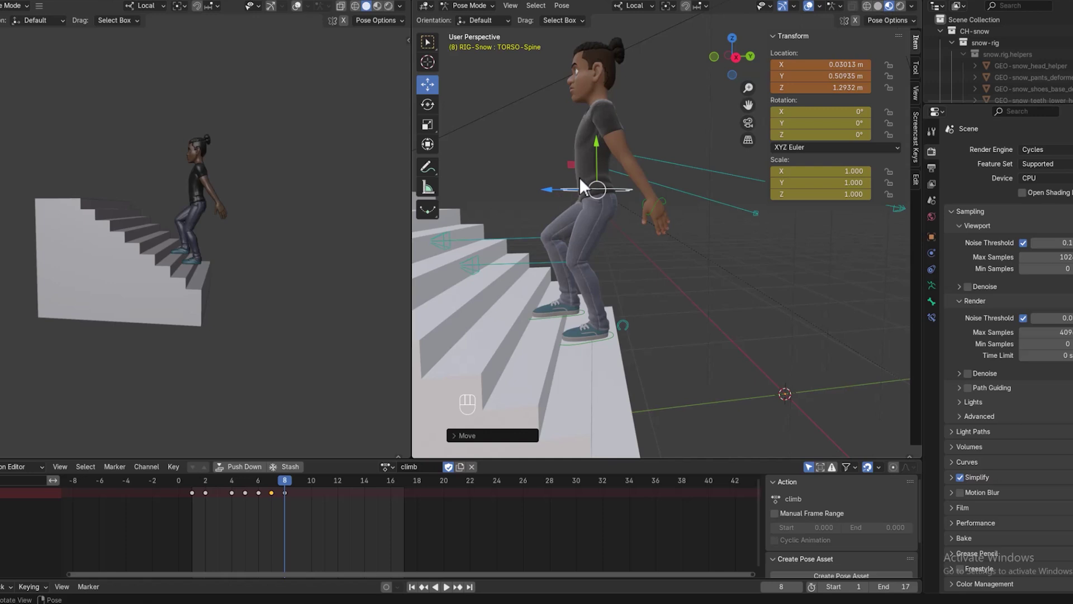
Bring the left wrist IK control forward beside the hip and rotate it to about X 22.0°, Y -21.1°, Z -116.1°
left_click(653, 204)
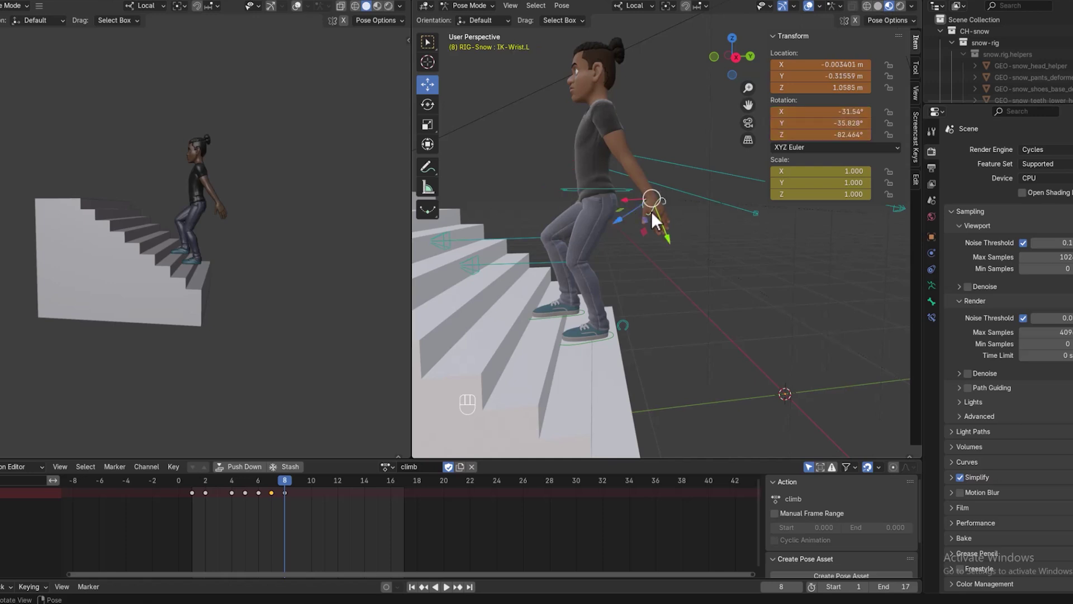
key("g")
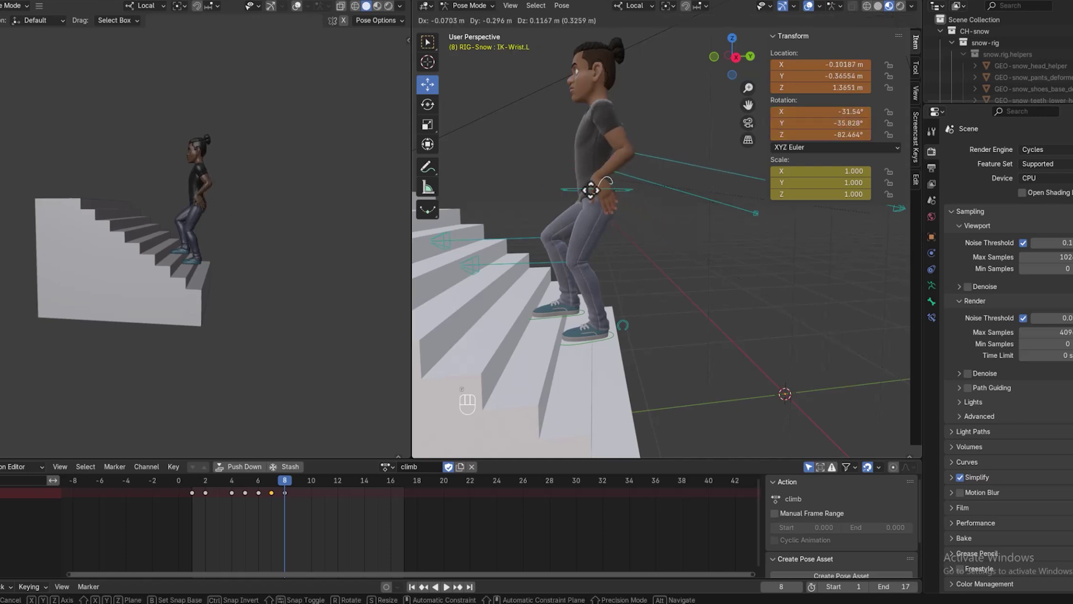
left_click(591, 190)
key("r")
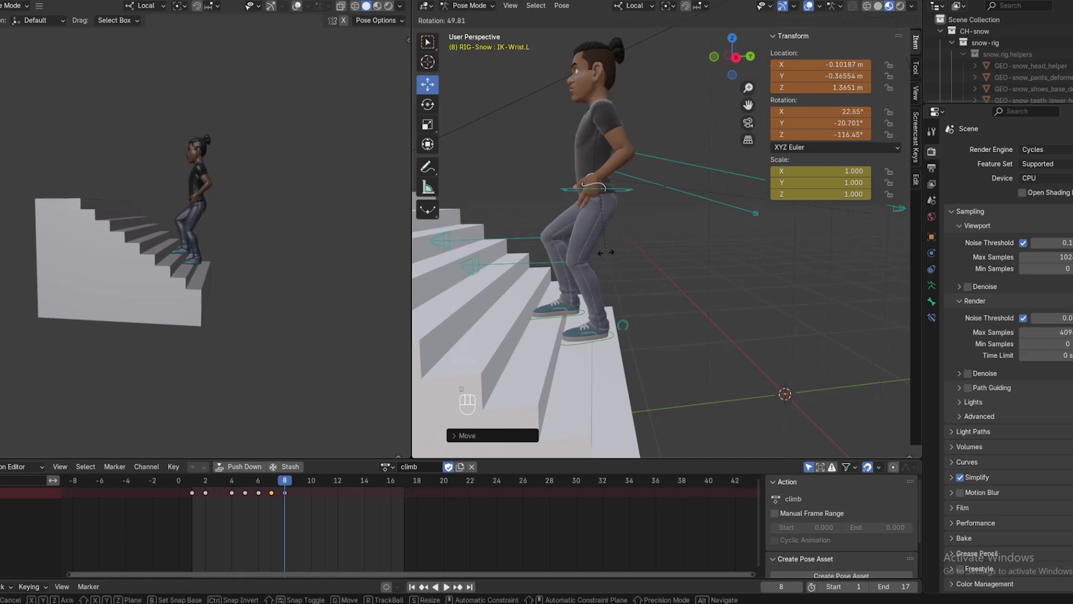
left_click(615, 254)
Shift the left wrist IK control outward from the body, to about X -0.081, Y -0.234, Z 1.348 m
middle_click_drag(619, 256, 742, 297)
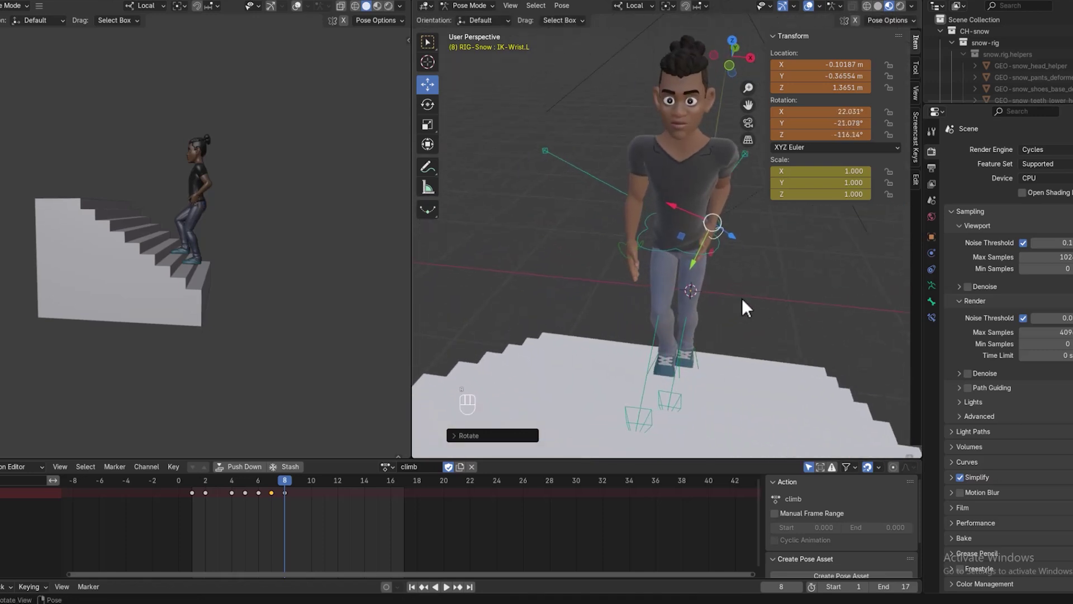
key("g")
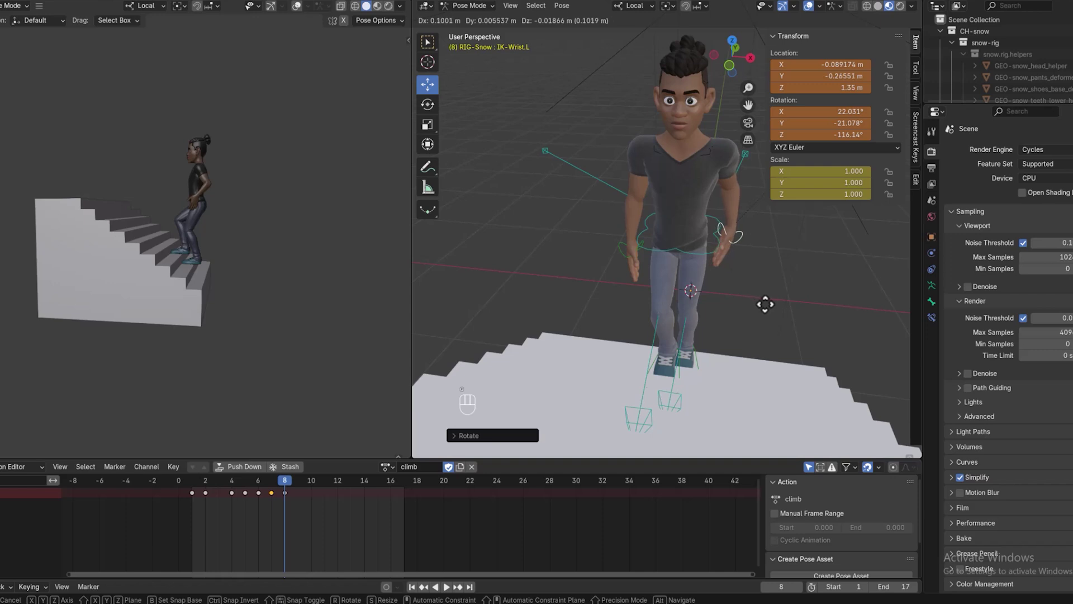
left_click(799, 315)
Adjust the right wrist IK control slightly, to about X 0.022, Y -0.347, Z 1.430 m
middle_click_drag(811, 321, 877, 310)
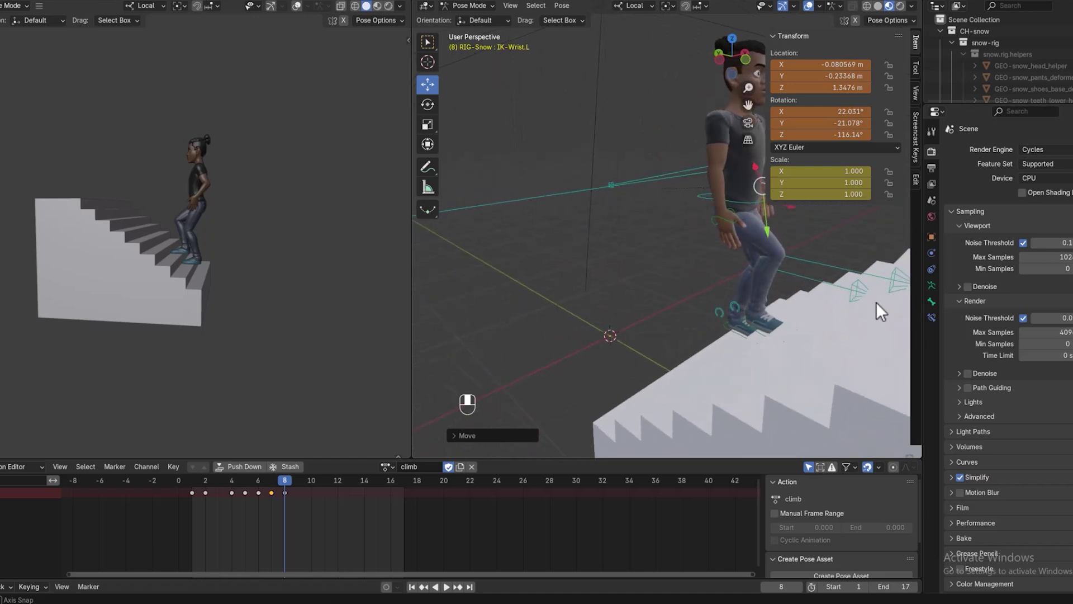
left_click(723, 217)
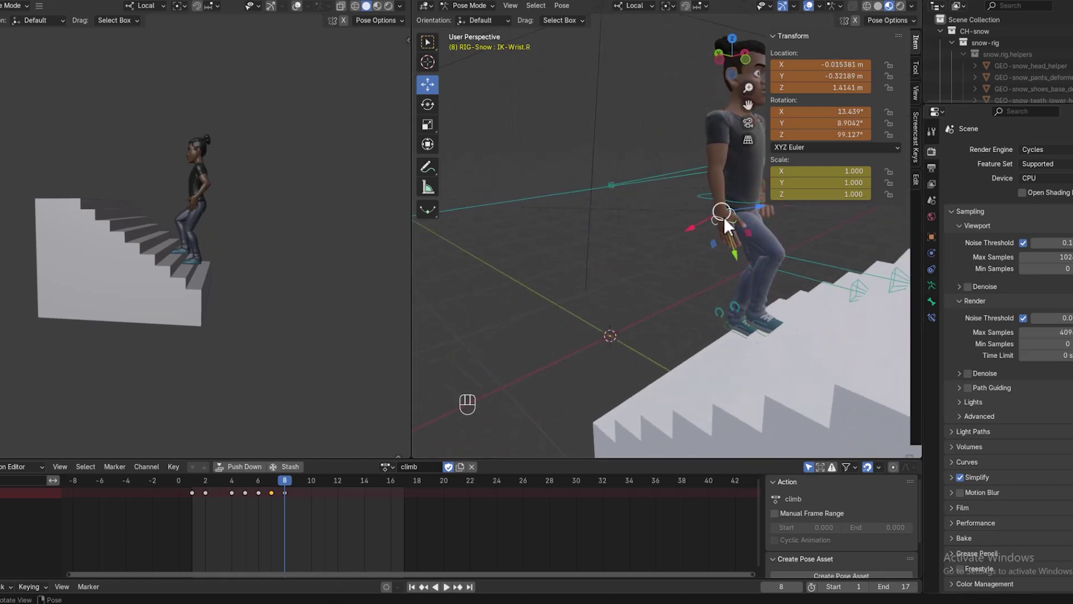
key("g")
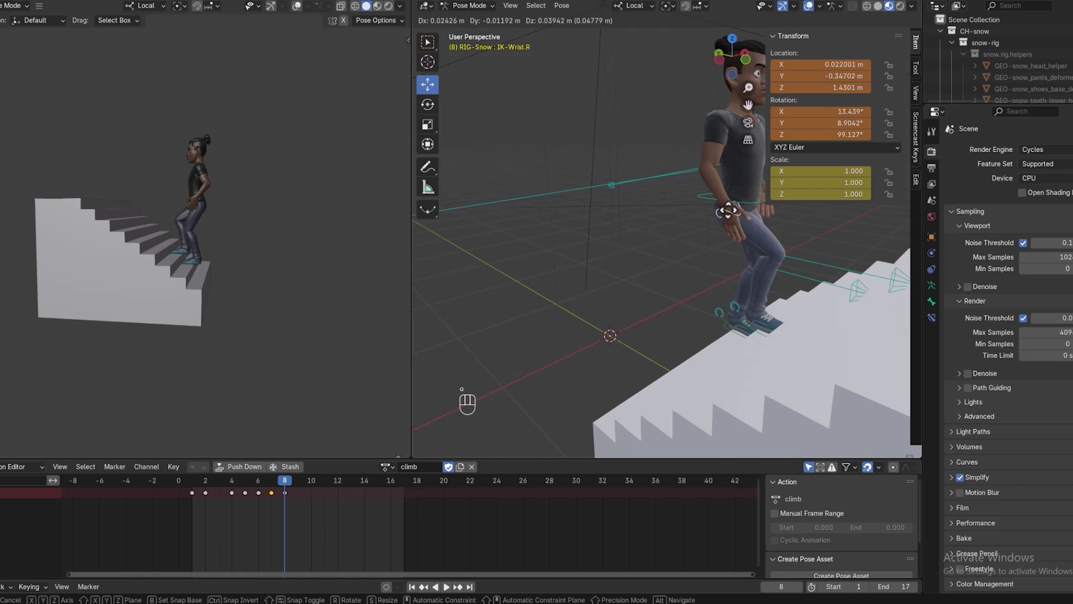
left_click(727, 212)
Move the torso control forward to about Z 1.383 m and lean it to about X 7.2°, Y 1.3°, Z 0.2°
middle_click_drag(744, 239, 495, 223)
left_click(625, 198)
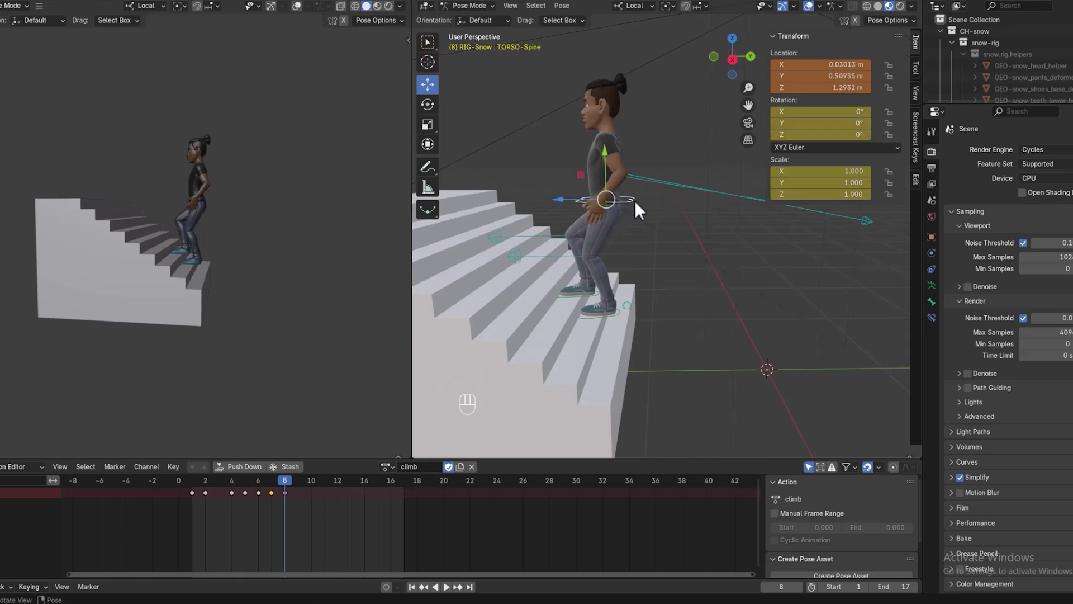
left_click_drag(579, 196, 554, 186)
key("r")
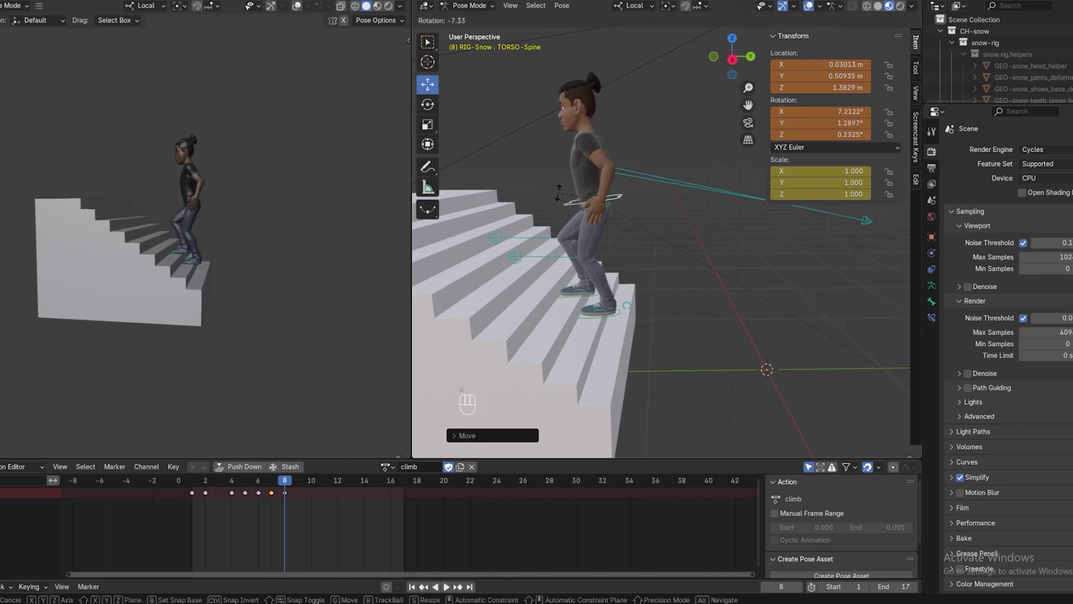
left_click(558, 191)
Swing the left wrist IK control ahead of the hip, to about X -0.118, Y -0.142, Z 1.519 m
middle_click_drag(558, 192, 635, 263)
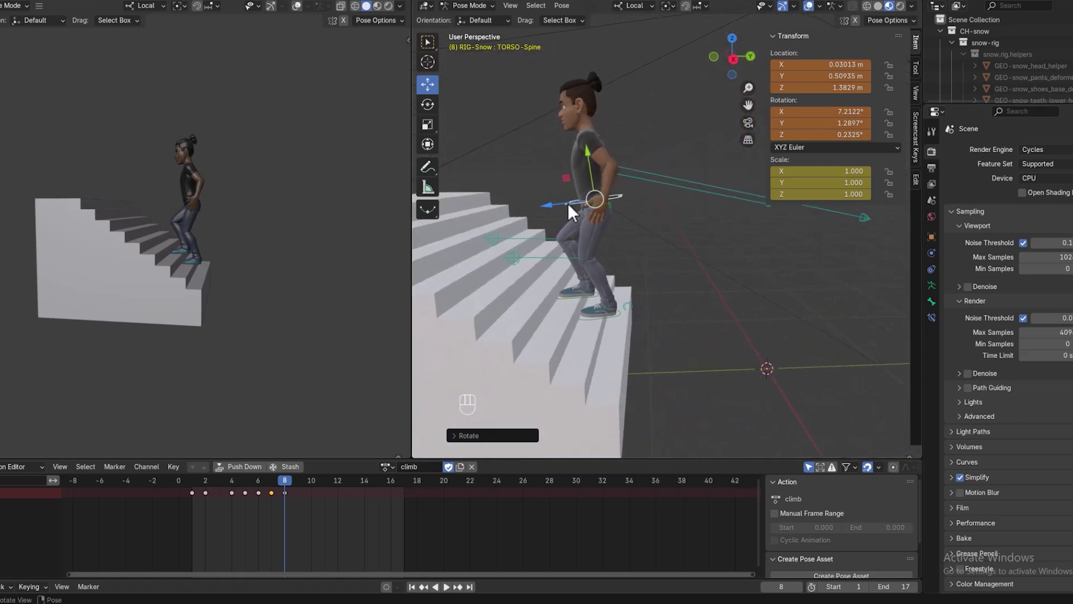
left_click(609, 206)
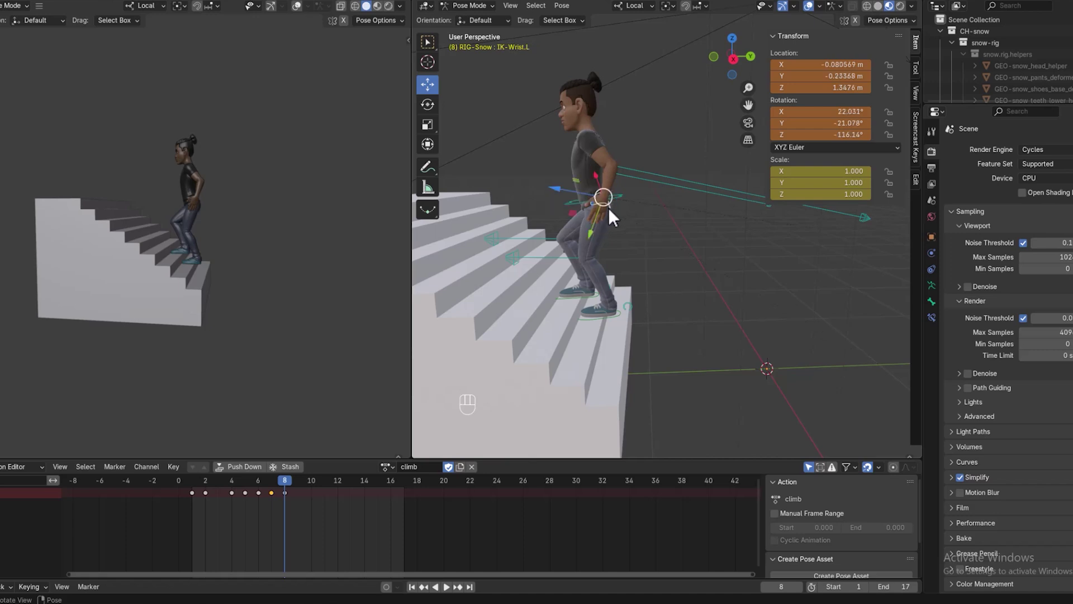
mouse_move(576, 190)
left_mouse_down()
mouse_move(551, 187)
mouse_move(578, 209)
left_mouse_up()
middle_click_drag(578, 209, 710, 293)
Key the whole pose at frame 8 and scrub the neighbouring frames to check the motion
key("i")
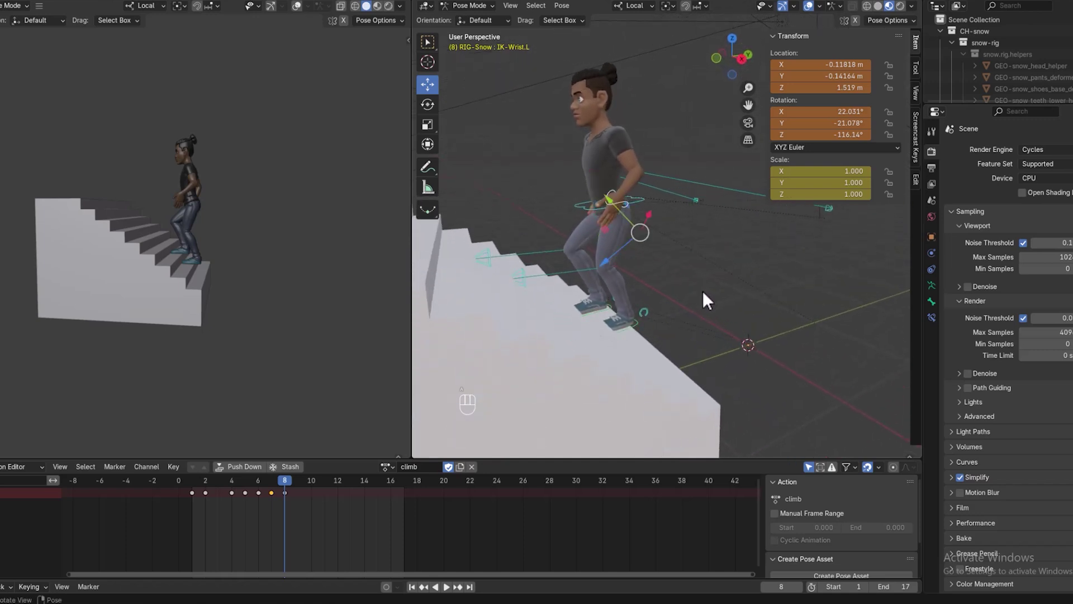
left_click_drag(276, 482, 301, 485)
left_click(284, 480)
middle_click_drag(548, 377, 681, 304)
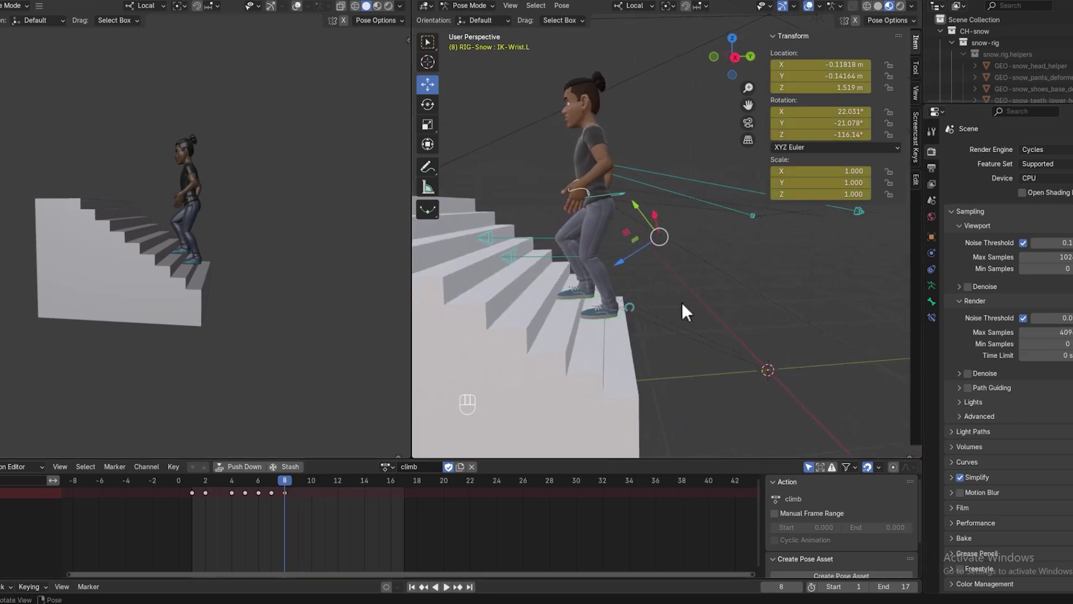
Copy the frame 8 pose, paste it onto frame 9 and key it there
right_click(758, 277)
left_click(741, 267)
left_click(300, 481)
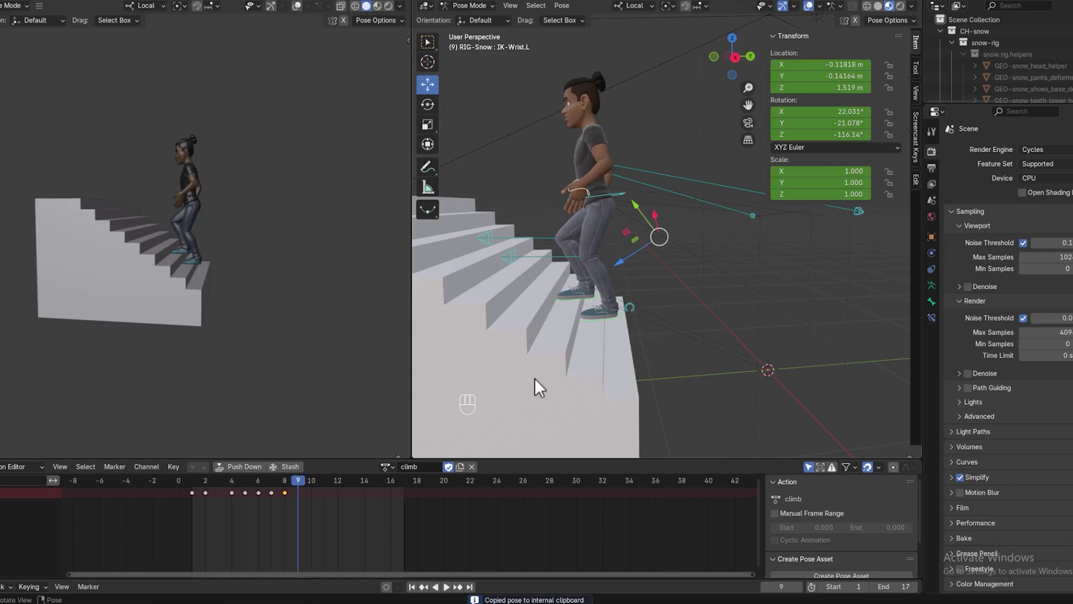
key("i")
key("ctrl+z")
right_click(752, 286)
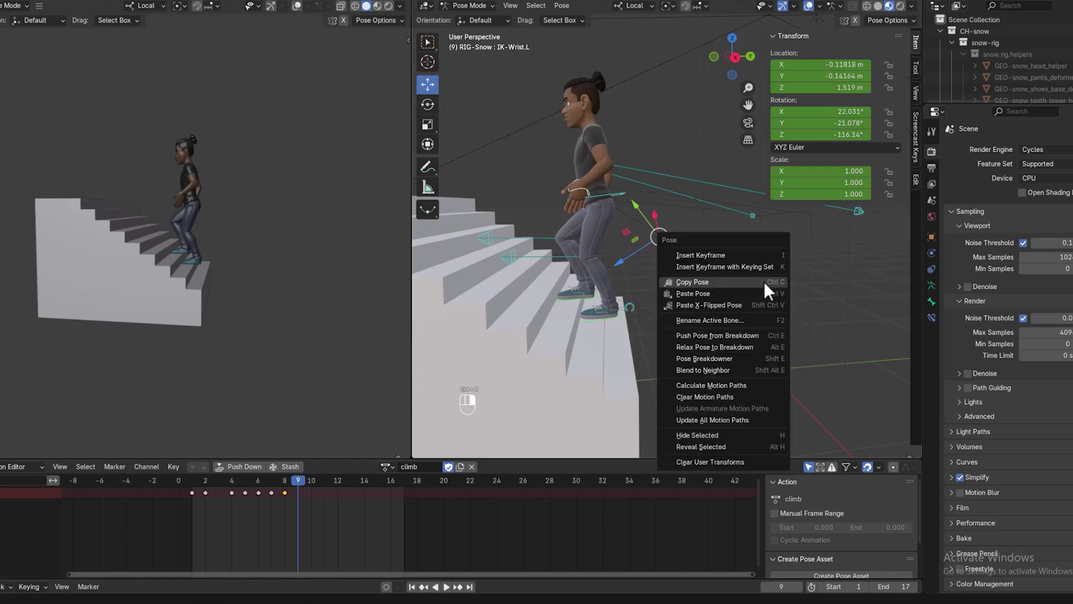
left_click(727, 294)
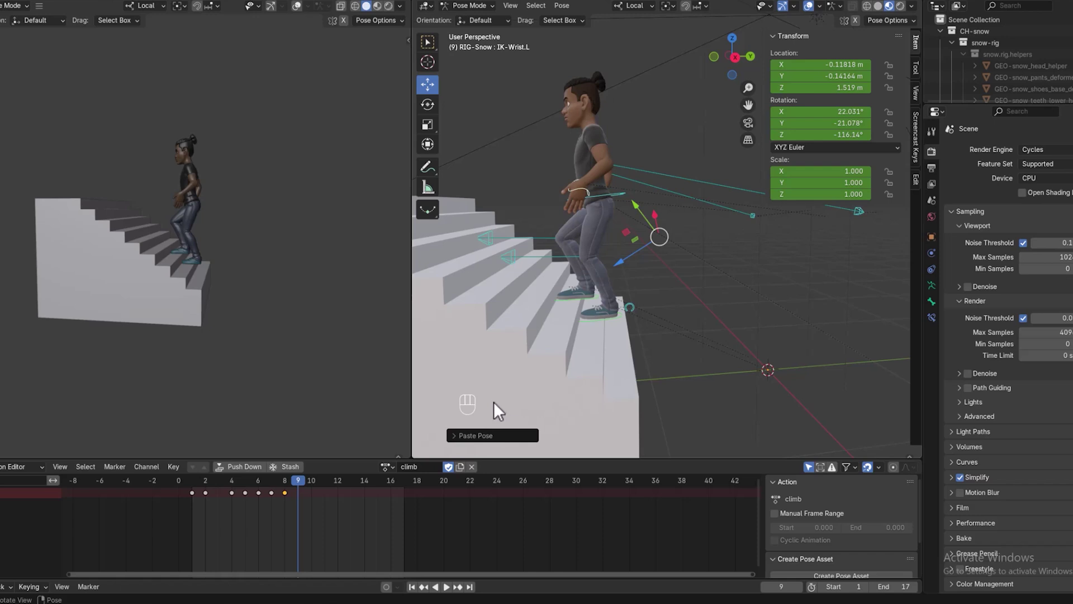
key("i")
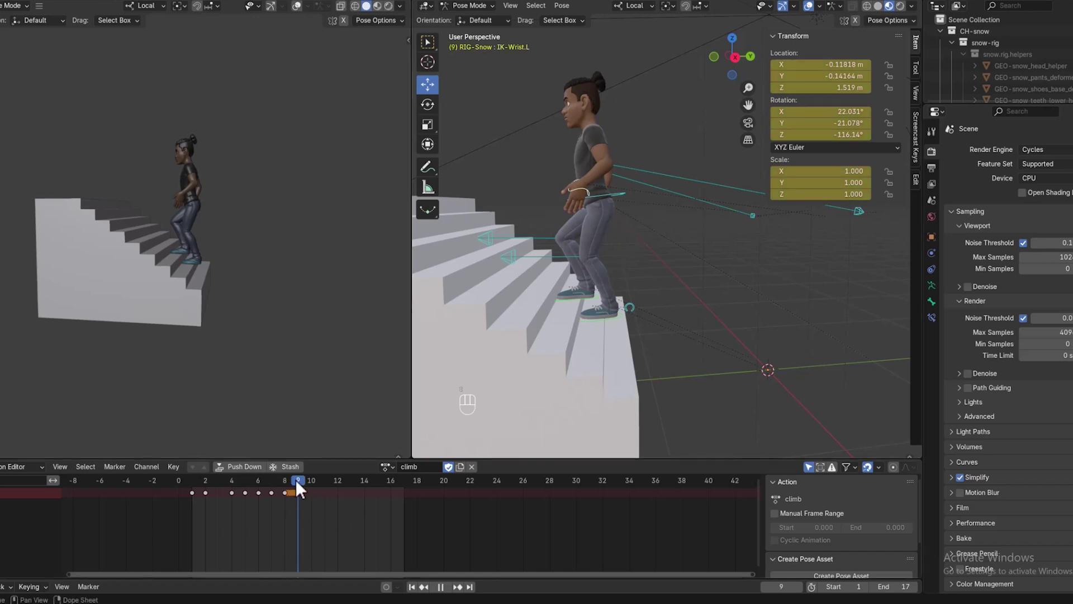
mouse_move(288, 484)
left_mouse_down()
mouse_move(269, 484)
mouse_move(297, 485)
left_mouse_up()
Lift the left foot IK control and move it forward onto a higher stair, to about Y 1.699, Z 0.814 m
left_click(586, 322)
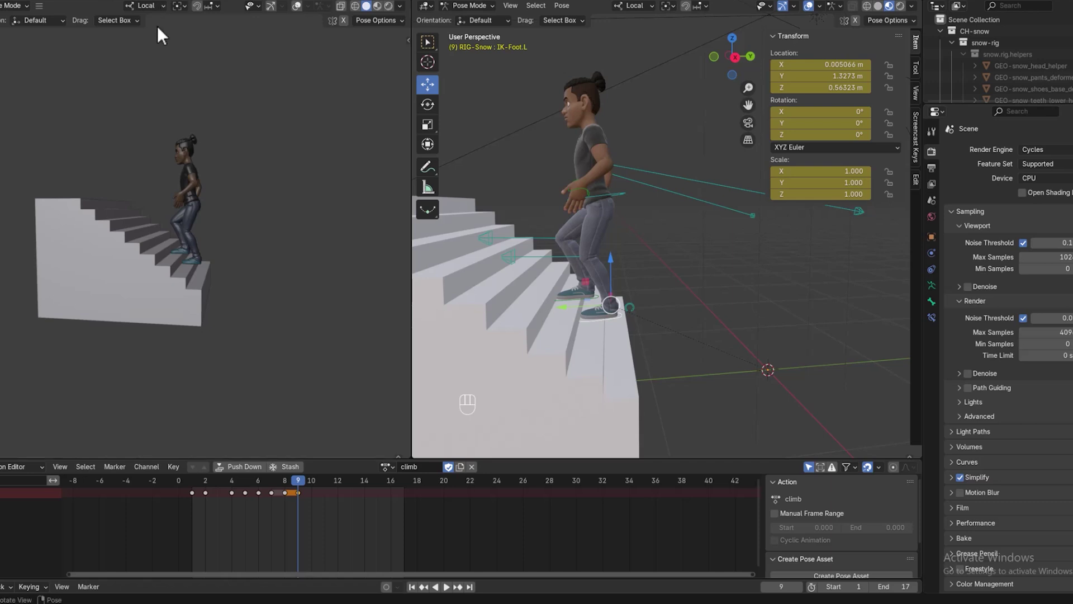
middle_click_drag(700, 302, 677, 301)
left_click_drag(605, 260, 604, 242)
middle_click_drag(697, 277, 634, 271)
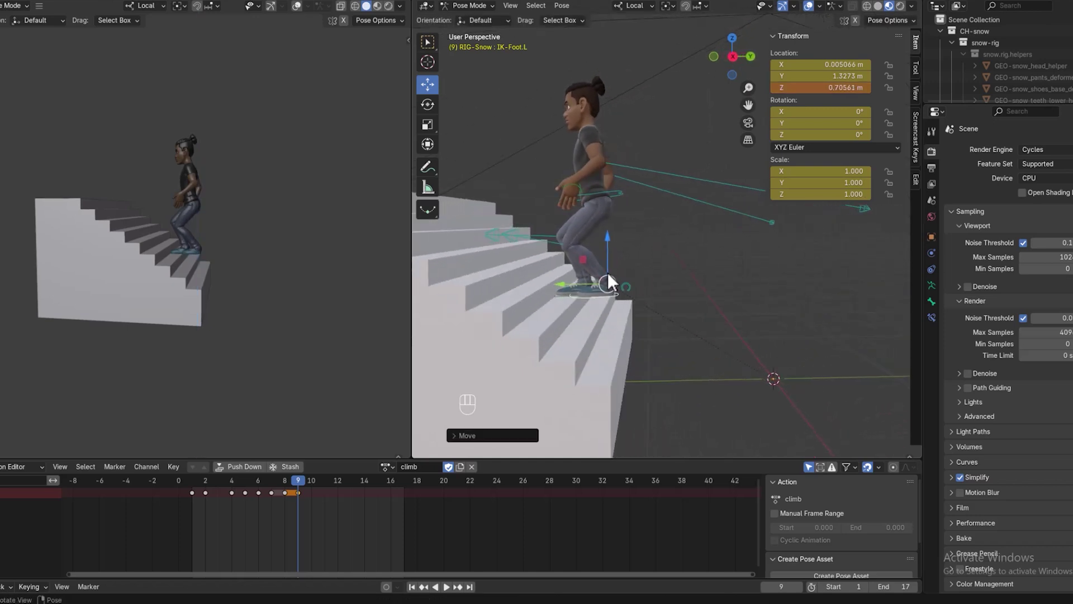
left_click_drag(608, 252, 596, 241)
left_click_drag(564, 273, 550, 225)
middle_click_drag(618, 265, 508, 300)
left_click_drag(507, 300, 513, 296)
middle_click_drag(636, 304, 647, 267)
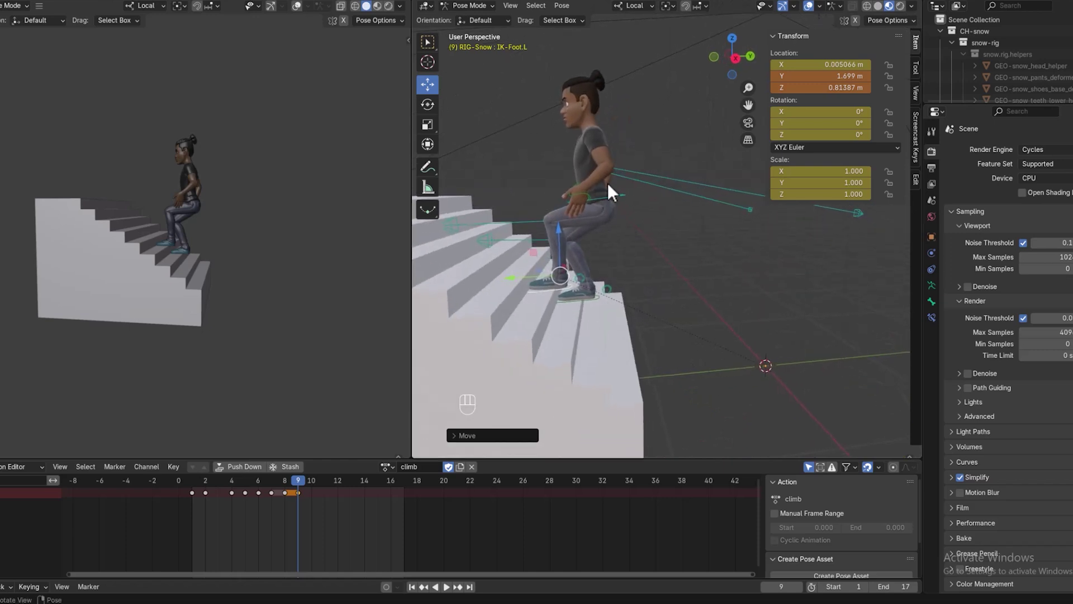
Raise the torso control and move it forward over the feet, to about X -0.018, Y 0.669, Z 1.545 m
left_click(618, 196)
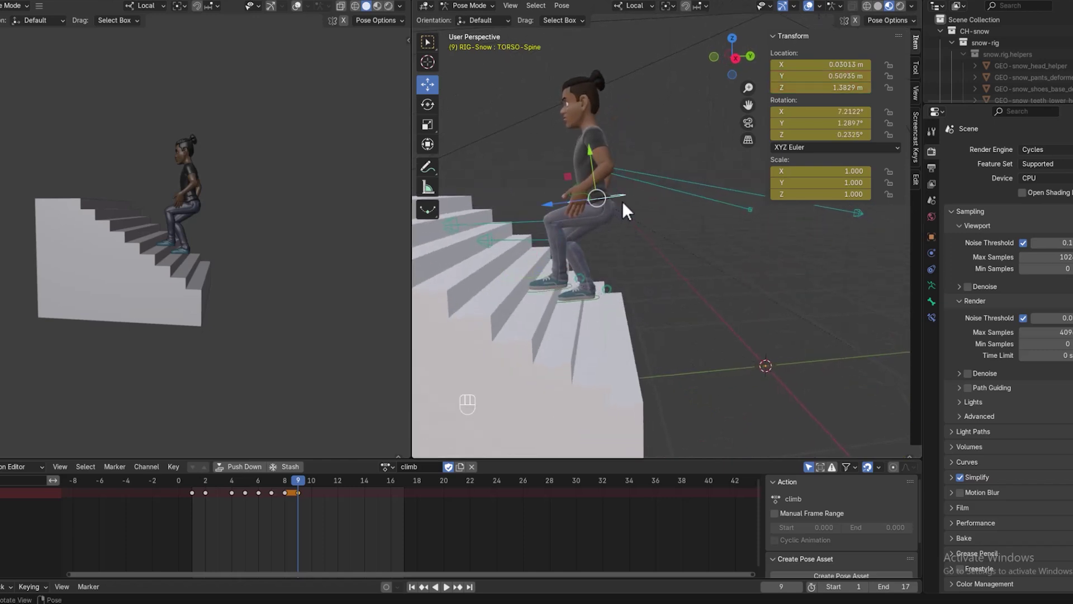
key("g")
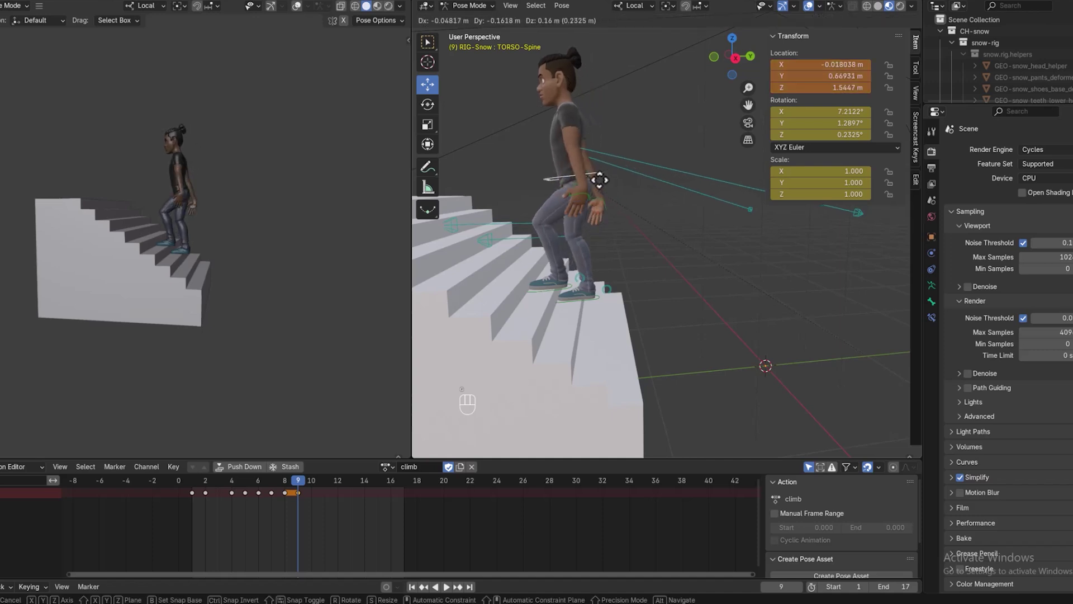
left_click(599, 180)
Rotate the left wrist IK control to about X -10.3°, Y -35.2°, Z -97.1° and move it to about X -0.208, Y -0.321, Z 1.514 m
left_click(587, 190)
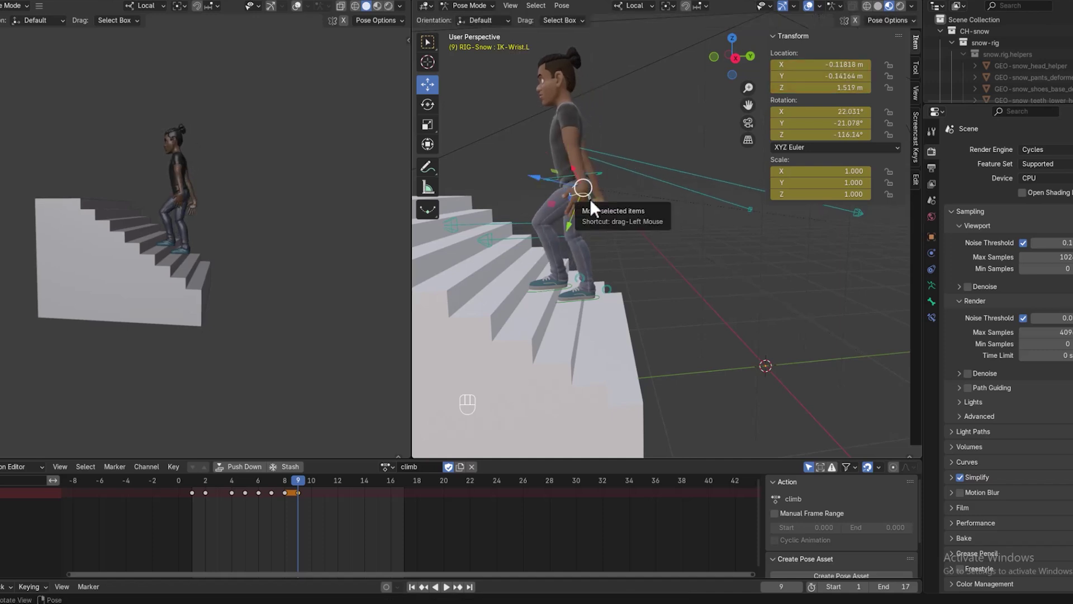
key("r")
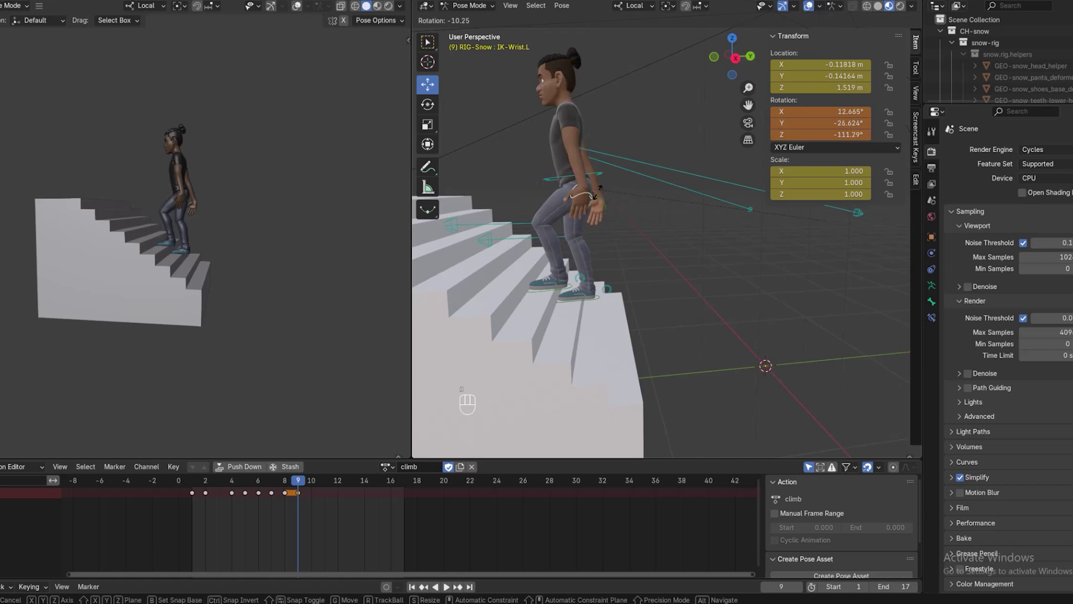
left_click(596, 189)
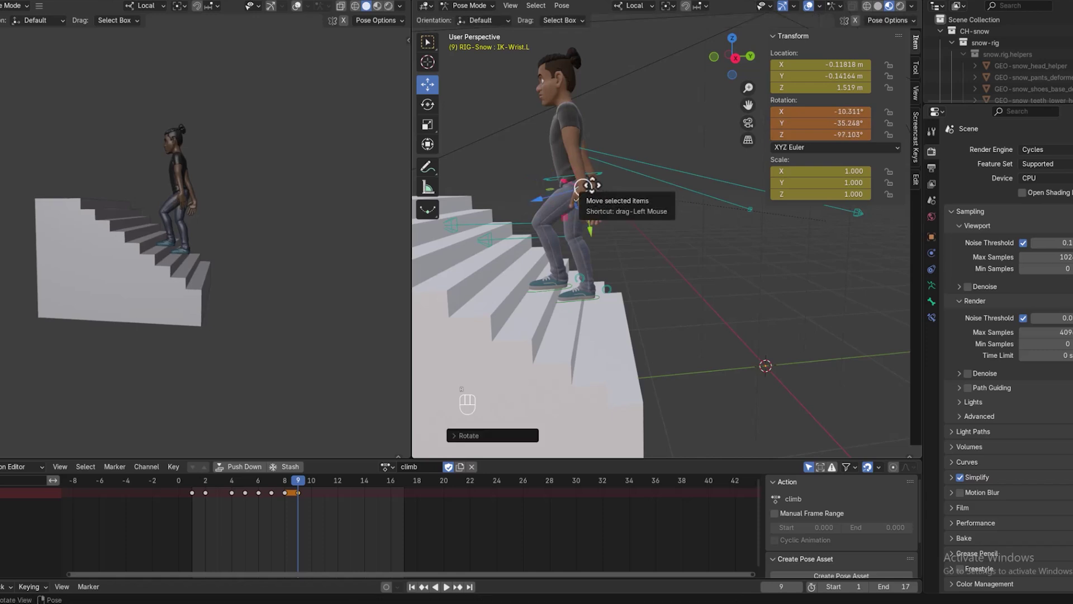
key("g")
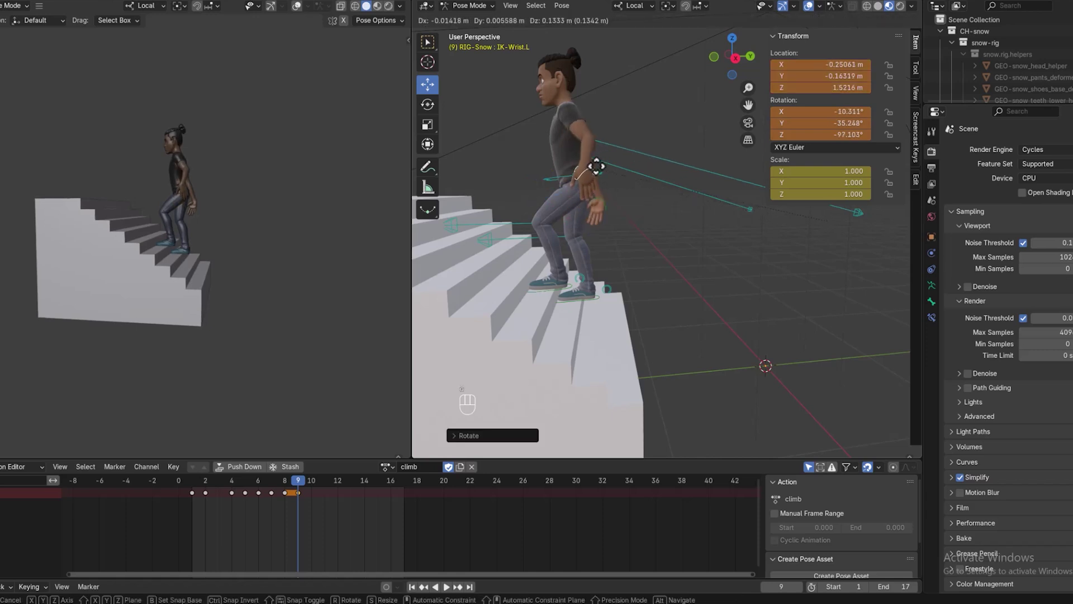
left_click_drag(596, 166, 603, 166)
middle_click_drag(670, 222, 502, 240)
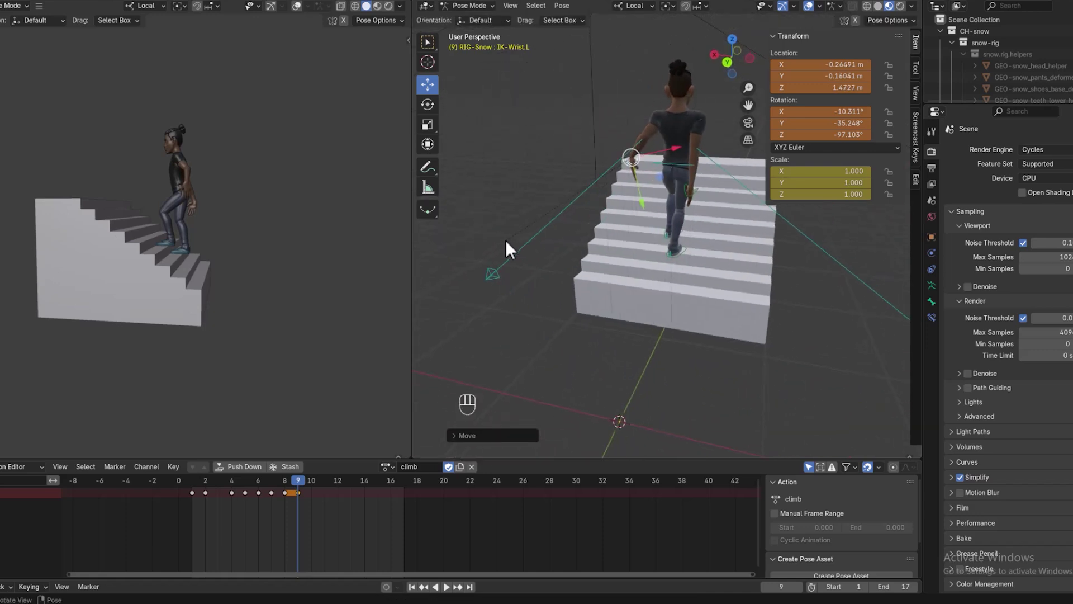
key("g")
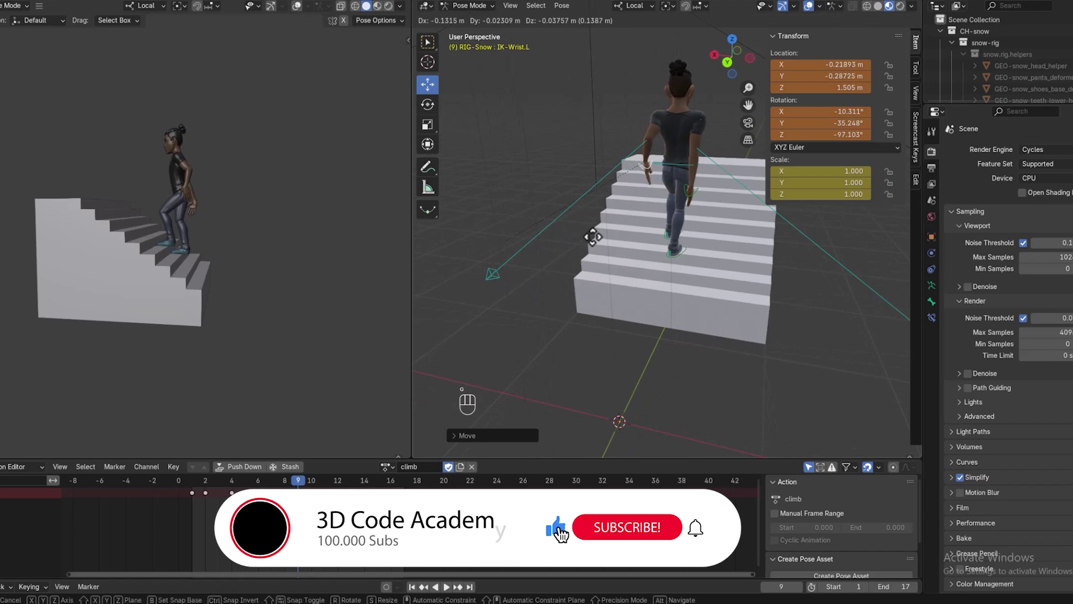
left_click(596, 238)
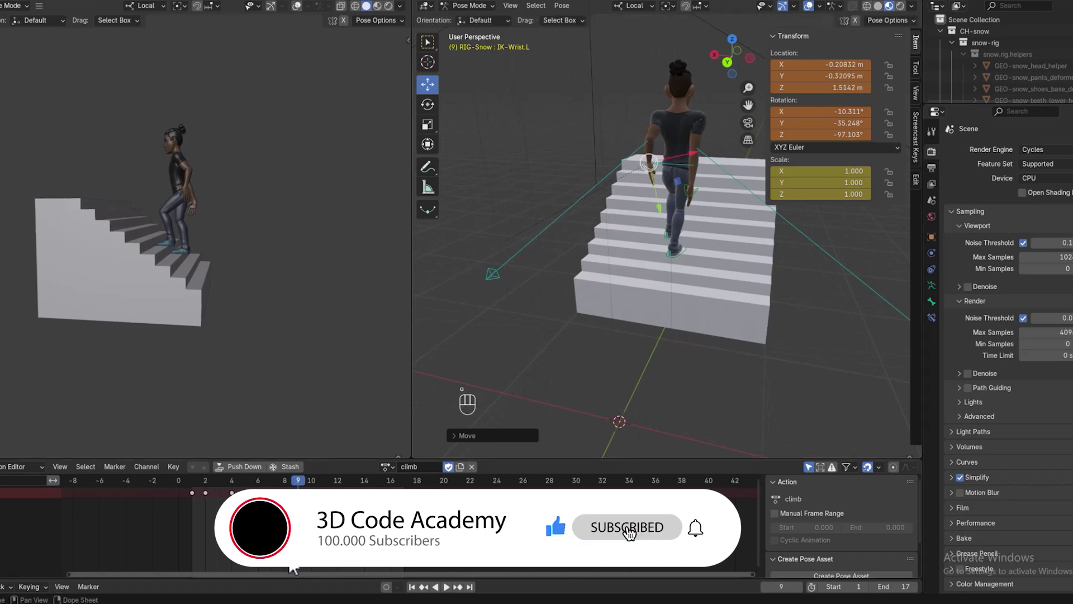
Swing the right wrist IK control forward past the hip, shifting it slightly outward from the body
middle_click_drag(783, 378, 643, 356)
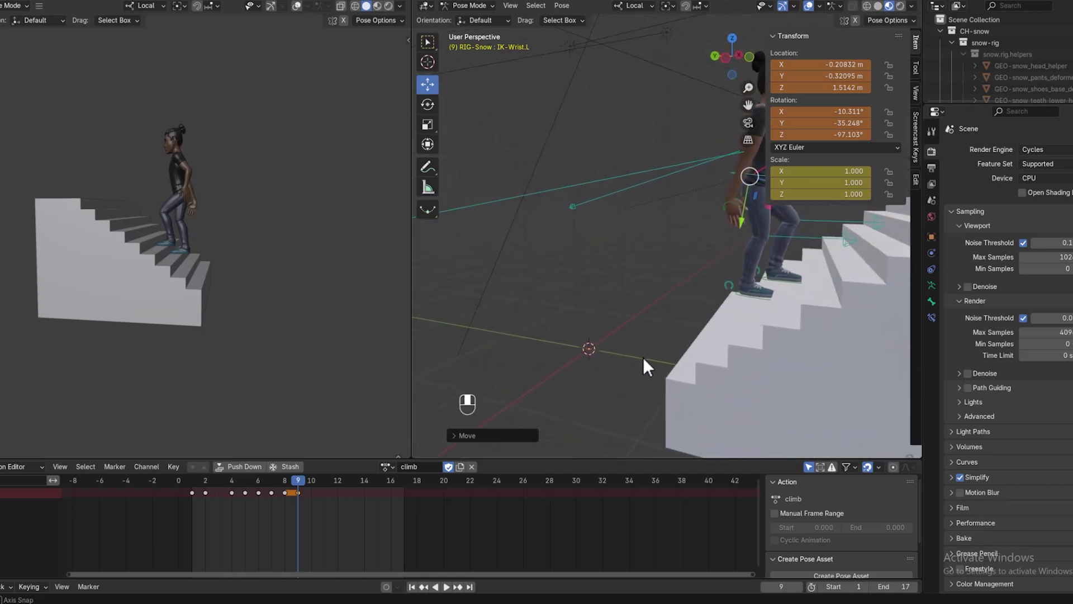
left_click(734, 203)
key("n")
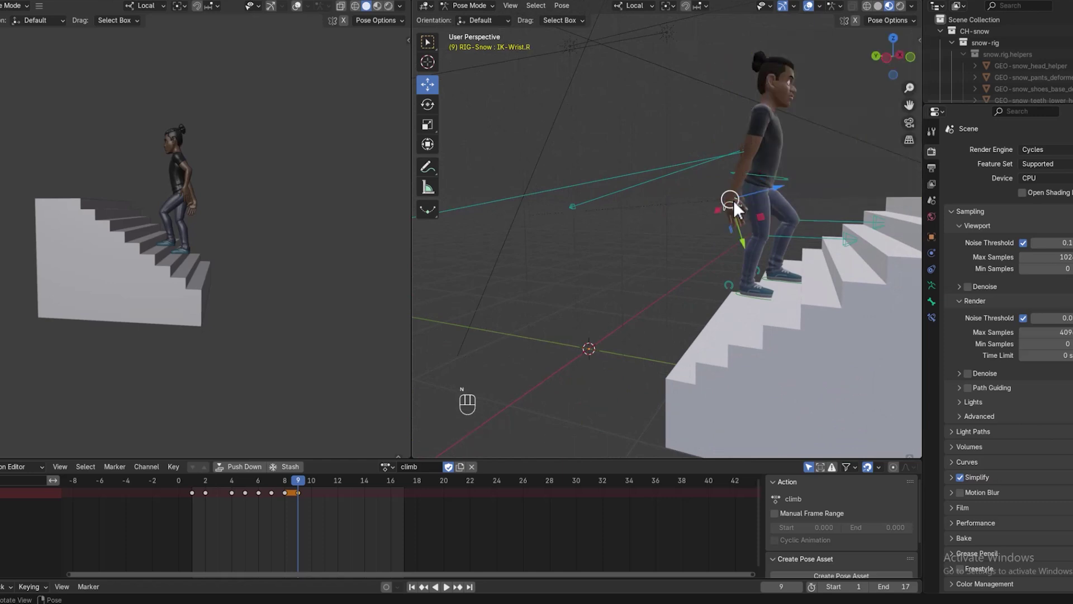
key("g")
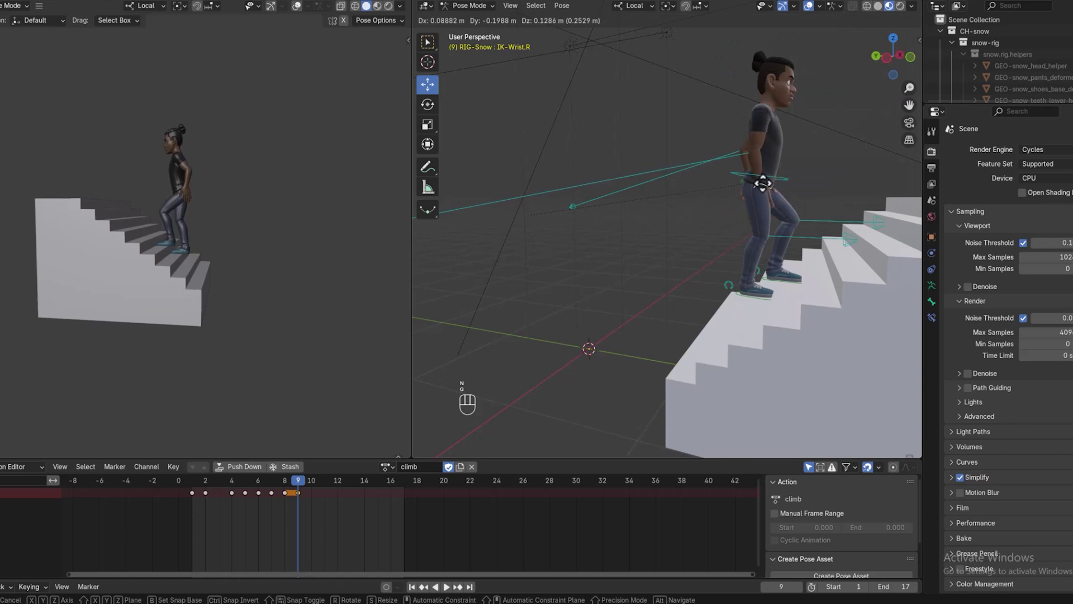
left_click(775, 185)
middle_click_drag(786, 267, 843, 300)
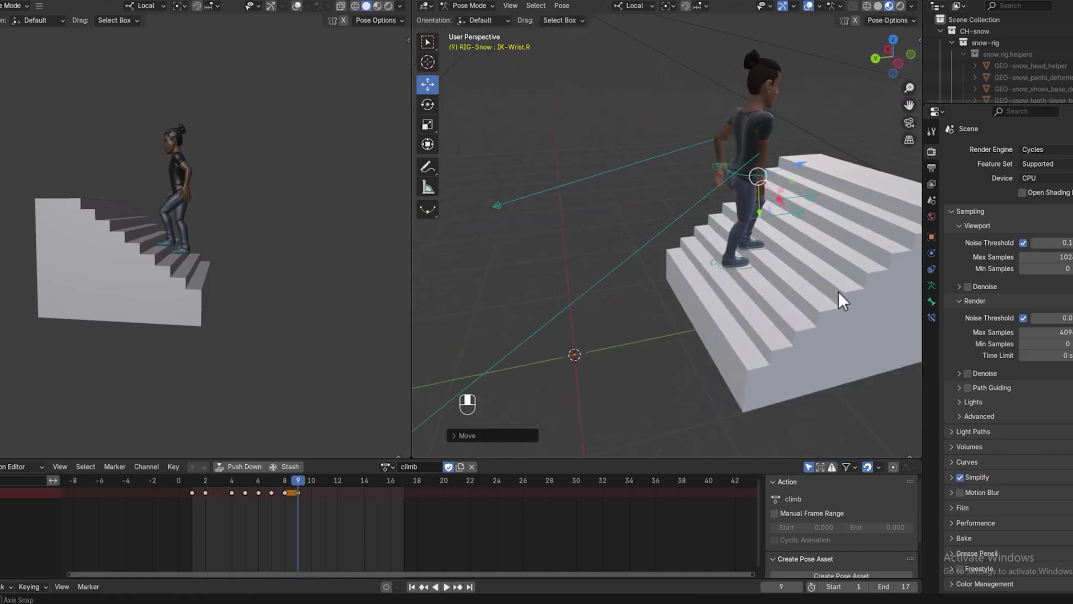
middle_click_drag(820, 216, 697, 219)
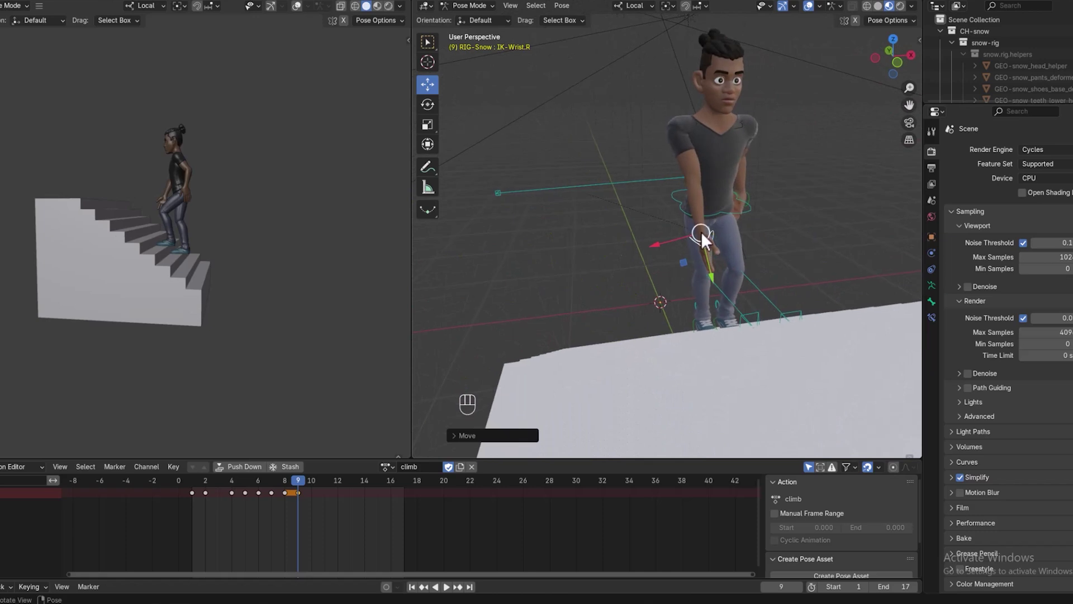
key("g")
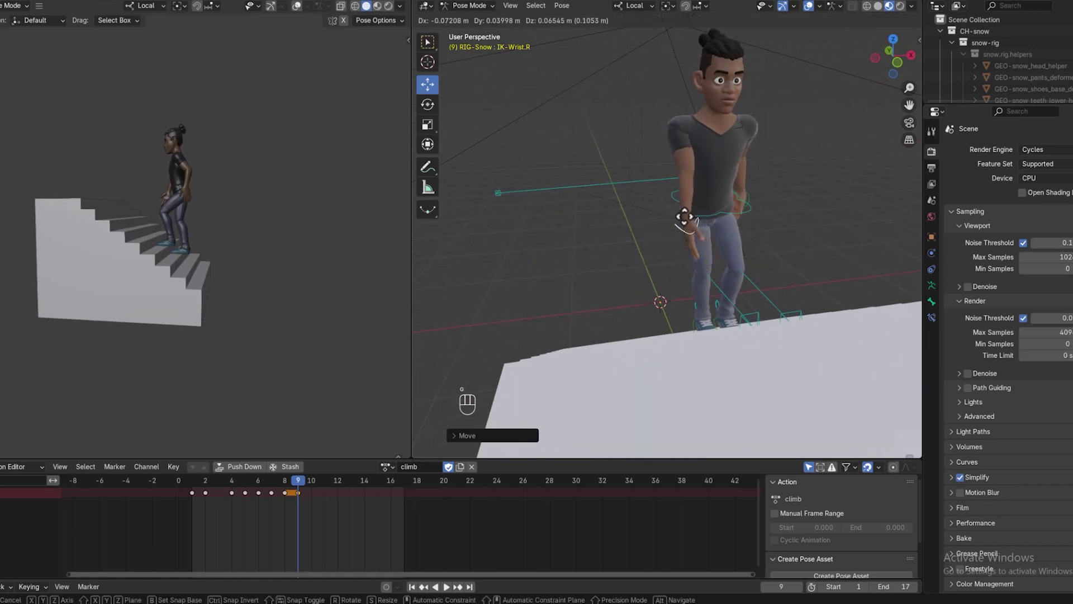
left_click(683, 212)
middle_click_drag(729, 263, 622, 266)
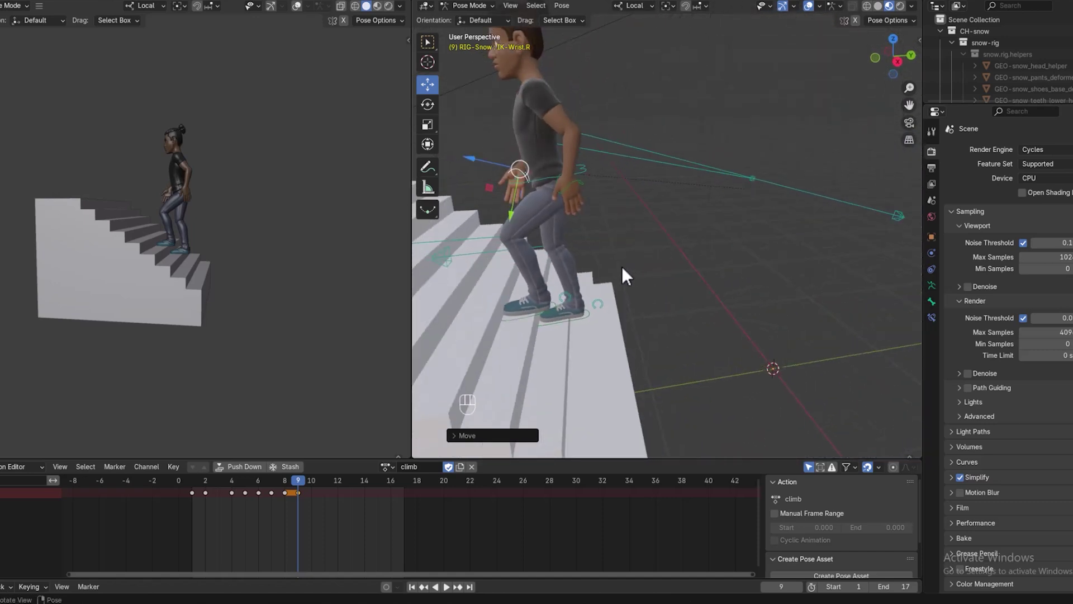
Nudge the torso control slightly forward and key the whole rig's pose at frame 9
left_click_drag(544, 180, 496, 180)
middle_click_drag(584, 249, 622, 254)
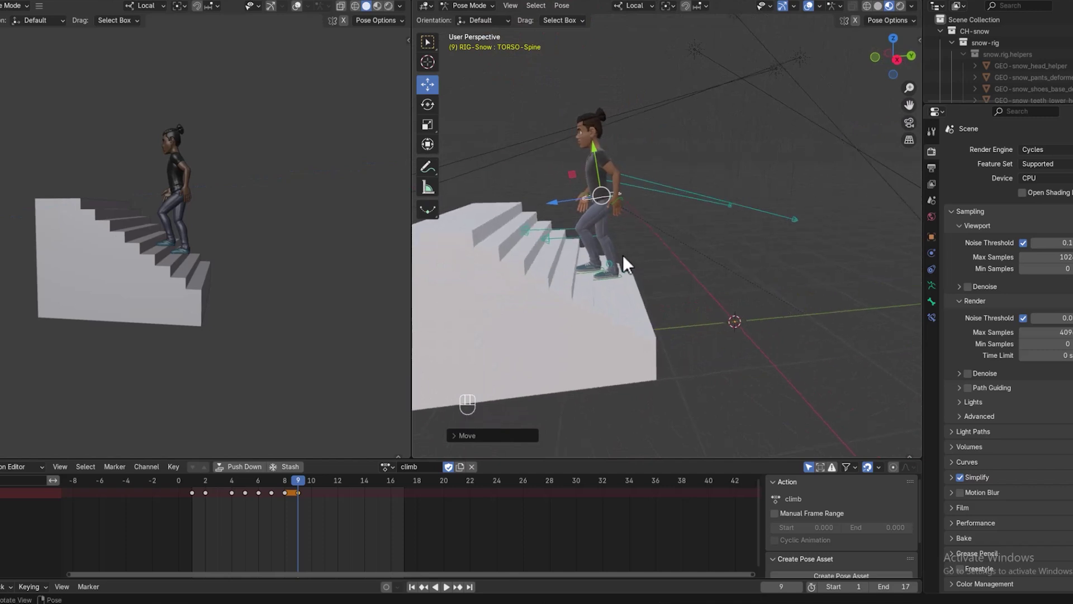
left_click(622, 253)
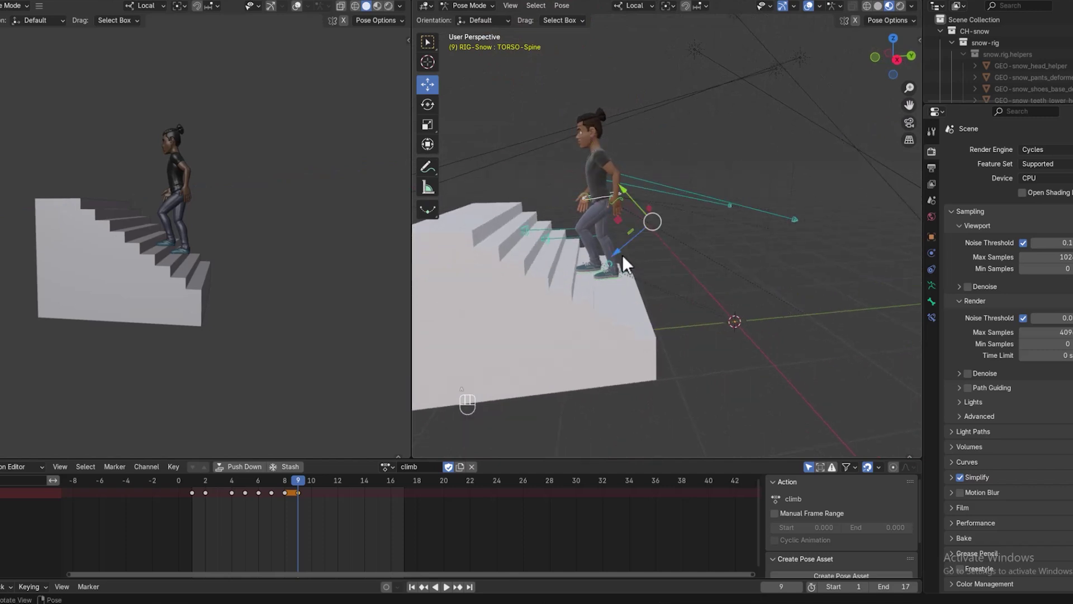
Carry the frame 9 pose over to frame 10 and key it there
key("Right")
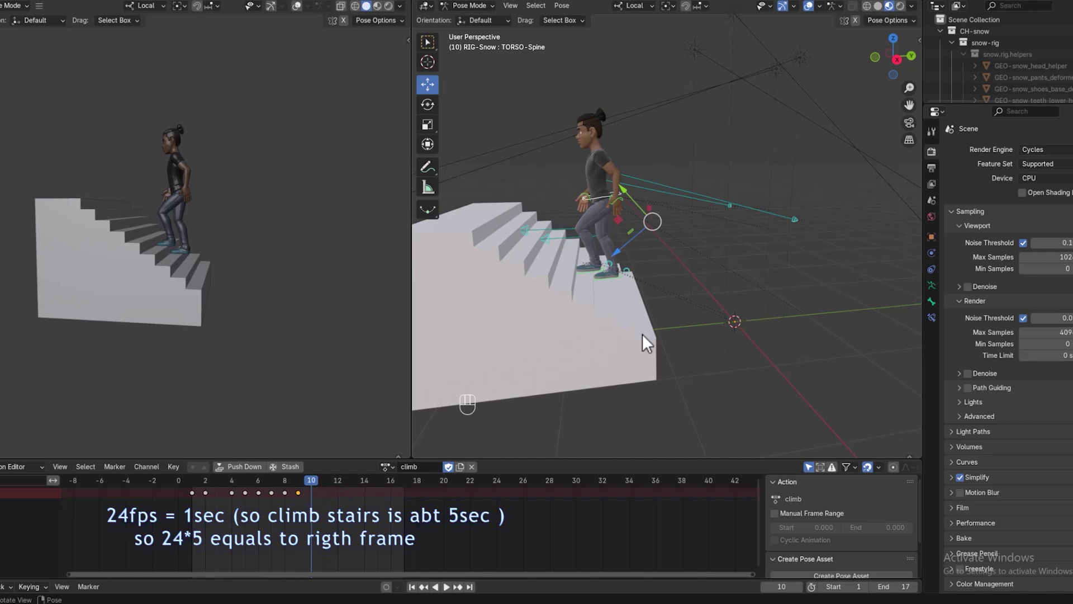
scroll(642, 334, "up", 2)
middle_click_drag(645, 340, 622, 329)
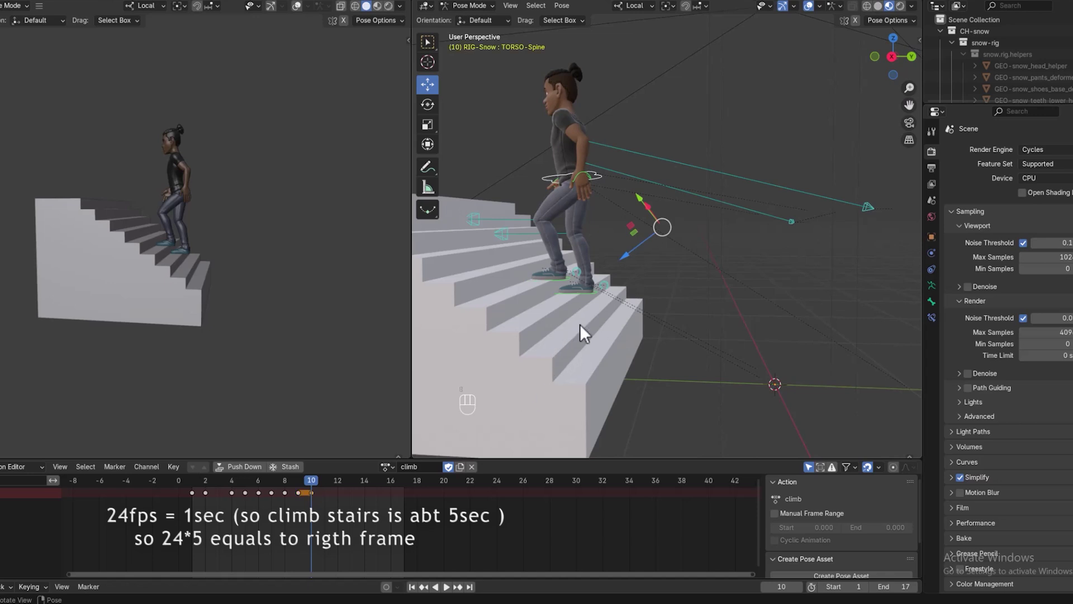
Lift the right foot IK control onto a higher stair at frame 10 and adjust its sideways placement
middle_click_drag(605, 313, 734, 310)
left_click(773, 300)
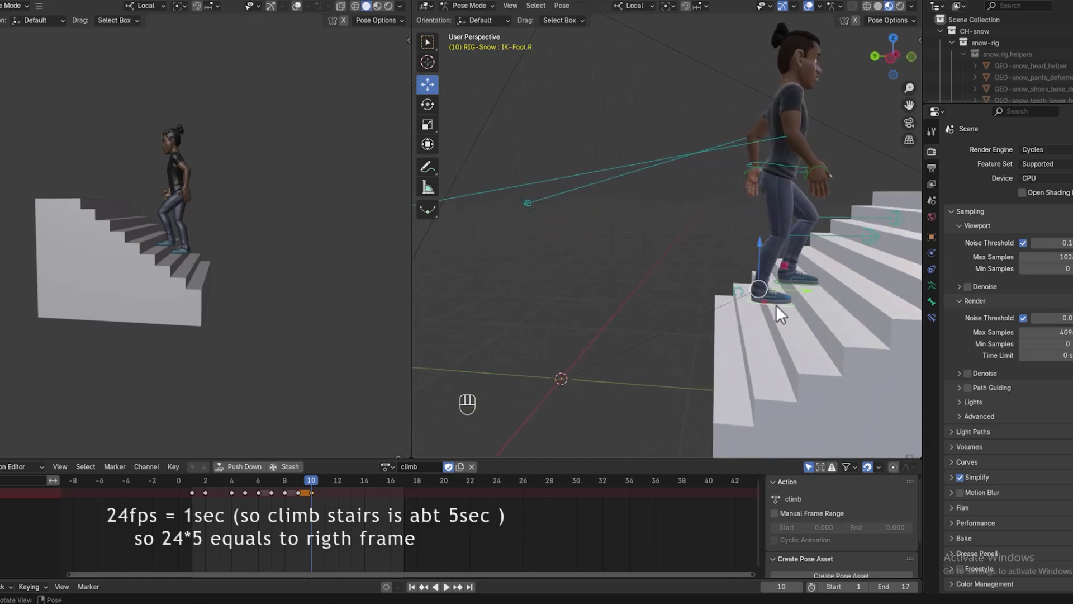
key("g")
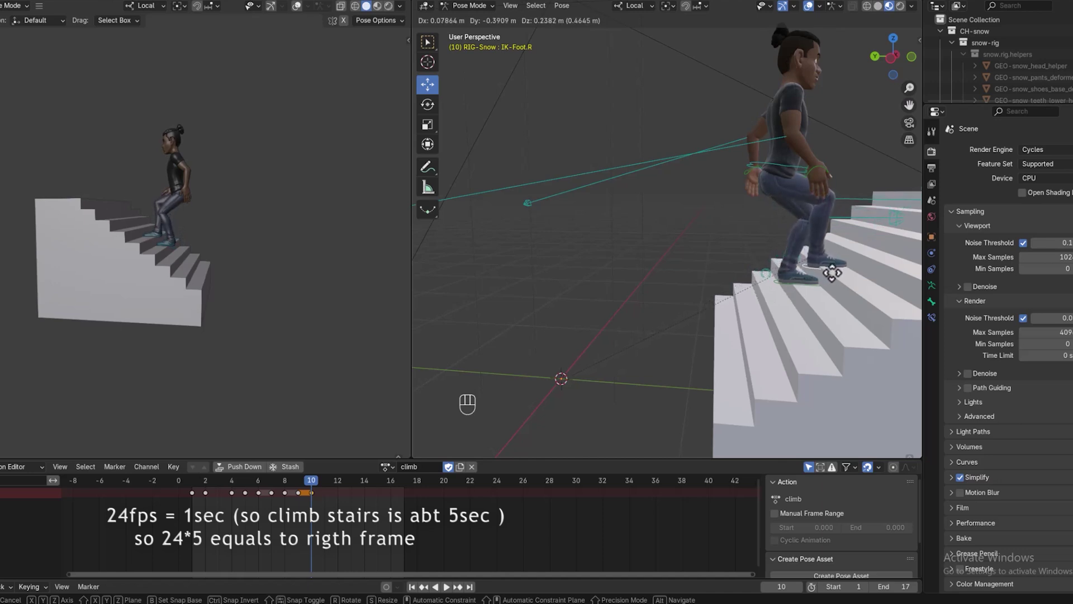
left_click(828, 269)
middle_click_drag(780, 313, 854, 297)
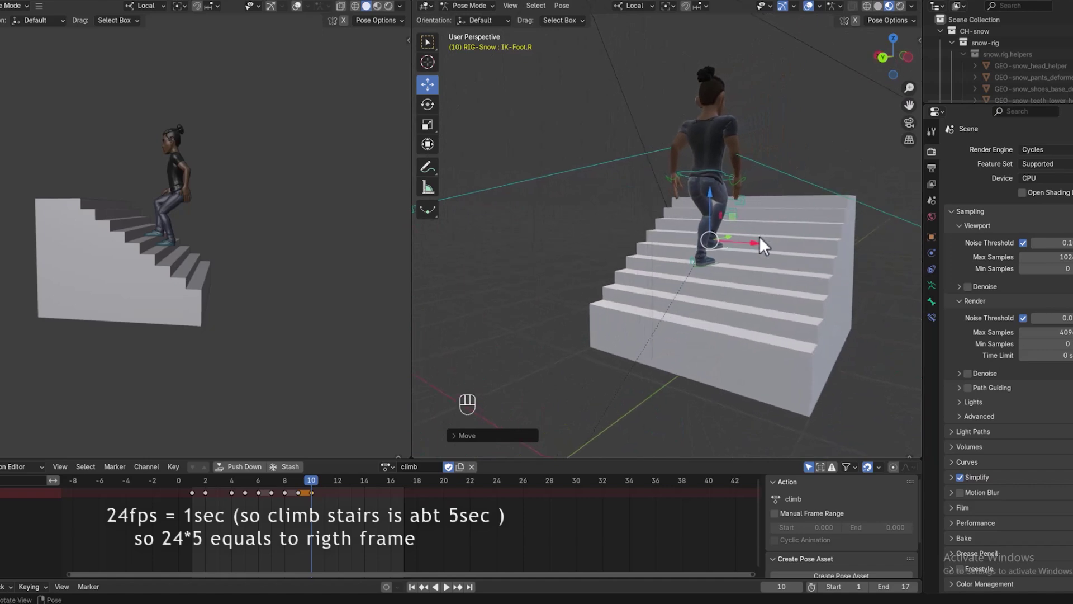
left_click_drag(754, 243, 779, 274)
Raise the torso control and shift it forward so the body balances above the feet on the higher stairs
middle_click_drag(779, 275, 475, 247)
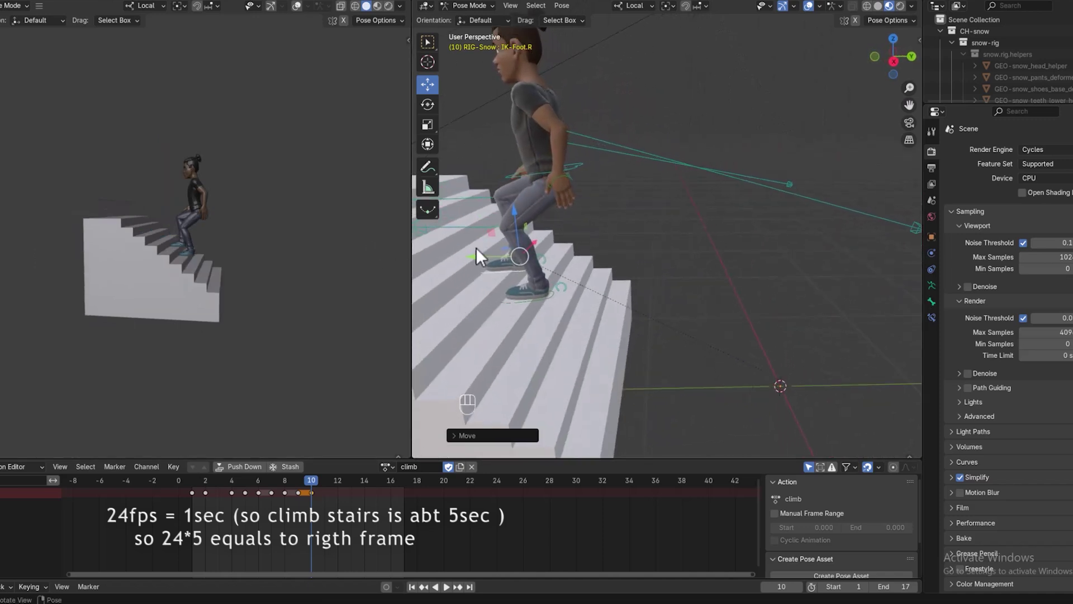
scroll(475, 247, "down", 2)
left_click(578, 191)
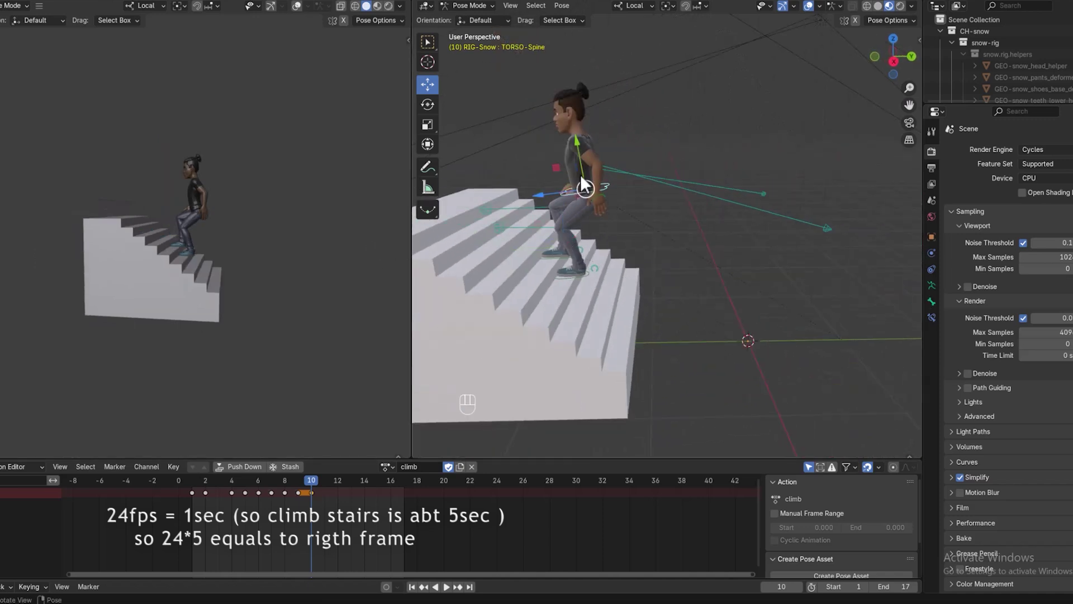
left_click_drag(576, 160, 549, 174)
middle_click_drag(615, 196, 639, 208)
mouse_move(599, 156)
left_mouse_down()
mouse_move(589, 149)
mouse_move(587, 162)
left_mouse_up()
middle_click_drag(588, 163, 628, 204)
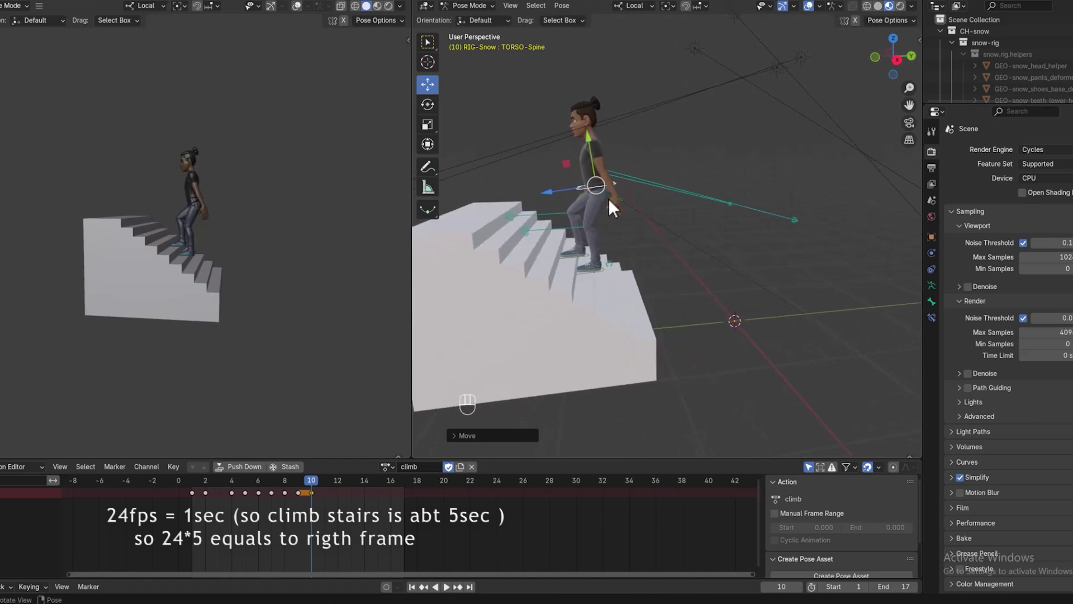
mouse_move(565, 187)
left_mouse_down()
mouse_move(612, 200)
mouse_move(578, 195)
left_mouse_up()
Rotate the left wrist IK control, then move it outward so the hand hangs beside the thigh
left_click(616, 198)
key("r")
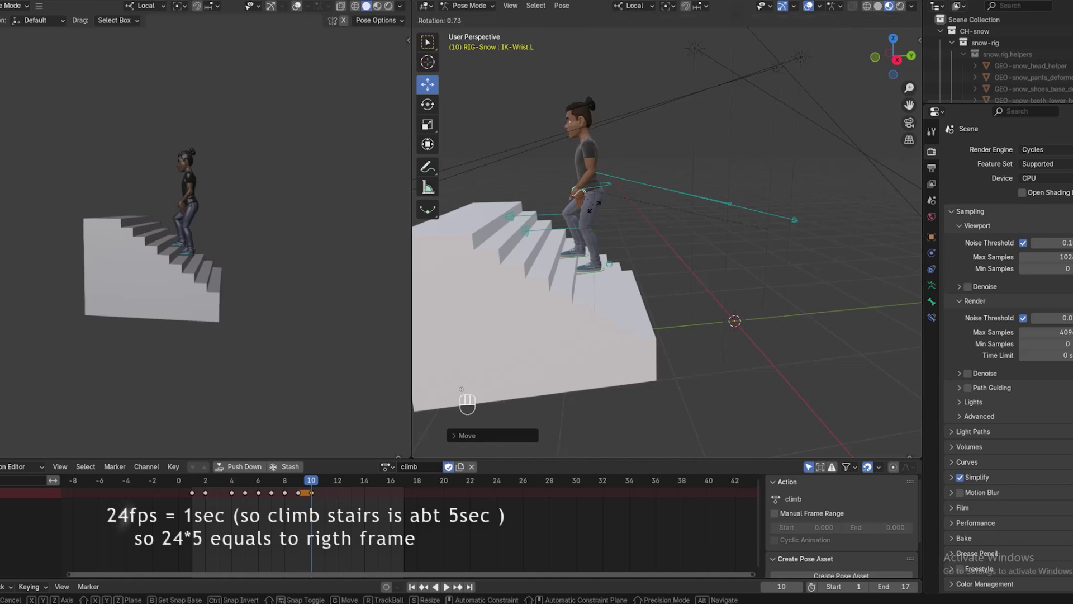
left_click(573, 240)
middle_click_drag(574, 240, 692, 263)
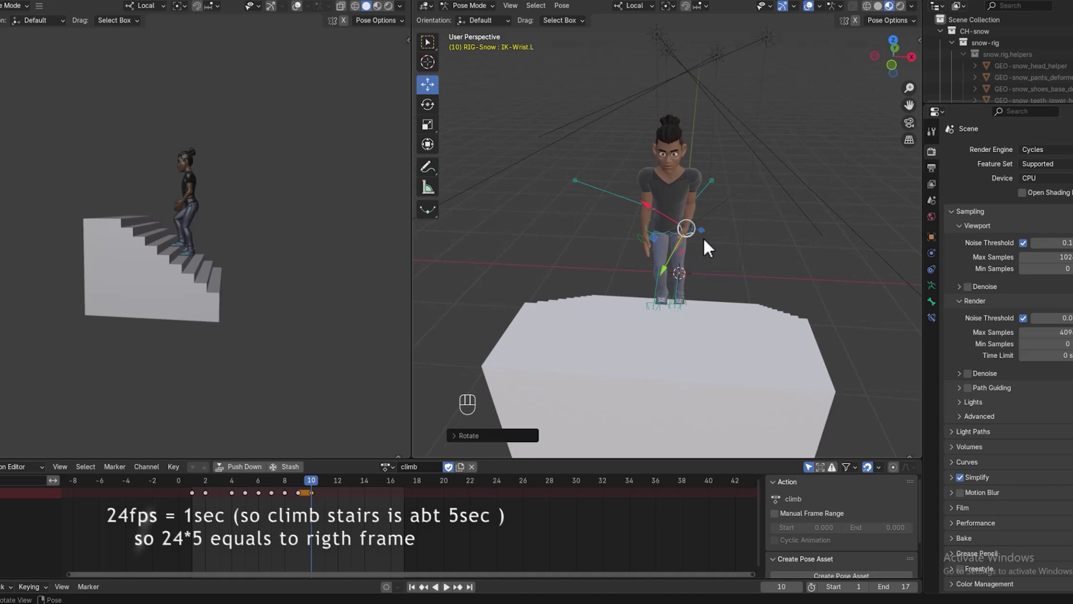
key("g")
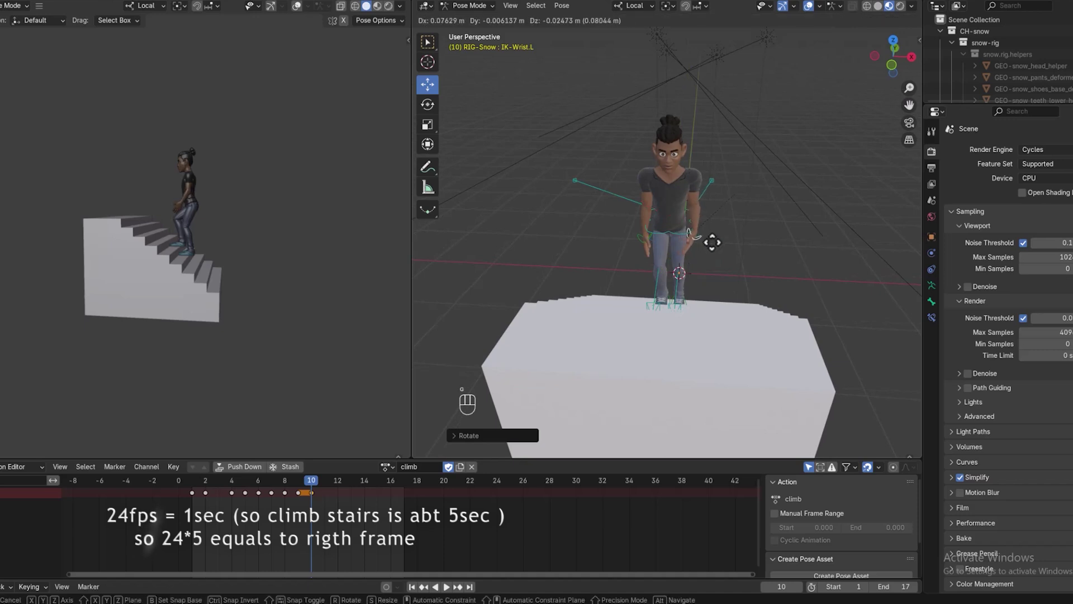
left_click(713, 242)
Move the left upper-arm pole control inward and up to adjust the elbow direction
left_click(711, 181)
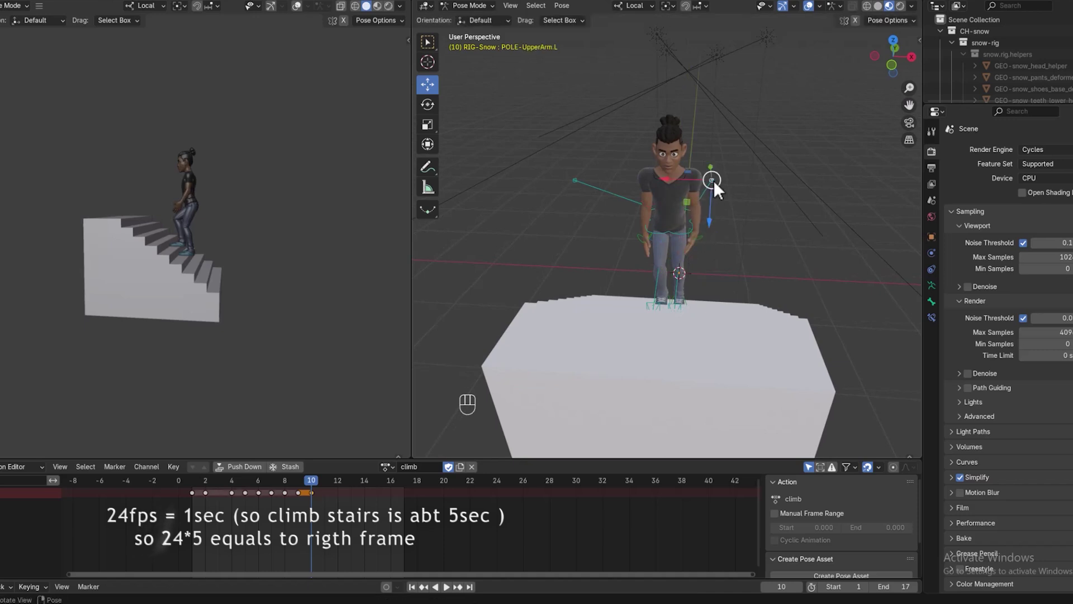
key("g")
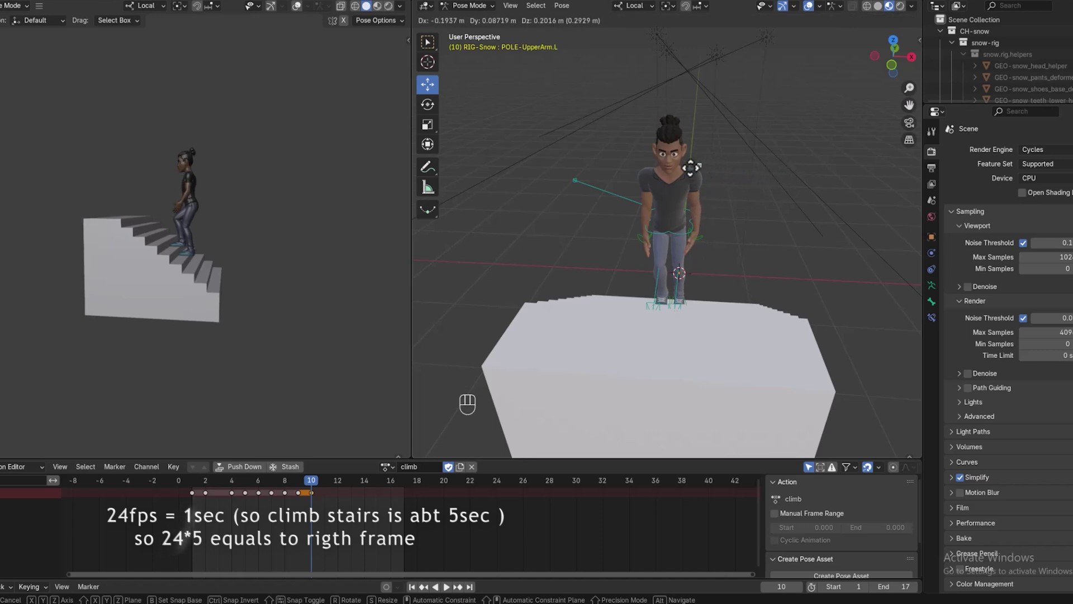
left_click(702, 167)
Move the right wrist IK control slightly outward from the hip and select all rig controls at frame 10
mouse_move(750, 223)
middle_mouse_down()
mouse_move(743, 250)
mouse_move(733, 235)
mouse_move(765, 208)
mouse_move(752, 209)
middle_mouse_up()
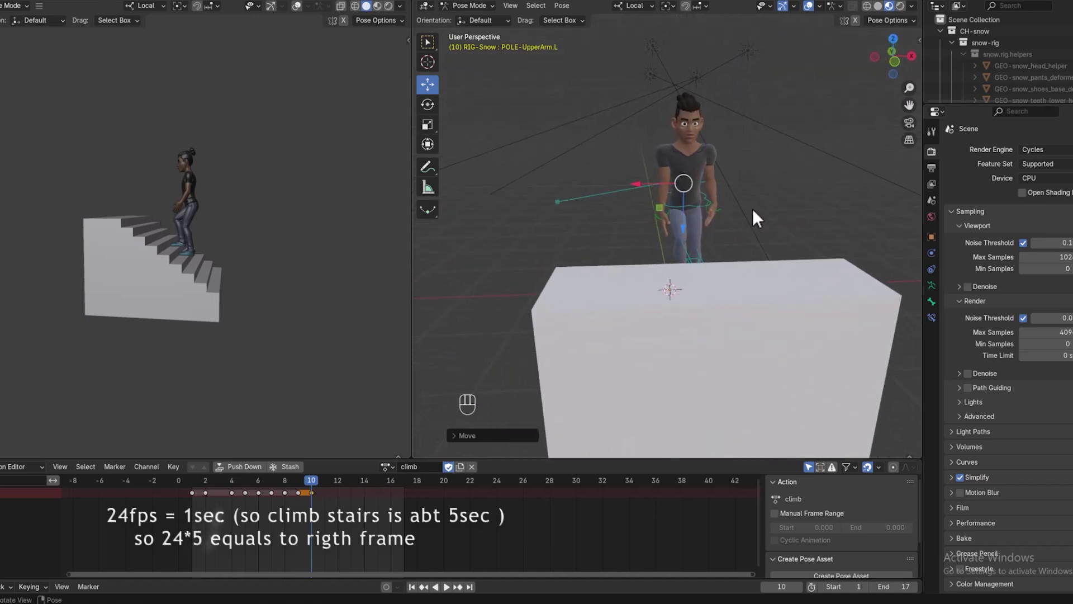
left_click(659, 218)
key("g")
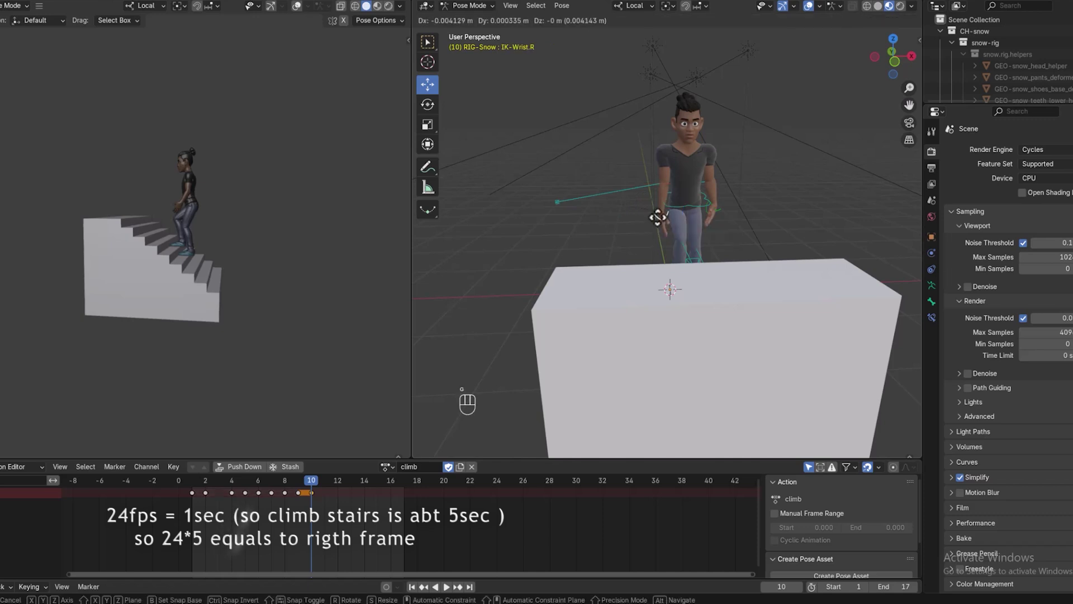
left_click(652, 217)
middle_click_drag(753, 222, 654, 225)
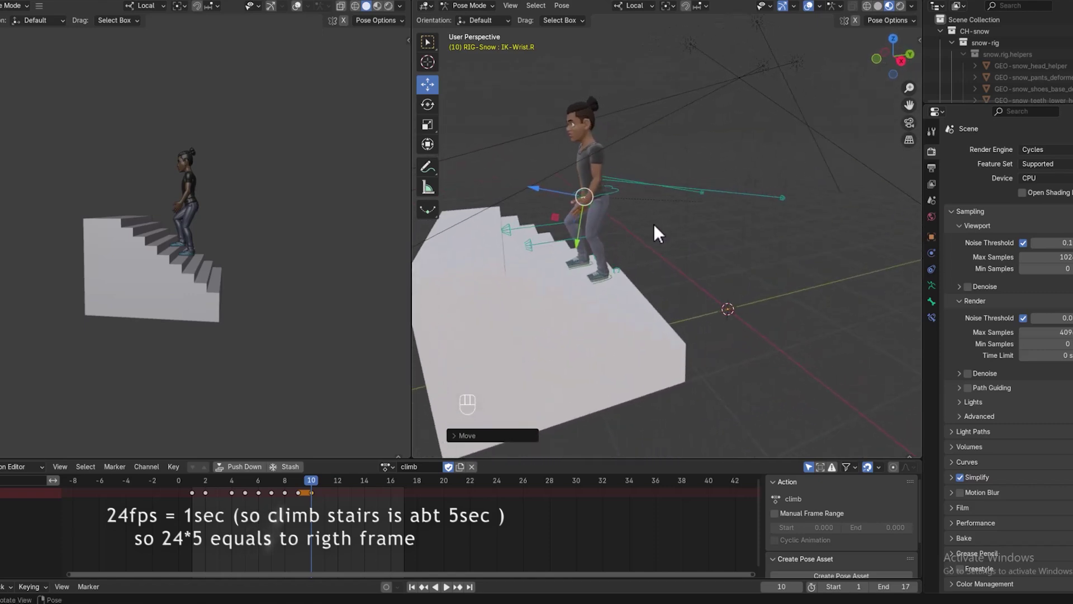
key("ctrl+z")
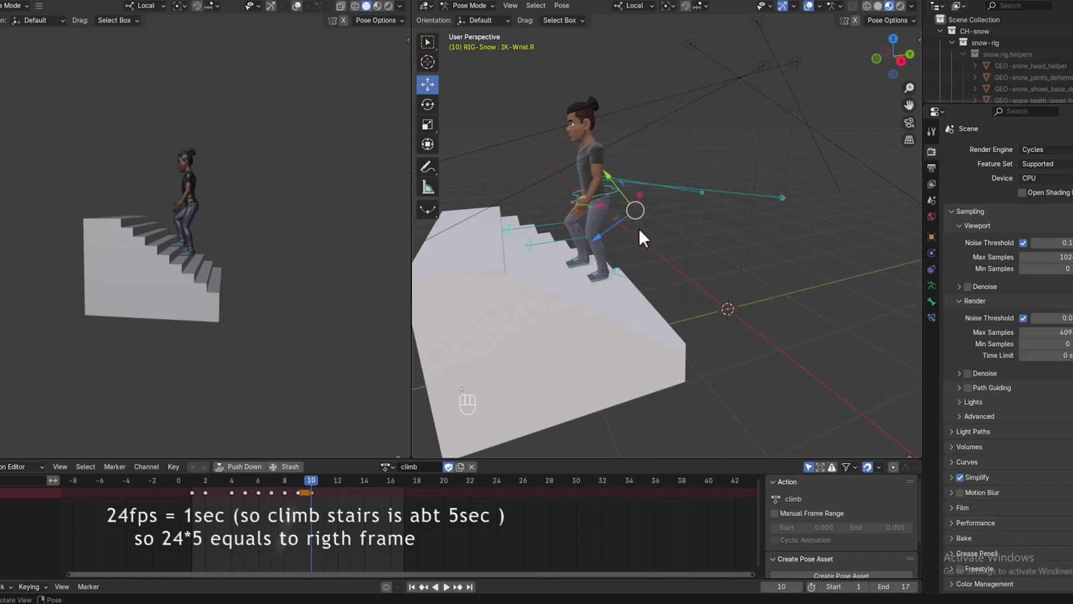
At frame 11, raise the left foot IK control about 0.28 m and move it forward about 0.31 m onto the higher stair
left_click_drag(308, 481, 330, 484)
middle_click_drag(565, 369, 597, 327)
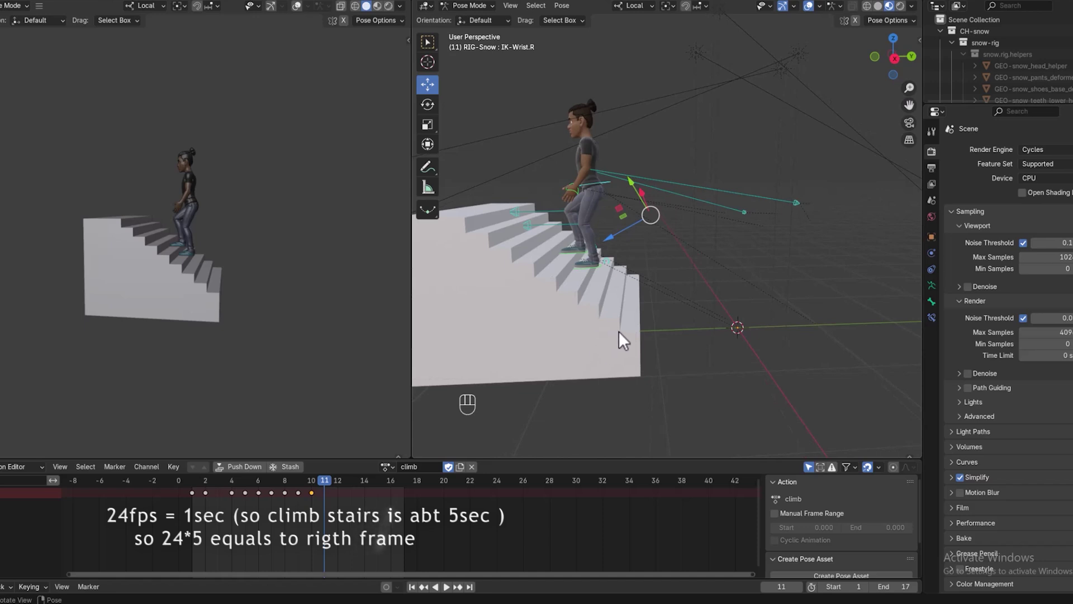
left_click(619, 302)
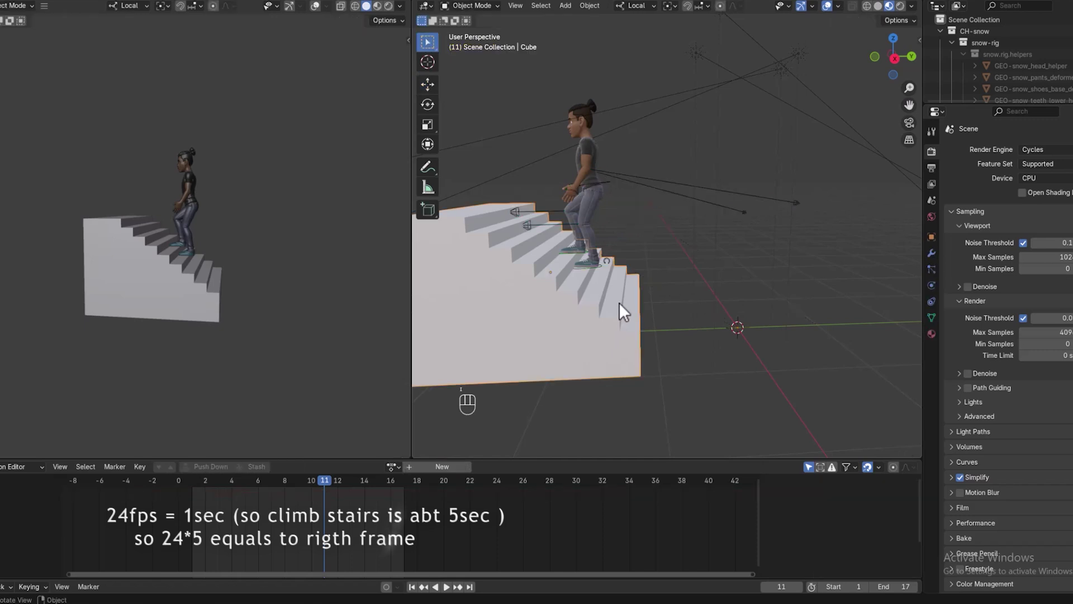
left_click(604, 270)
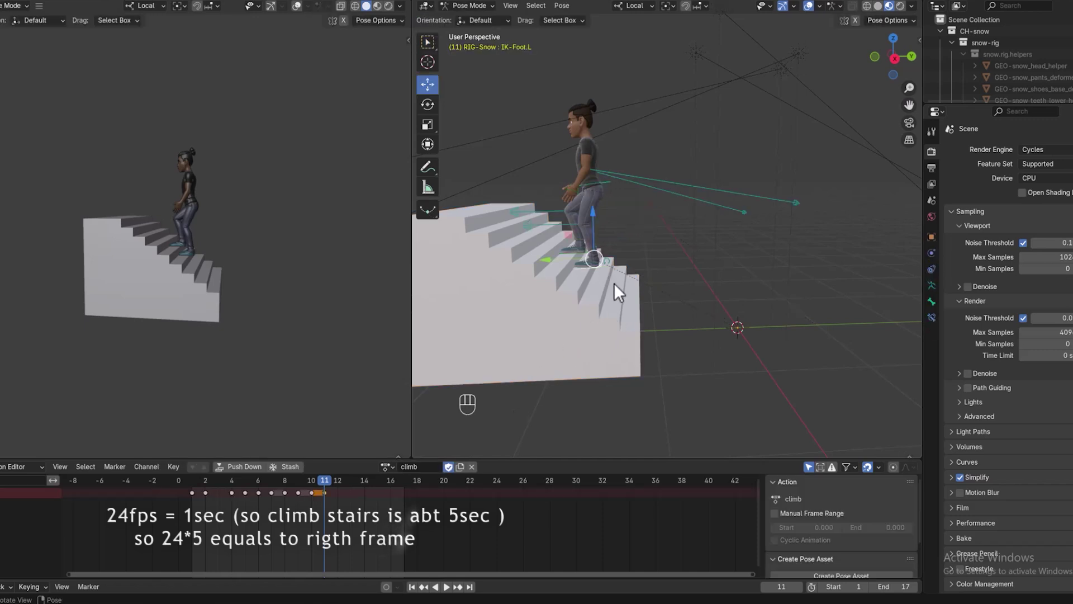
scroll(615, 283, "up", 1)
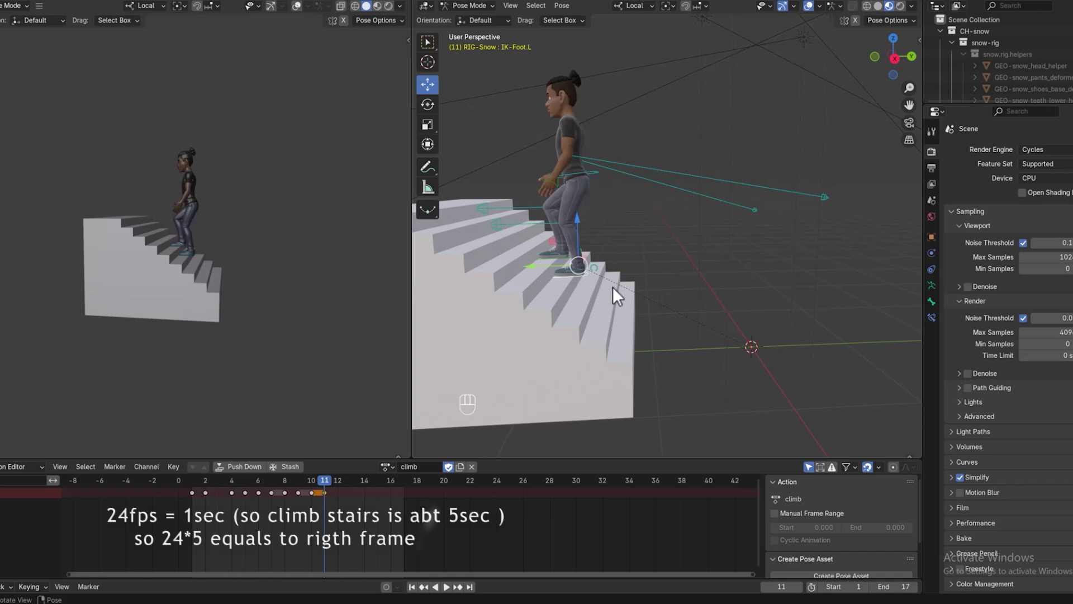
key("g")
key("z")
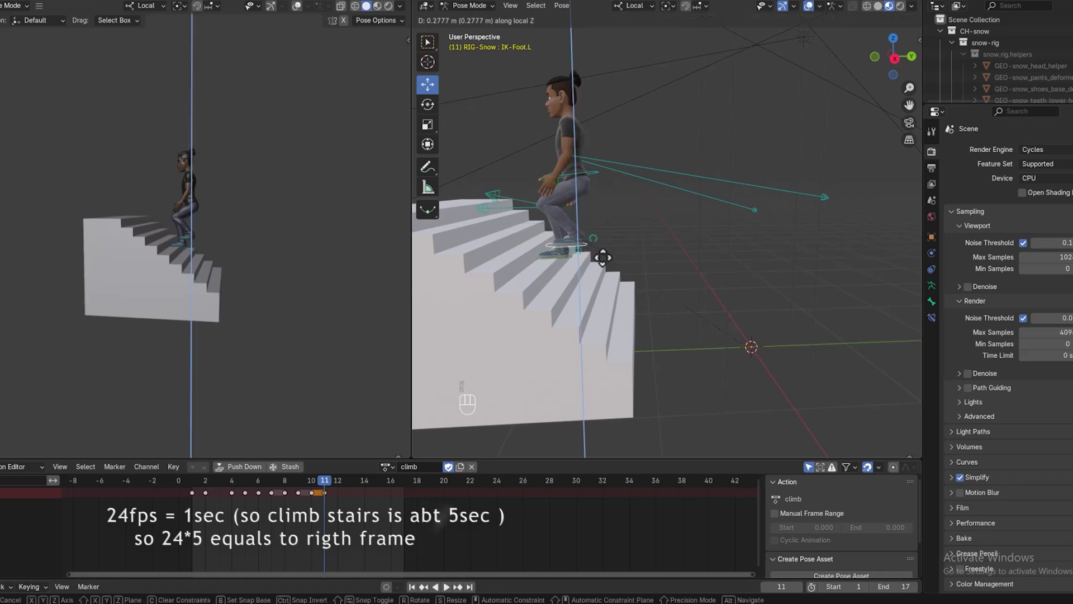
left_click(602, 258)
mouse_move(645, 264)
middle_mouse_down()
mouse_move(692, 280)
mouse_move(661, 273)
middle_mouse_up()
key("g")
key("y")
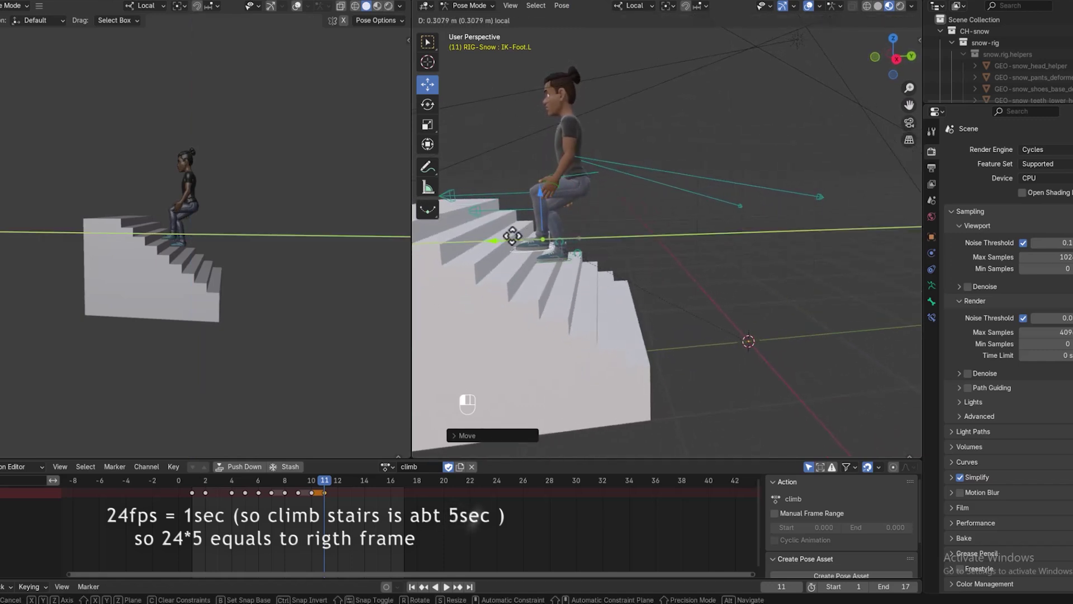
left_click(512, 235)
Raise the torso control and shift it forward to bring the body over the feet at frame 11
middle_click_drag(573, 250, 594, 232)
left_click(596, 194)
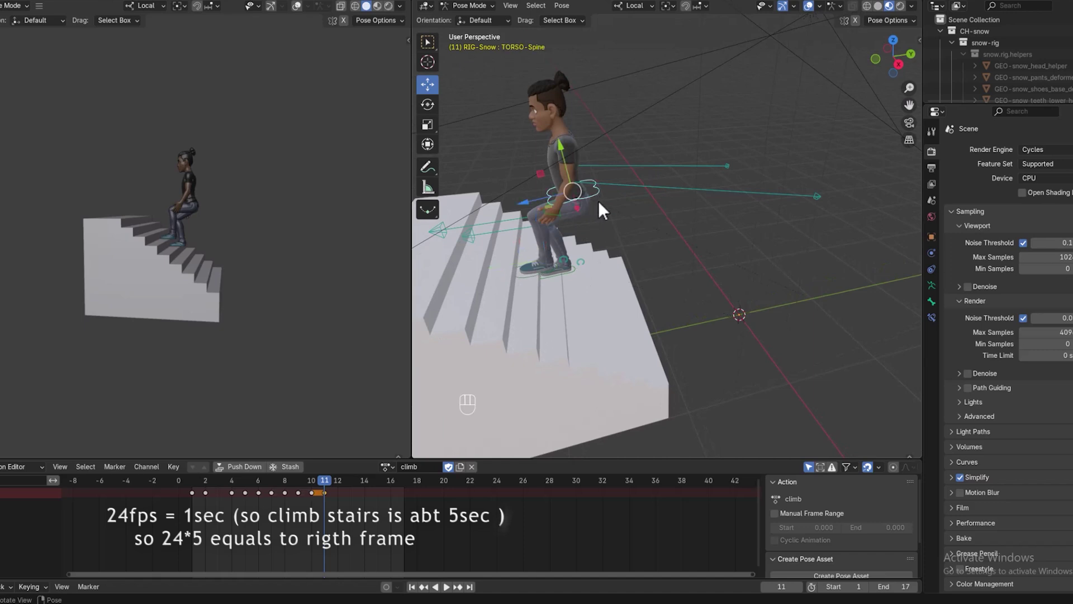
key("g")
key("z")
right_click(578, 168)
left_click_drag(559, 150, 543, 134)
left_click_drag(540, 176, 526, 180)
Move the right wrist IK control forward and up from behind the hip, then adjust its placement beside the thigh
middle_click_drag(657, 230, 826, 224)
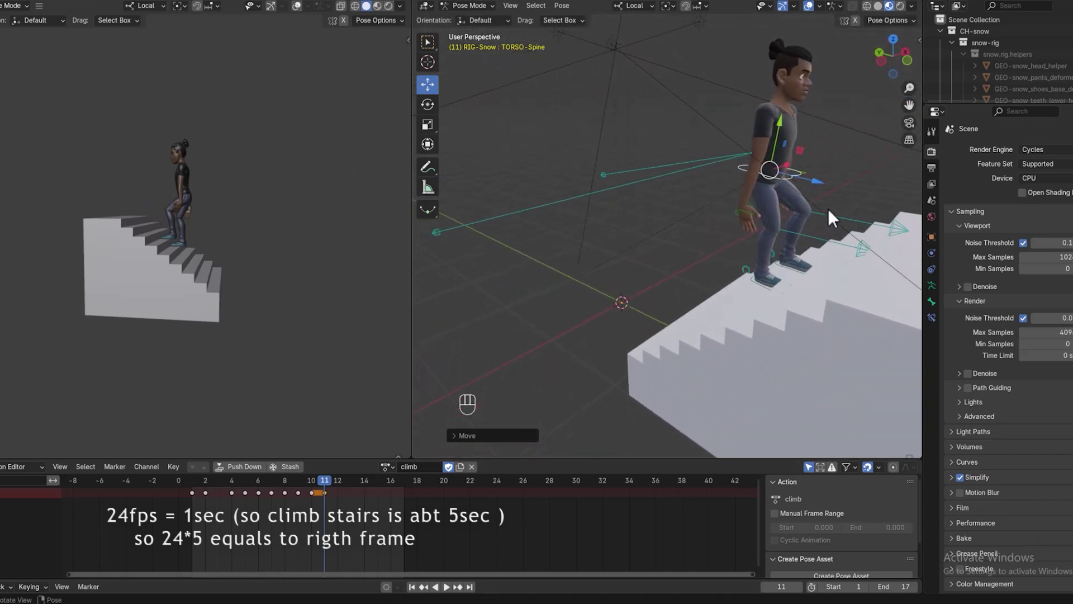
left_click(750, 211)
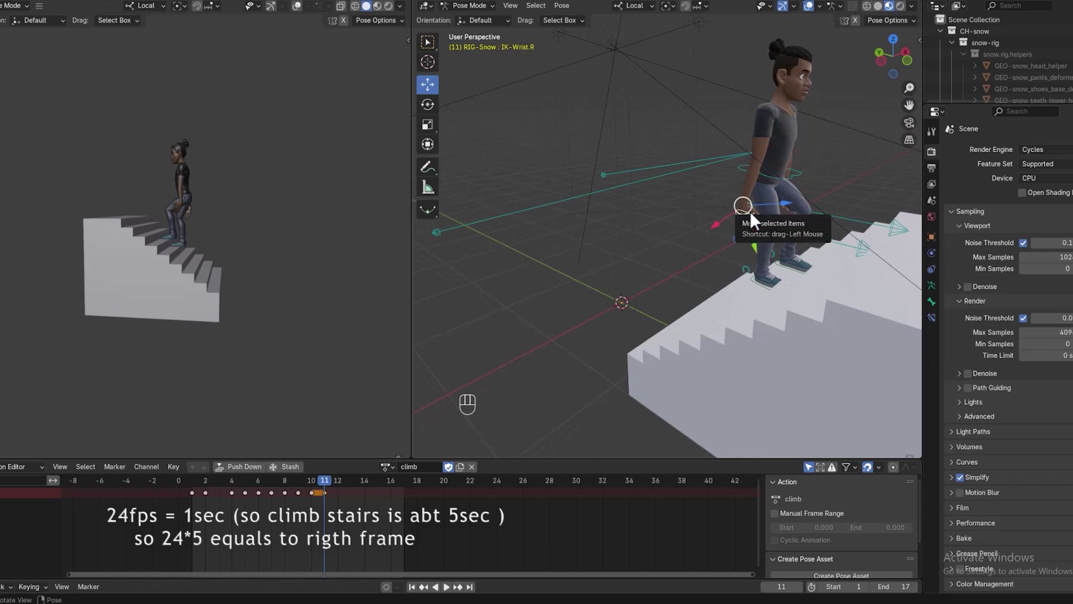
key("g")
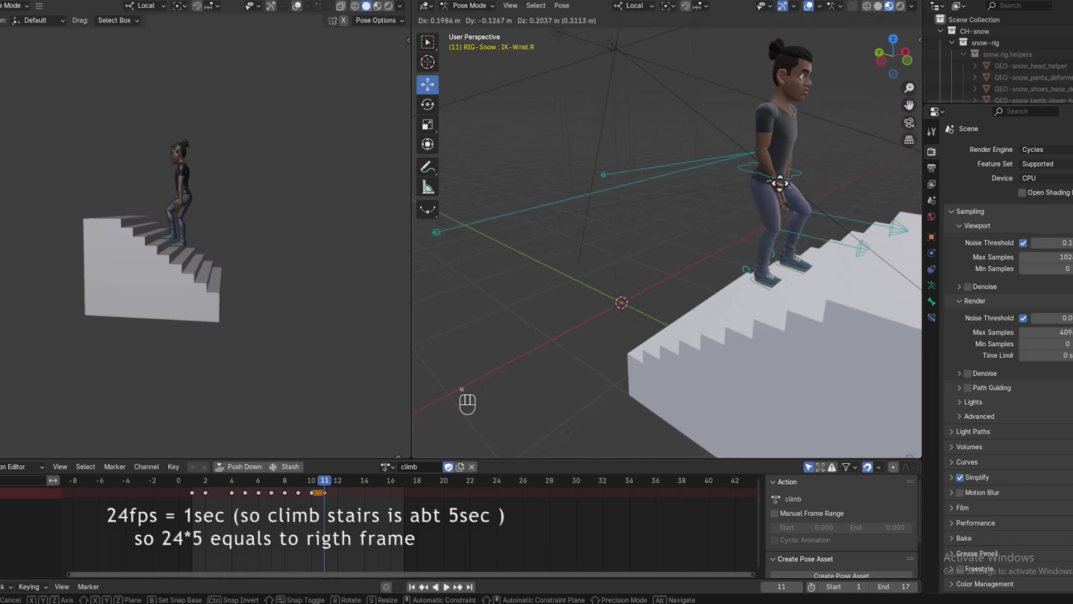
left_click(780, 184)
middle_click_drag(814, 203, 723, 207)
left_click_drag(693, 212, 671, 208)
Rotate the left wrist IK control from the front and side, then move it slightly back and up beside the hip
middle_click_drag(724, 203, 699, 215)
left_click(674, 226)
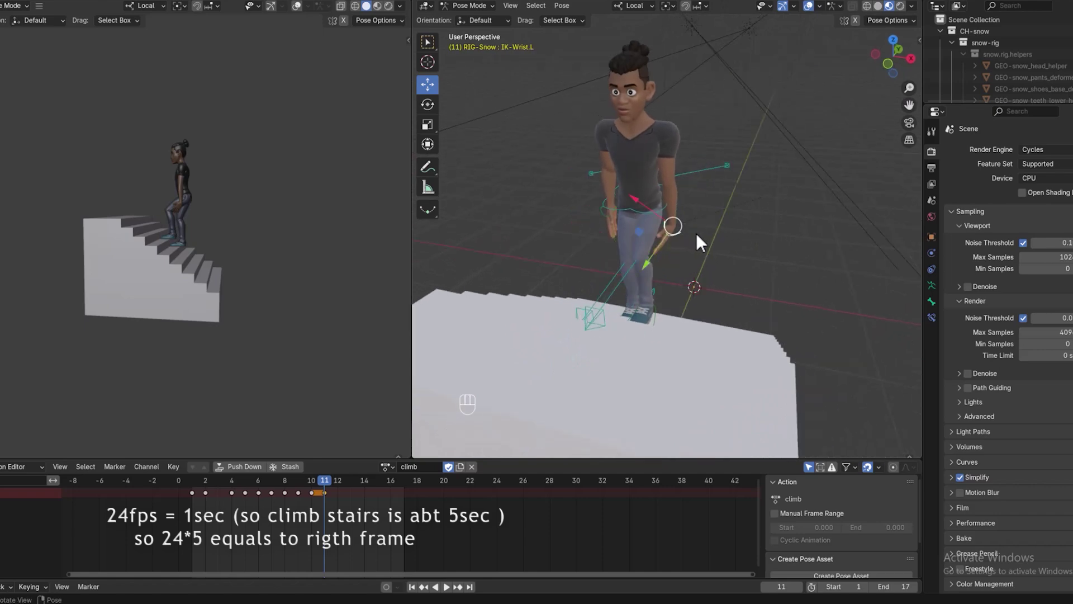
key("r")
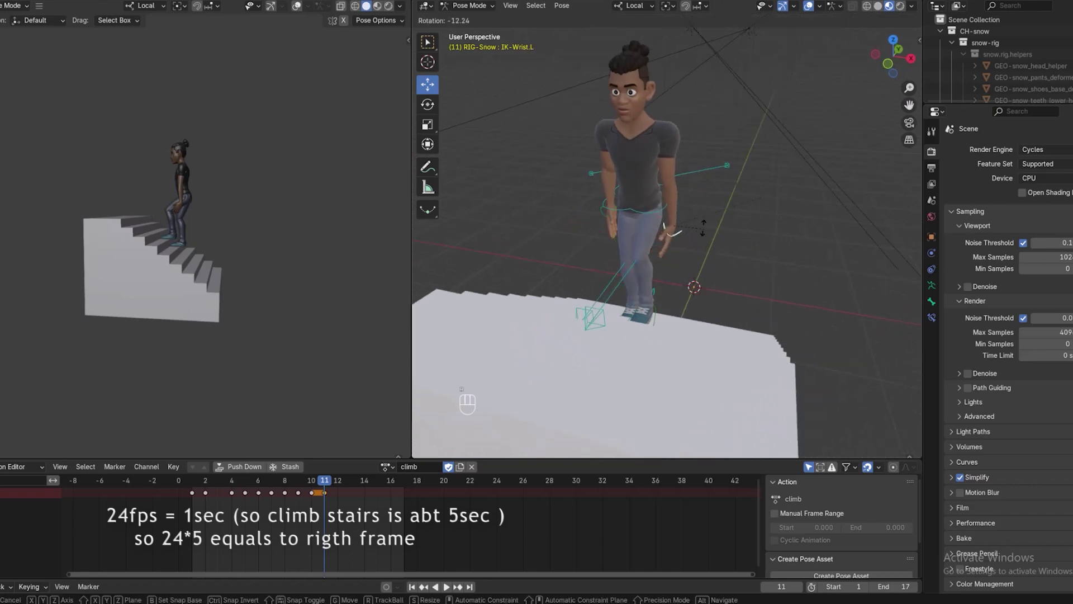
left_click(699, 225)
middle_click_drag(699, 224, 663, 221)
key("r")
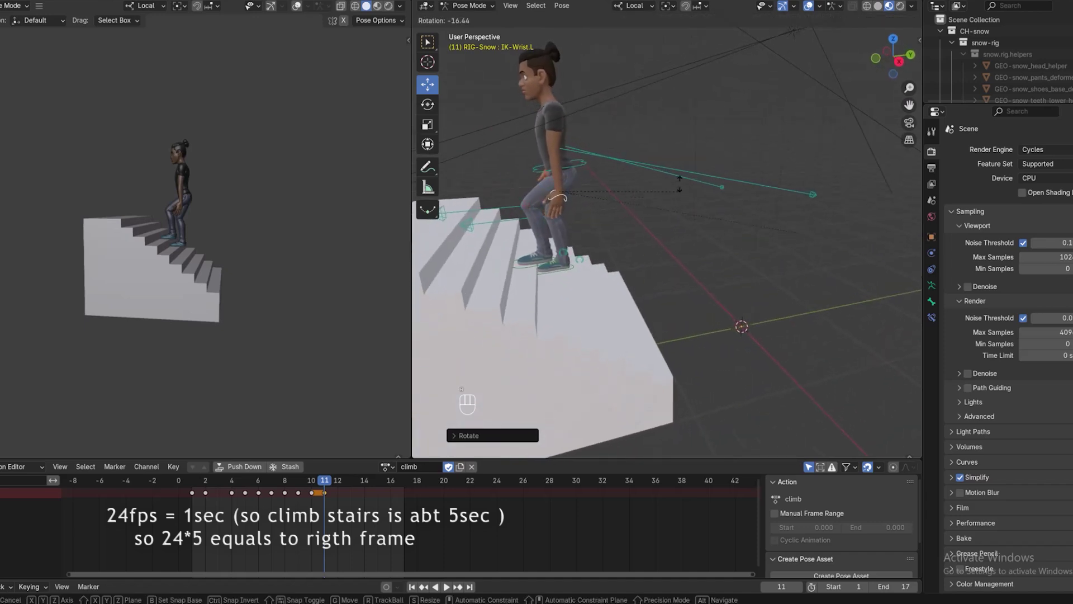
left_click(679, 175)
key("g")
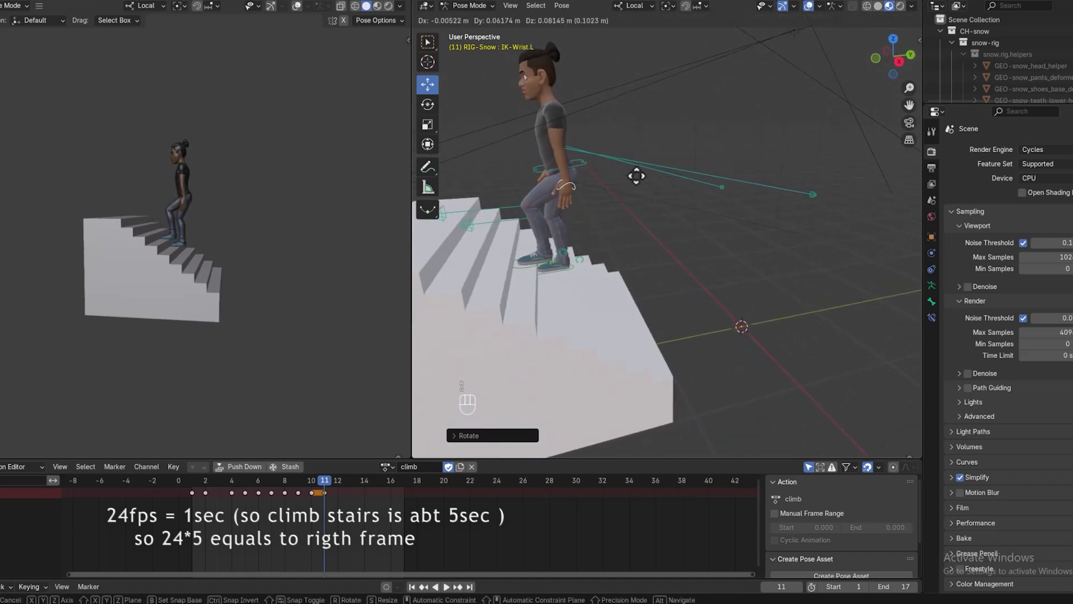
left_click(657, 194)
Key the pose of all rig controls at frame 11 and play back the climb to check the motion
middle_click_drag(658, 197, 757, 206)
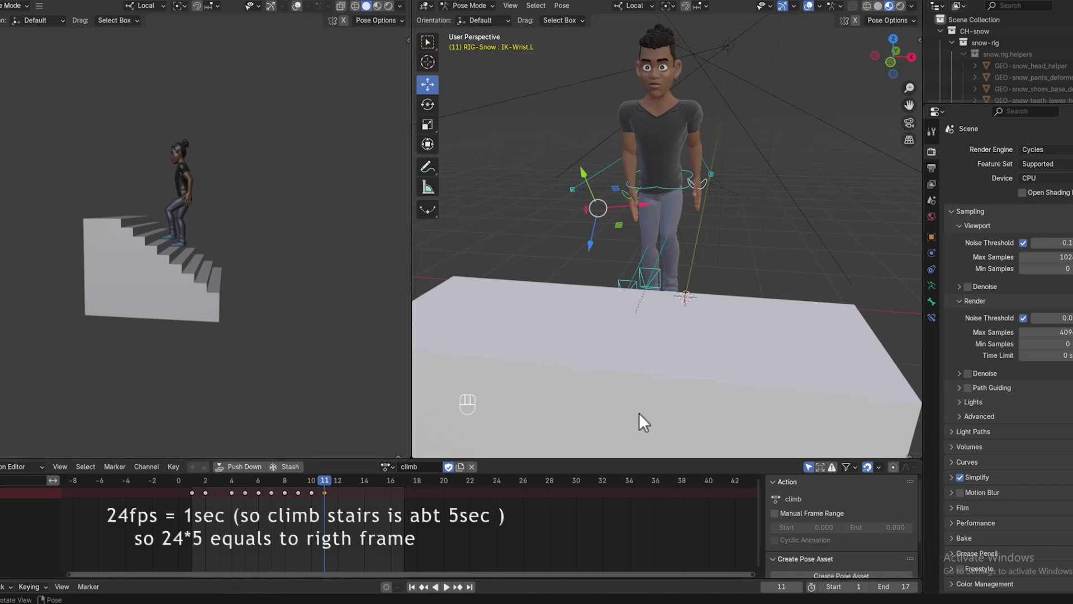
middle_click_drag(777, 320, 686, 277)
key("space")
key("space")
At frame 12, move the right foot IK control up and forward onto the next stair
middle_click_drag(639, 233, 894, 240)
scroll(863, 260, "up", 3)
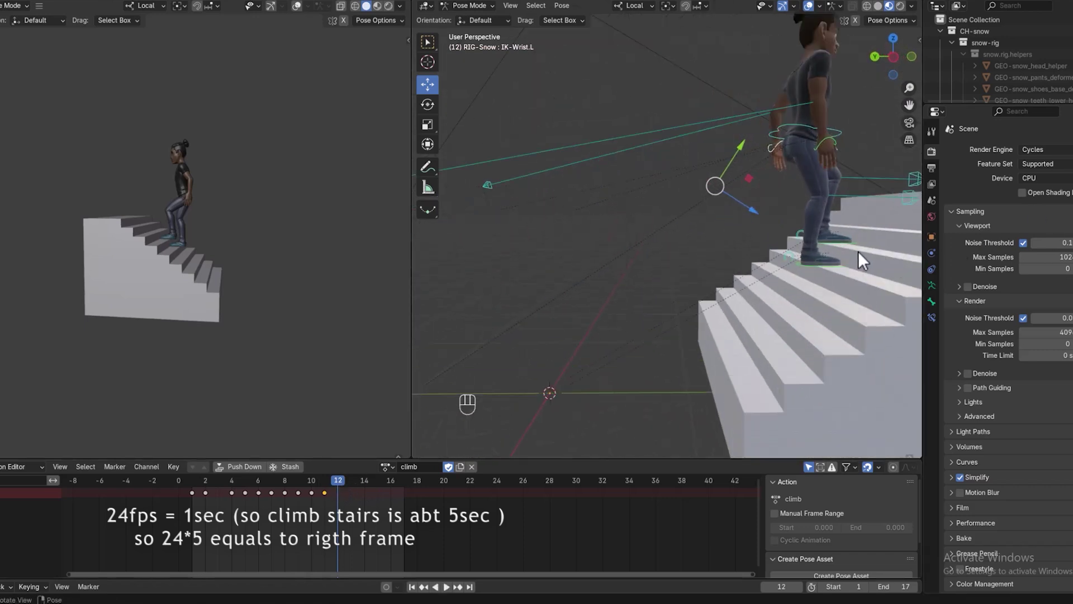
middle_click_drag(840, 263, 740, 277, "shift")
left_click(734, 270)
key("g")
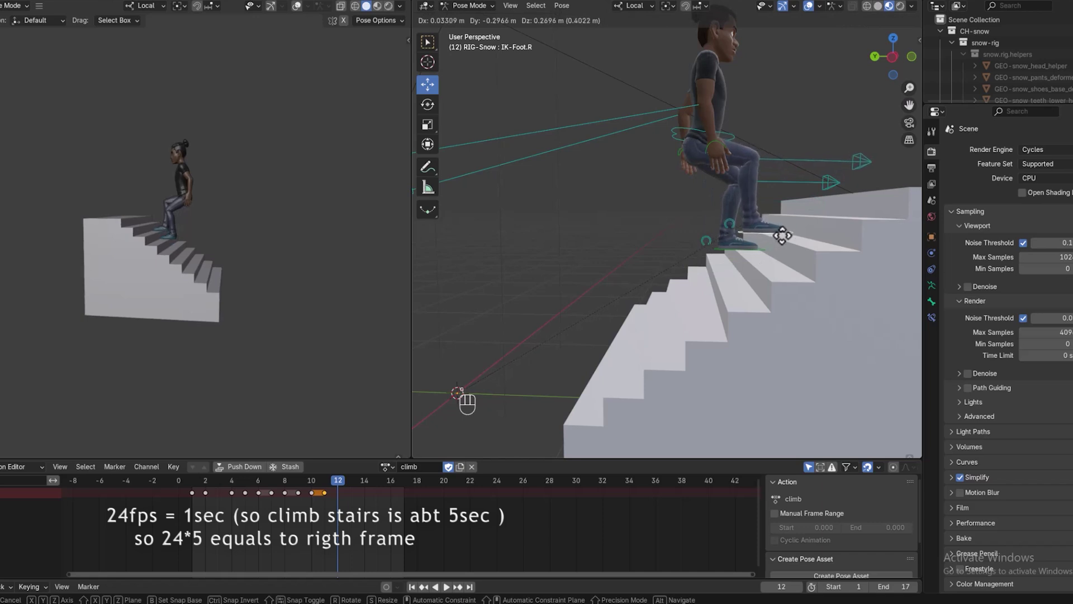
left_click(748, 237)
left_click_drag(792, 217, 801, 216)
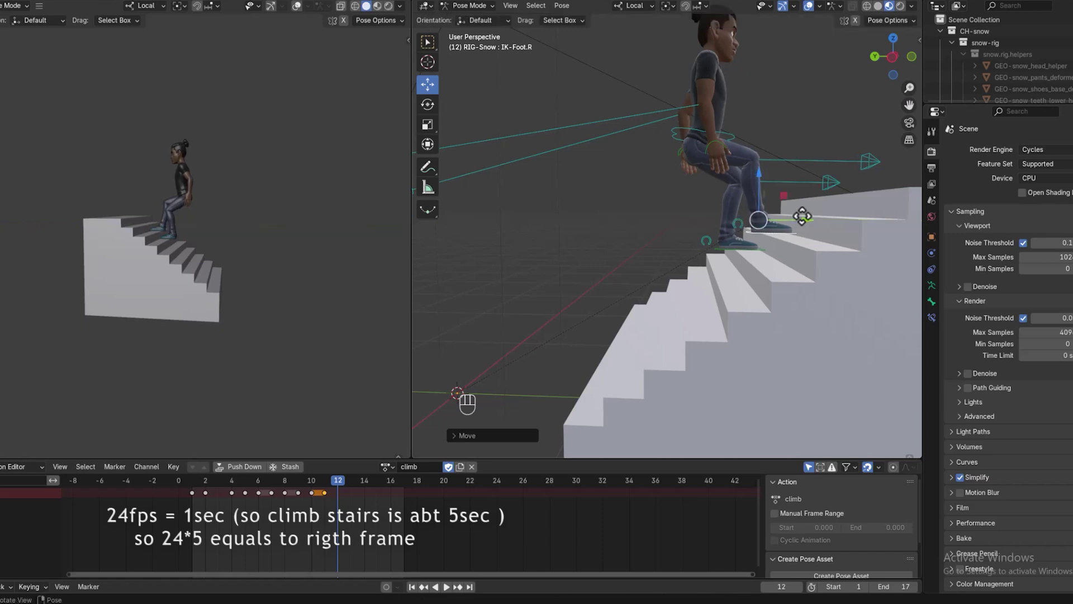
Move the torso control forward and up about 0.31 m to carry the body over the leading foot
left_click(721, 138)
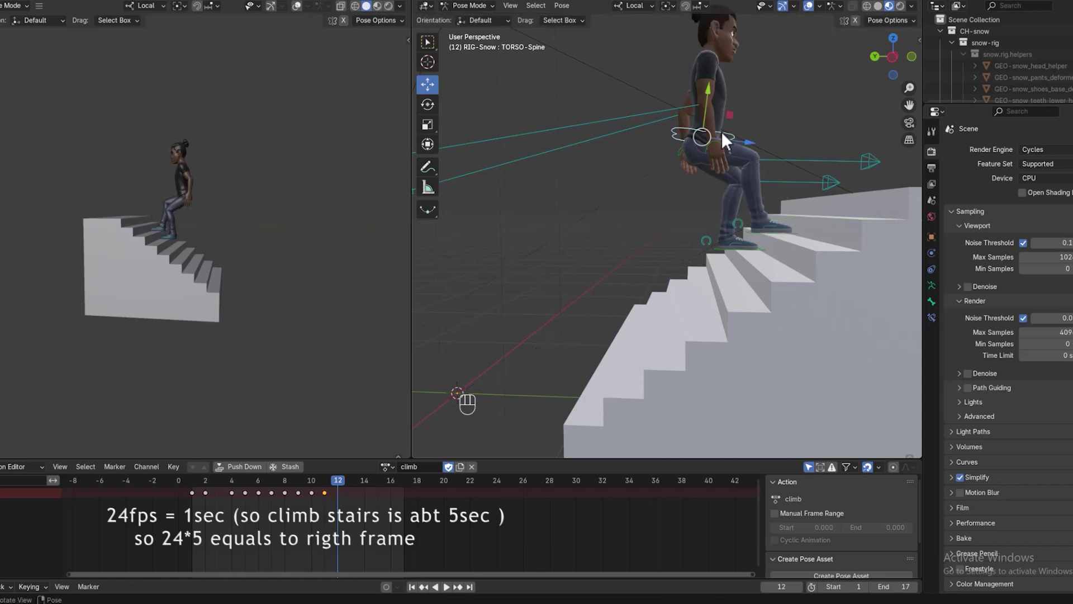
key("g")
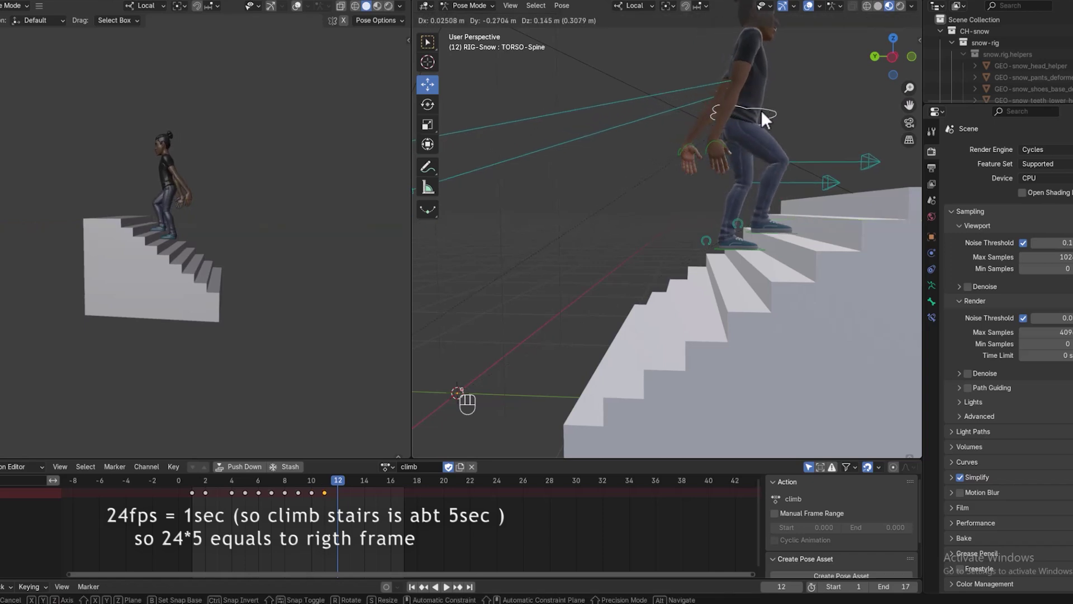
left_click(766, 119)
Bring the right and left wrist IK controls forward and up so both hands hang beside the hips
left_click(716, 140)
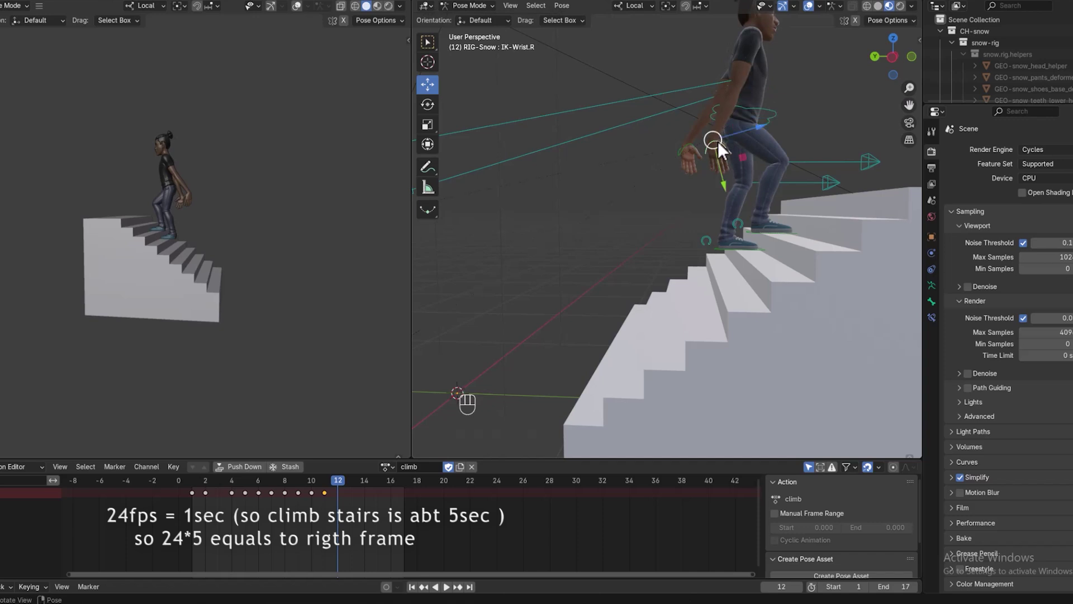
key("g")
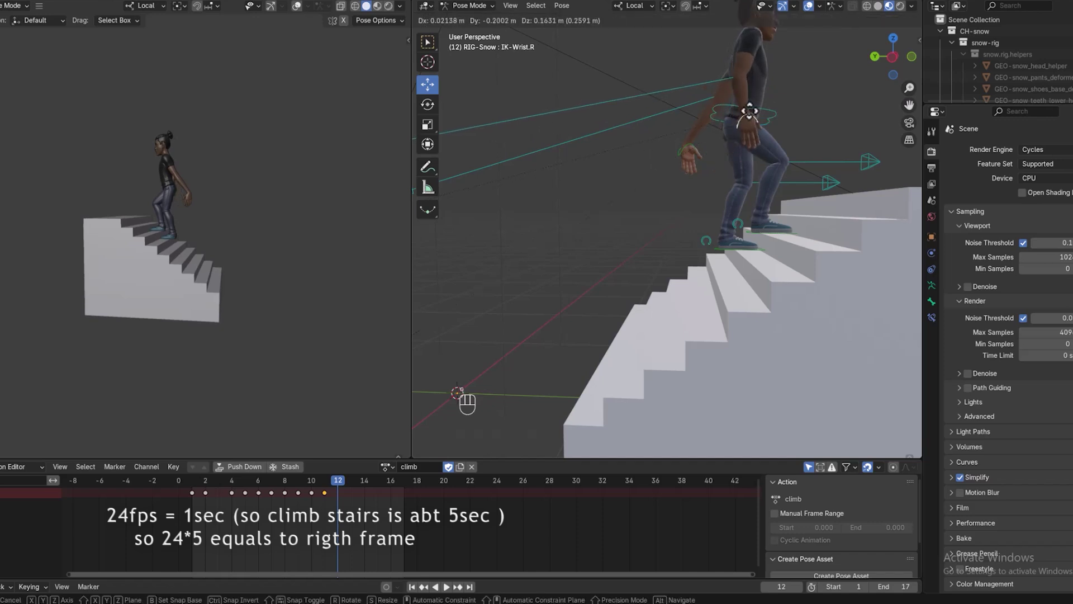
left_click(754, 107)
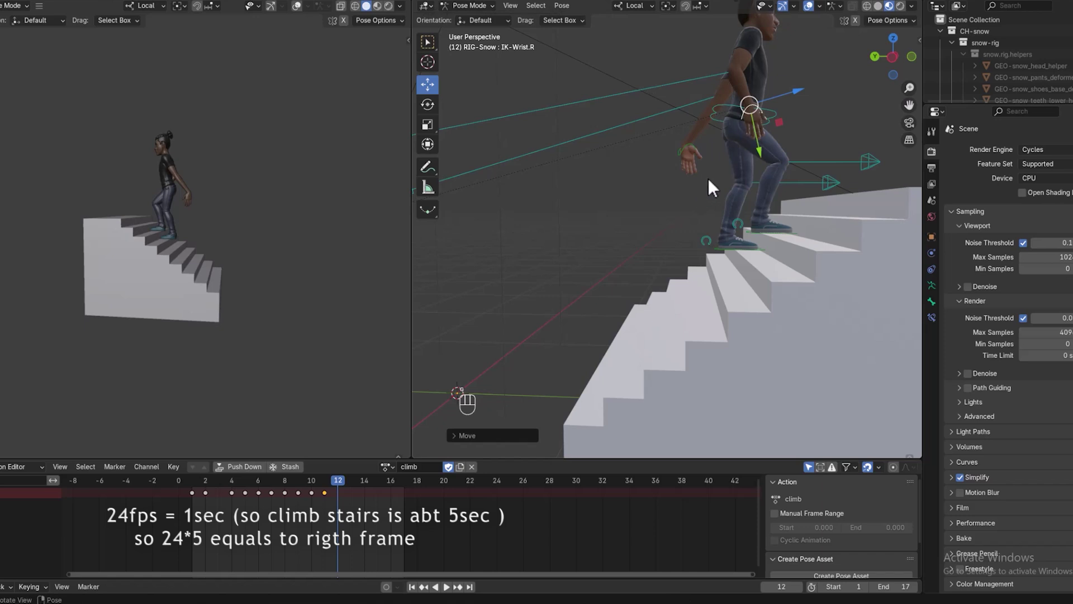
left_click(692, 147)
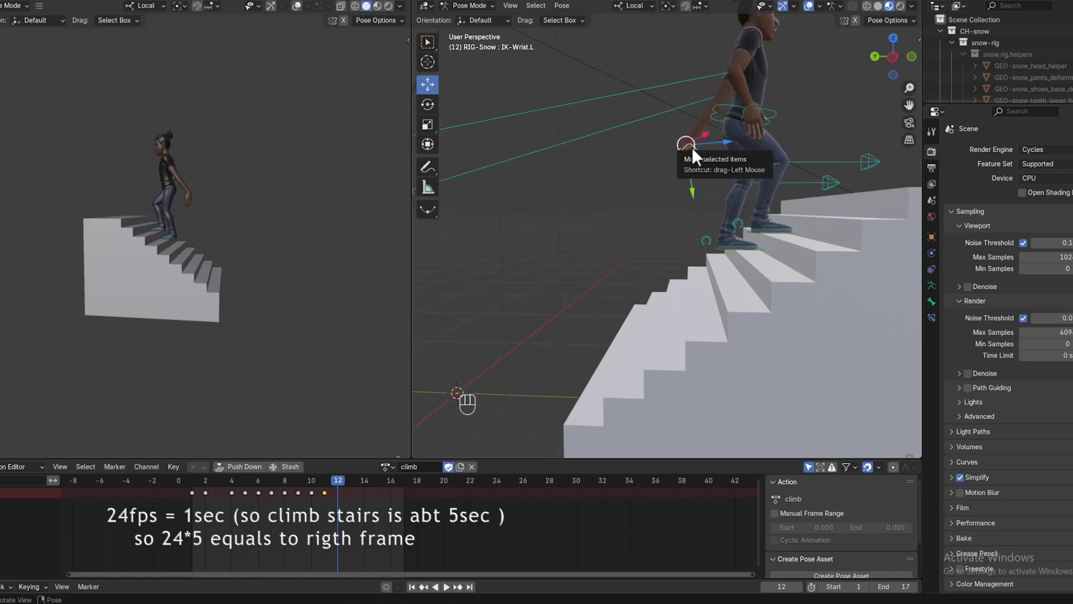
key("g")
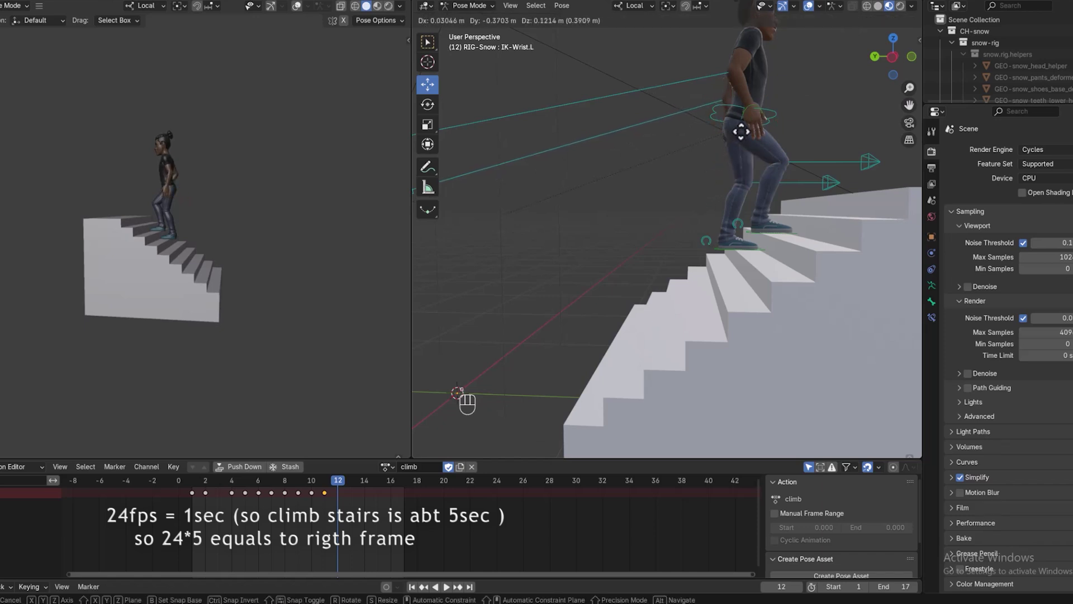
left_click(745, 131)
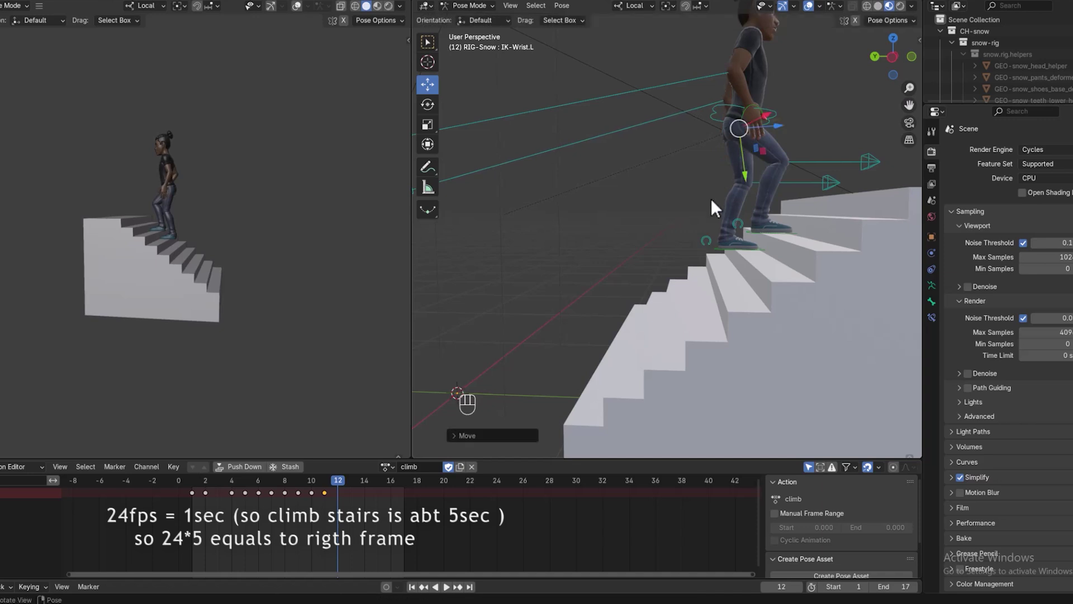
Select all rig controls and key their pose at frame 12
middle_click_drag(772, 236, 386, 252)
middle_click_drag(508, 220, 690, 252)
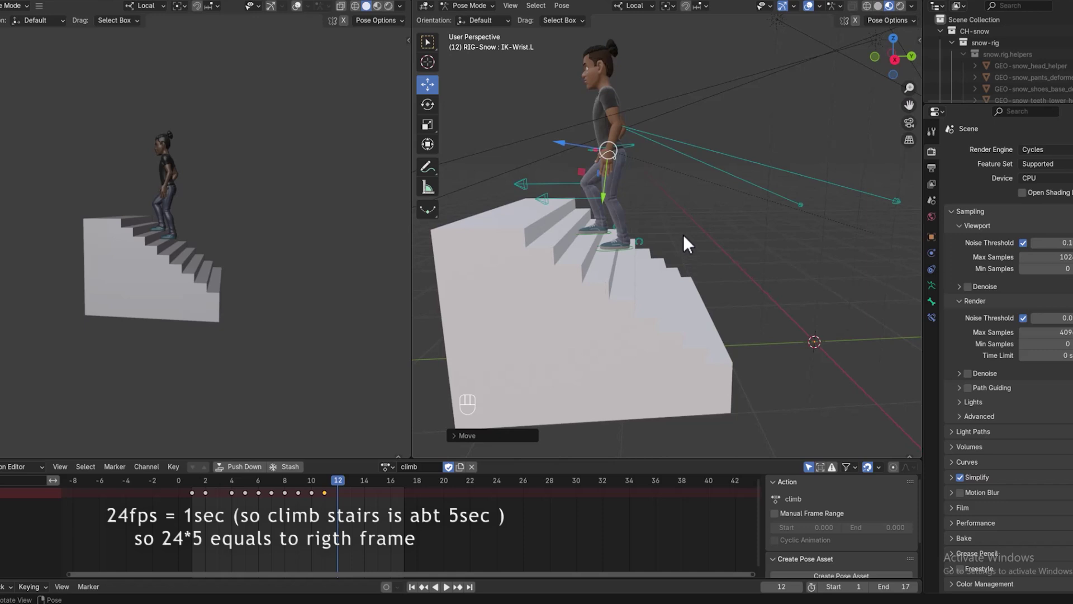
key("a")
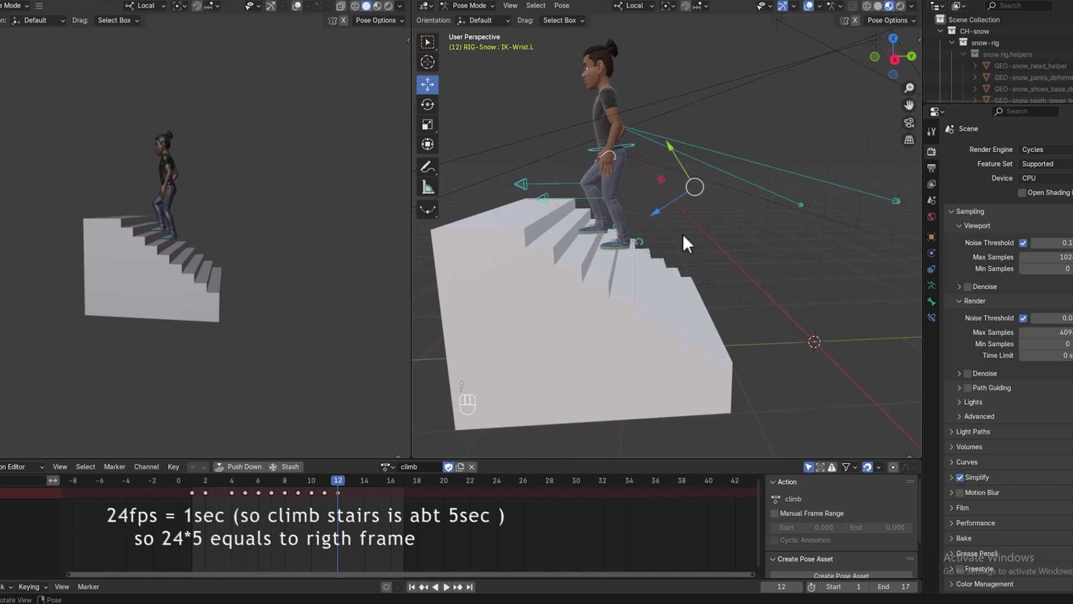
key("space")
At frame 13, move the left foot IK control forward and up onto the next stair, then raise it about 0.02 m more
left_click_drag(307, 484, 352, 484)
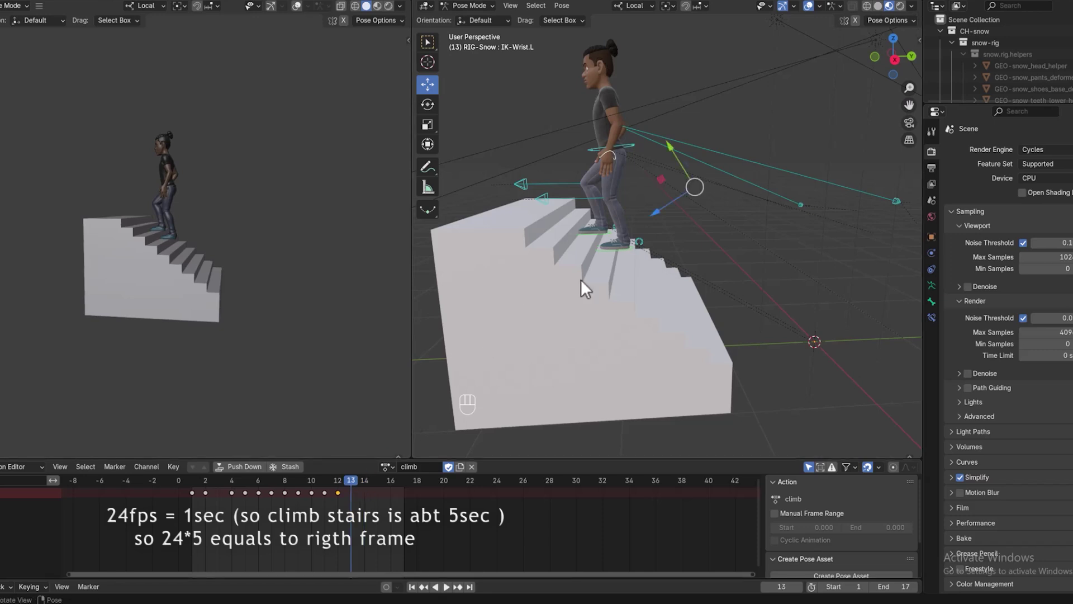
left_click(625, 251)
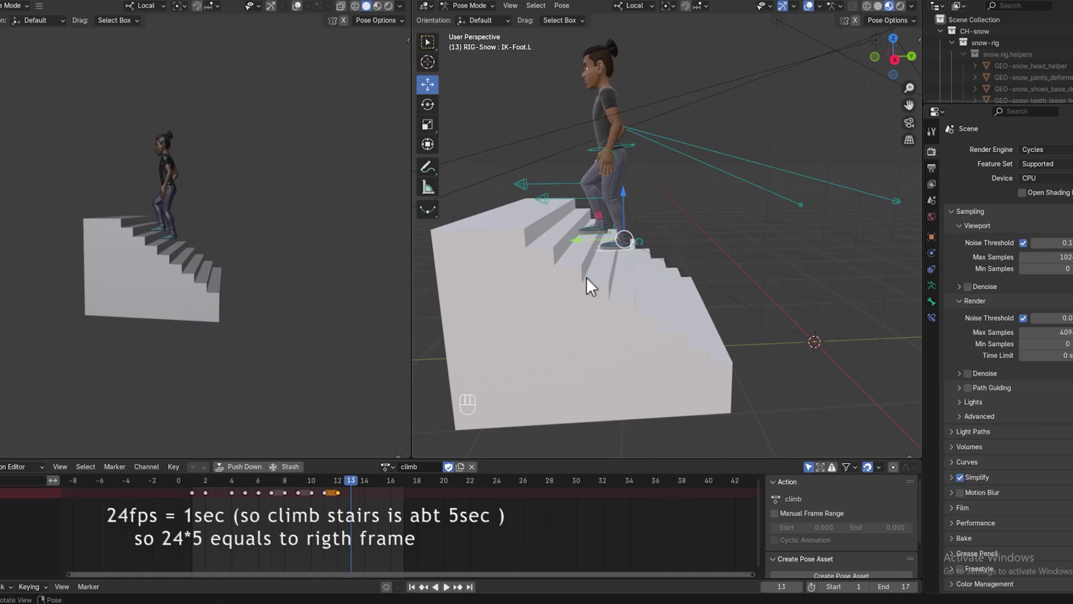
left_click_drag(326, 484, 334, 484)
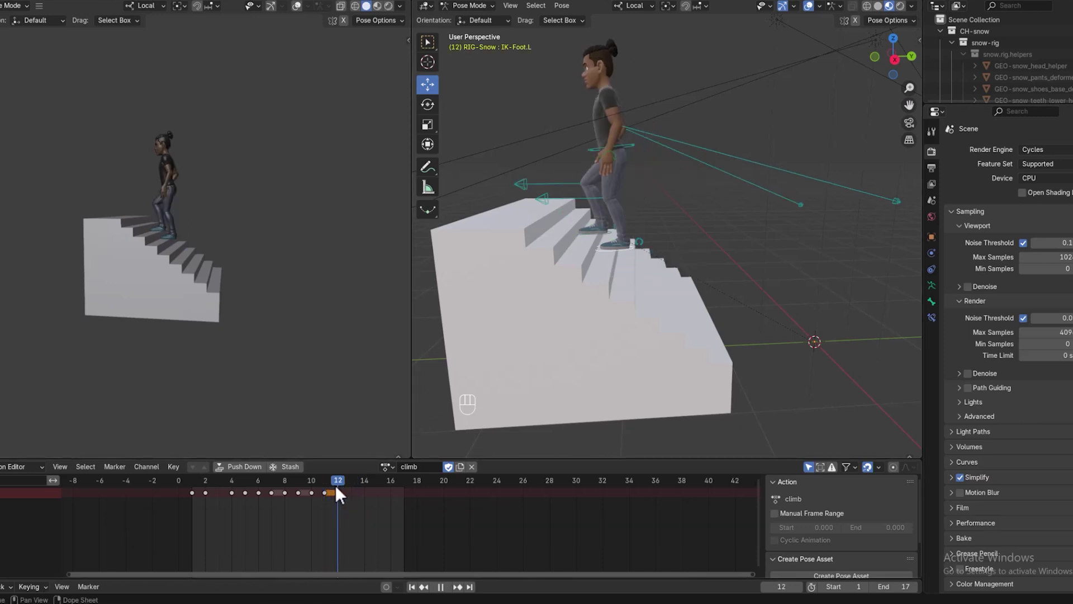
left_click_drag(344, 485, 346, 485)
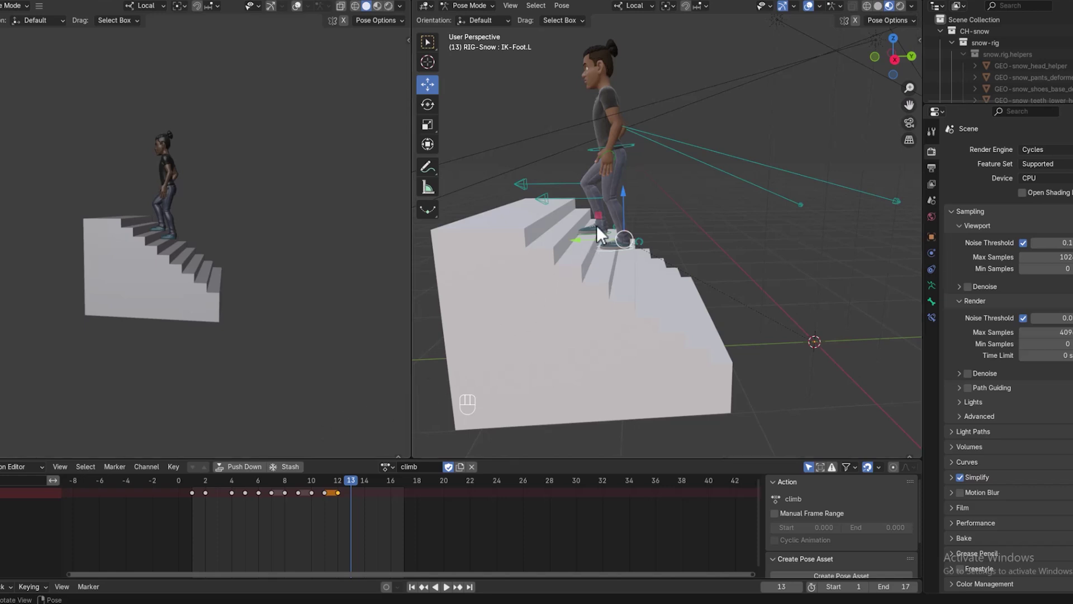
left_click_drag(622, 206, 568, 193)
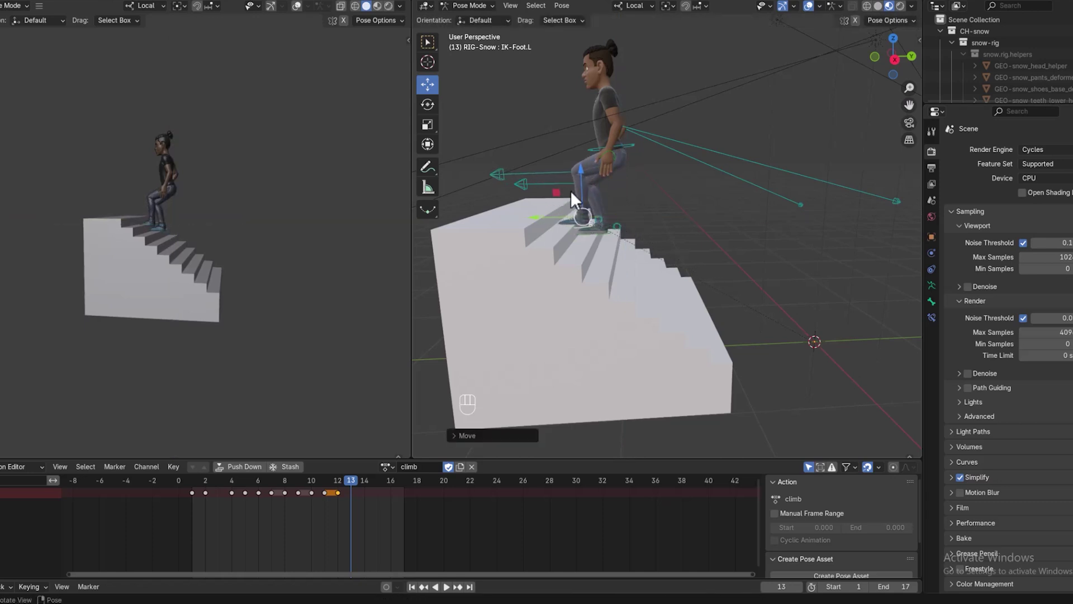
key("g")
key("z")
left_click_drag(575, 174, 573, 172)
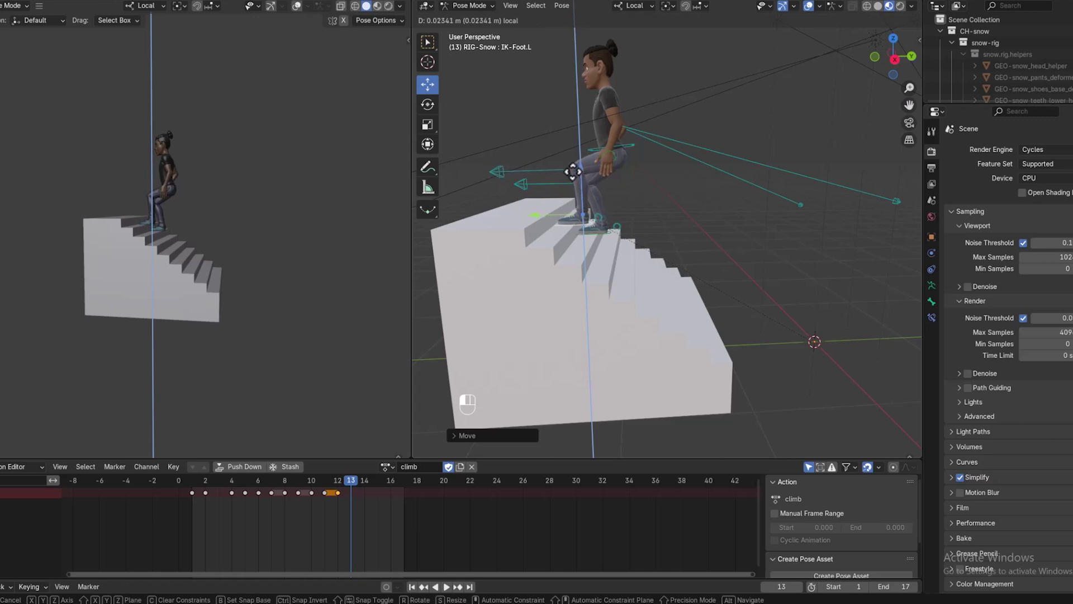
left_click(572, 172)
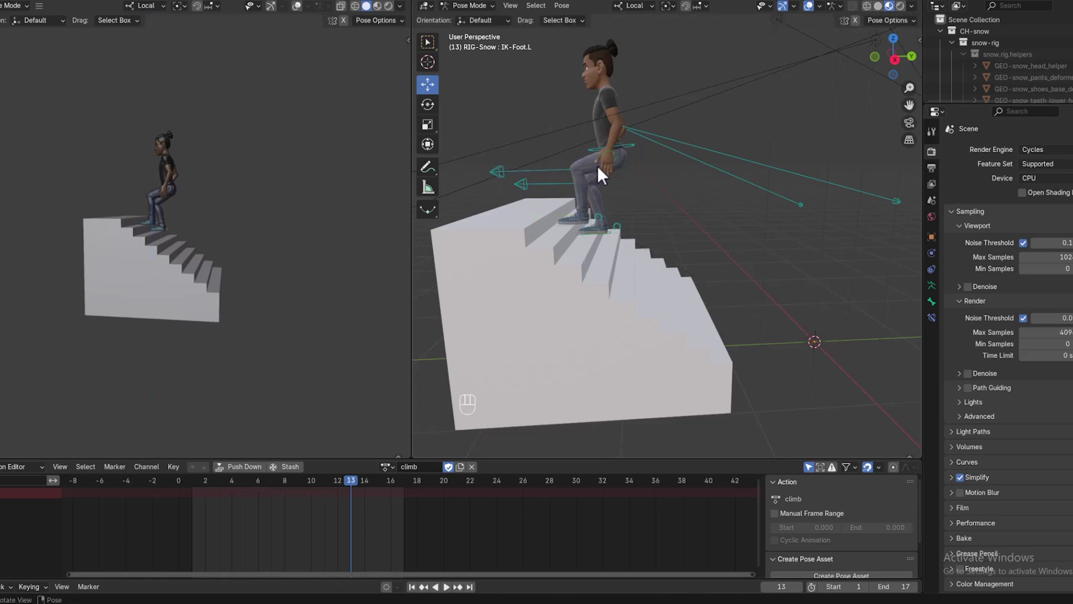
At frame 13, move the torso control forward and up to bring the body over the leading left foot
left_click(628, 144)
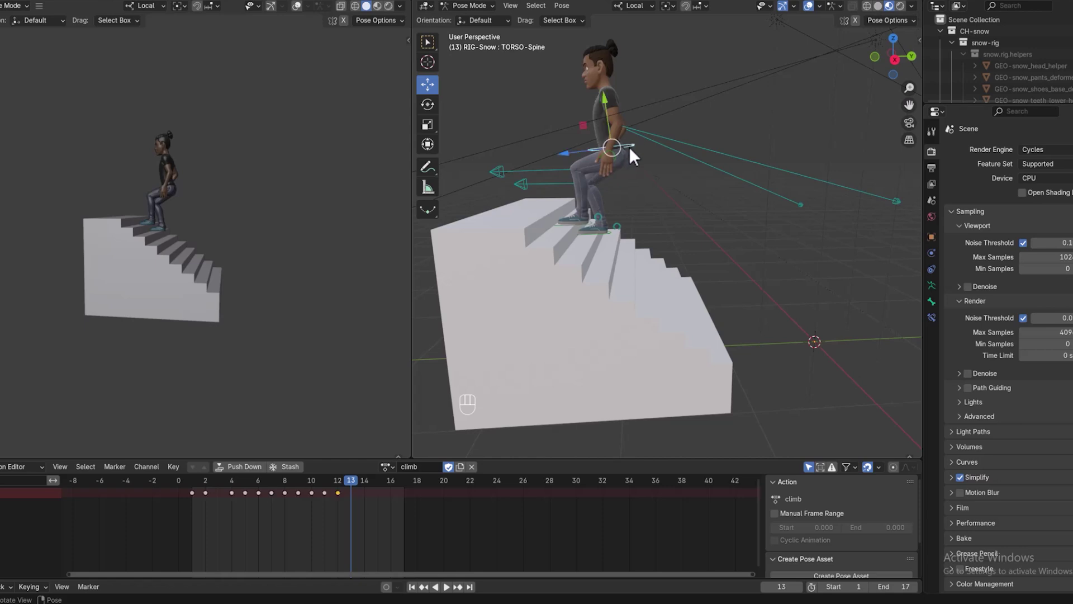
key("g")
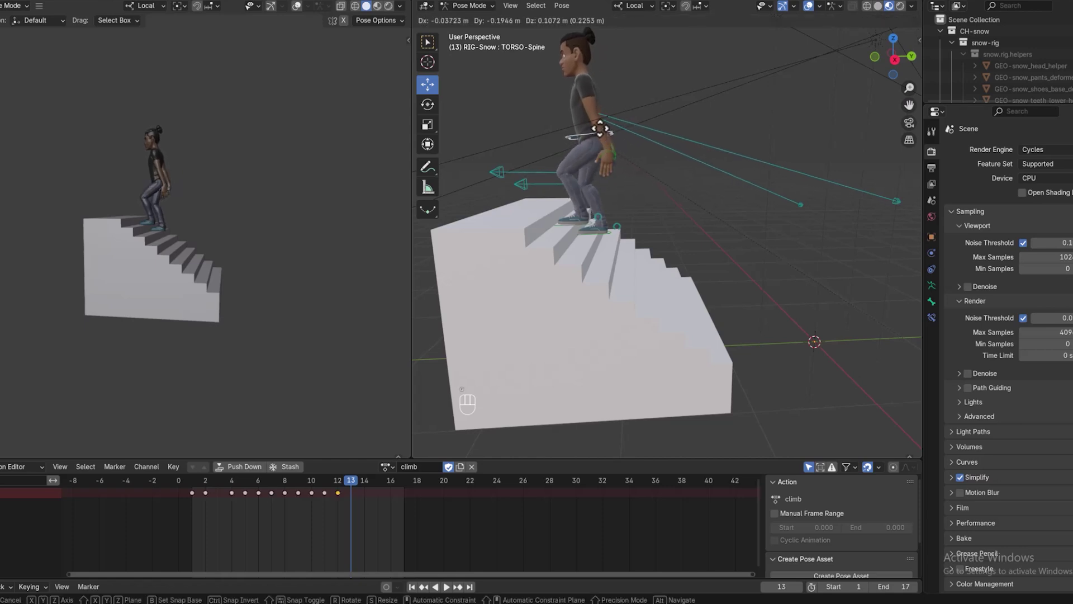
left_click(598, 124)
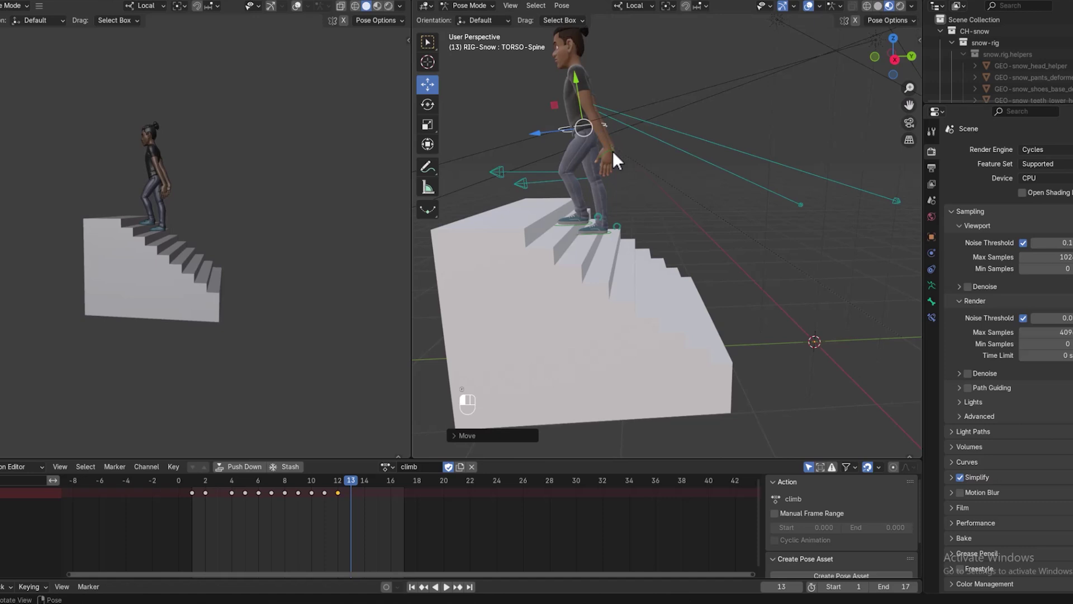
Move the left wrist IK control forward and up so the left hand follows the raised torso
left_click(613, 150)
key("g")
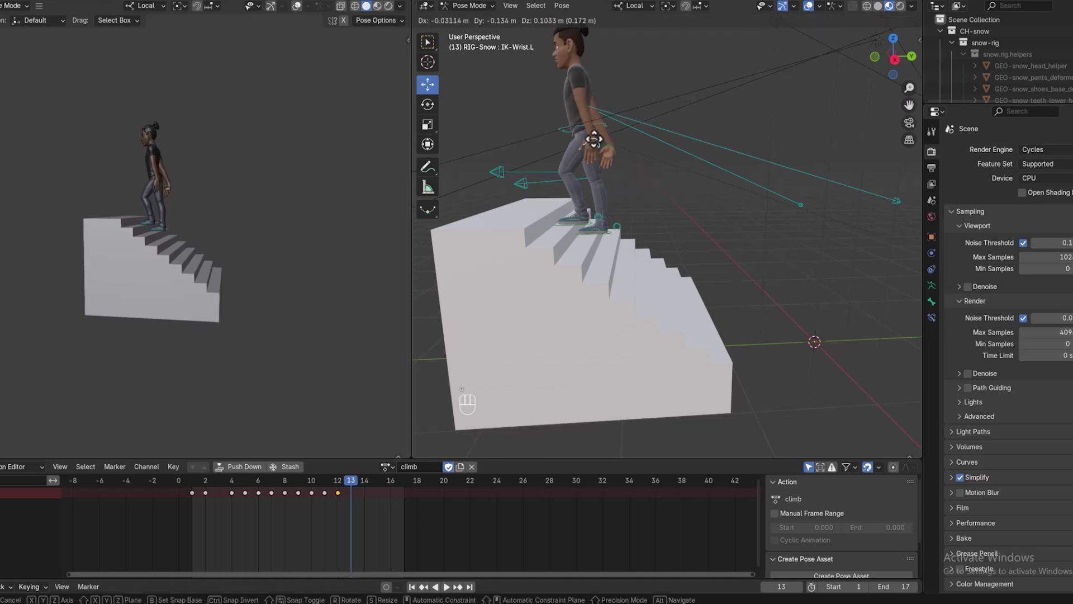
left_click(592, 130)
Swing the right wrist IK control forward and up in front of the hip, then shift it outward along its local X axis
middle_click_drag(592, 128, 863, 175)
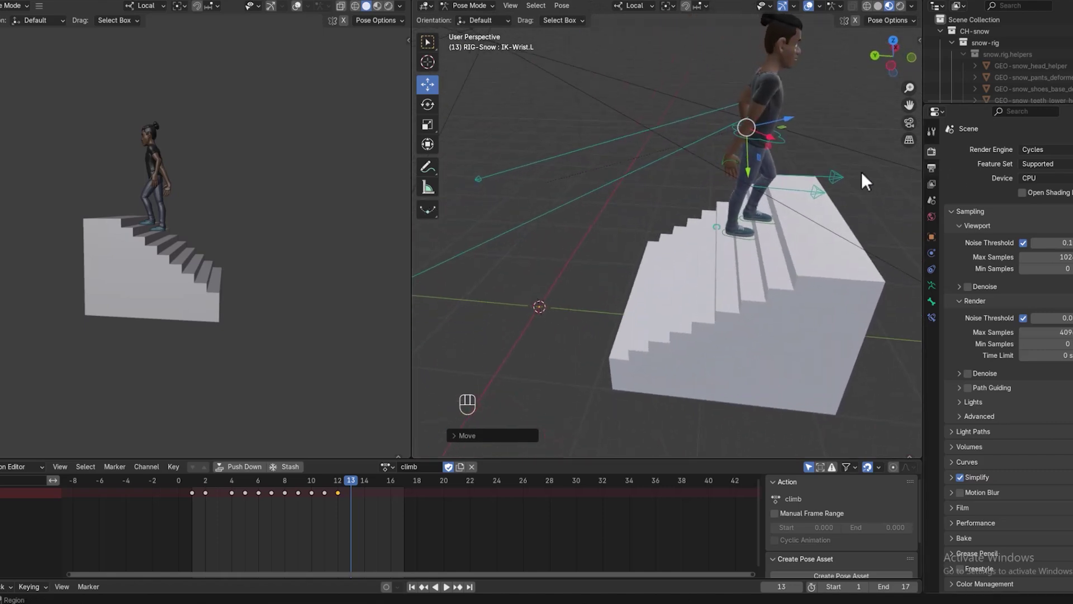
left_click(732, 160)
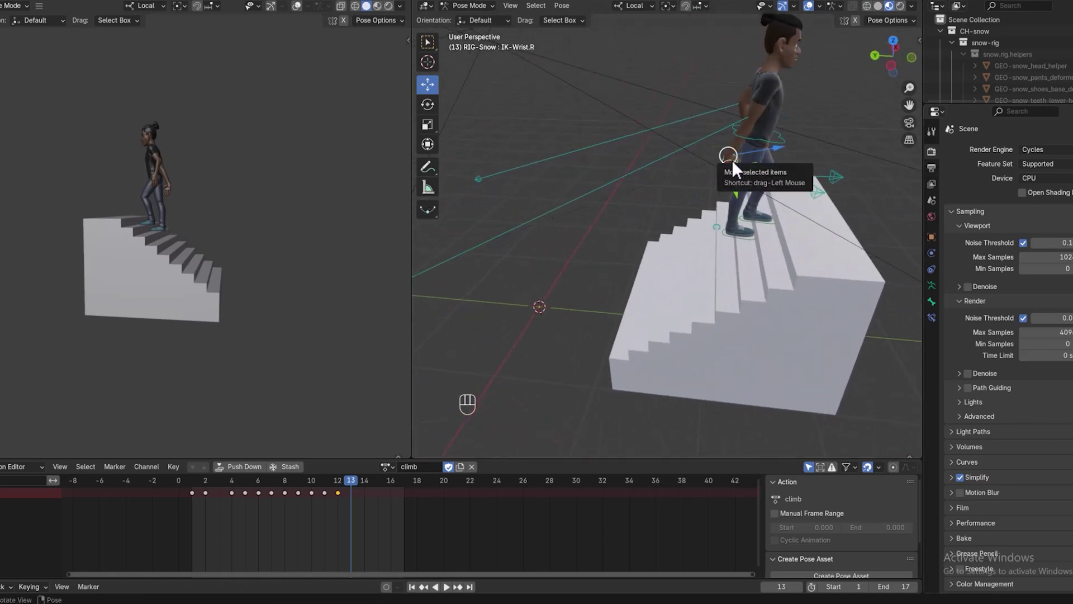
key("g")
left_click(797, 141)
middle_click_drag(800, 142, 651, 163)
key("g")
key("x")
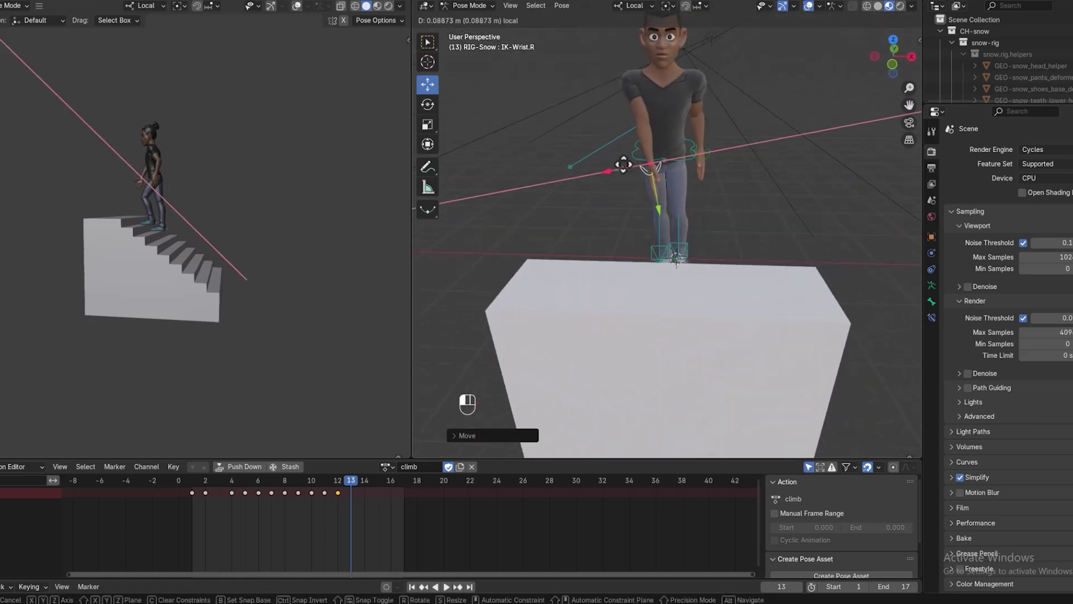
left_click(603, 150)
Lower the torso control slightly so the knees stay bent on the stairs
middle_click_drag(756, 227, 649, 196)
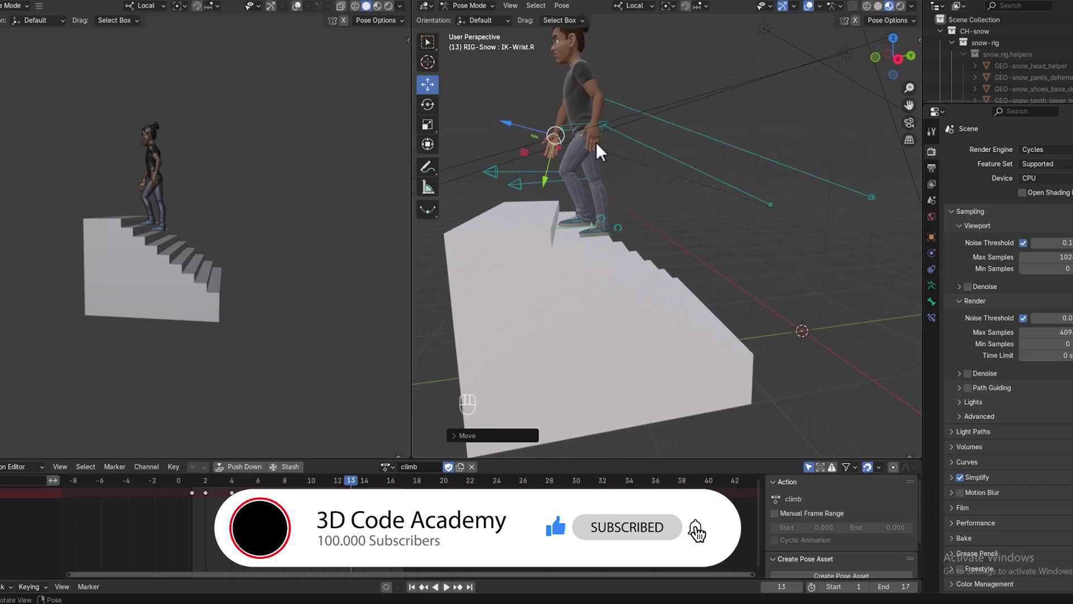
left_click(585, 124)
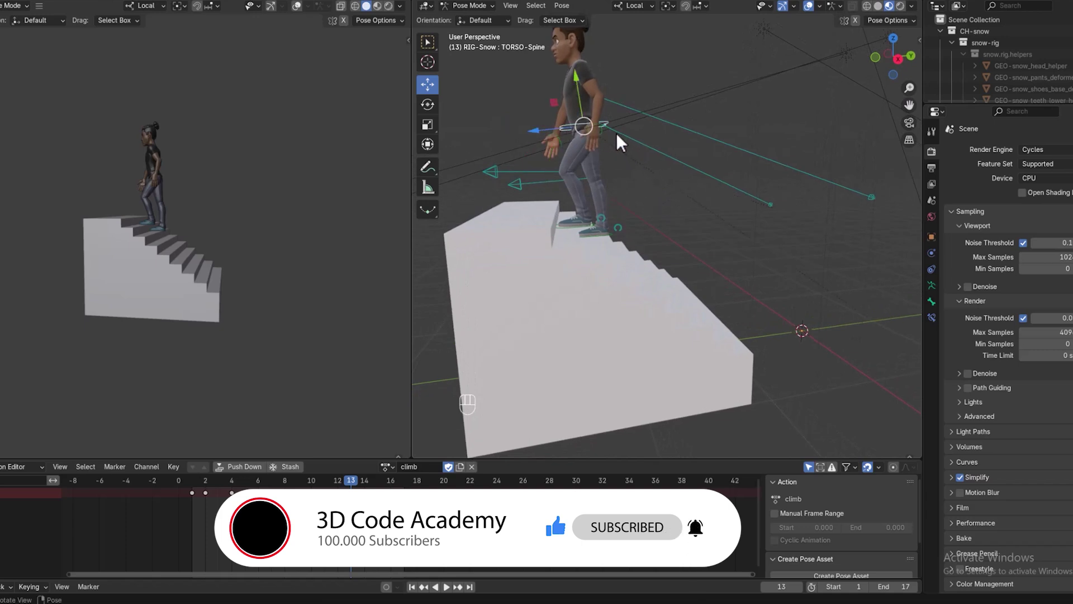
left_click_drag(554, 129, 553, 150)
left_click_drag(578, 92, 579, 103)
left_click(595, 117)
left_click(689, 153)
middle_click_drag(722, 172, 833, 213)
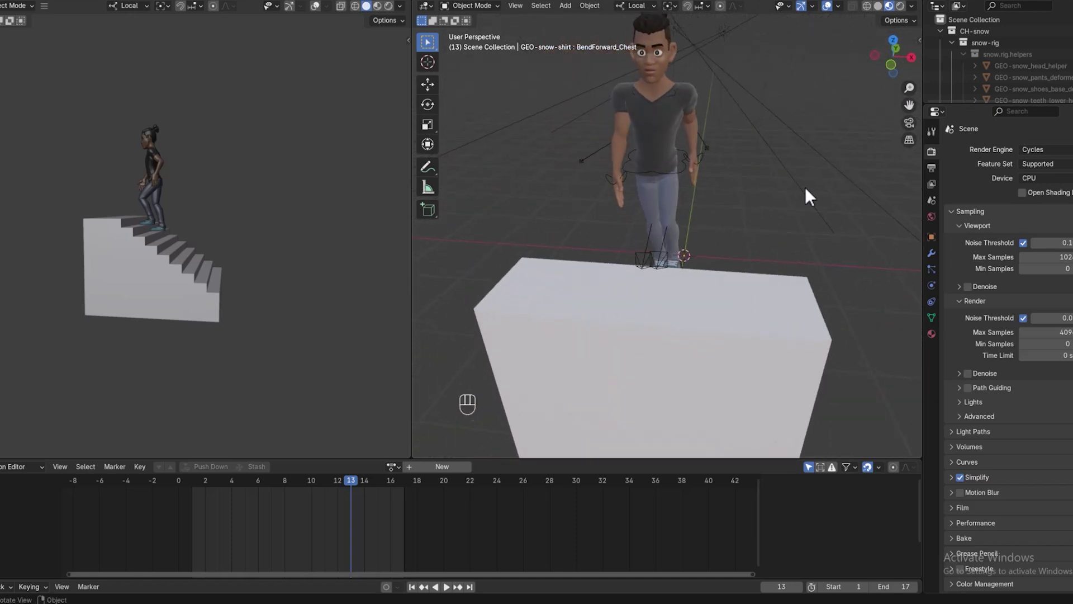
scroll(805, 187, "down", 2)
key("a")
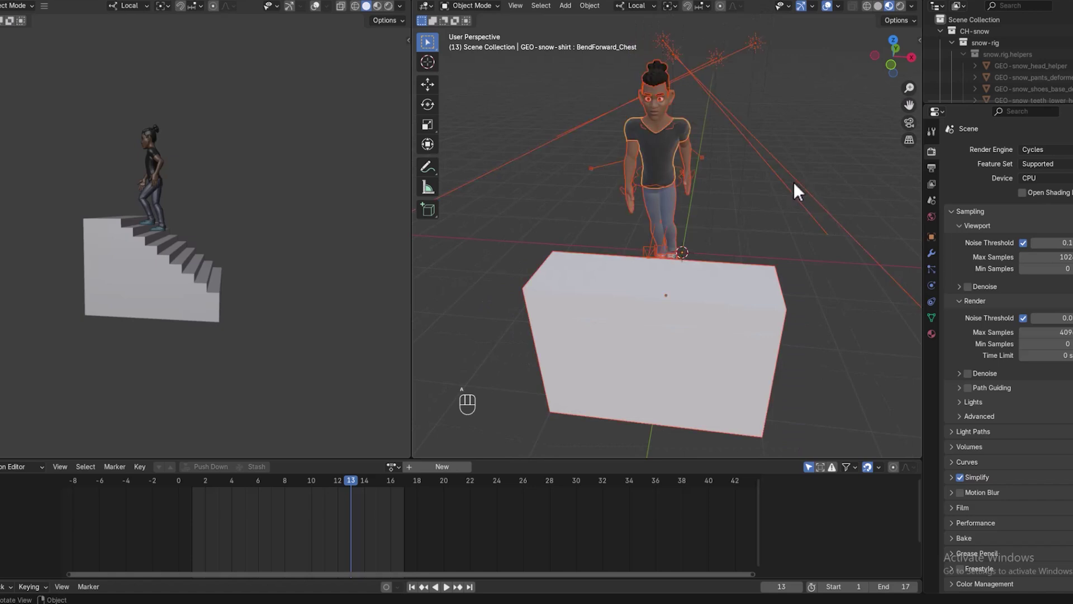
key("alt+a")
Return to posing the rig, select all of its controls and key their pose at frame 13
left_click(692, 175)
left_click(696, 172)
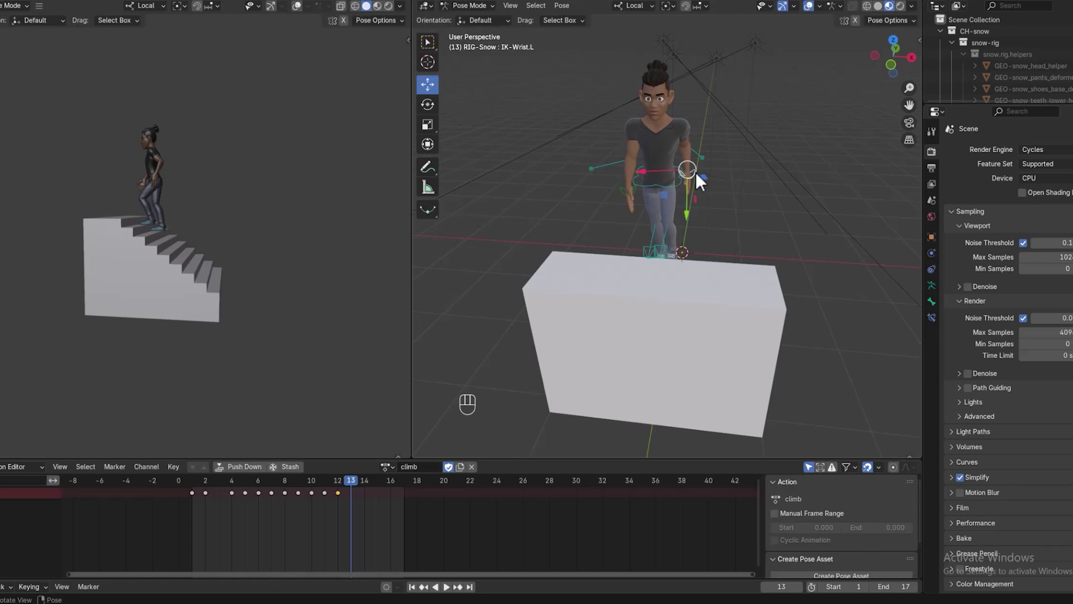
key("a")
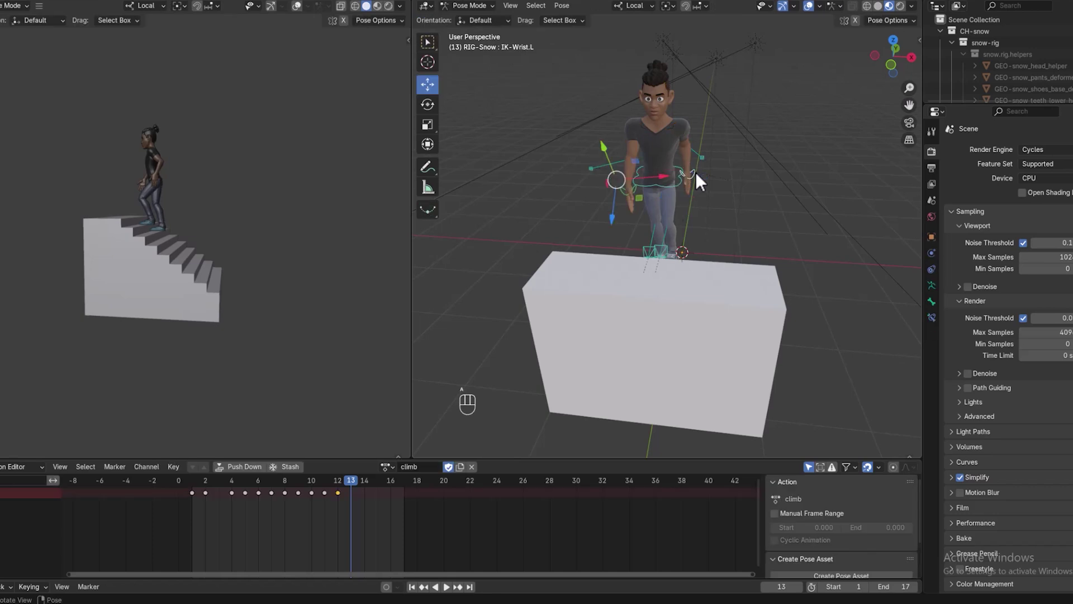
key("i")
At frame 14, move the right foot IK control forward and up about 0.6 m onto the top platform
middle_click_drag(688, 251, 579, 235)
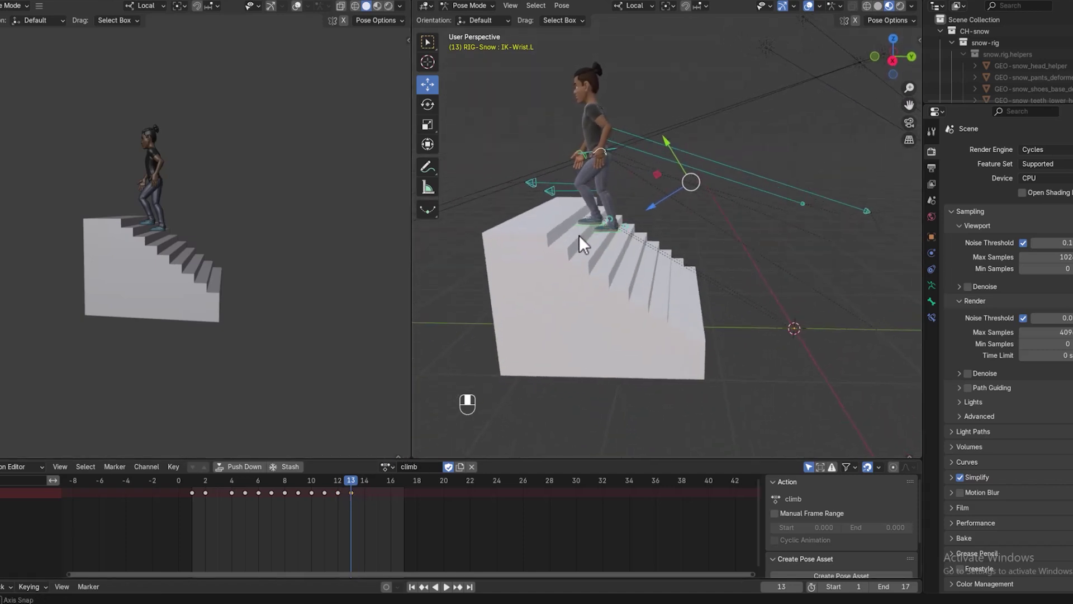
left_click(363, 481)
middle_click_drag(553, 290, 789, 280)
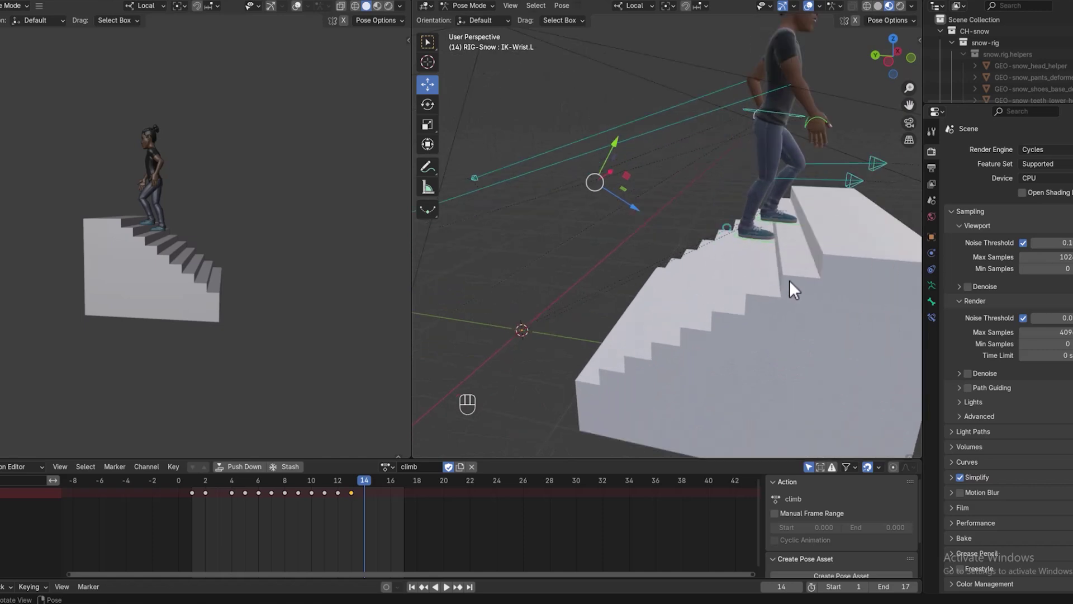
left_click(753, 241)
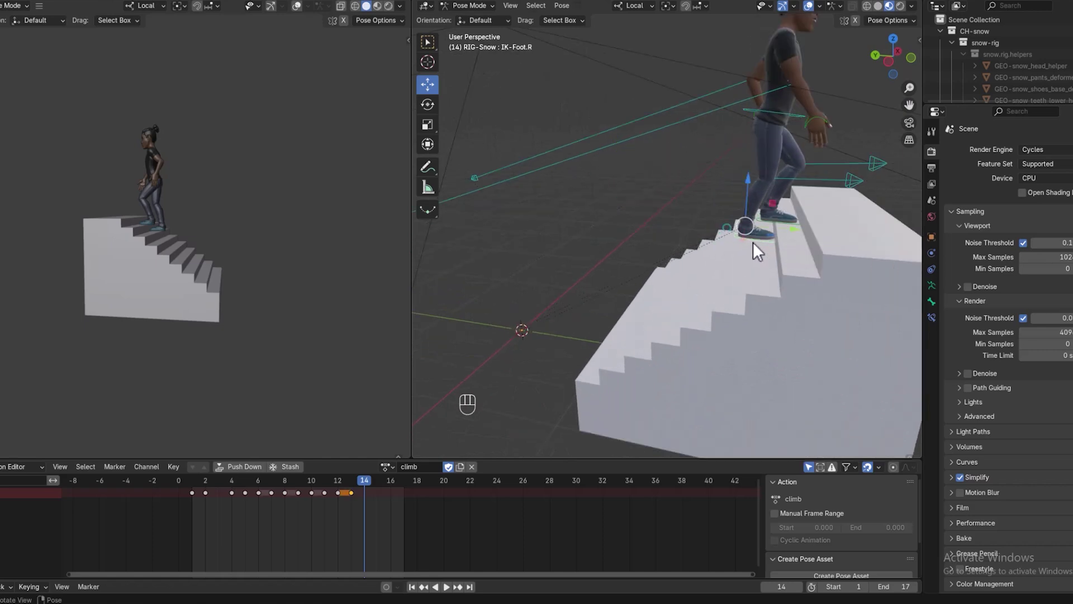
key("g")
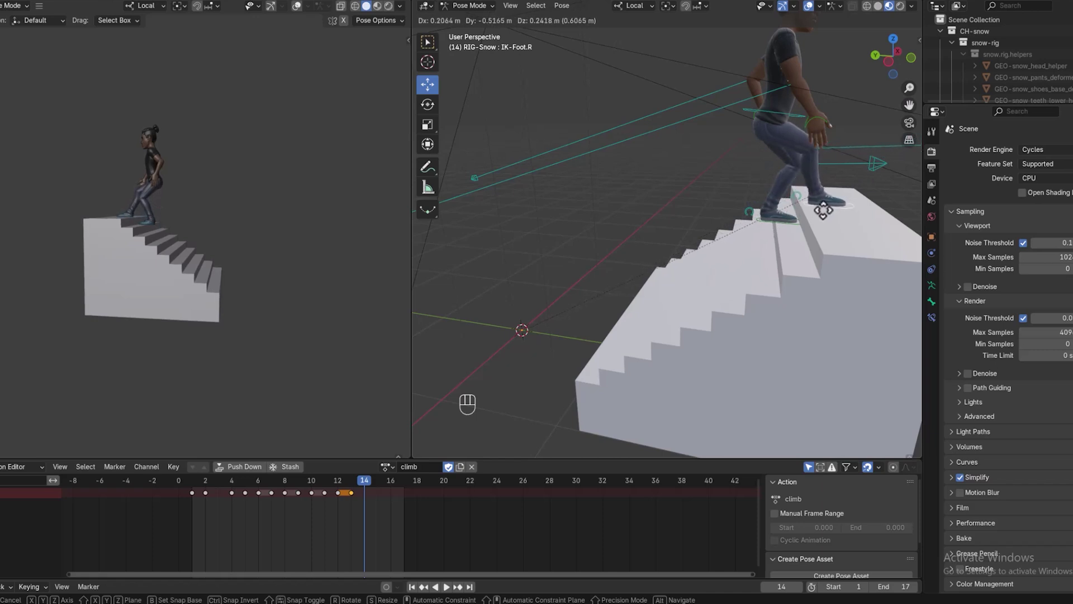
left_click(821, 207)
Shift the right foot IK control outward along its local X axis so the legs no longer cross
middle_click_drag(790, 262, 660, 274)
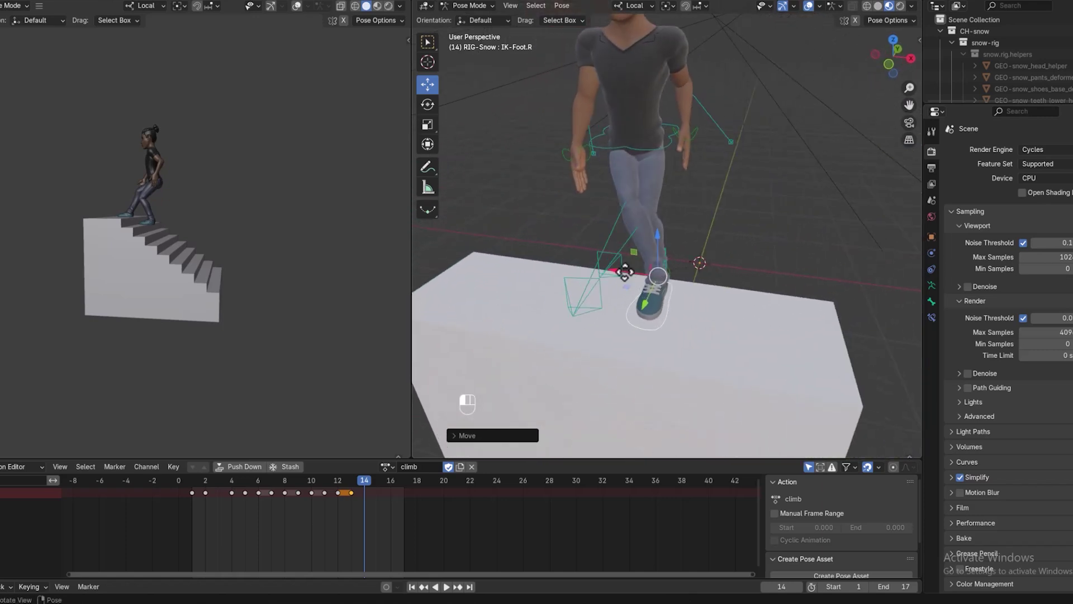
key("g")
key("x")
left_click(595, 259)
Raise the torso control and move it forward toward the right foot on the top platform
middle_click_drag(595, 259, 660, 166)
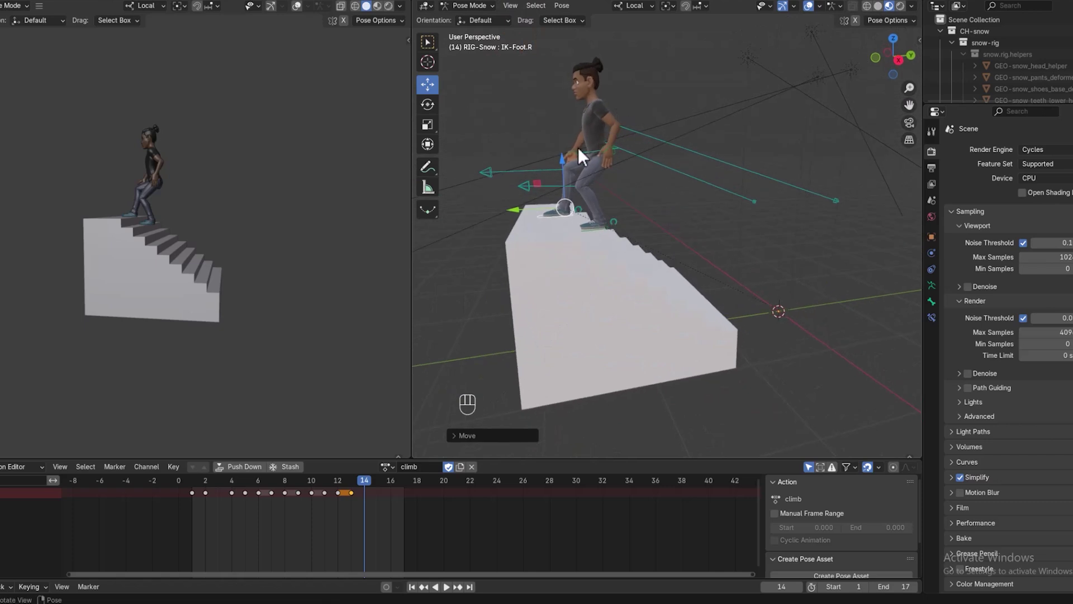
left_click(594, 146)
left_click_drag(592, 116, 582, 104)
left_click_drag(571, 143, 553, 135)
middle_click_drag(612, 195, 735, 203)
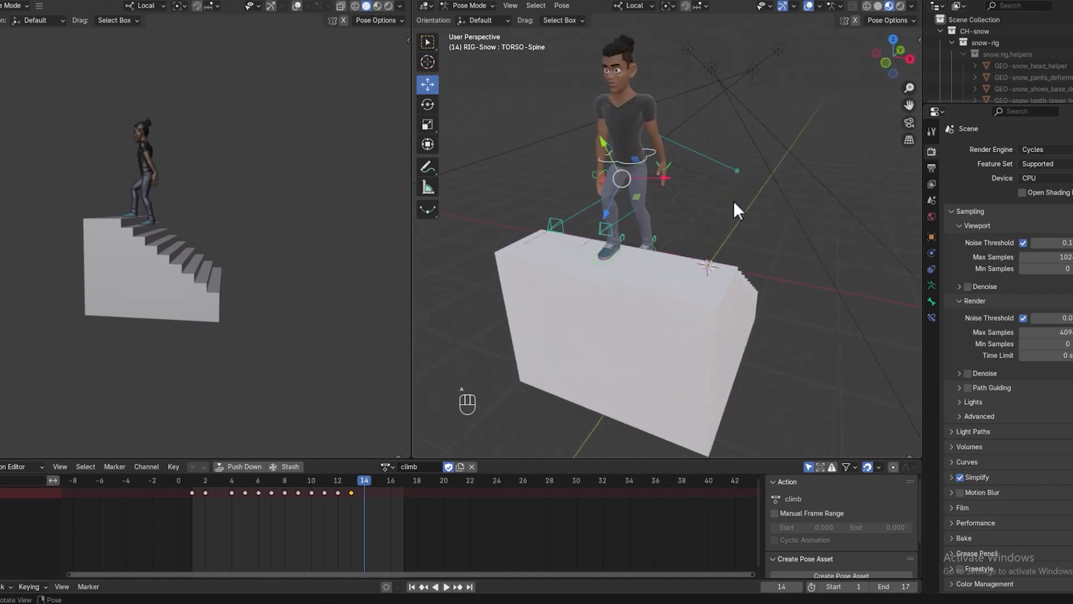
At frame 15, raise the left foot IK control along its local Z axis to clear the last stair
mouse_move(370, 478)
left_mouse_down()
mouse_move(355, 484)
mouse_move(378, 488)
left_mouse_up()
middle_click_drag(668, 271, 602, 240)
left_click(599, 234)
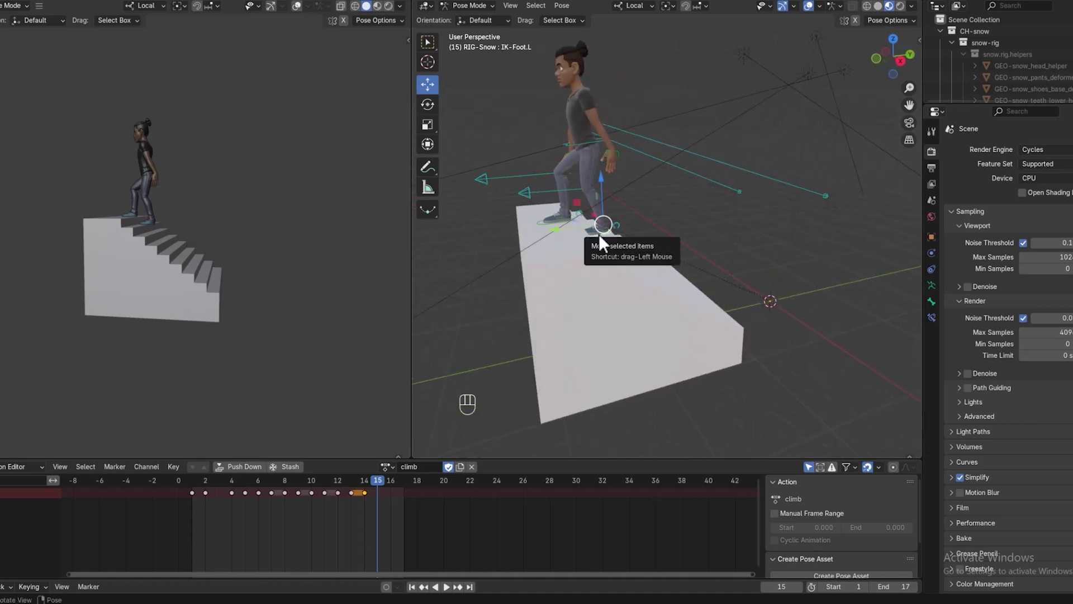
key("g")
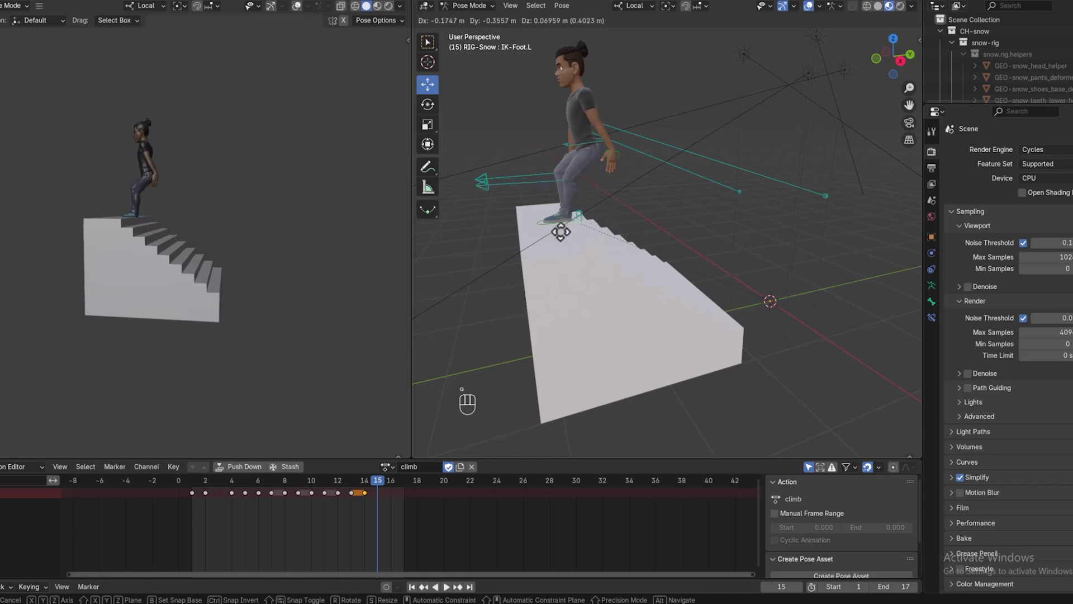
left_click(579, 231)
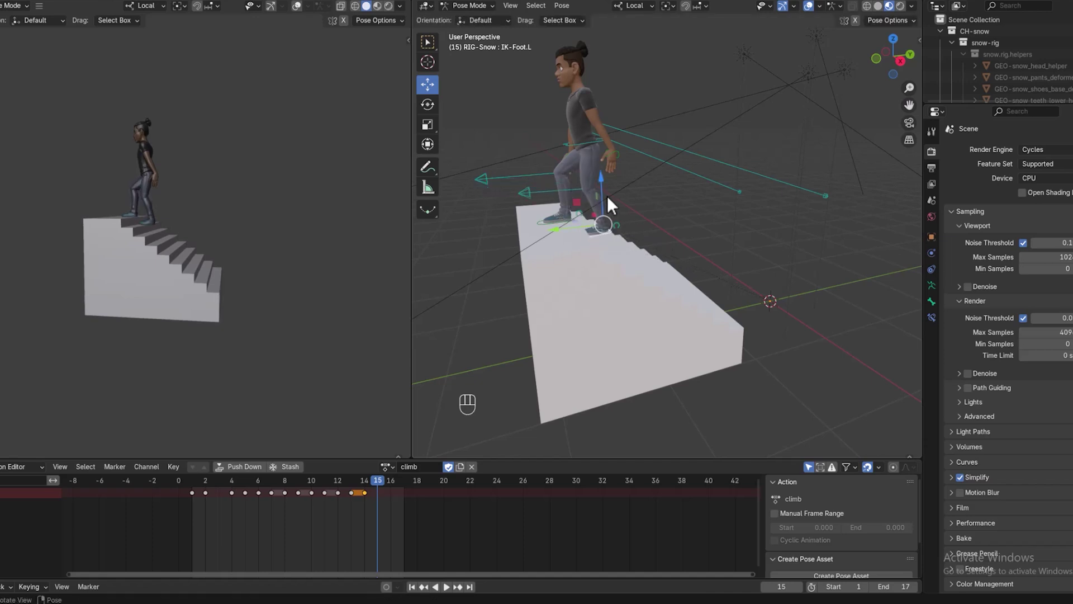
key("g")
key("z")
left_click(596, 166)
Move the left foot IK control forward about 0.34 m, then lower it about 0.07 m onto the platform beside the right foot
key("g")
key("y")
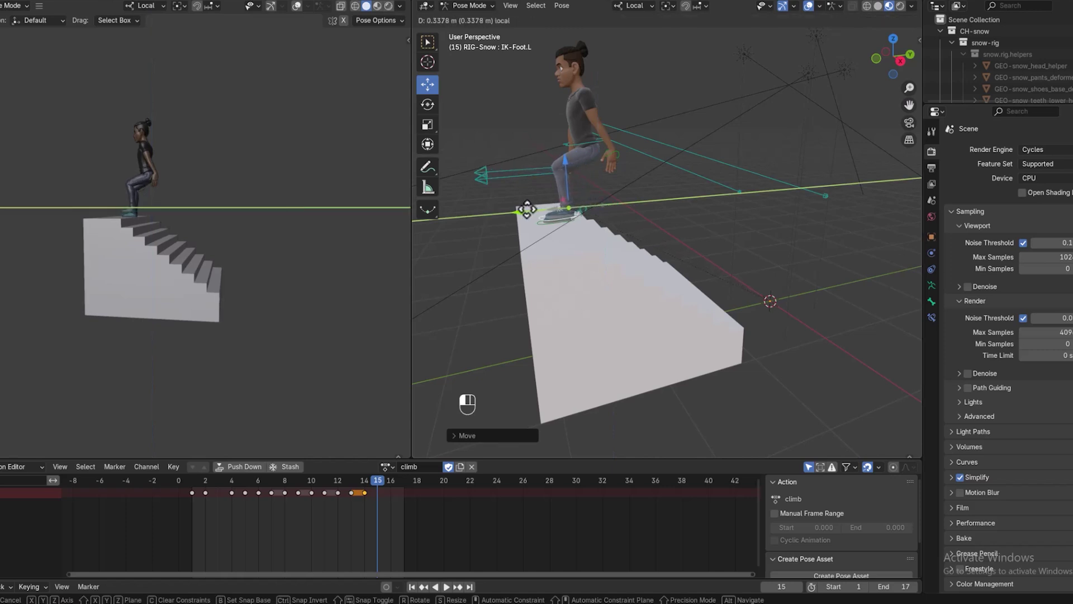
left_click(526, 209)
key("g")
key("z")
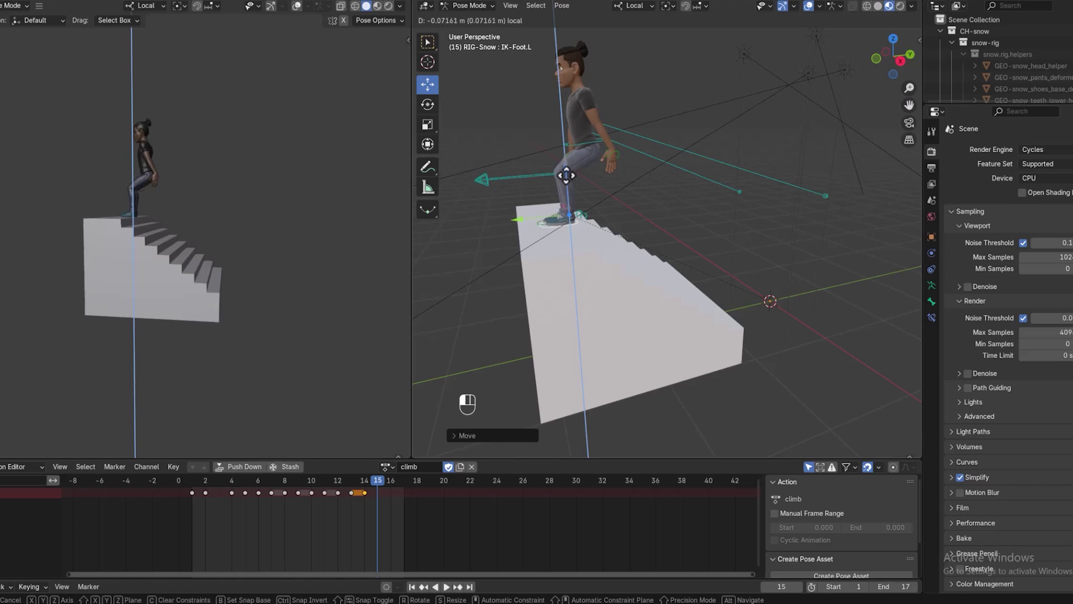
left_click(566, 176)
Move the torso control forward and up so the body stands nearly upright over both feet
middle_click_drag(648, 256, 635, 229)
scroll(766, 276, "up", 5)
scroll(766, 276, "down", 5)
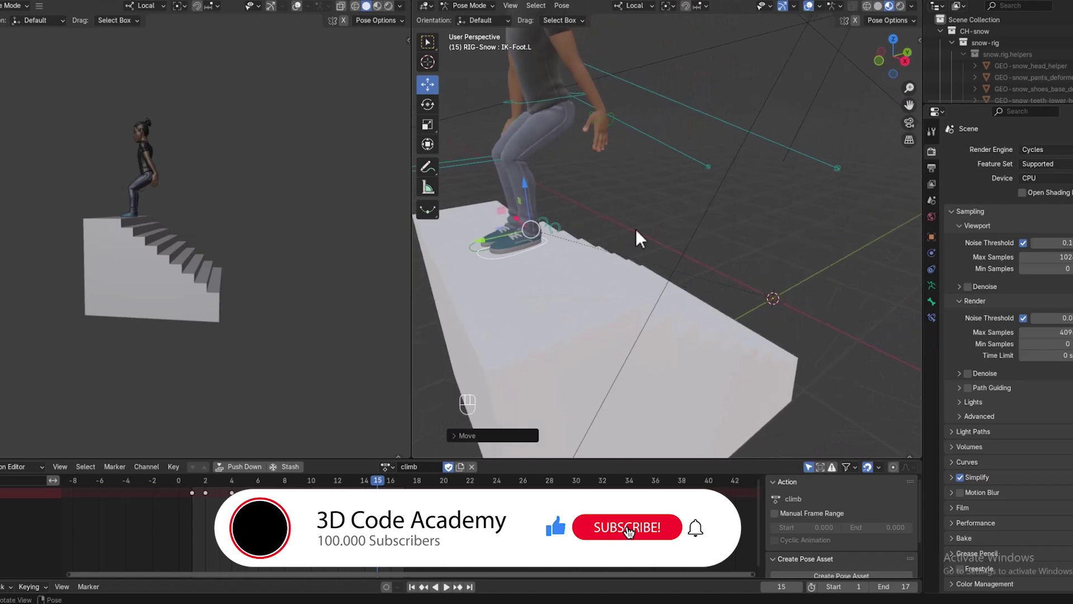
left_click(553, 99)
left_click_drag(544, 78, 509, 71)
scroll(582, 109, "down", 4)
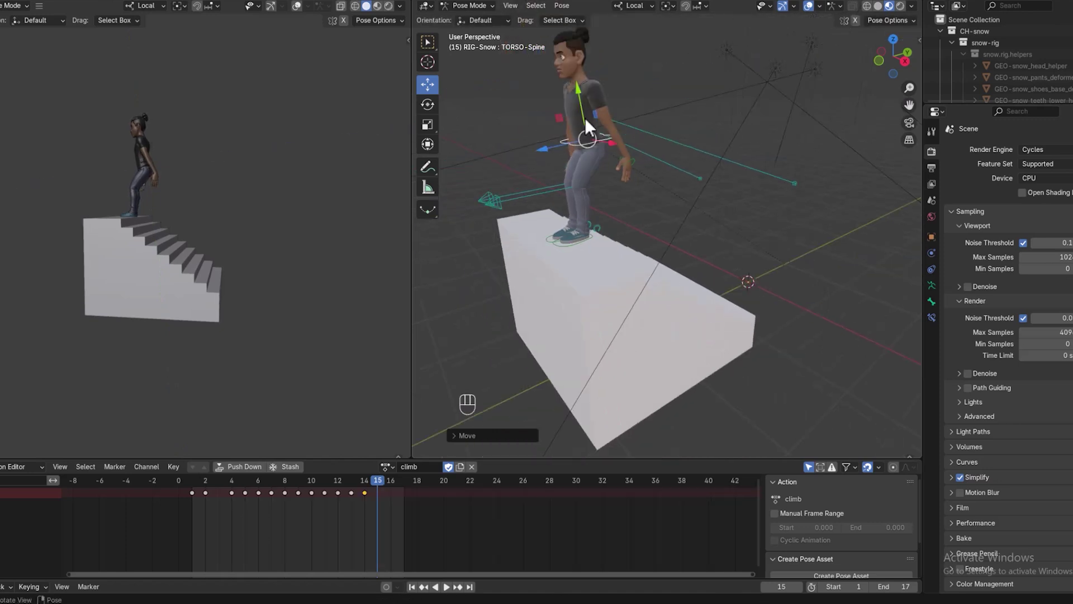
left_click_drag(579, 100, 576, 99)
left_click_drag(562, 135, 546, 137)
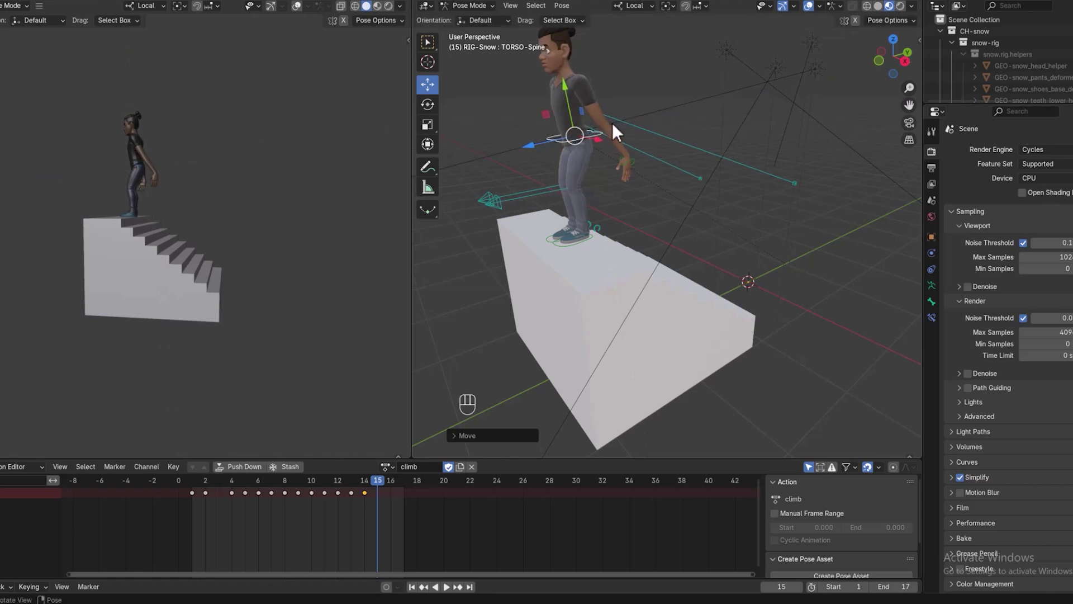
From the side view, rotate the torso control about 5 degrees to straighten the back, then nudge it slightly forward
key("KP_3")
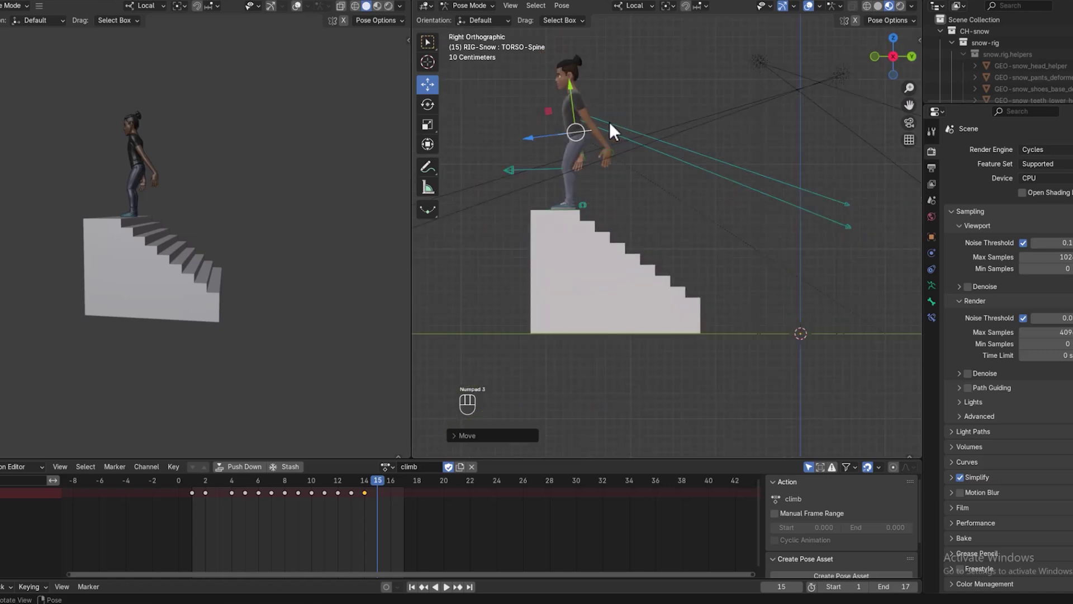
key("r")
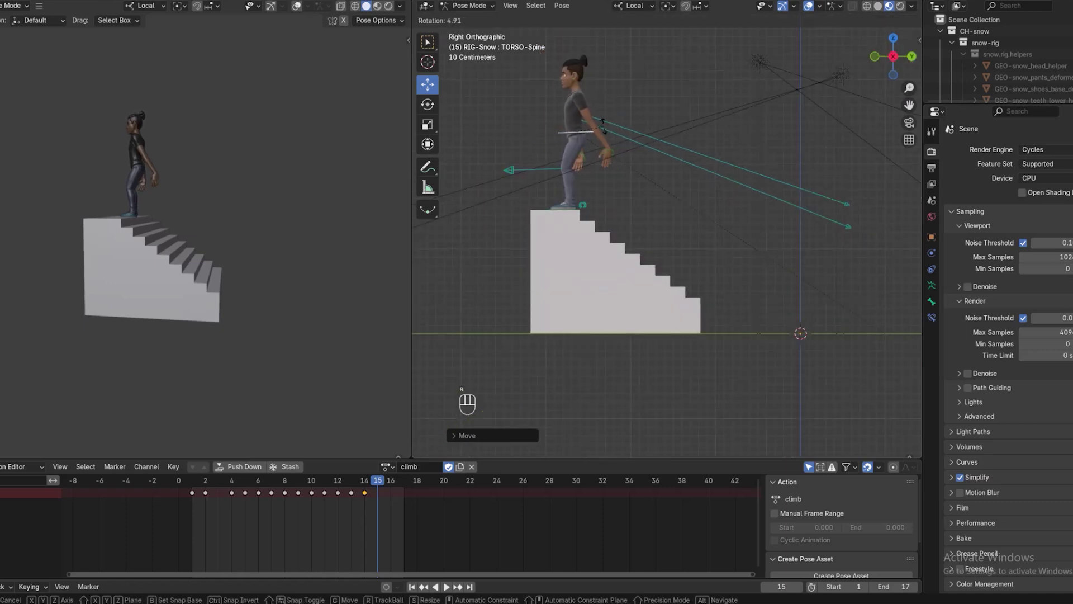
left_click(602, 127)
left_click_drag(544, 135, 534, 130)
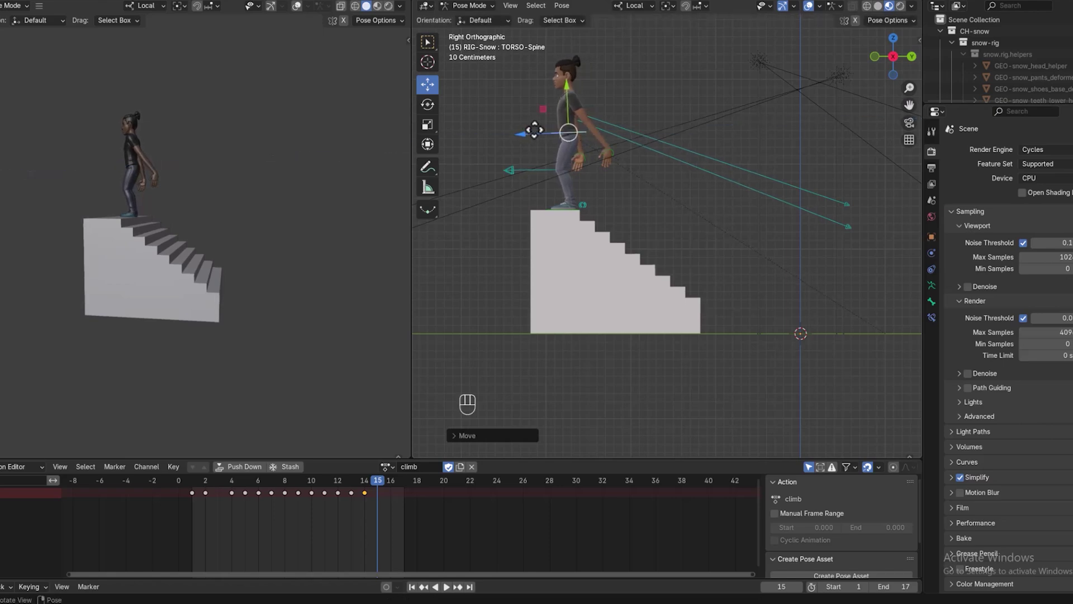
Move the left wrist IK control forward and up about 0.4 m so the hand rests beside the hip
left_click(610, 149)
key("g")
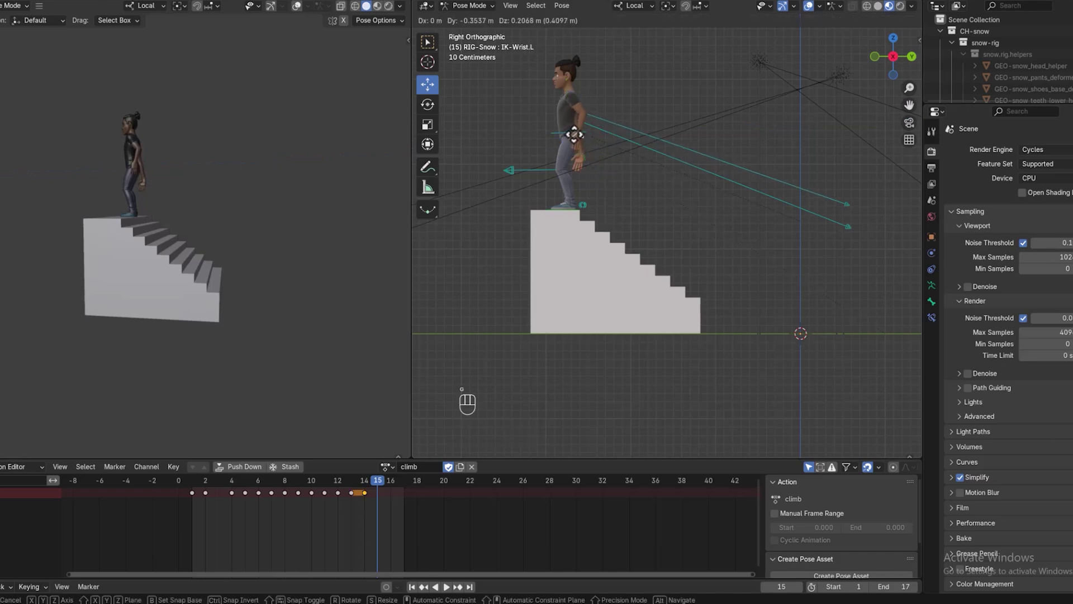
left_click(567, 134)
Move the right wrist IK control forward and up so the right hand rests beside the hip
middle_click_drag(568, 134, 759, 181)
left_click(732, 162)
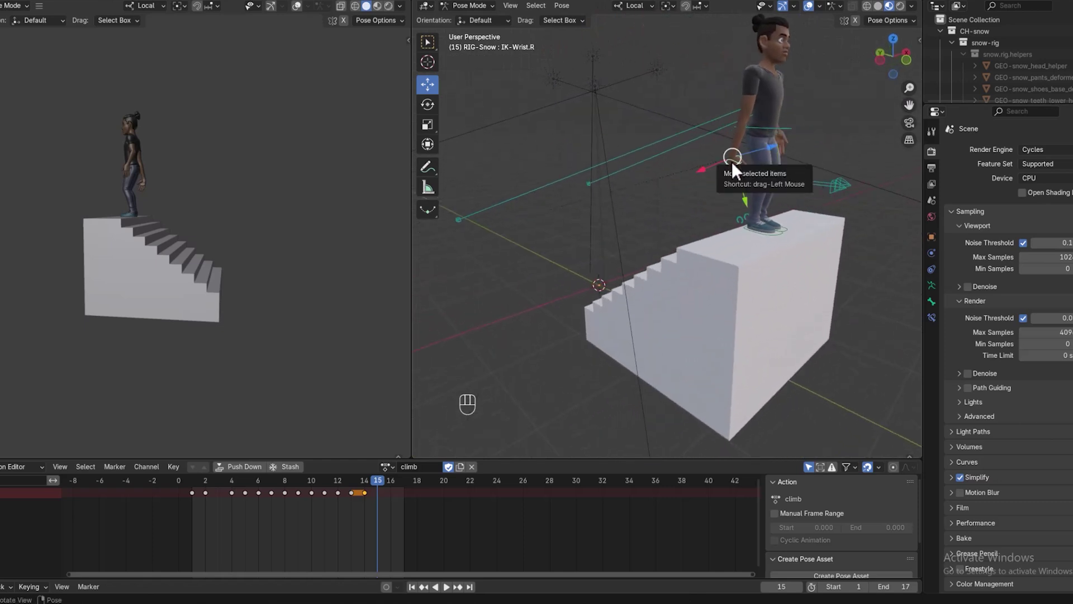
key("g")
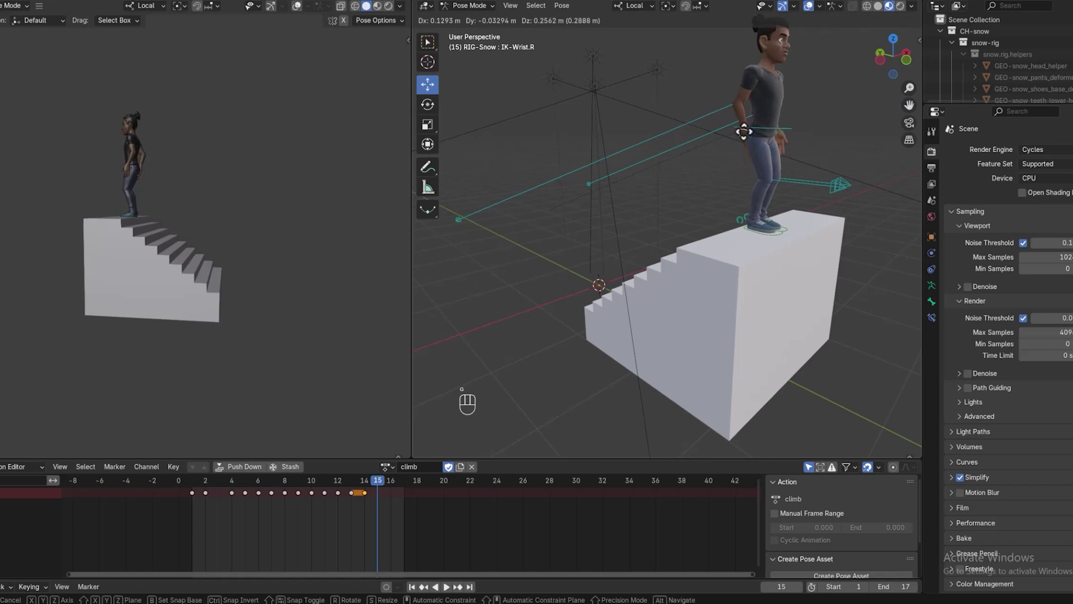
left_click(750, 143)
middle_click_drag(750, 144, 697, 142)
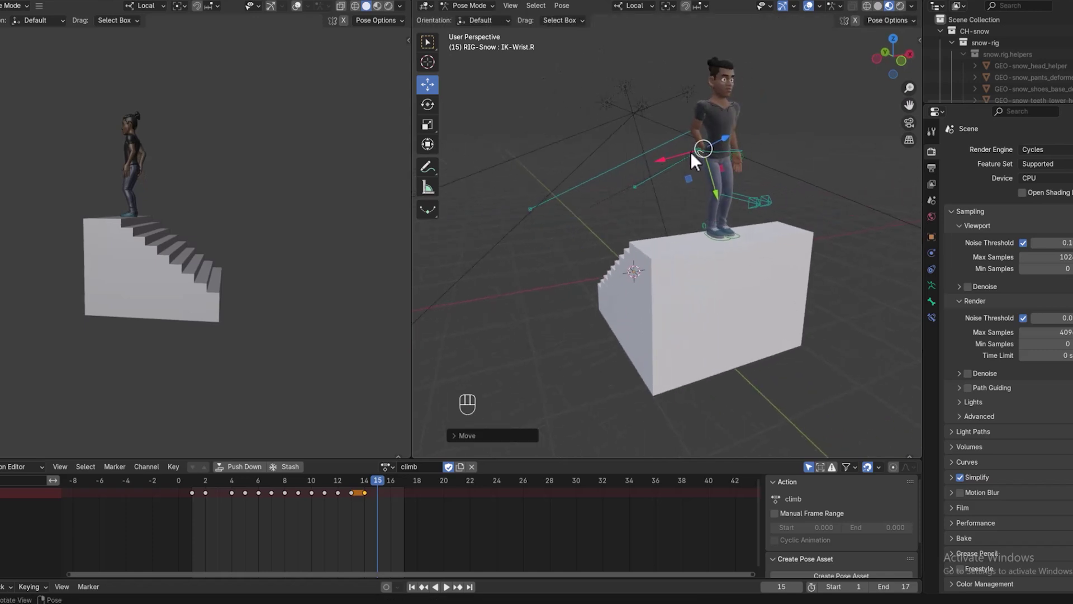
Nudge the right wrist IK control along its X axis, and keyframe all rig controls at frame 15
key("g")
key("x")
left_click_drag(680, 152, 676, 151)
middle_click_drag(754, 161, 730, 159)
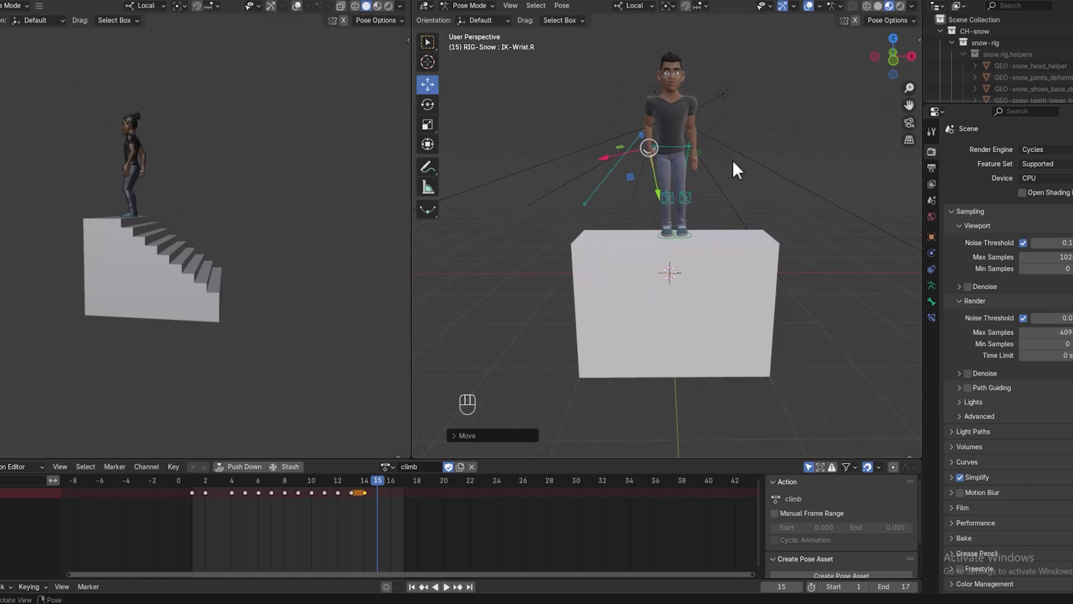
key("alt+g")
key("i")
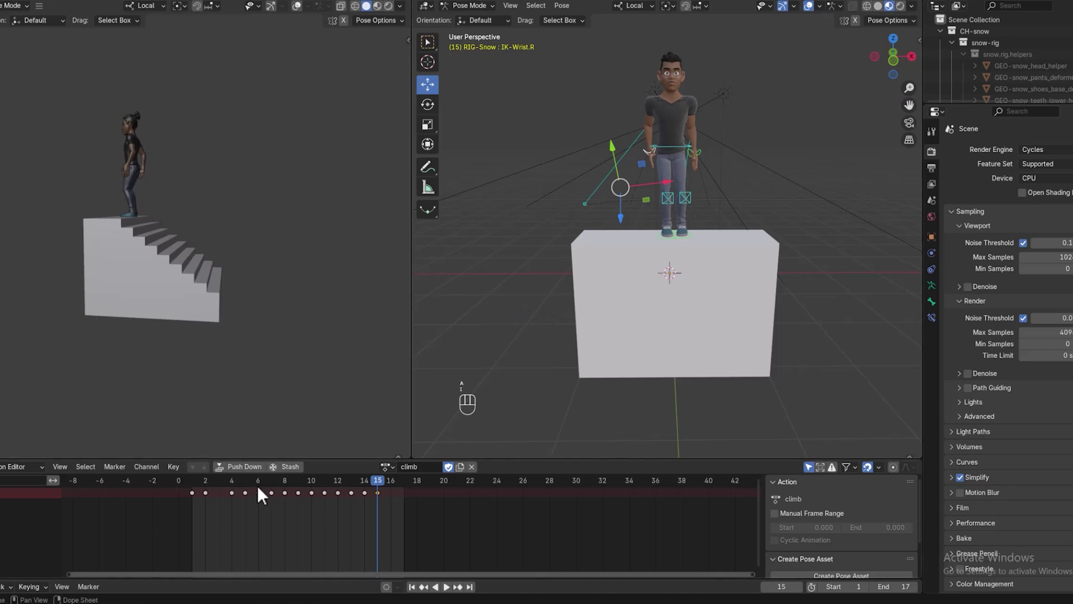
Play back the climb action from the start and scrub through its frames to review the stair climb
left_click_drag(257, 483, 182, 483)
key("space")
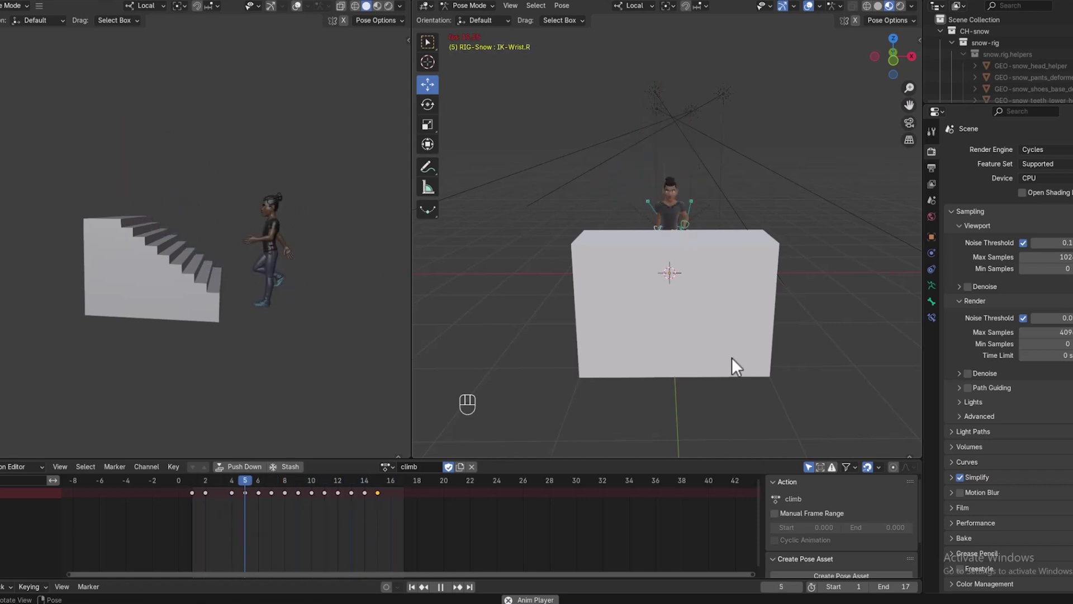
key("space")
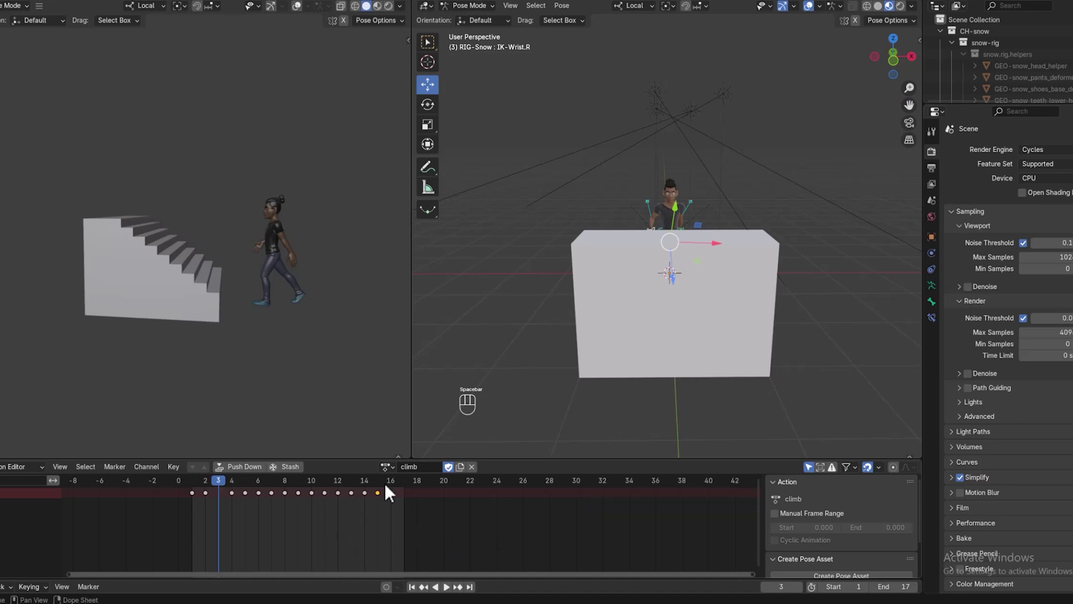
key("space")
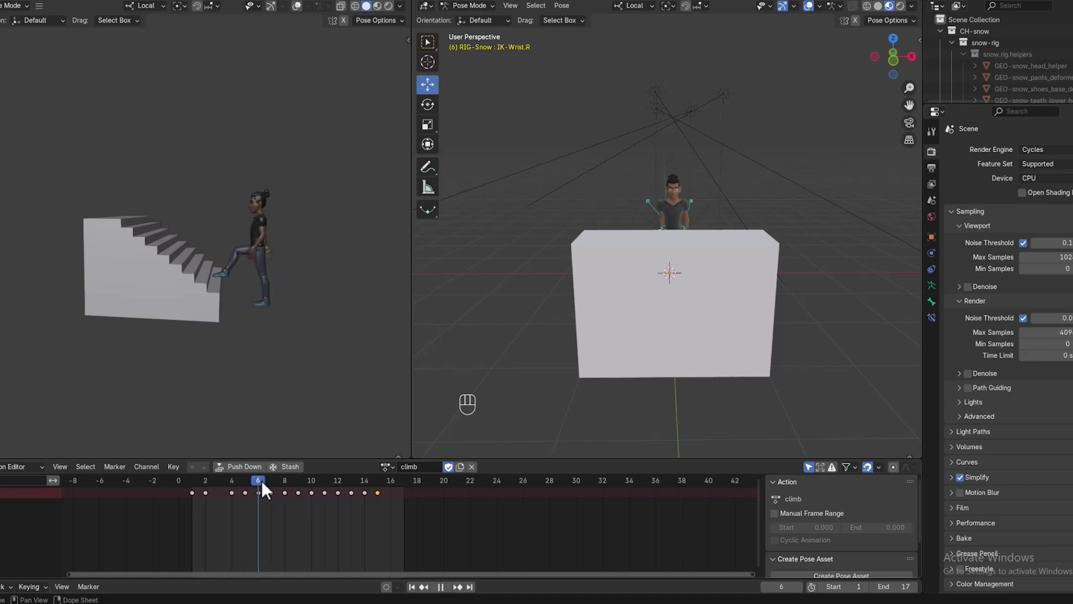
left_click_drag(260, 480, 374, 473)
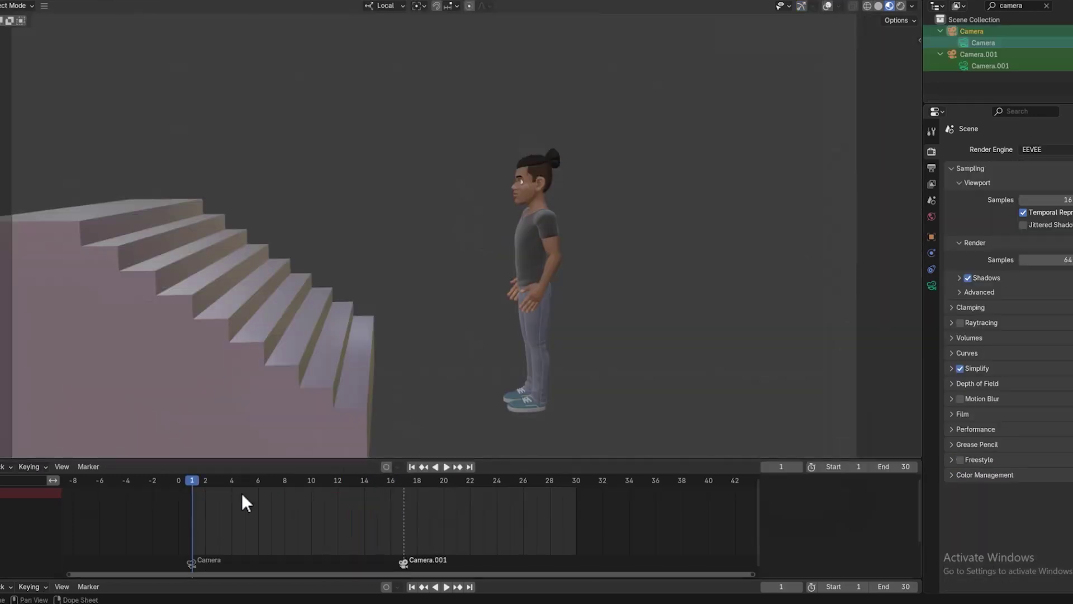
Play the 30-frame sequence through both camera markers, and return to frame 1
key("space")
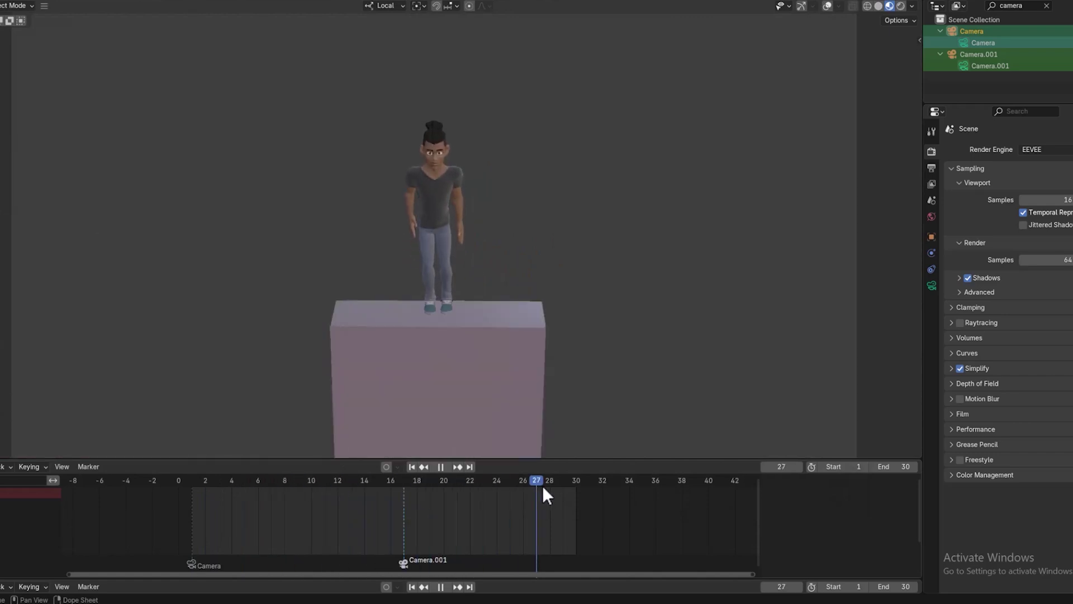
left_click_drag(545, 485, 190, 496)
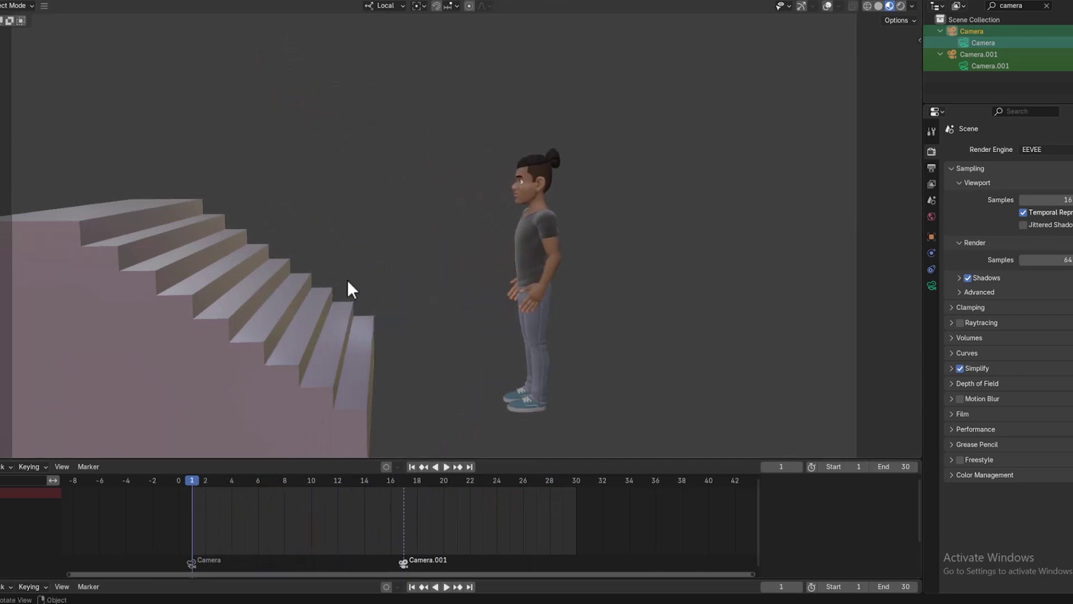